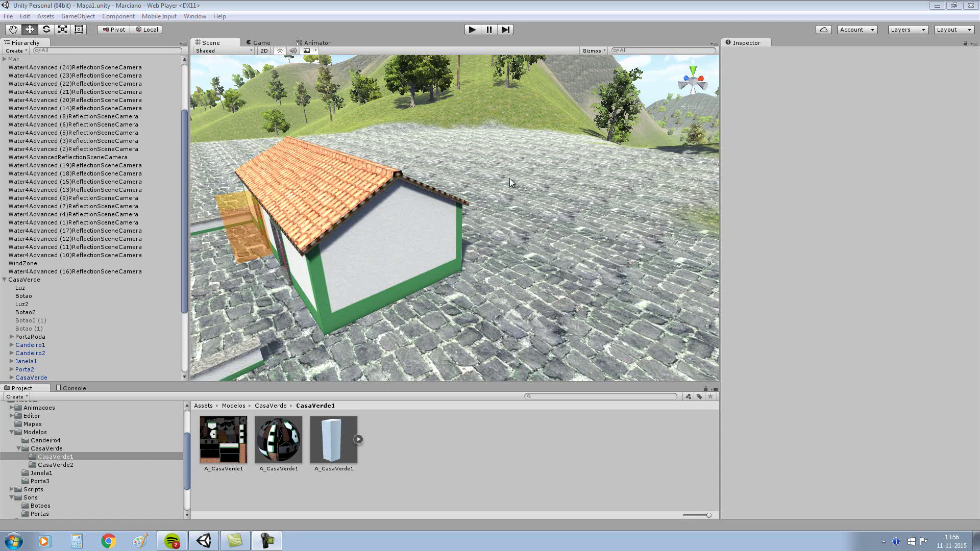
Orbit and zoom around the CasaVerde house to reveal the courtyard wall, then widen the Scene view.
{"action": "left_click_drag", "start_coordinate": [527, 173], "coordinate": [531, 198], "text": "alt"}
{"action": "mouse_move", "coordinate": [540, 165]}
{"action": "left_mouse_down", "text": "alt"}
{"action": "mouse_move", "coordinate": [530, 162]}
{"action": "mouse_move", "coordinate": [584, 164]}
{"action": "left_mouse_up", "text": "alt"}
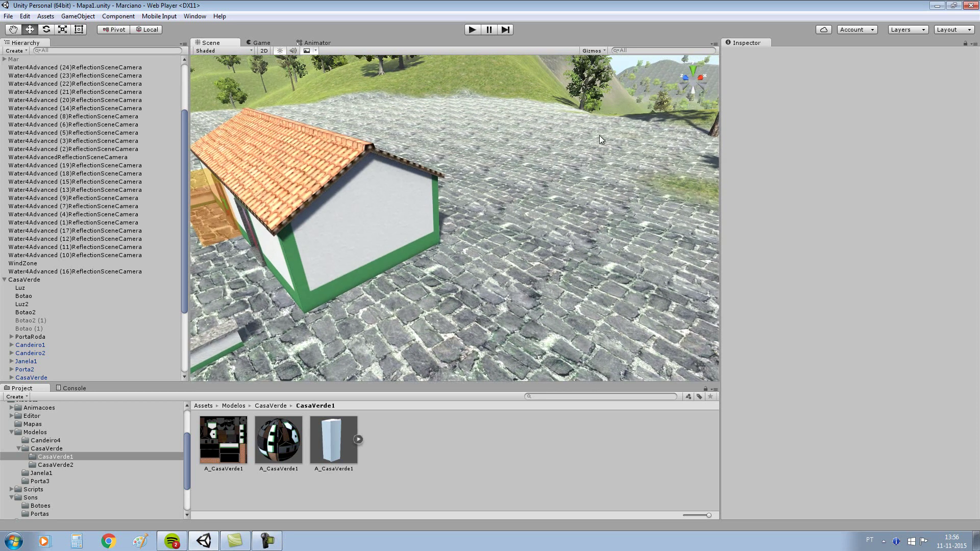
{"action": "mouse_move", "coordinate": [599, 136]}
{"action": "left_mouse_down", "text": "alt"}
{"action": "mouse_move", "coordinate": [607, 121]}
{"action": "mouse_move", "coordinate": [590, 139]}
{"action": "left_mouse_up", "text": "alt"}
{"action": "left_click_drag", "start_coordinate": [534, 164], "coordinate": [454, 234], "text": "alt"}
{"action": "scroll", "coordinate": [445, 232], "scroll_direction": "up", "scroll_amount": 3}
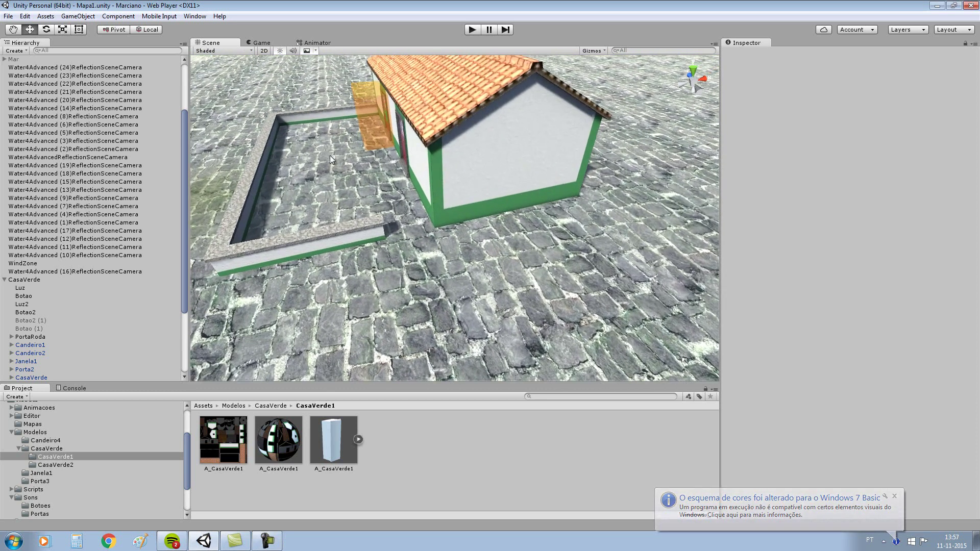
{"action": "scroll", "coordinate": [399, 188], "scroll_direction": "down", "scroll_amount": 2}
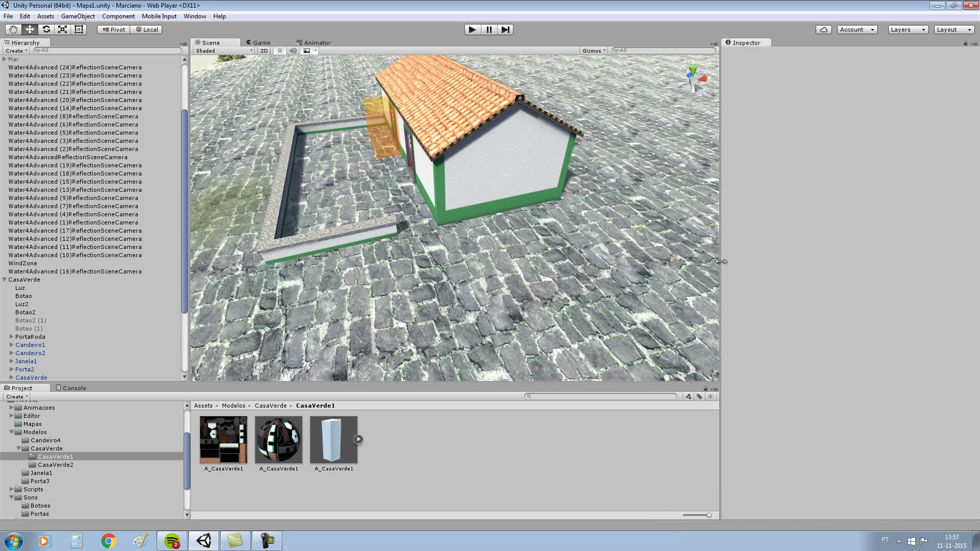
{"action": "left_click_drag", "start_coordinate": [720, 261], "coordinate": [810, 261]}
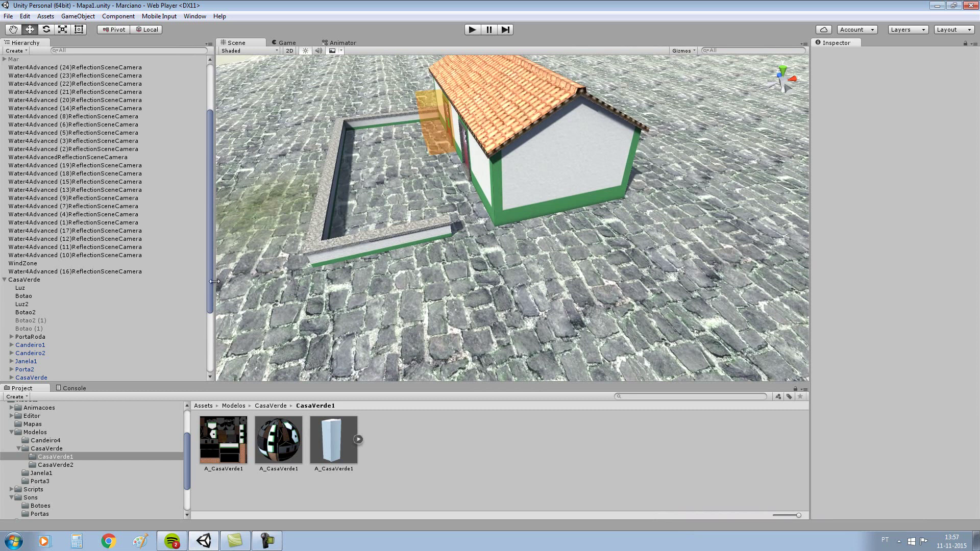
Narrow the Hierarchy panel, then swing the view from the sky and trees back to the house and courtyard.
{"action": "left_click_drag", "start_coordinate": [210, 285], "coordinate": [181, 291]}
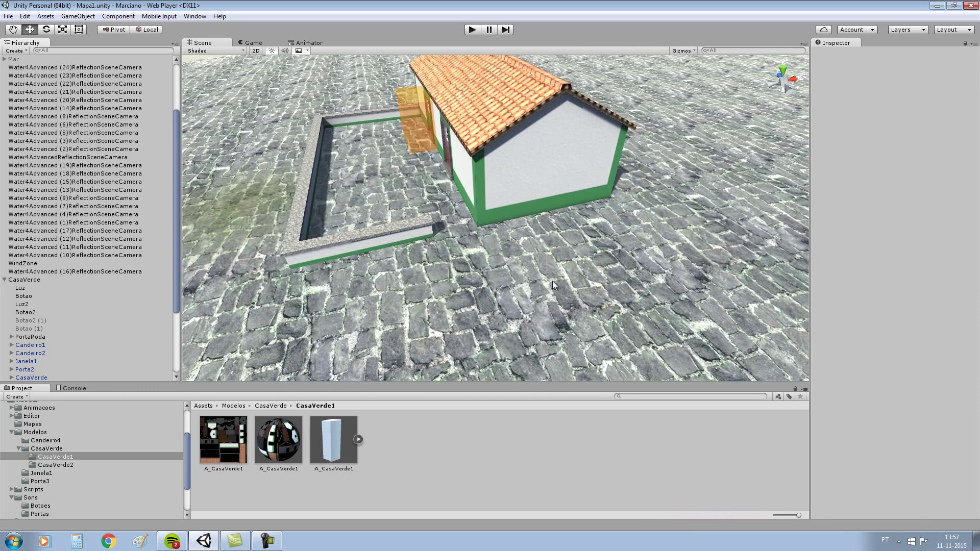
{"action": "mouse_move", "coordinate": [544, 269]}
{"action": "right_mouse_down"}
{"action": "mouse_move", "coordinate": [402, 227]}
{"action": "mouse_move", "coordinate": [532, 219]}
{"action": "right_mouse_up"}
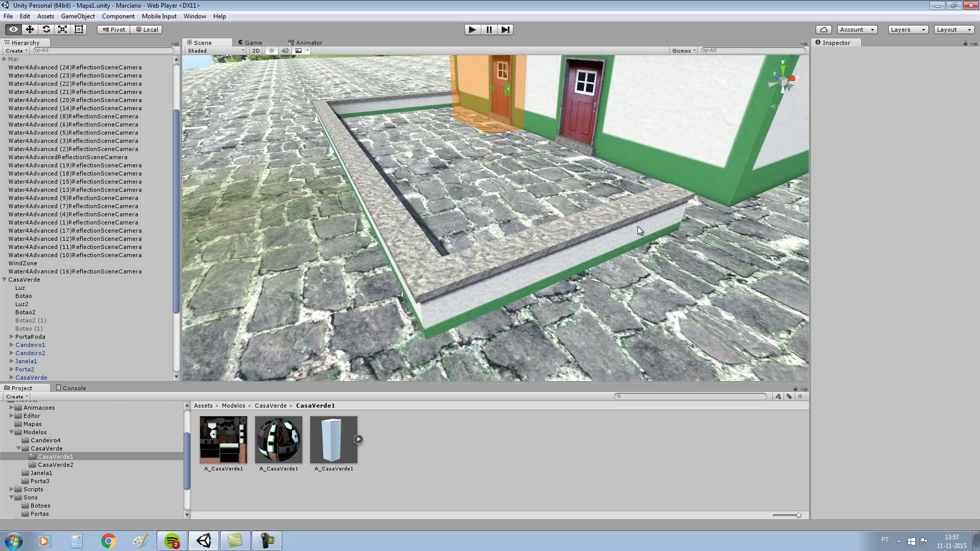
{"action": "right_click_drag", "start_coordinate": [532, 219], "coordinate": [635, 230]}
{"action": "scroll", "coordinate": [635, 230], "scroll_direction": "down", "scroll_amount": 3}
{"action": "scroll", "coordinate": [634, 230], "scroll_direction": "down", "scroll_amount": 3}
{"action": "scroll", "coordinate": [634, 231], "scroll_direction": "down", "scroll_amount": 2}
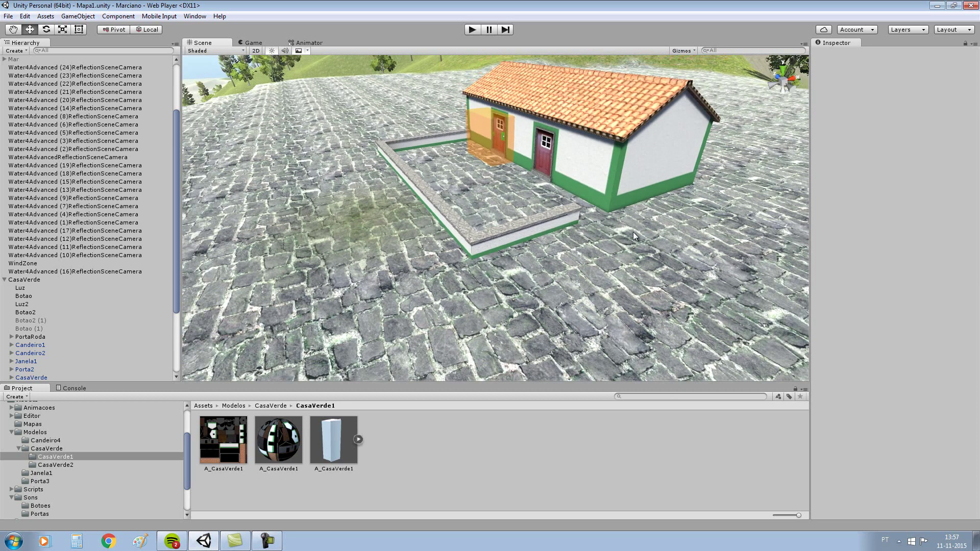
{"action": "scroll", "coordinate": [633, 231], "scroll_direction": "down", "scroll_amount": 2}
Look past the house at the tree-covered hills, zooming in and out on the distant house.
{"action": "mouse_move", "coordinate": [623, 227]}
{"action": "right_mouse_down"}
{"action": "mouse_move", "coordinate": [534, 232]}
{"action": "mouse_move", "coordinate": [562, 222]}
{"action": "mouse_move", "coordinate": [548, 246]}
{"action": "right_mouse_up"}
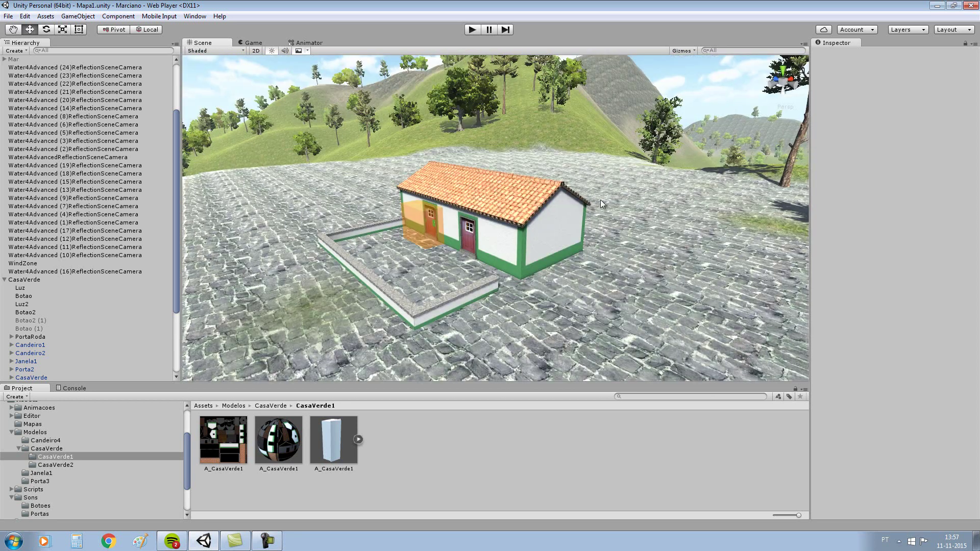
{"action": "scroll", "coordinate": [533, 262], "scroll_direction": "up", "scroll_amount": 2}
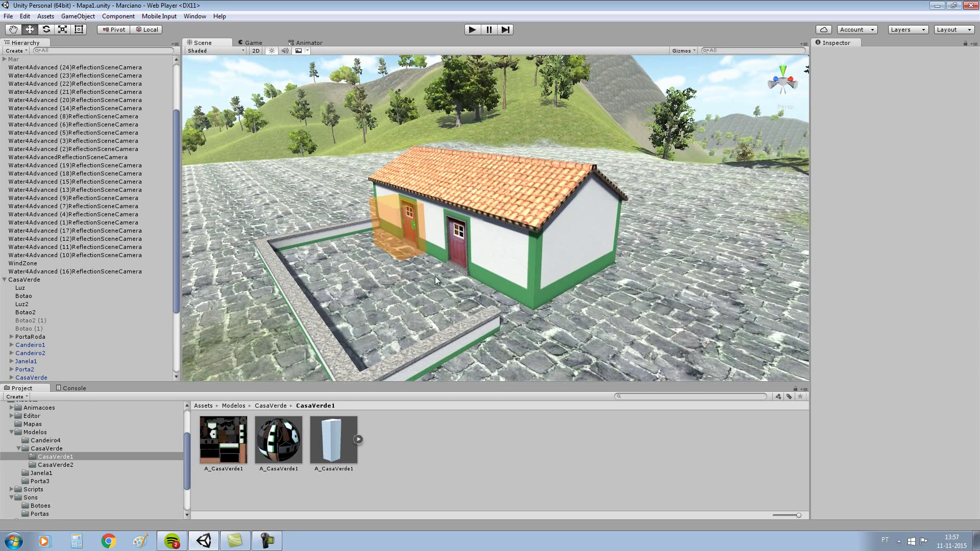
{"action": "scroll", "coordinate": [409, 229], "scroll_direction": "down", "scroll_amount": 4}
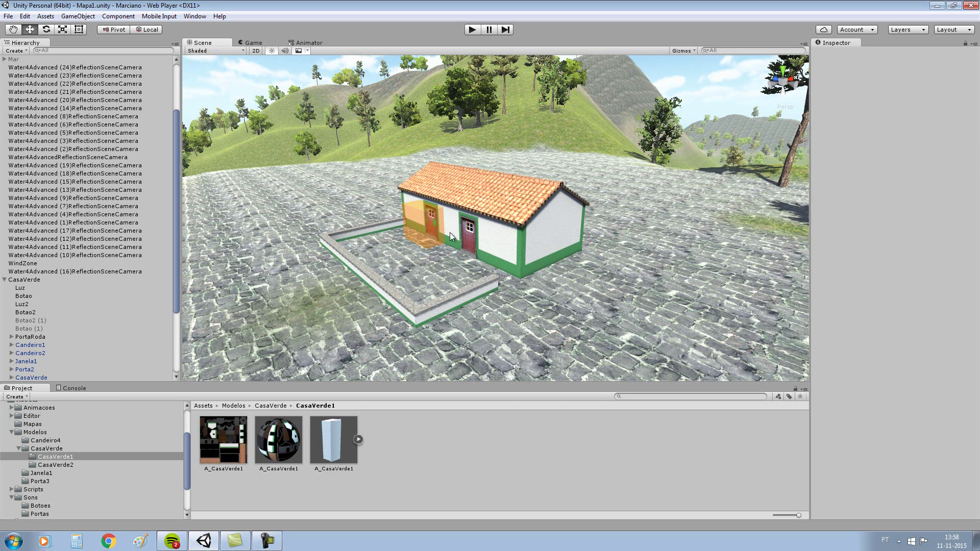
{"action": "scroll", "coordinate": [449, 232], "scroll_direction": "up", "scroll_amount": 2}
{"action": "scroll", "coordinate": [502, 189], "scroll_direction": "down", "scroll_amount": 2}
{"action": "scroll", "coordinate": [504, 185], "scroll_direction": "down", "scroll_amount": 2}
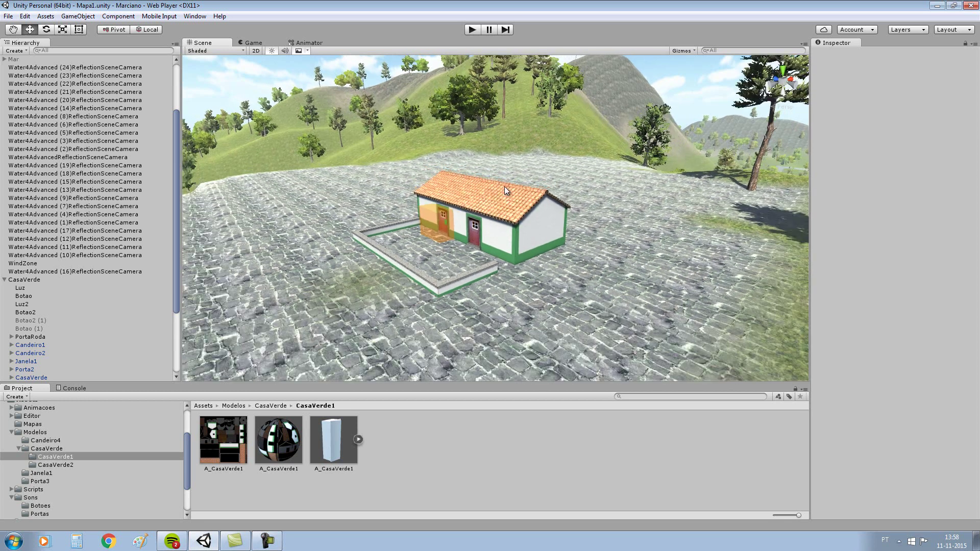
{"action": "mouse_move", "coordinate": [507, 181]}
{"action": "left_mouse_down", "text": "alt"}
{"action": "mouse_move", "coordinate": [577, 149]}
{"action": "mouse_move", "coordinate": [559, 156]}
{"action": "left_mouse_up", "text": "alt"}
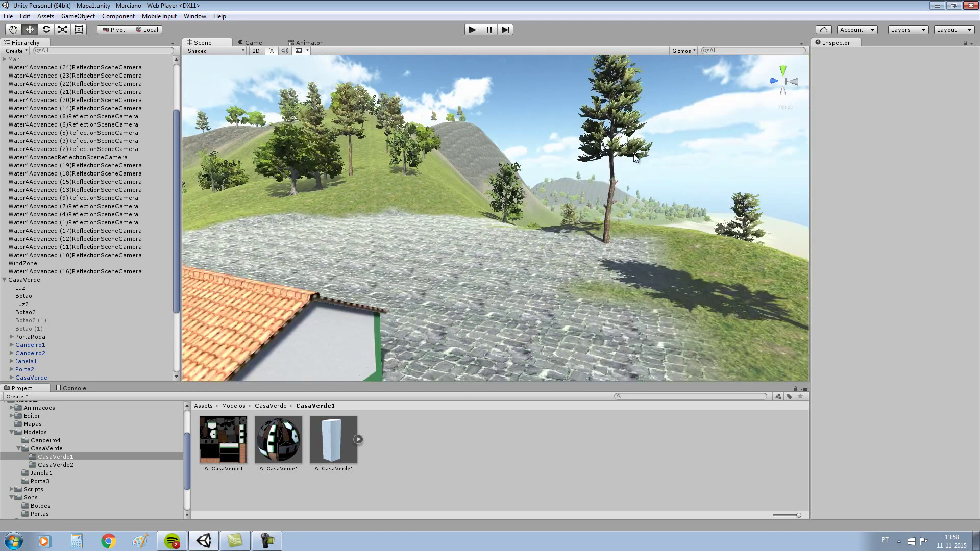
{"action": "scroll", "coordinate": [560, 156], "scroll_direction": "up", "scroll_amount": 1}
{"action": "scroll", "coordinate": [562, 162], "scroll_direction": "up", "scroll_amount": 1}
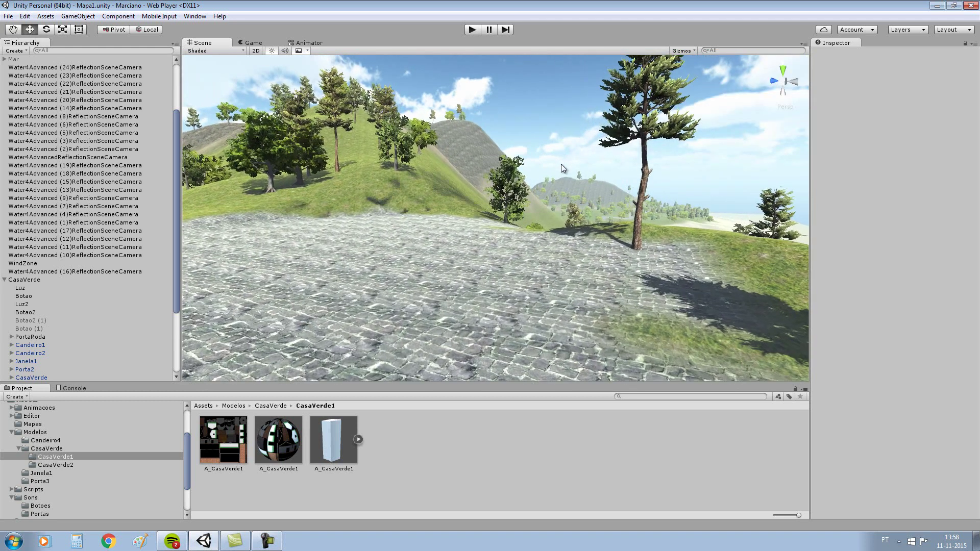
{"action": "scroll", "coordinate": [510, 173], "scroll_direction": "up", "scroll_amount": 1}
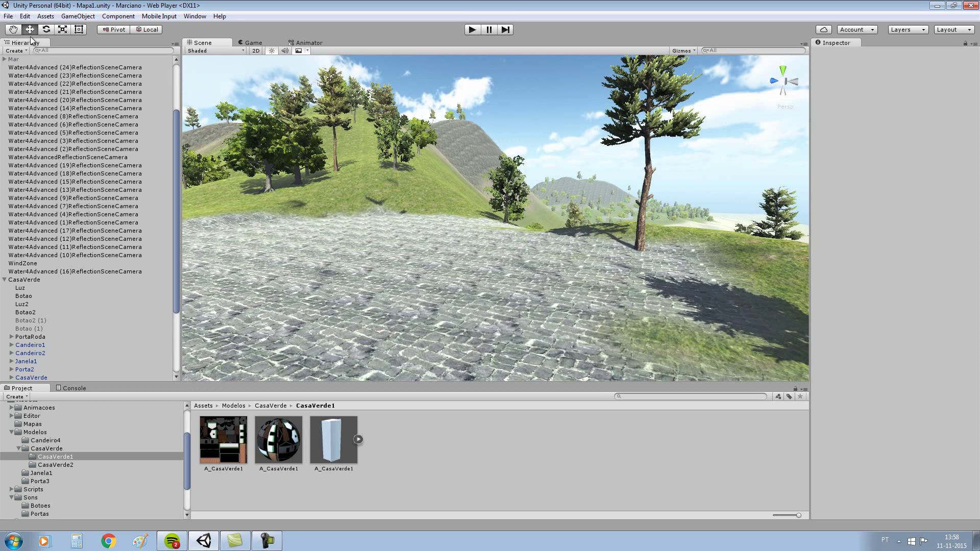
Select the Terrain and turn off drawing of its trees and detail objects in Terrain Settings.
{"action": "left_click", "coordinate": [372, 289]}
{"action": "left_click", "coordinate": [371, 289]}
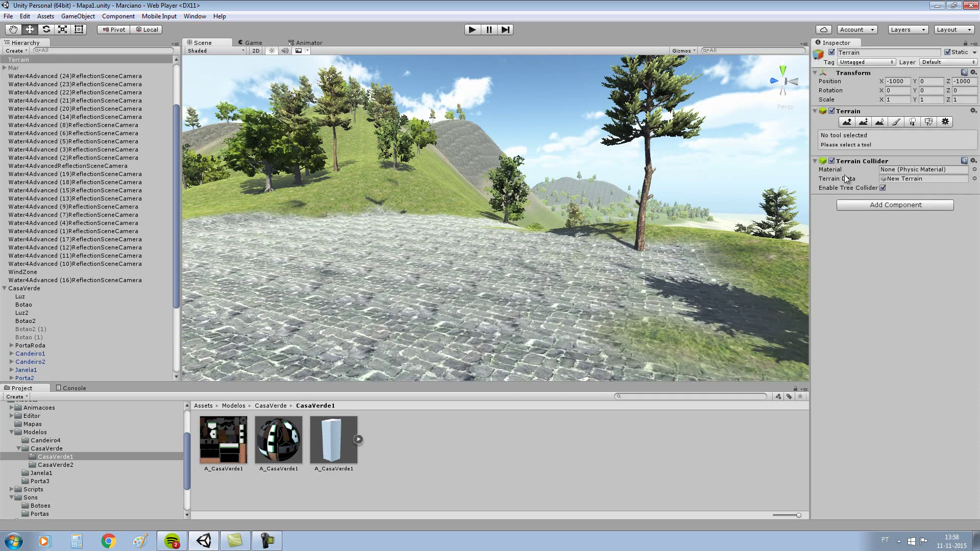
{"action": "left_click", "coordinate": [945, 122]}
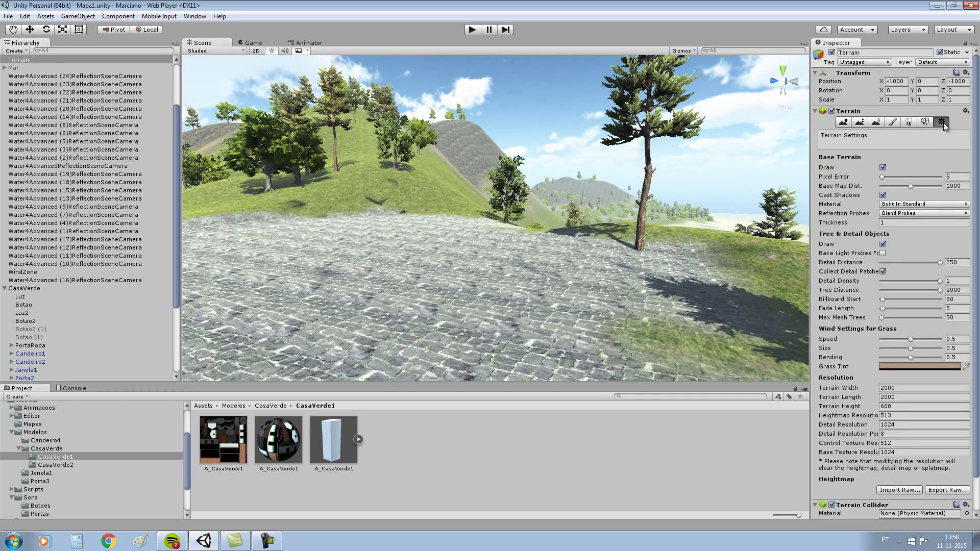
{"action": "left_click", "coordinate": [883, 243]}
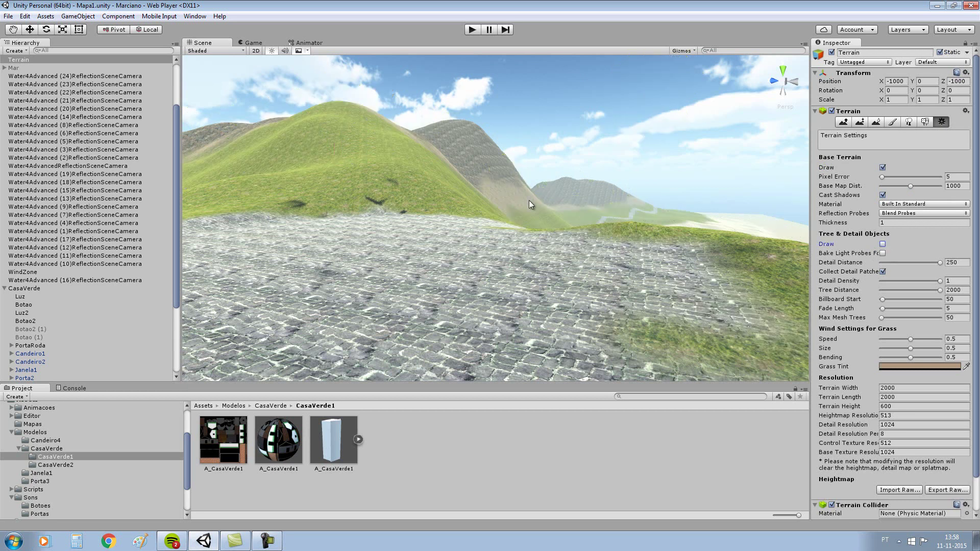
Fly the Scene camera over the bare hills along the winding stone path.
{"action": "mouse_move", "coordinate": [529, 200]}
{"action": "right_mouse_down"}
{"action": "mouse_move", "coordinate": [520, 170]}
{"action": "mouse_move", "coordinate": [549, 161]}
{"action": "right_mouse_up"}
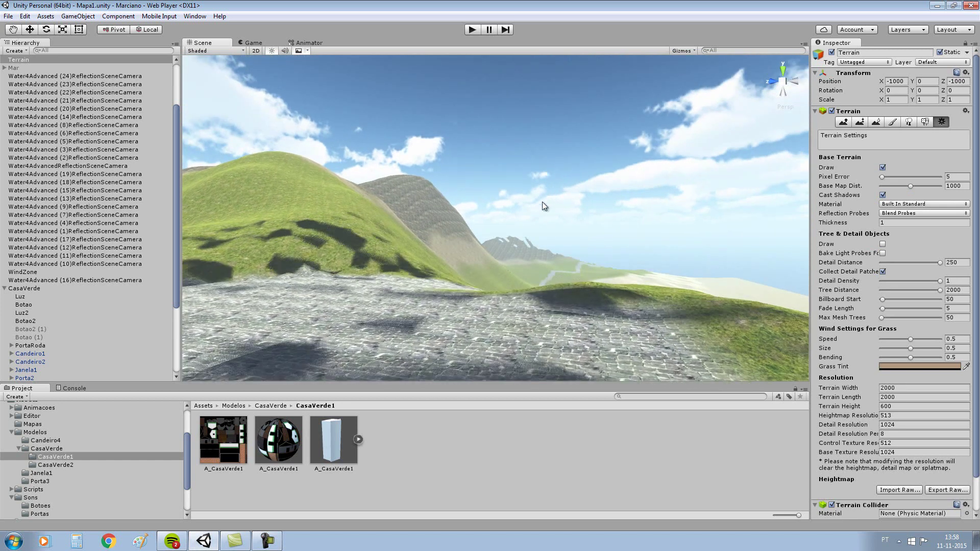
{"action": "scroll", "coordinate": [563, 244], "scroll_direction": "up", "scroll_amount": 5}
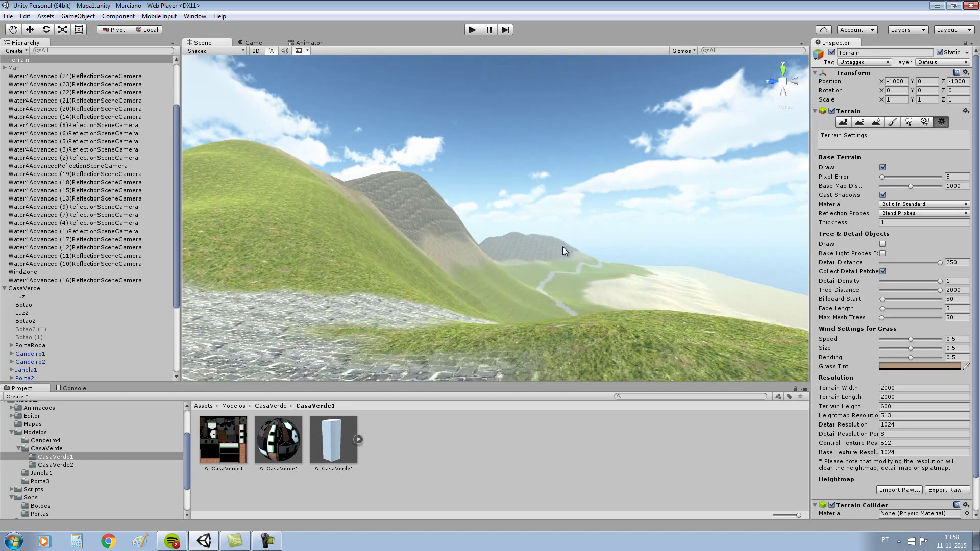
{"action": "mouse_move", "coordinate": [540, 259]}
{"action": "right_mouse_down"}
{"action": "mouse_move", "coordinate": [531, 256]}
{"action": "mouse_move", "coordinate": [563, 318]}
{"action": "right_mouse_up"}
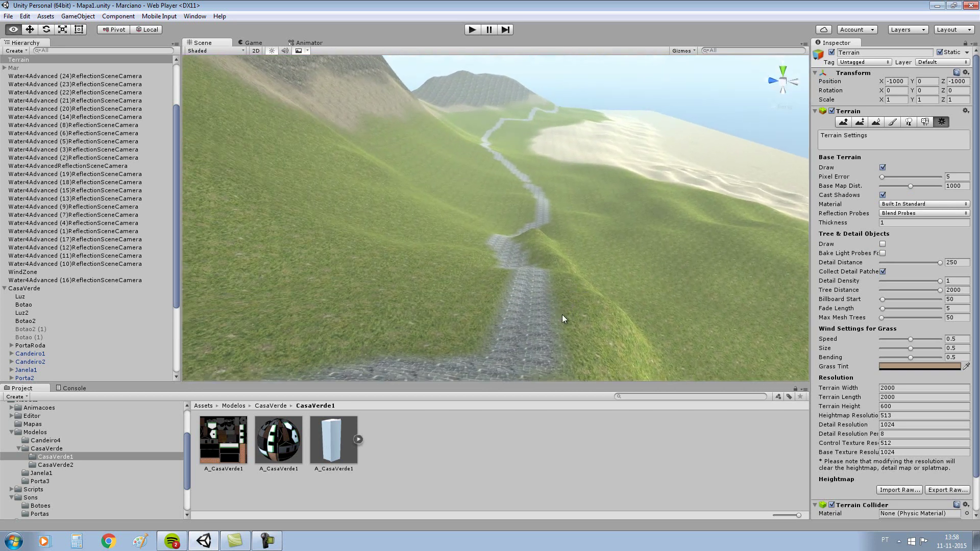
{"action": "mouse_move", "coordinate": [562, 314]}
{"action": "right_mouse_down"}
{"action": "mouse_move", "coordinate": [570, 282]}
{"action": "mouse_move", "coordinate": [494, 143]}
{"action": "mouse_move", "coordinate": [561, 163]}
{"action": "right_mouse_up"}
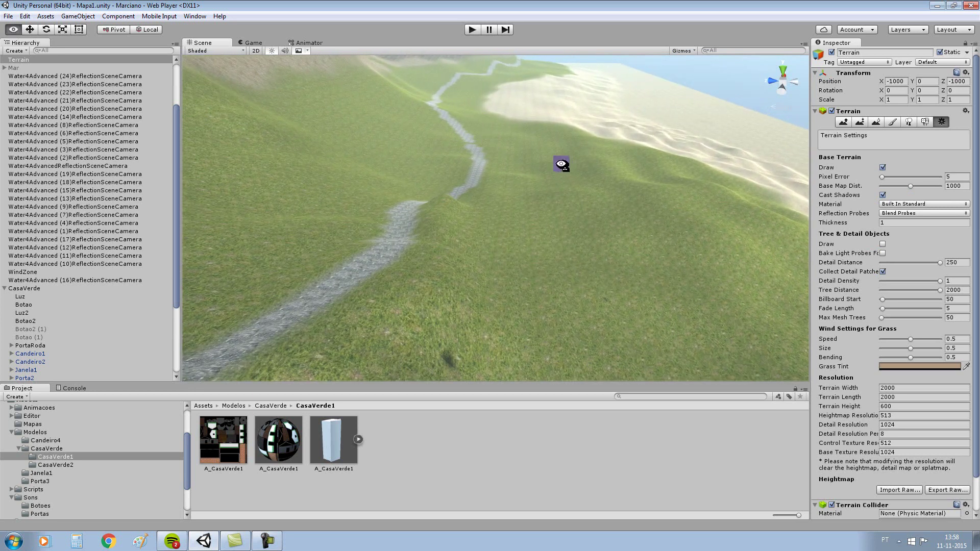
{"action": "mouse_move", "coordinate": [561, 163]}
{"action": "right_mouse_down"}
{"action": "mouse_move", "coordinate": [505, 173]}
{"action": "mouse_move", "coordinate": [496, 186]}
{"action": "right_mouse_up"}
{"action": "scroll", "coordinate": [506, 173], "scroll_direction": "up", "scroll_amount": 5}
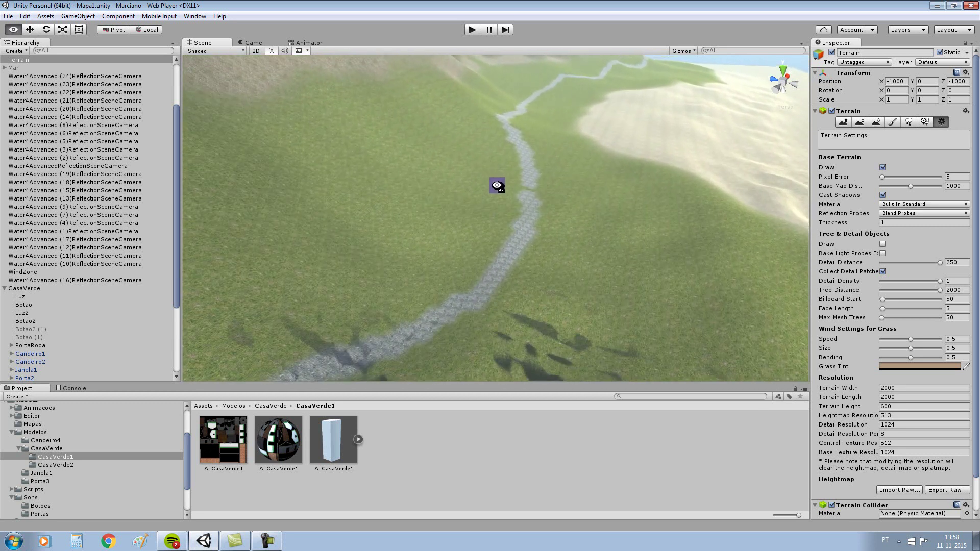
{"action": "right_click_drag", "start_coordinate": [497, 185], "coordinate": [515, 218]}
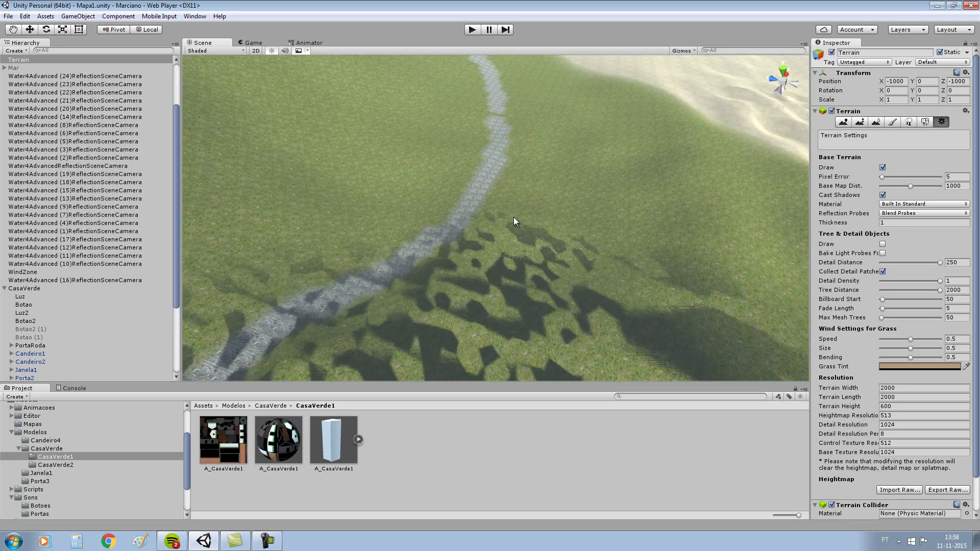
{"action": "scroll", "coordinate": [510, 222], "scroll_direction": "up", "scroll_amount": 3}
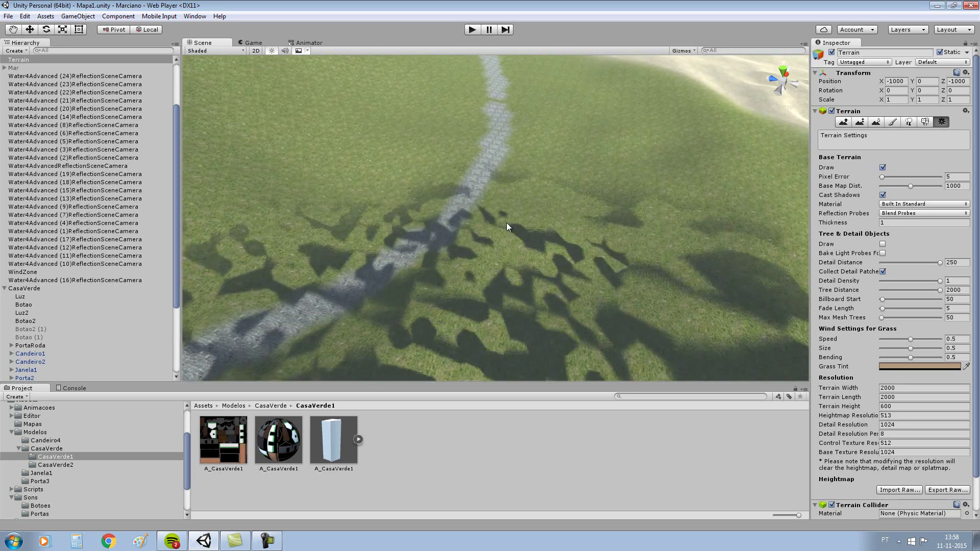
{"action": "mouse_move", "coordinate": [506, 225]}
{"action": "right_mouse_down"}
{"action": "mouse_move", "coordinate": [435, 127]}
{"action": "mouse_move", "coordinate": [407, 113]}
{"action": "mouse_move", "coordinate": [442, 145]}
{"action": "mouse_move", "coordinate": [493, 131]}
{"action": "mouse_move", "coordinate": [493, 112]}
{"action": "right_mouse_up"}
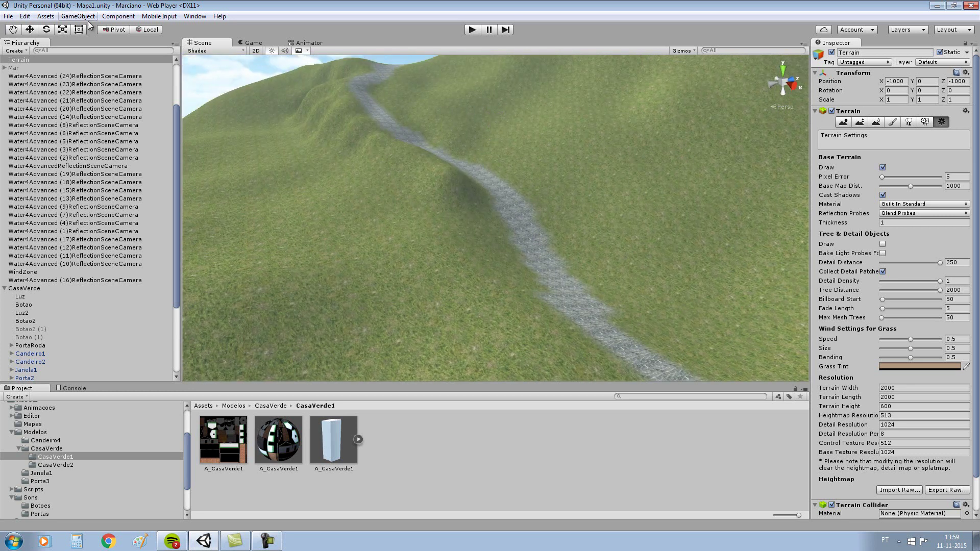
With Raise / Lower Terrain, raise a ridge beside the stone path and lower brush opacity to about 33.
{"action": "left_click", "coordinate": [31, 30]}
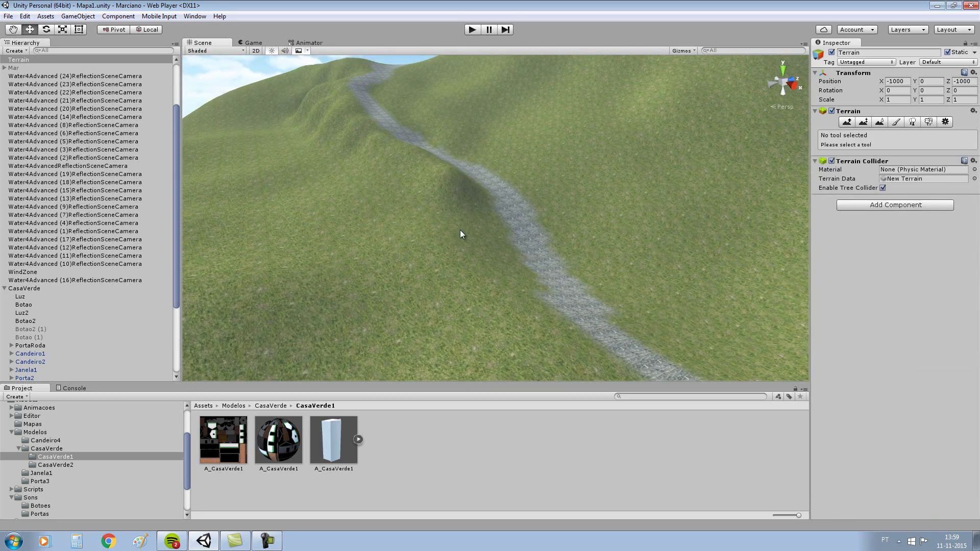
{"action": "left_click", "coordinate": [847, 119]}
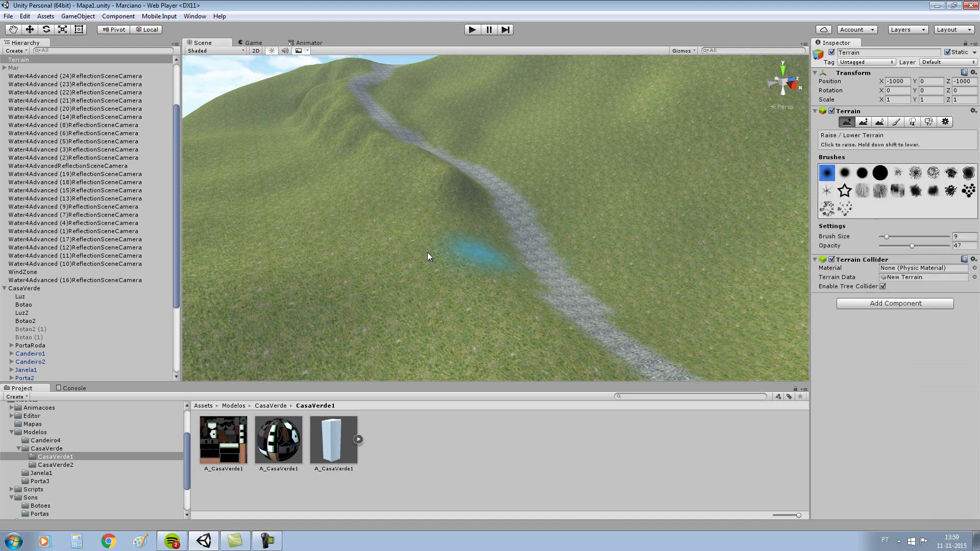
{"action": "left_click_drag", "start_coordinate": [441, 247], "coordinate": [442, 191]}
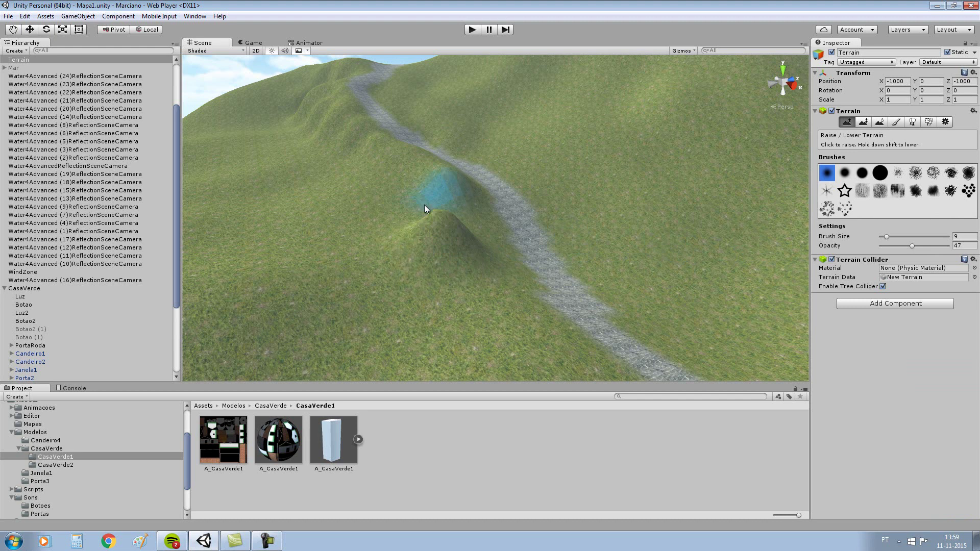
{"action": "left_click", "coordinate": [442, 192]}
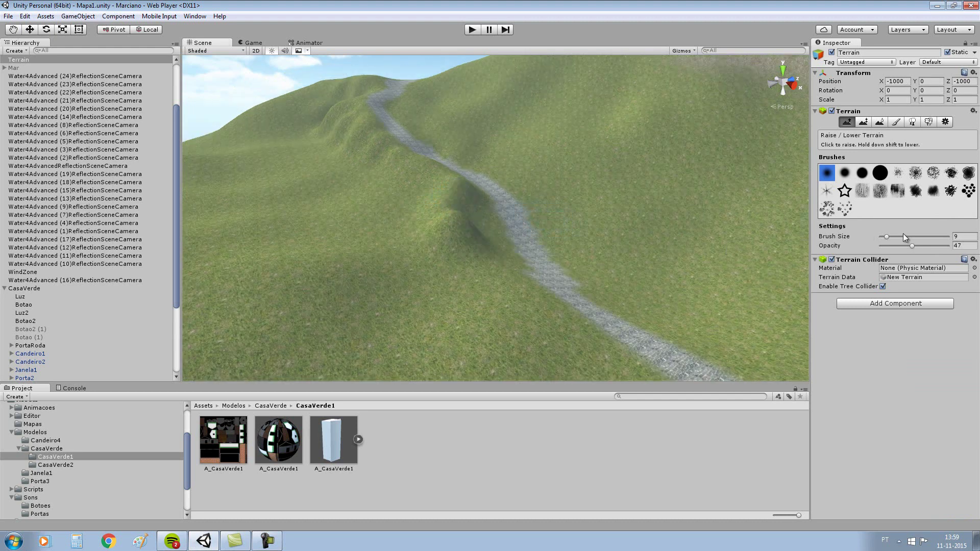
{"action": "left_click_drag", "start_coordinate": [912, 245], "coordinate": [903, 247]}
{"action": "left_click", "coordinate": [487, 277]}
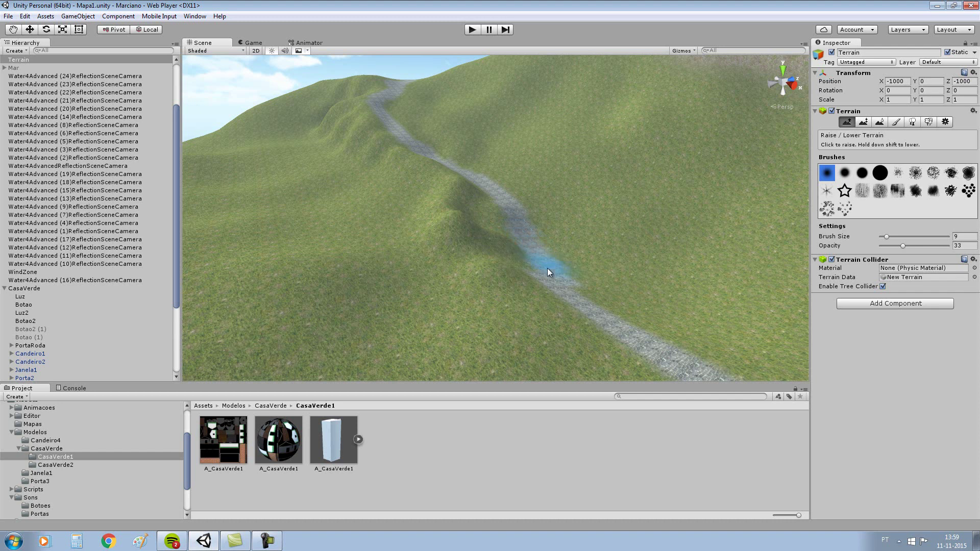
{"action": "scroll", "coordinate": [543, 257], "scroll_direction": "up", "scroll_amount": 2}
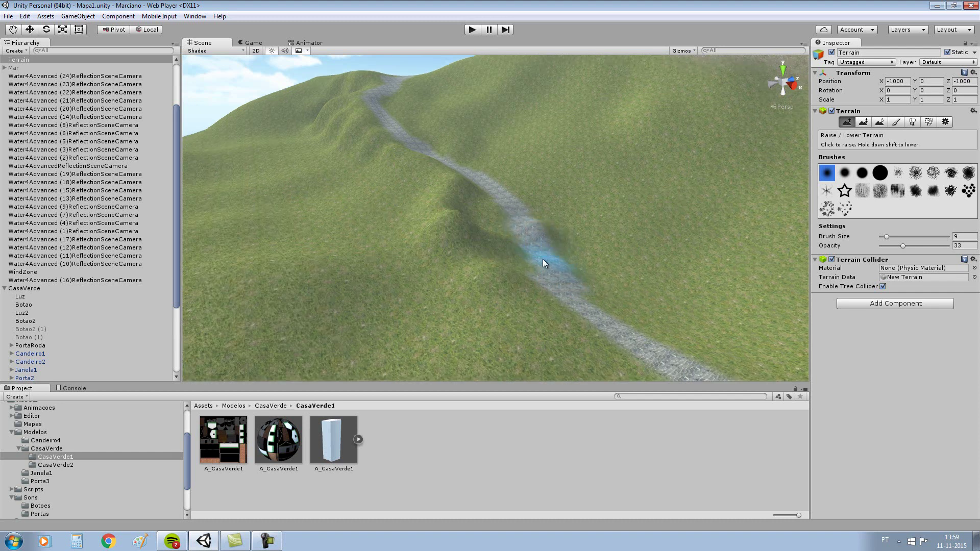
{"action": "scroll", "coordinate": [543, 259], "scroll_direction": "up", "scroll_amount": 3}
{"action": "scroll", "coordinate": [495, 223], "scroll_direction": "down", "scroll_amount": 3}
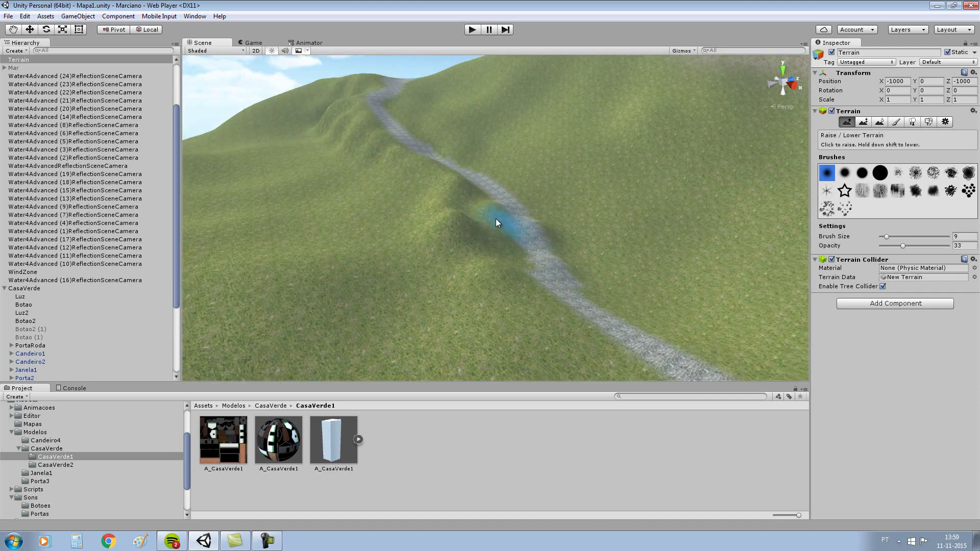
Turn off fog in the Scene view effects.
{"action": "left_click", "coordinate": [308, 50]}
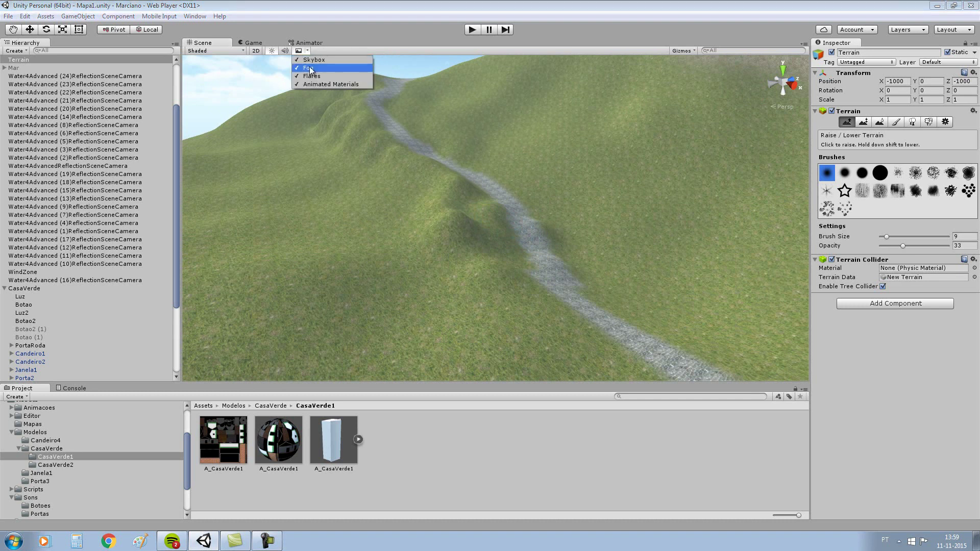
{"action": "left_click", "coordinate": [310, 69]}
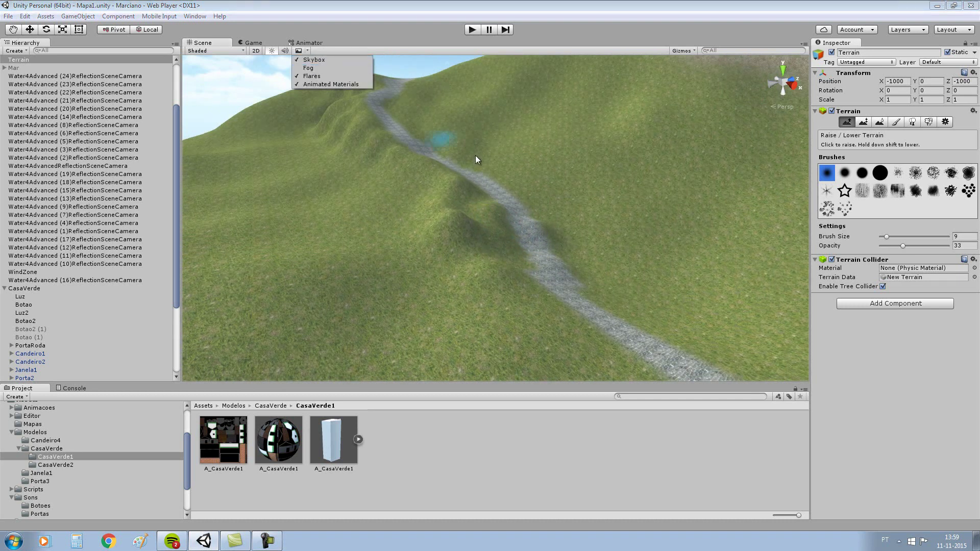
{"action": "left_click", "coordinate": [418, 66]}
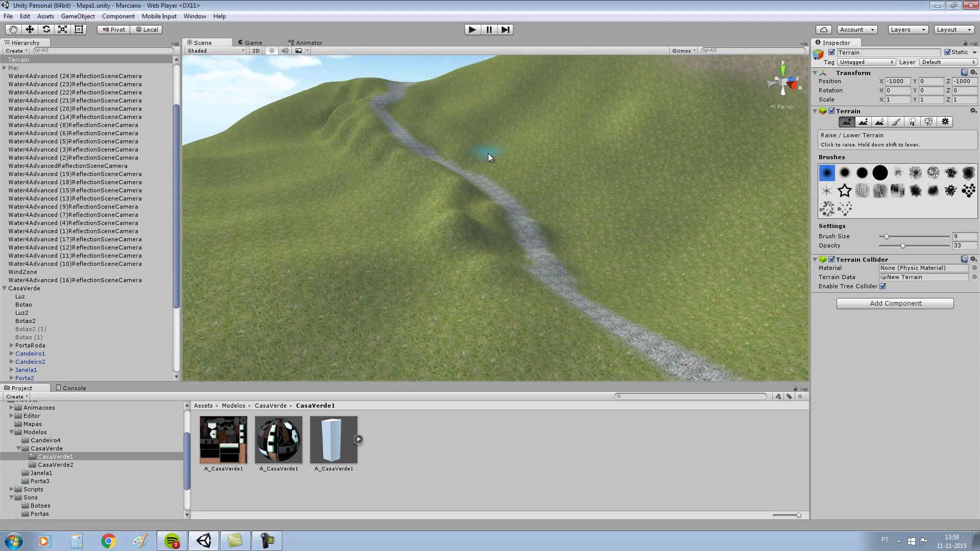
{"action": "scroll", "coordinate": [488, 153], "scroll_direction": "down", "scroll_amount": 3}
{"action": "scroll", "coordinate": [485, 152], "scroll_direction": "down", "scroll_amount": 2}
{"action": "scroll", "coordinate": [556, 232], "scroll_direction": "up", "scroll_amount": 2}
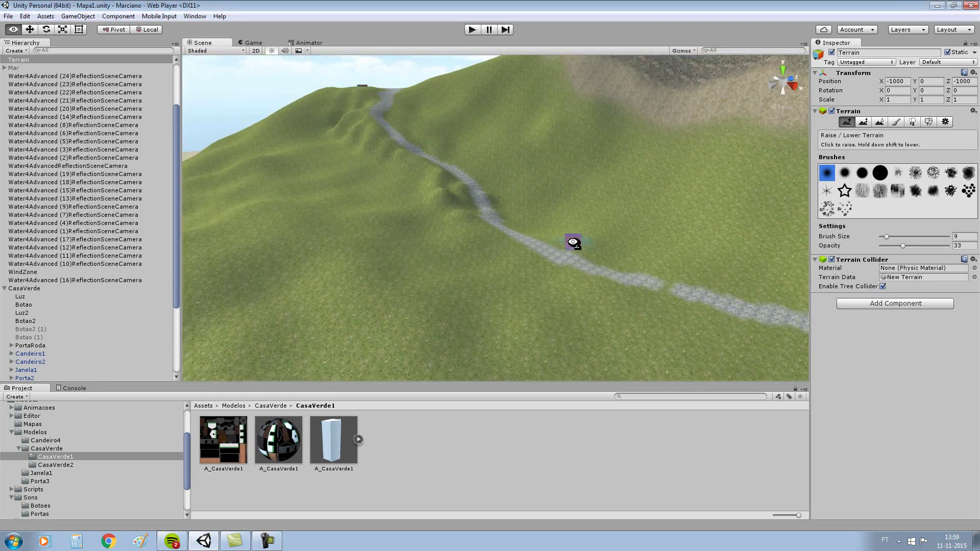
{"action": "scroll", "coordinate": [572, 242], "scroll_direction": "up", "scroll_amount": 3}
{"action": "scroll", "coordinate": [488, 251], "scroll_direction": "up", "scroll_amount": 2}
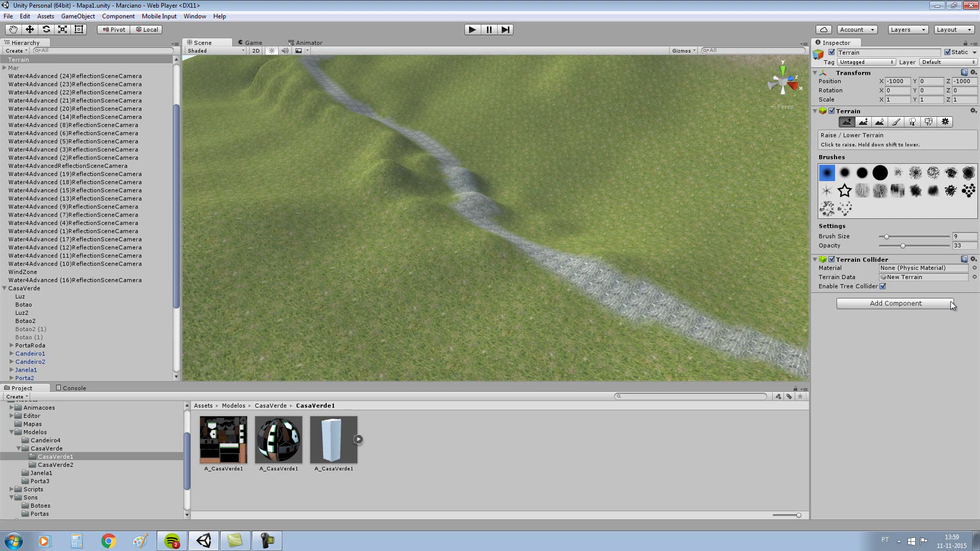
Enlarge the brush to size 18 and raise mounds on the path and along the hillside beside it.
{"action": "left_click_drag", "start_coordinate": [890, 234], "coordinate": [890, 236]}
{"action": "left_click", "coordinate": [467, 191]}
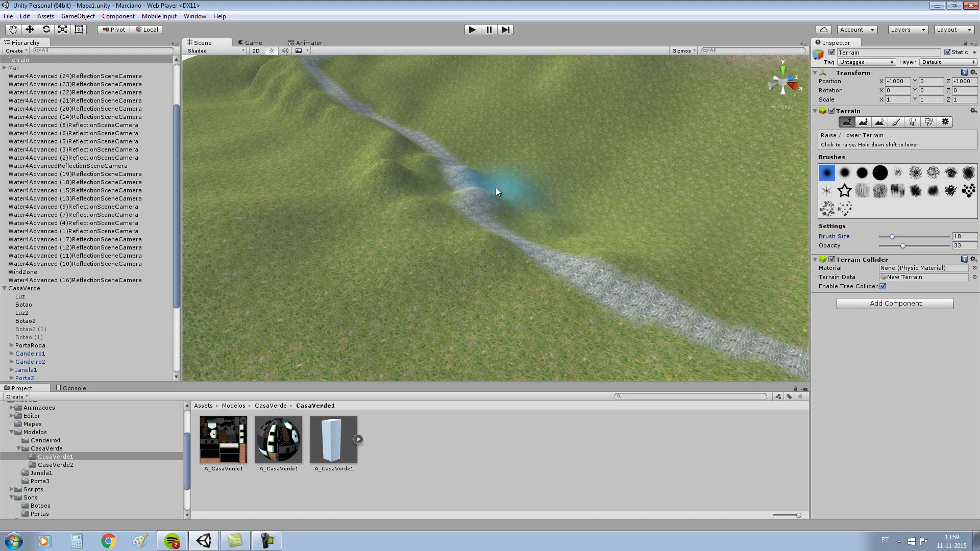
{"action": "left_click_drag", "start_coordinate": [437, 159], "coordinate": [448, 164]}
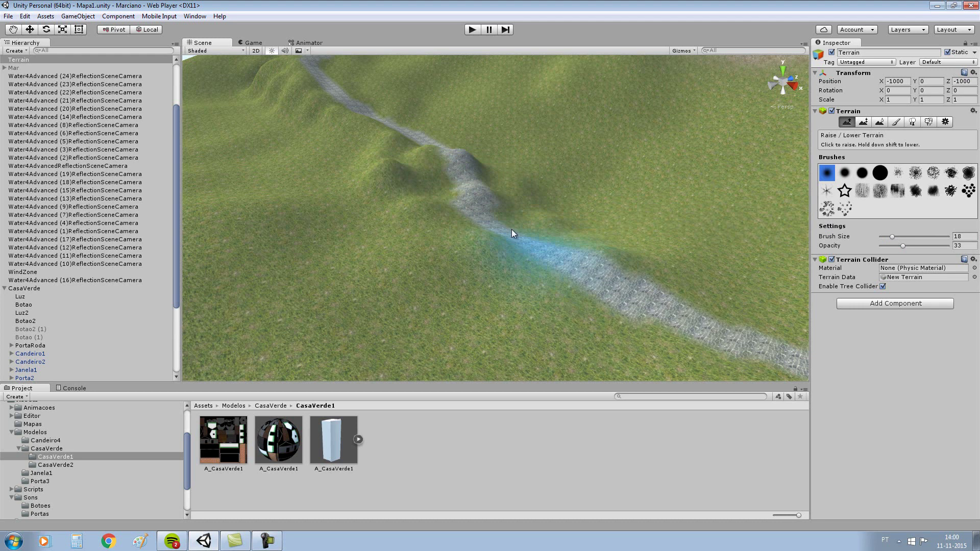
{"action": "scroll", "coordinate": [507, 196], "scroll_direction": "down", "scroll_amount": 3}
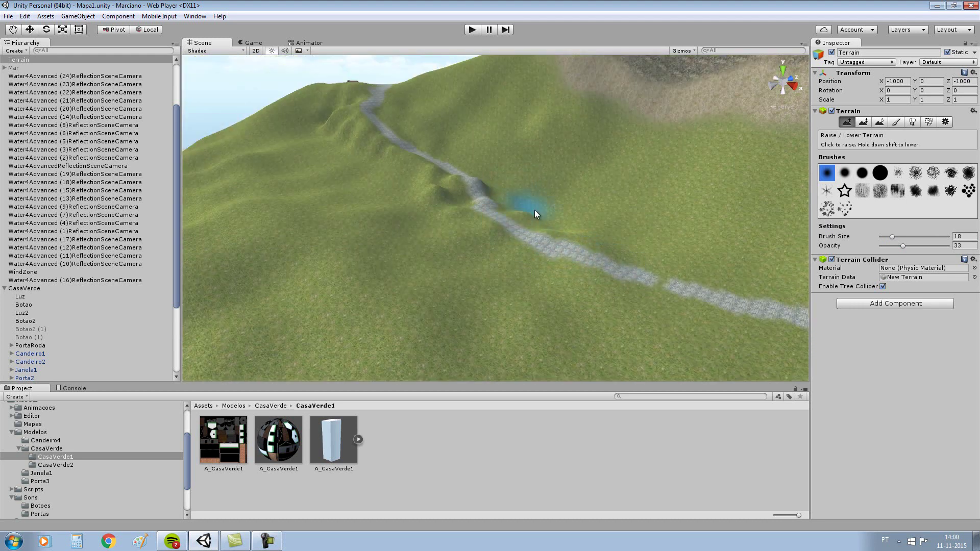
{"action": "left_click", "coordinate": [653, 278]}
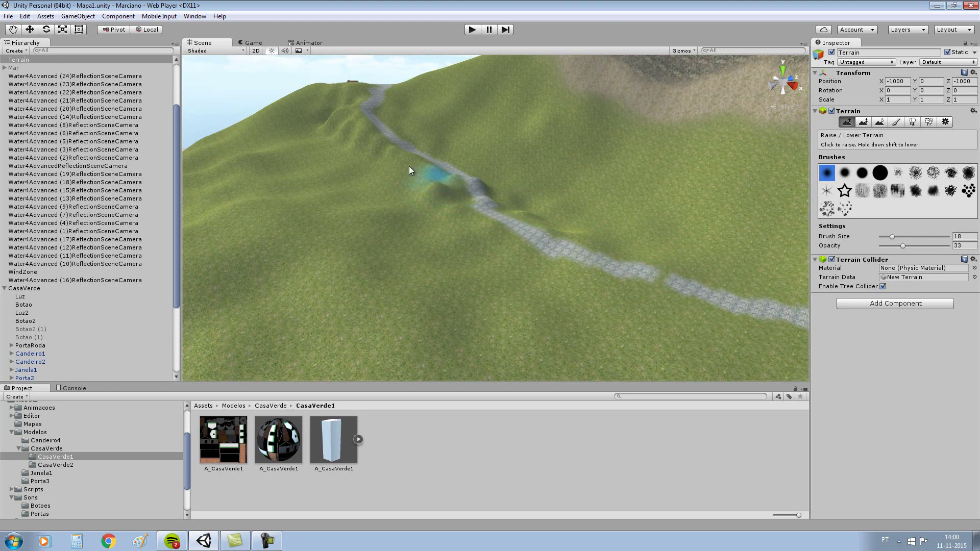
{"action": "scroll", "coordinate": [396, 163], "scroll_direction": "up", "scroll_amount": 3}
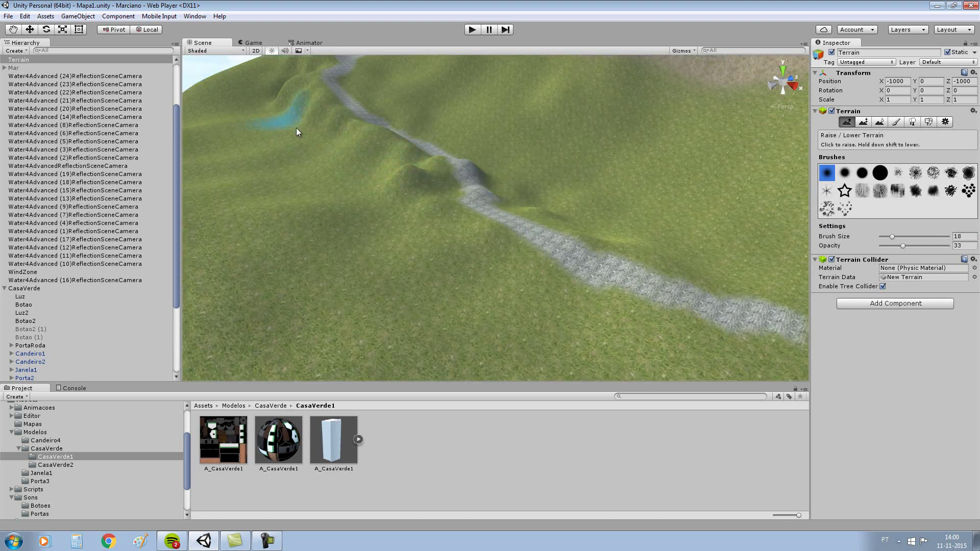
{"action": "mouse_move", "coordinate": [377, 169]}
{"action": "left_mouse_down"}
{"action": "mouse_move", "coordinate": [330, 118]}
{"action": "mouse_move", "coordinate": [301, 109]}
{"action": "left_mouse_up"}
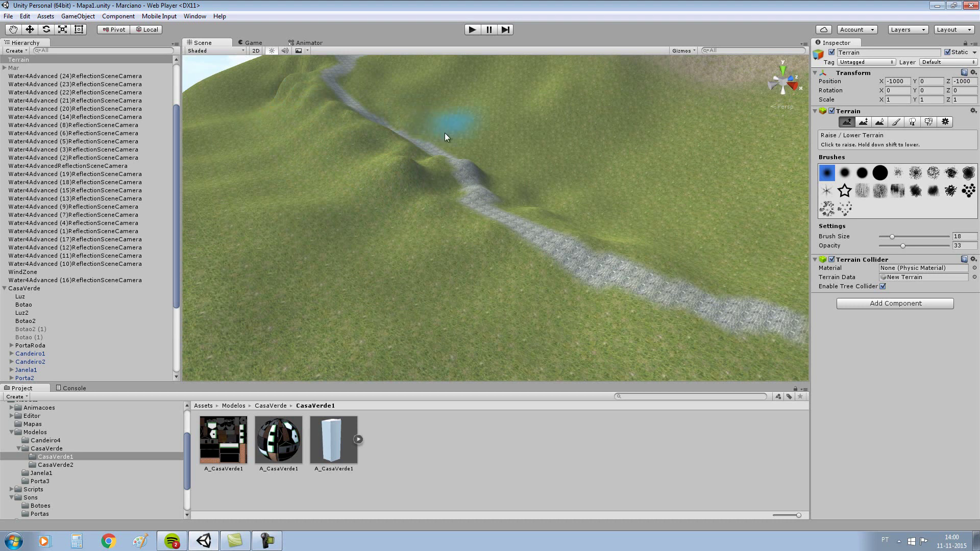
{"action": "scroll", "coordinate": [592, 147], "scroll_direction": "up", "scroll_amount": 2}
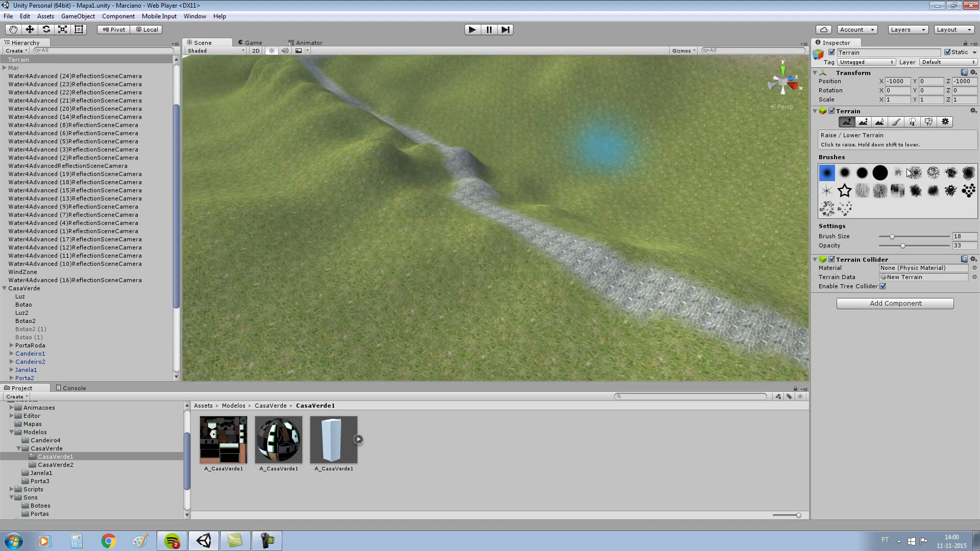
Switch to Smooth Height and smooth the road bend and edge, trying brush sizes 31 and 5.
{"action": "left_click", "coordinate": [884, 123]}
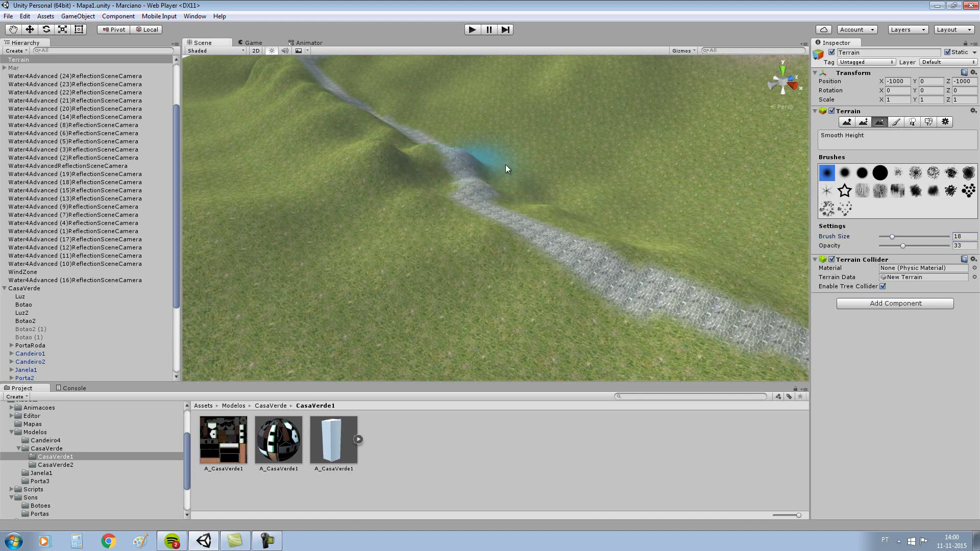
{"action": "left_click_drag", "start_coordinate": [454, 168], "coordinate": [457, 175]}
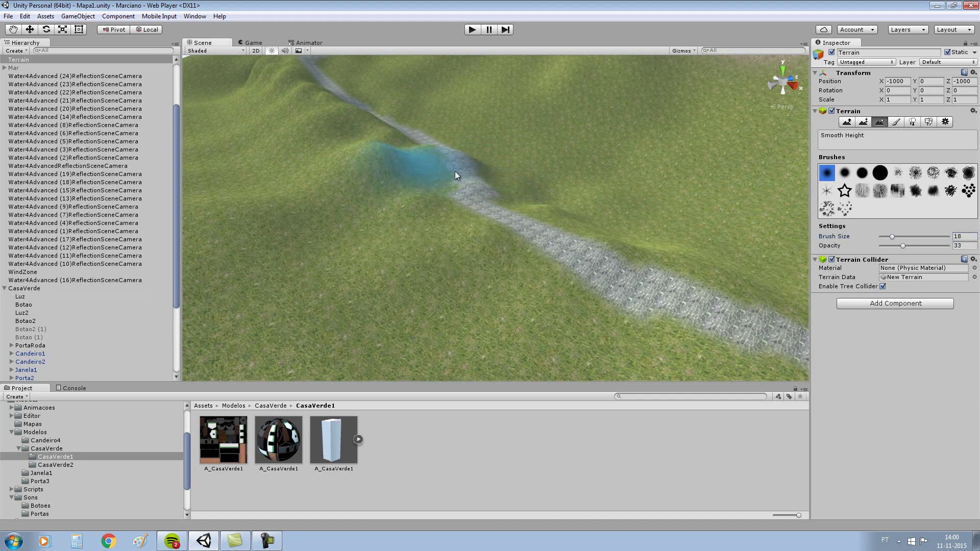
{"action": "left_click", "coordinate": [901, 236]}
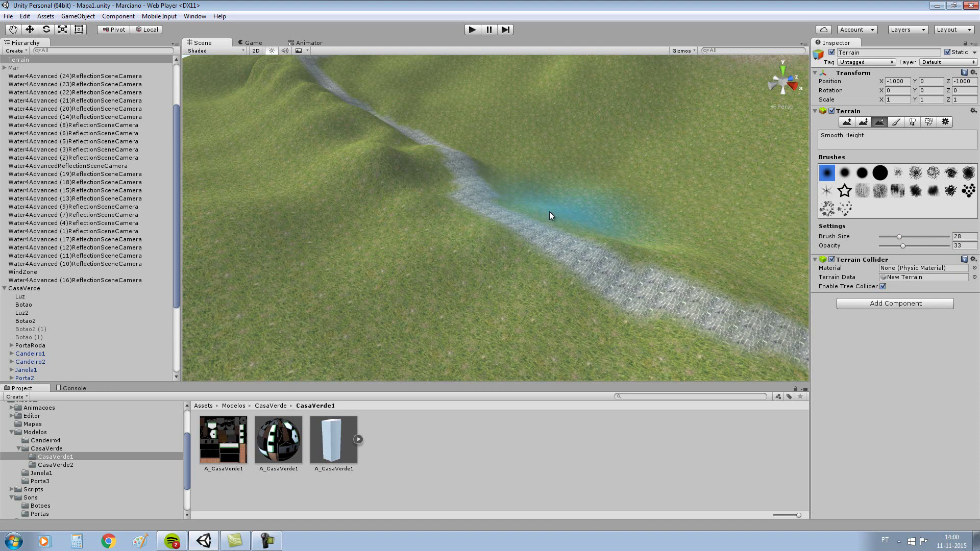
{"action": "mouse_move", "coordinate": [899, 236]}
{"action": "left_mouse_down"}
{"action": "mouse_move", "coordinate": [883, 237]}
{"action": "mouse_move", "coordinate": [919, 246]}
{"action": "left_mouse_up"}
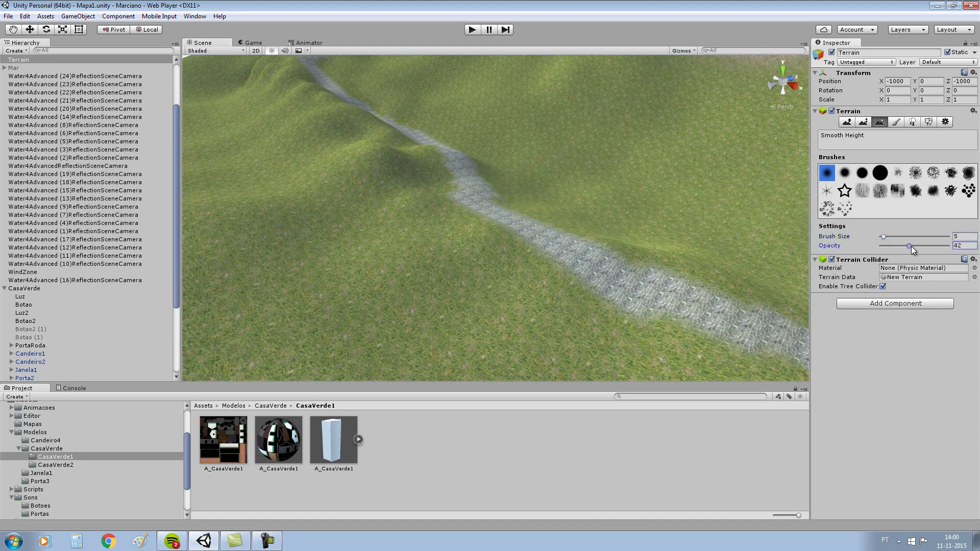
{"action": "left_click_drag", "start_coordinate": [580, 233], "coordinate": [597, 240]}
Set the brush size to 17 and smooth the bumps along the road edges.
{"action": "left_click", "coordinate": [891, 236]}
{"action": "left_click_drag", "start_coordinate": [633, 240], "coordinate": [616, 238]}
{"action": "left_click_drag", "start_coordinate": [556, 198], "coordinate": [482, 181]}
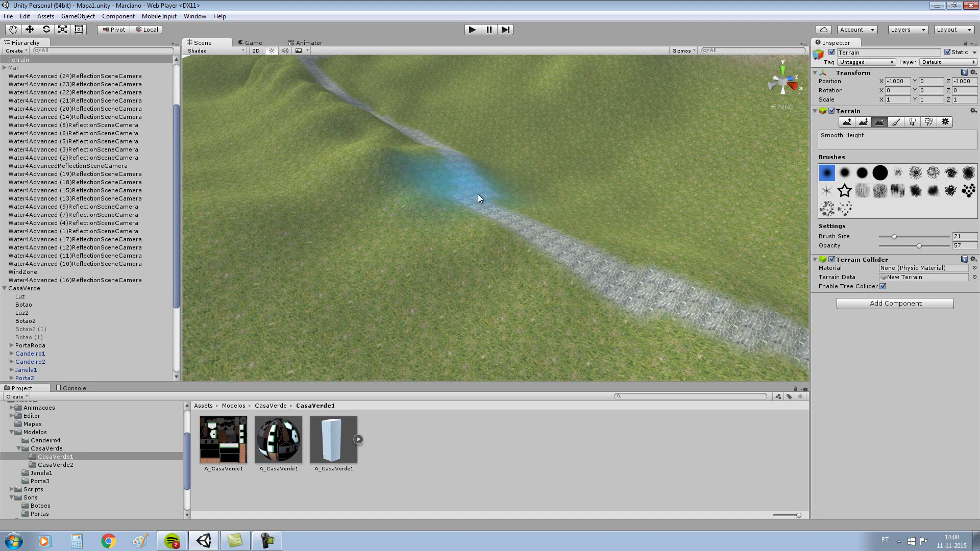
{"action": "scroll", "coordinate": [598, 140], "scroll_direction": "up", "scroll_amount": 5}
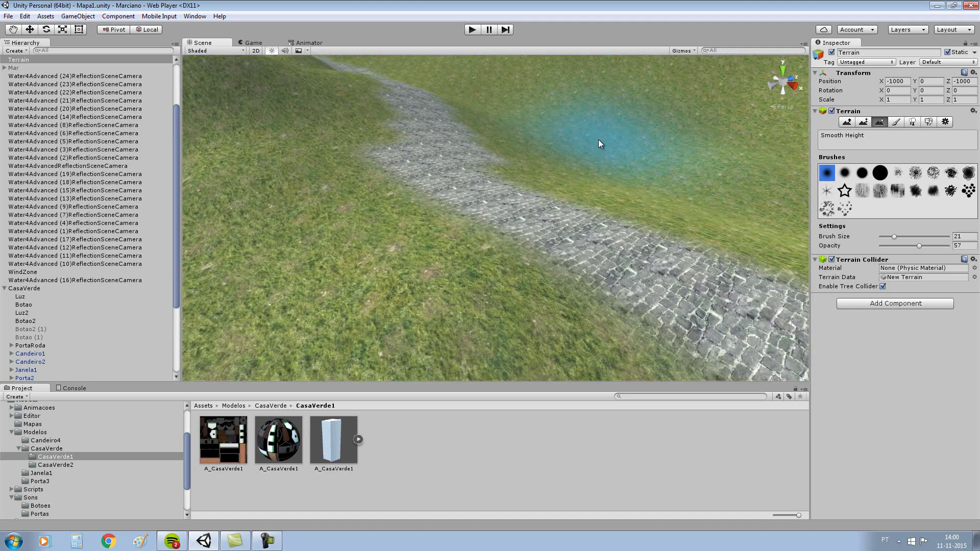
{"action": "mouse_move", "coordinate": [598, 141]}
{"action": "right_mouse_down"}
{"action": "mouse_move", "coordinate": [621, 65]}
{"action": "mouse_move", "coordinate": [596, 90]}
{"action": "right_mouse_up"}
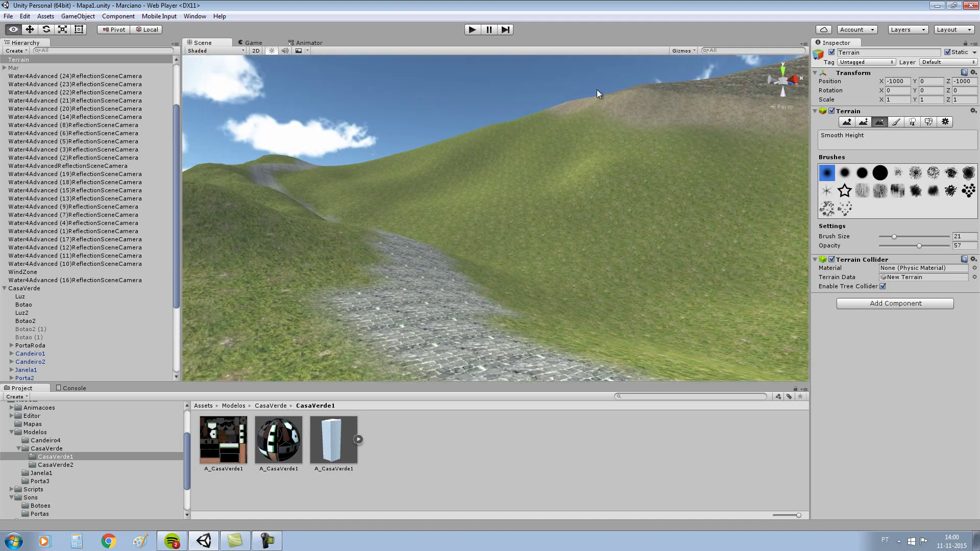
{"action": "scroll", "coordinate": [596, 89], "scroll_direction": "up", "scroll_amount": 3}
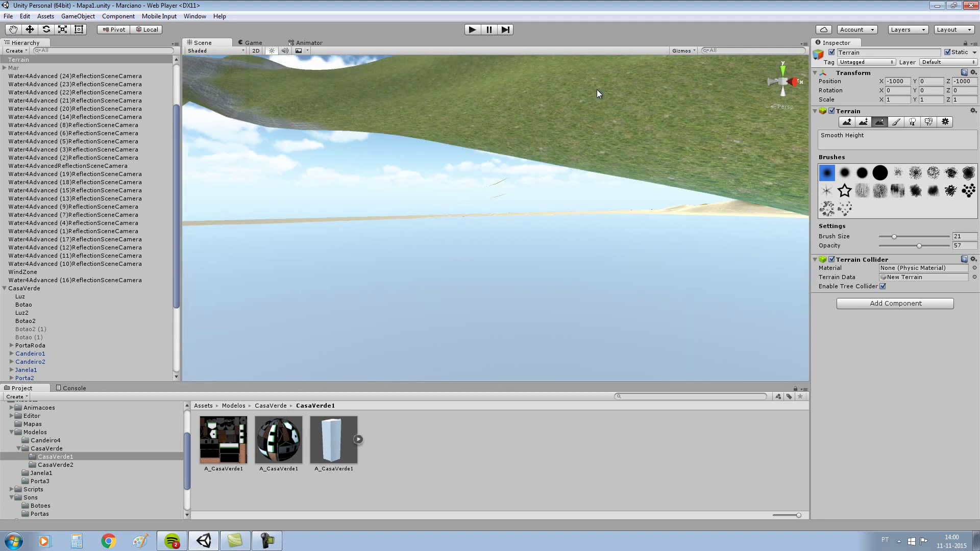
{"action": "scroll", "coordinate": [595, 106], "scroll_direction": "down", "scroll_amount": 5}
{"action": "mouse_move", "coordinate": [602, 118]}
{"action": "right_mouse_down"}
{"action": "mouse_move", "coordinate": [619, 140]}
{"action": "mouse_move", "coordinate": [484, 182]}
{"action": "right_mouse_up"}
{"action": "scroll", "coordinate": [623, 139], "scroll_direction": "up", "scroll_amount": 2}
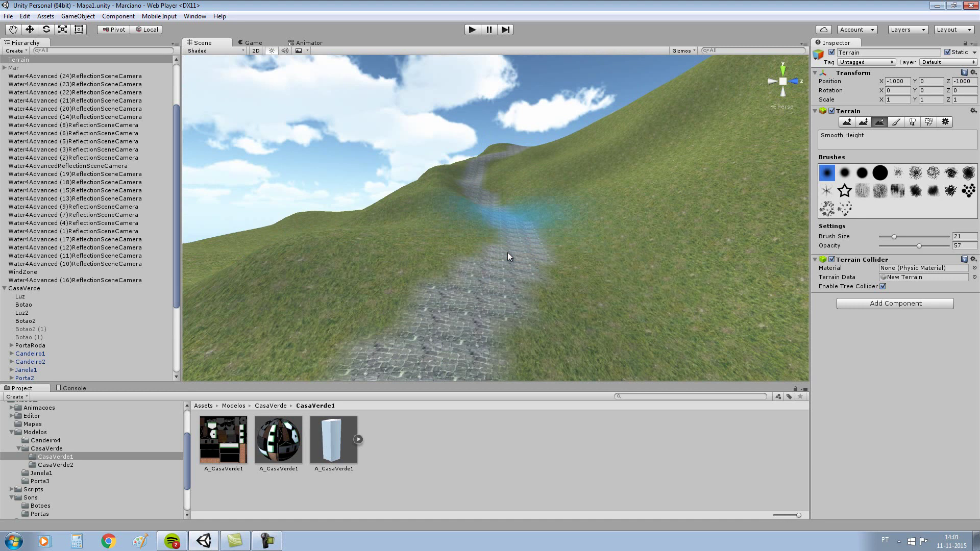
Fly along the road and smooth its foreground stretch with brush size 16.
{"action": "mouse_move", "coordinate": [543, 253]}
{"action": "right_mouse_down"}
{"action": "mouse_move", "coordinate": [558, 191]}
{"action": "mouse_move", "coordinate": [556, 203]}
{"action": "right_mouse_up"}
{"action": "key", "text": "w"}
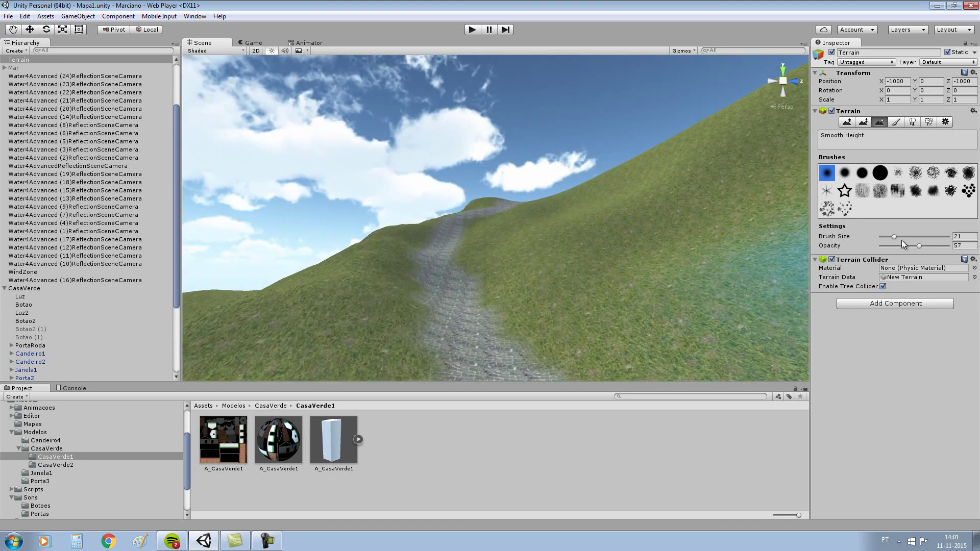
{"action": "left_click_drag", "start_coordinate": [895, 237], "coordinate": [891, 237]}
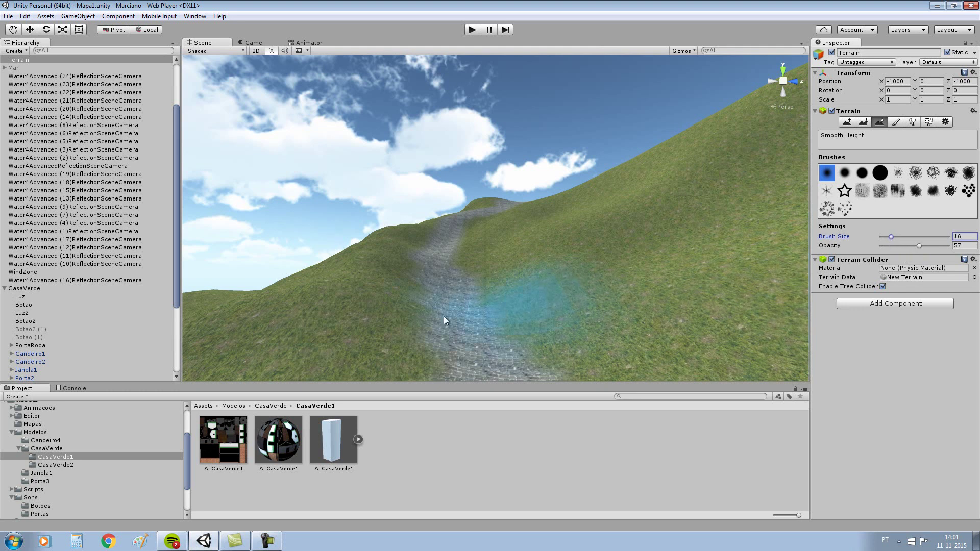
{"action": "left_click_drag", "start_coordinate": [488, 313], "coordinate": [510, 270]}
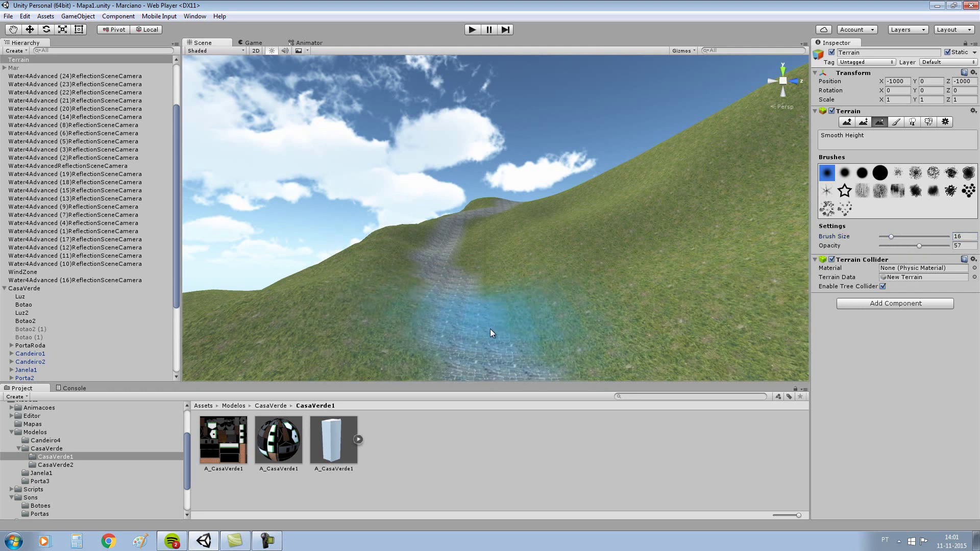
Turn the view so the road runs up the centre and switch to the Raise / Lower Terrain tool.
{"action": "mouse_move", "coordinate": [510, 267]}
{"action": "right_mouse_down"}
{"action": "mouse_move", "coordinate": [514, 259]}
{"action": "mouse_move", "coordinate": [482, 295]}
{"action": "right_mouse_up"}
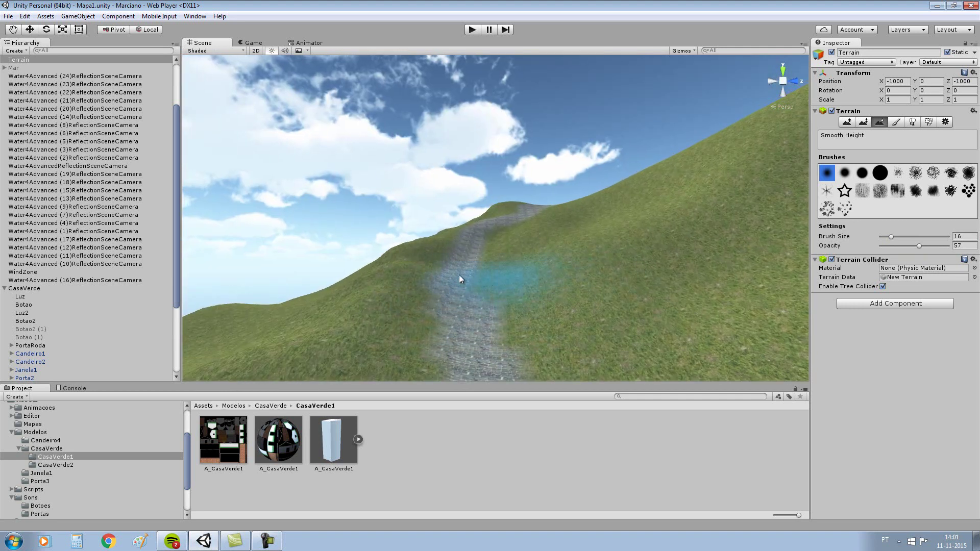
{"action": "right_click_drag", "start_coordinate": [451, 264], "coordinate": [522, 284]}
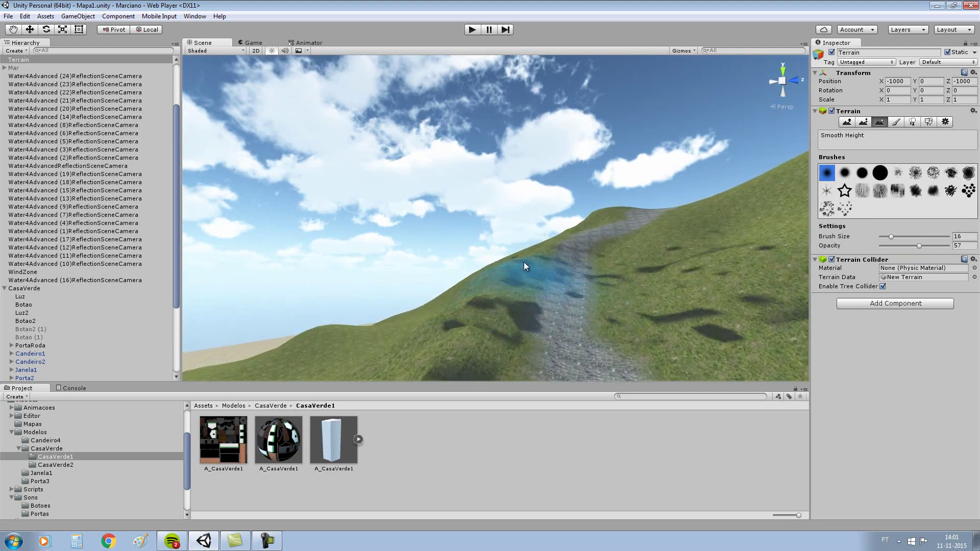
{"action": "right_click_drag", "start_coordinate": [521, 283], "coordinate": [561, 280]}
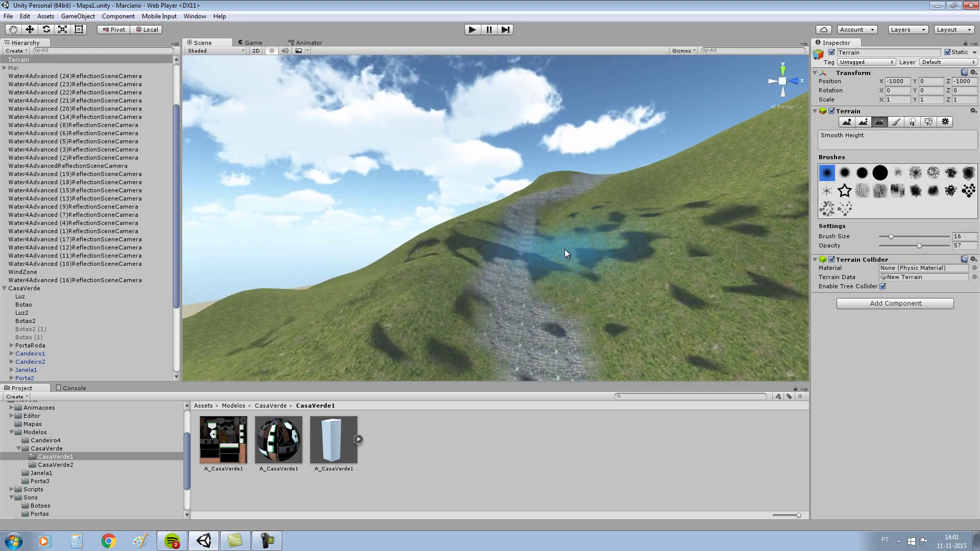
{"action": "scroll", "coordinate": [559, 260], "scroll_direction": "up", "scroll_amount": 3}
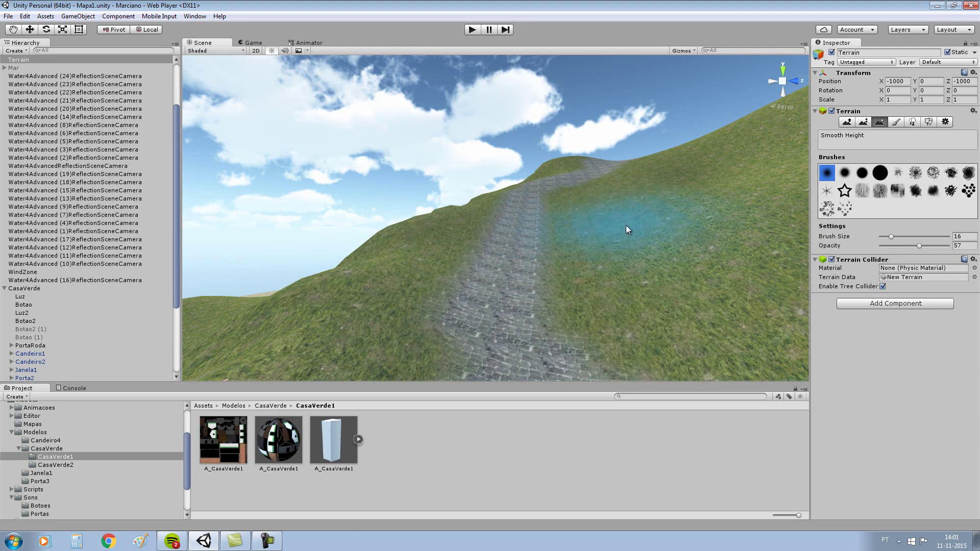
{"action": "right_click_drag", "start_coordinate": [624, 227], "coordinate": [636, 183]}
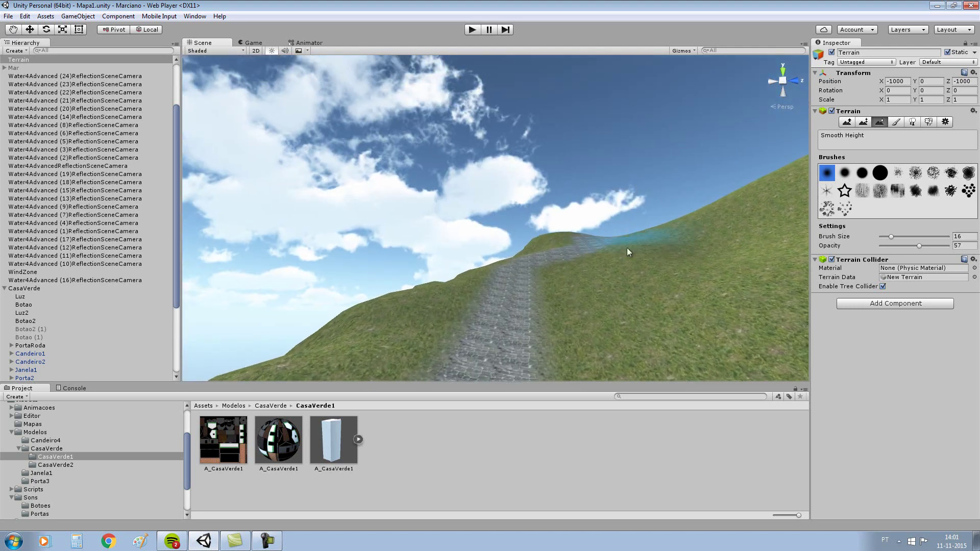
{"action": "right_click_drag", "start_coordinate": [629, 228], "coordinate": [635, 244]}
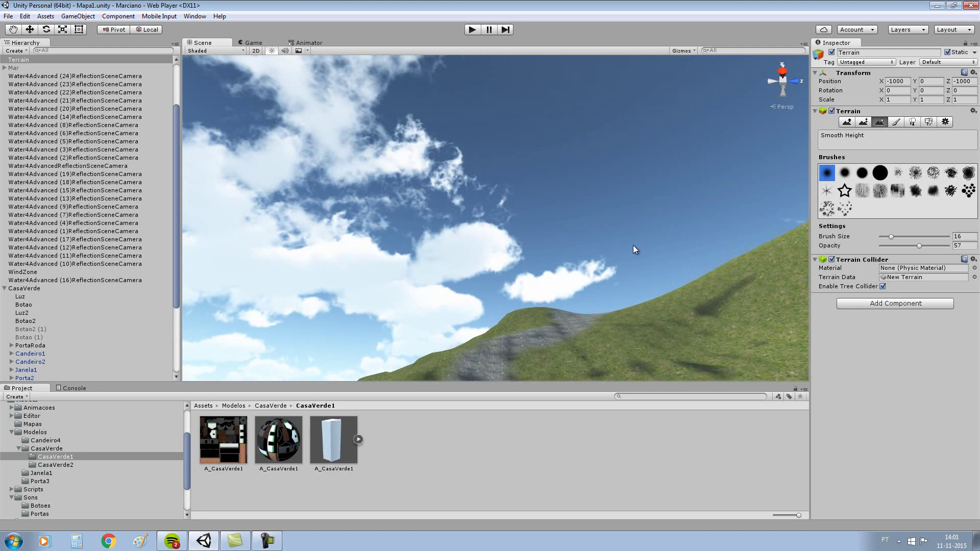
{"action": "mouse_move", "coordinate": [624, 247]}
{"action": "right_mouse_down"}
{"action": "mouse_move", "coordinate": [651, 338]}
{"action": "mouse_move", "coordinate": [579, 255]}
{"action": "mouse_move", "coordinate": [670, 347]}
{"action": "mouse_move", "coordinate": [686, 341]}
{"action": "right_mouse_up"}
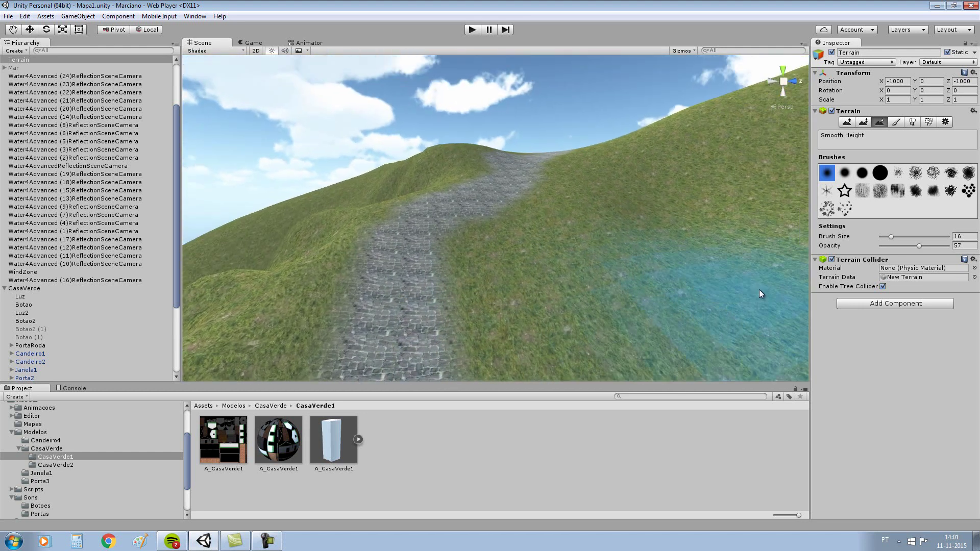
{"action": "left_click", "coordinate": [846, 122]}
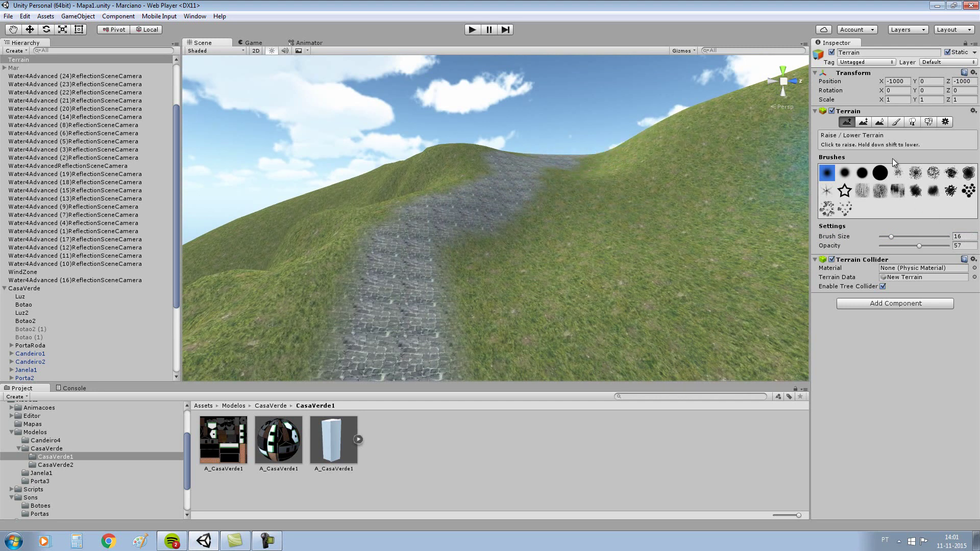
Switch back to Smooth Height and look over the cobblestone path and slope.
{"action": "left_click", "coordinate": [879, 123]}
{"action": "left_click", "coordinate": [598, 176]}
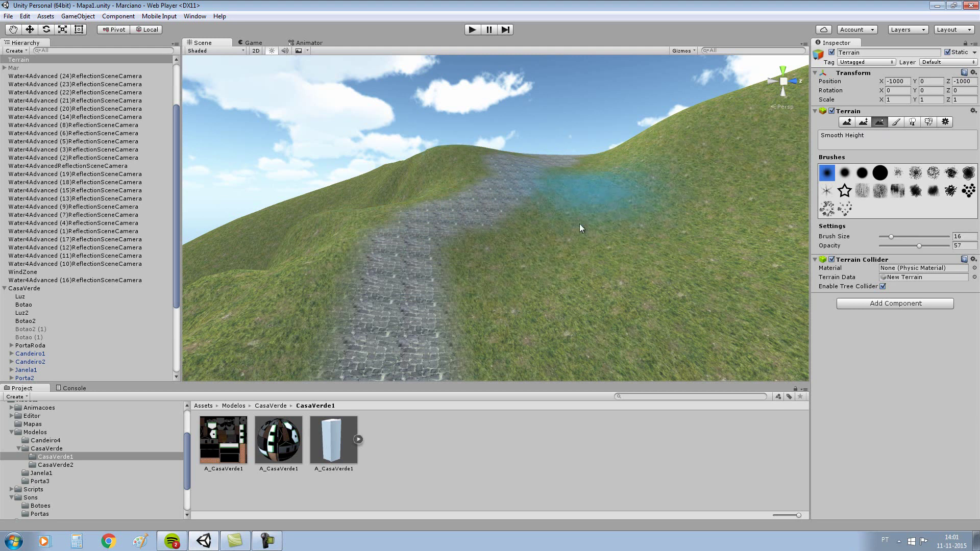
{"action": "right_click_drag", "start_coordinate": [601, 225], "coordinate": [609, 176]}
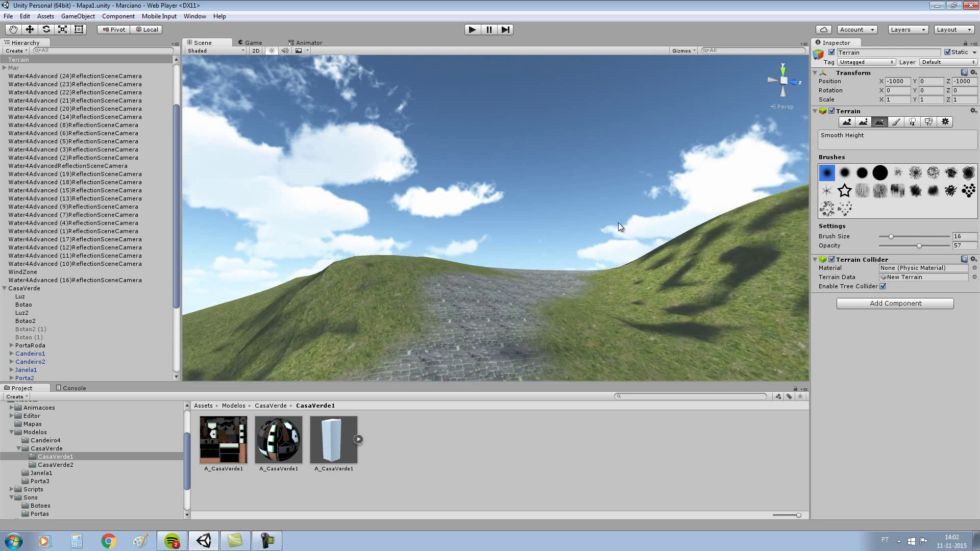
{"action": "mouse_move", "coordinate": [617, 222]}
{"action": "right_mouse_down"}
{"action": "mouse_move", "coordinate": [655, 291]}
{"action": "mouse_move", "coordinate": [586, 250]}
{"action": "right_mouse_up"}
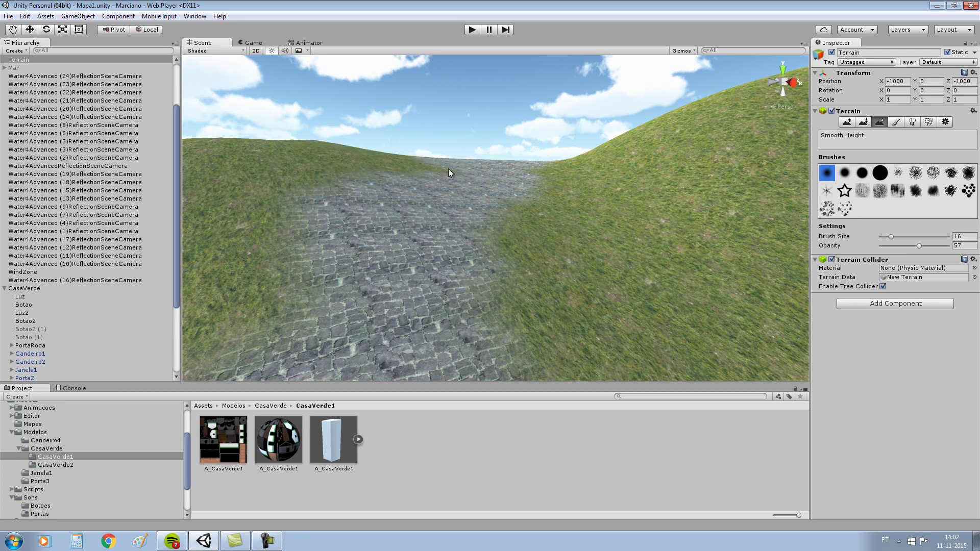
{"action": "right_click_drag", "start_coordinate": [429, 158], "coordinate": [529, 147]}
{"action": "mouse_move", "coordinate": [528, 198]}
{"action": "right_mouse_down"}
{"action": "mouse_move", "coordinate": [550, 346]}
{"action": "mouse_move", "coordinate": [489, 278]}
{"action": "right_mouse_up"}
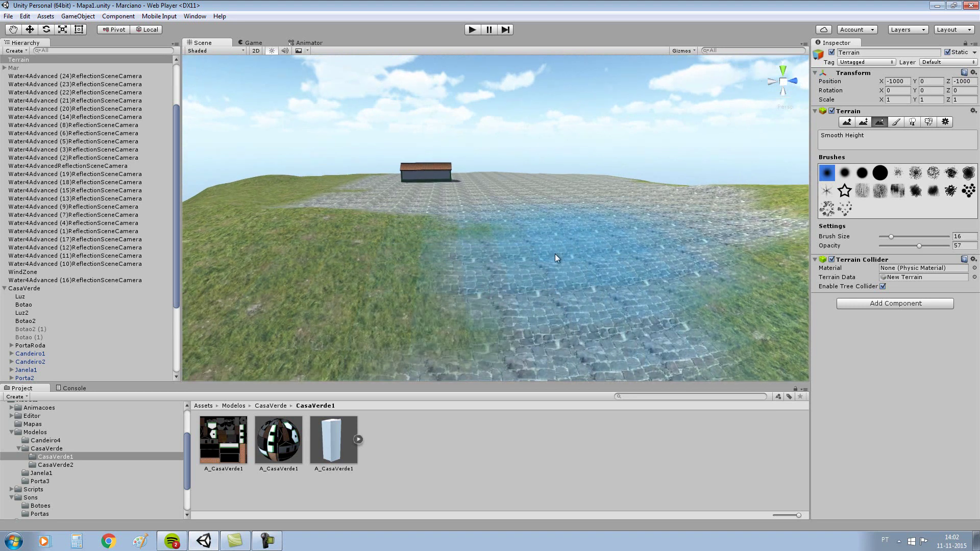
{"action": "scroll", "coordinate": [571, 223], "scroll_direction": "down", "scroll_amount": 5}
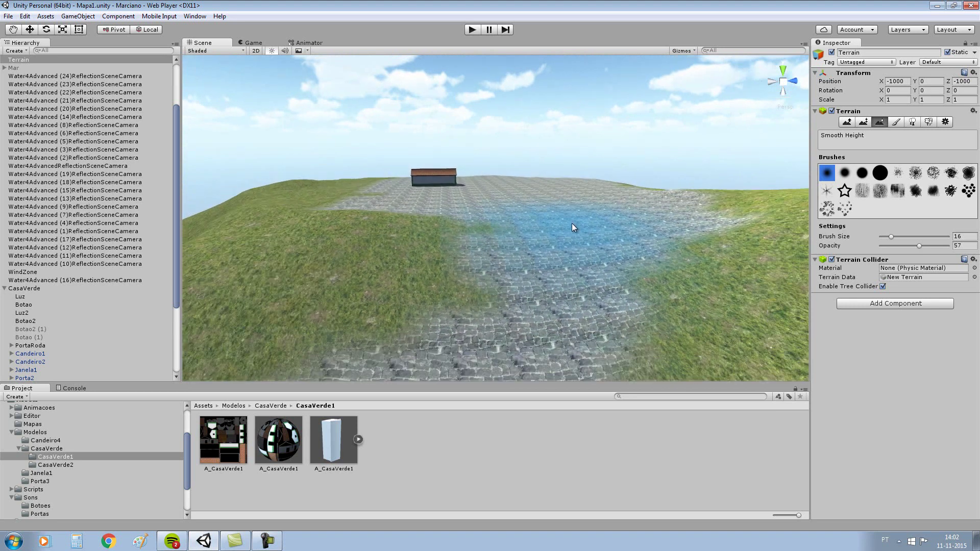
{"action": "right_click_drag", "start_coordinate": [571, 223], "coordinate": [515, 294]}
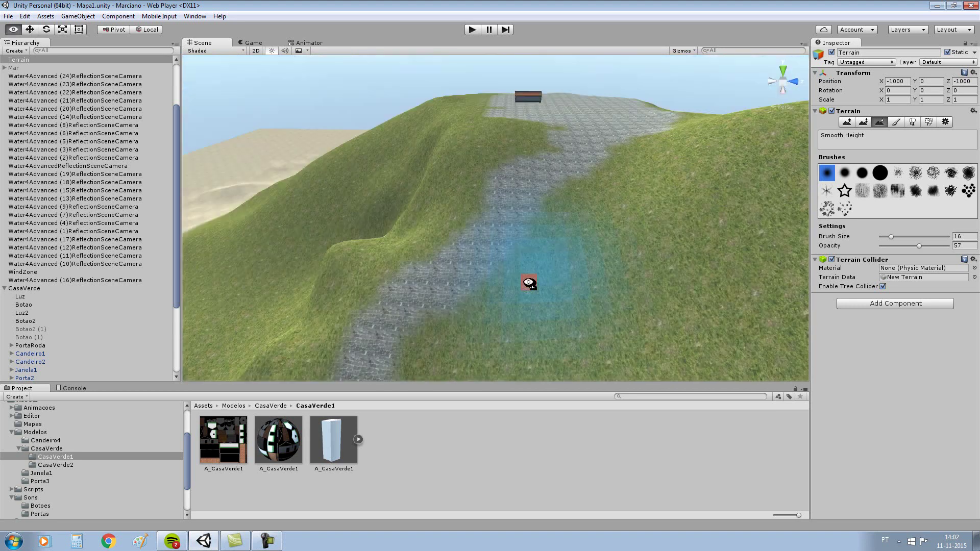
{"action": "scroll", "coordinate": [515, 295], "scroll_direction": "up", "scroll_amount": 3}
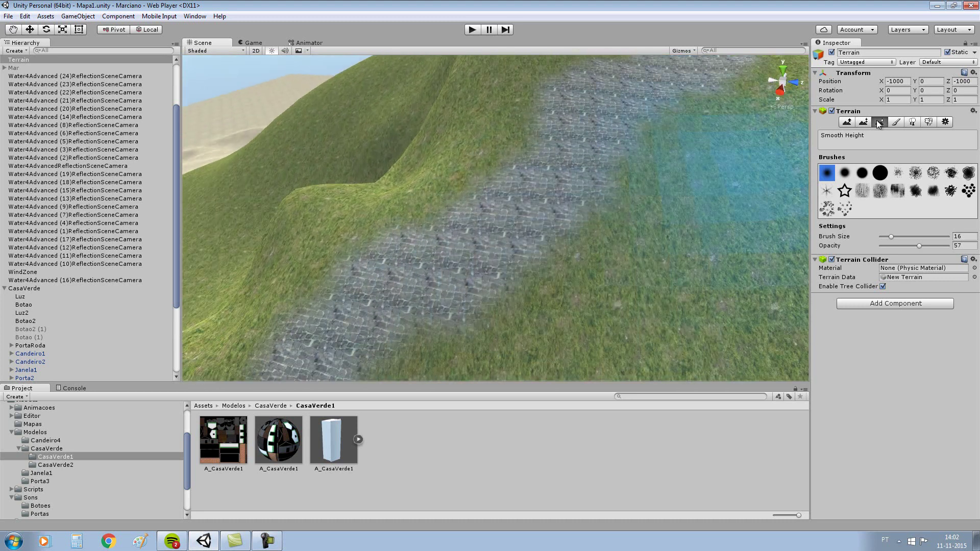
Switch to Paint Texture and choose Add Texture from the Edit Textures options.
{"action": "left_click", "coordinate": [896, 122]}
{"action": "mouse_move", "coordinate": [547, 235]}
{"action": "right_mouse_down"}
{"action": "mouse_move", "coordinate": [635, 171]}
{"action": "mouse_move", "coordinate": [663, 189]}
{"action": "right_mouse_up"}
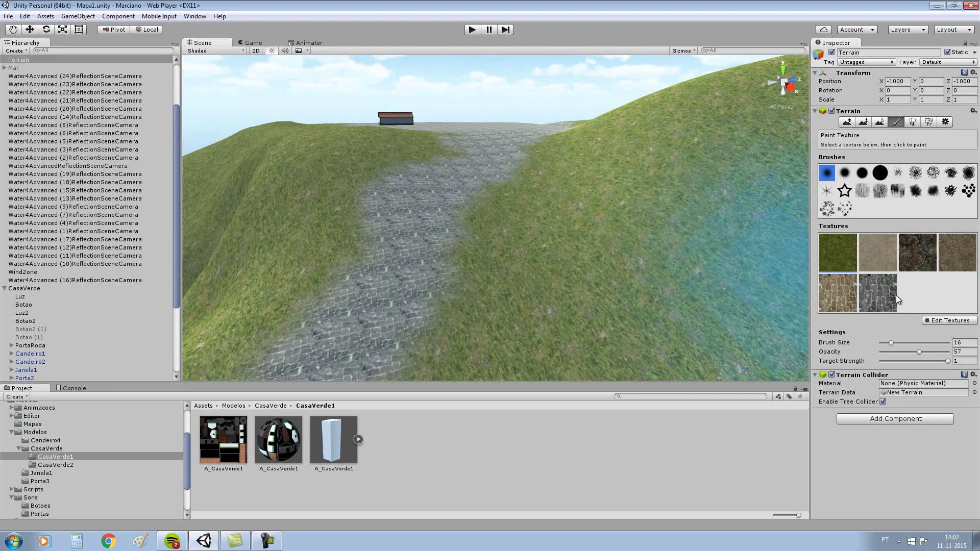
{"action": "left_click", "coordinate": [955, 320]}
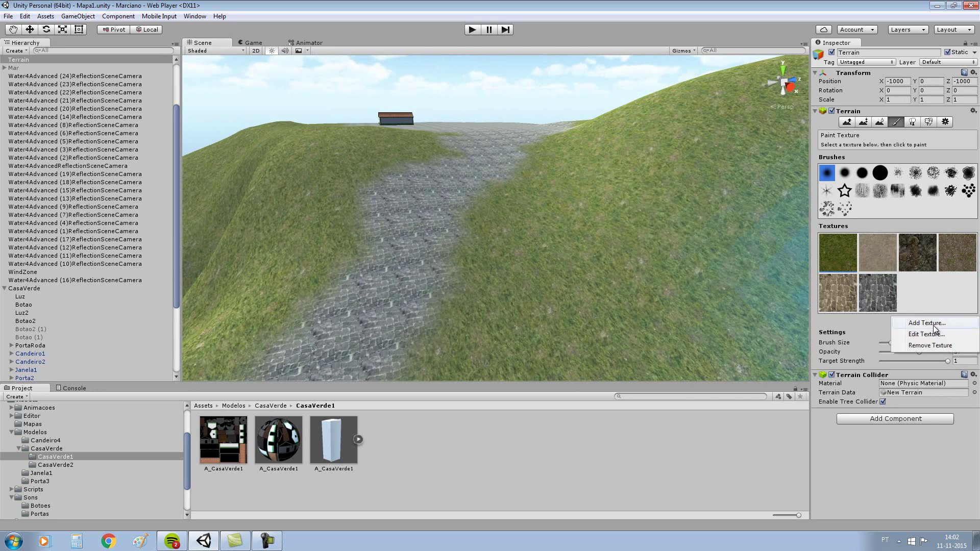
{"action": "left_click", "coordinate": [933, 325]}
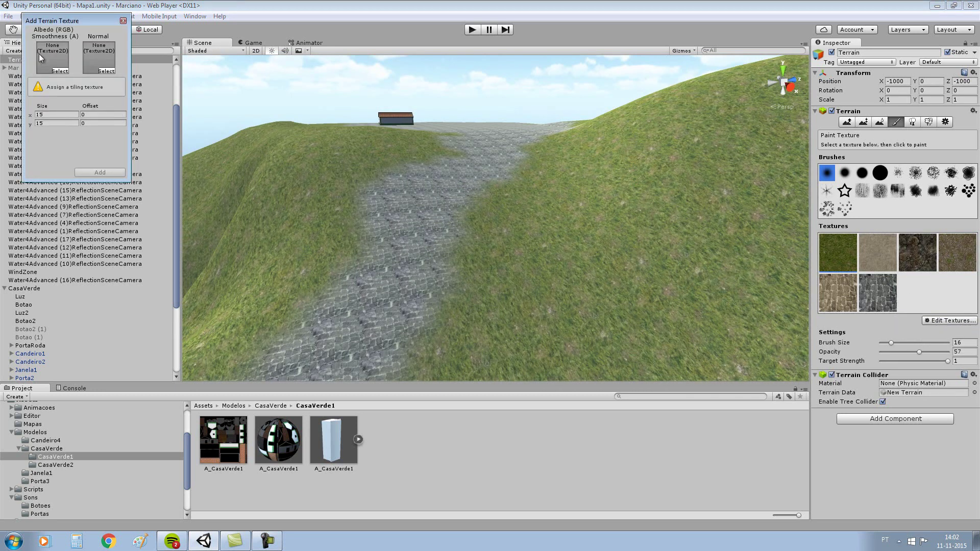
Pick terra1 from an enlarged texture picker as the new texture's Albedo.
{"action": "left_click", "coordinate": [59, 71]}
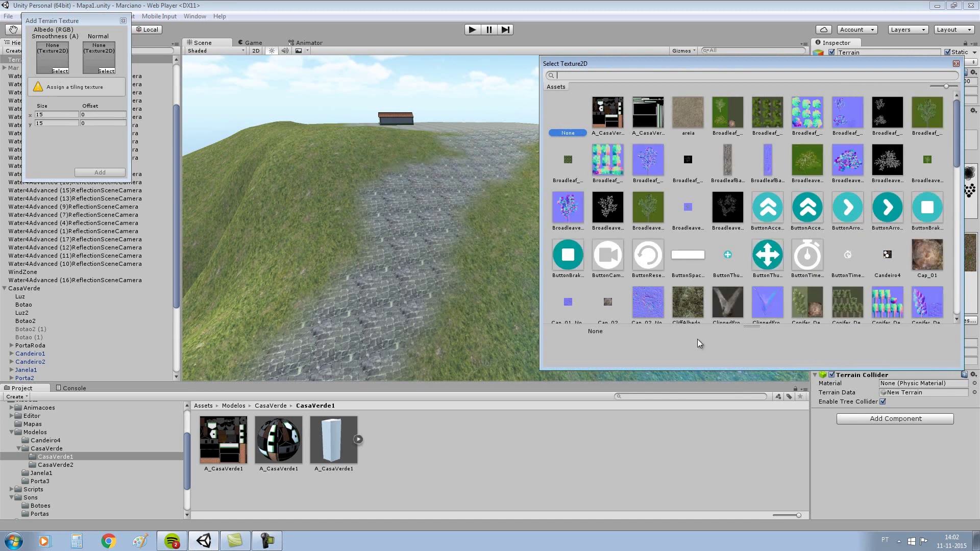
{"action": "left_click_drag", "start_coordinate": [540, 364], "coordinate": [287, 365]}
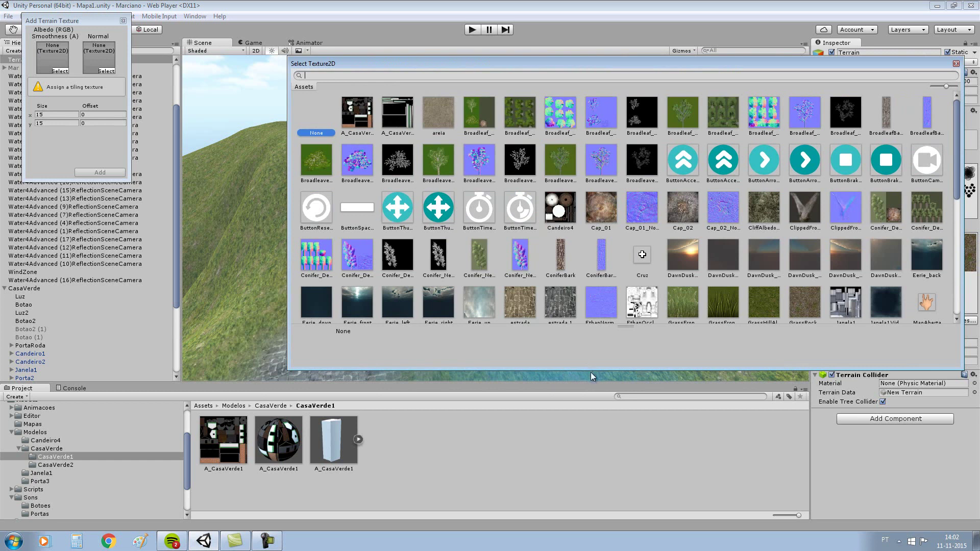
{"action": "left_click_drag", "start_coordinate": [590, 368], "coordinate": [590, 507]}
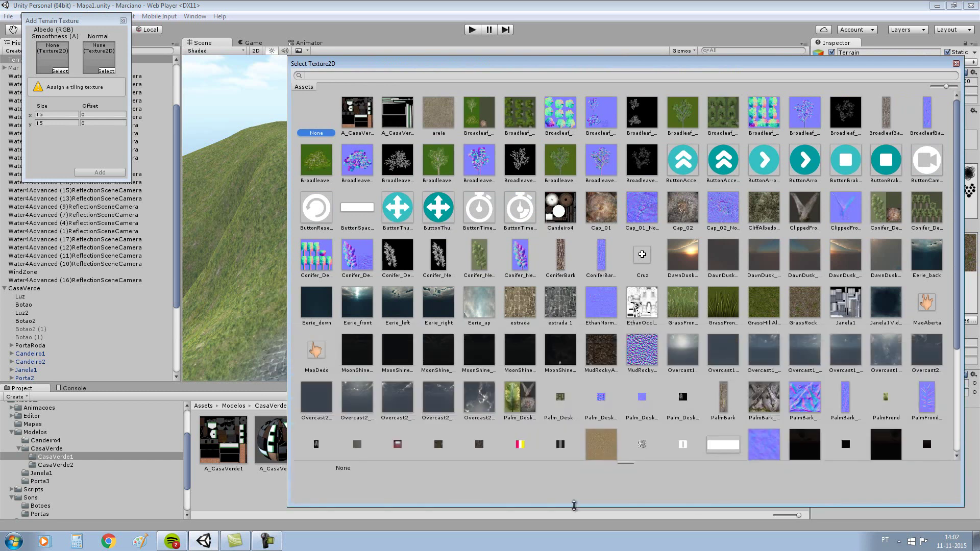
{"action": "scroll", "coordinate": [610, 359], "scroll_direction": "down", "scroll_amount": 3}
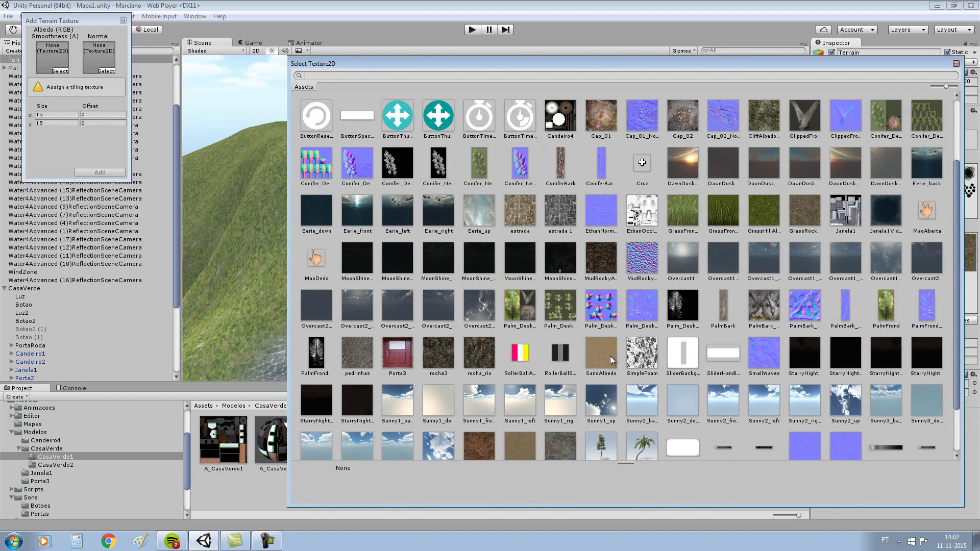
{"action": "scroll", "coordinate": [610, 359], "scroll_direction": "down", "scroll_amount": 2}
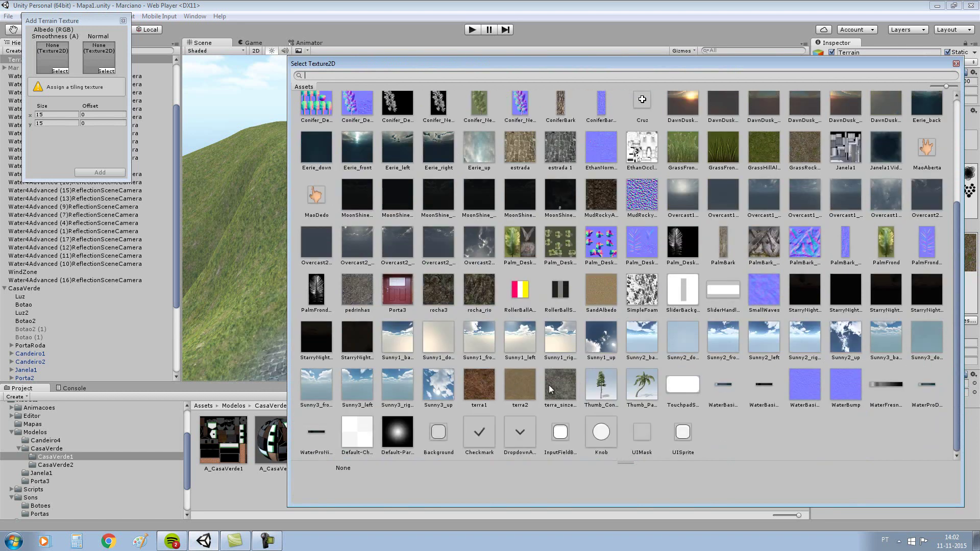
{"action": "double_click", "coordinate": [479, 387]}
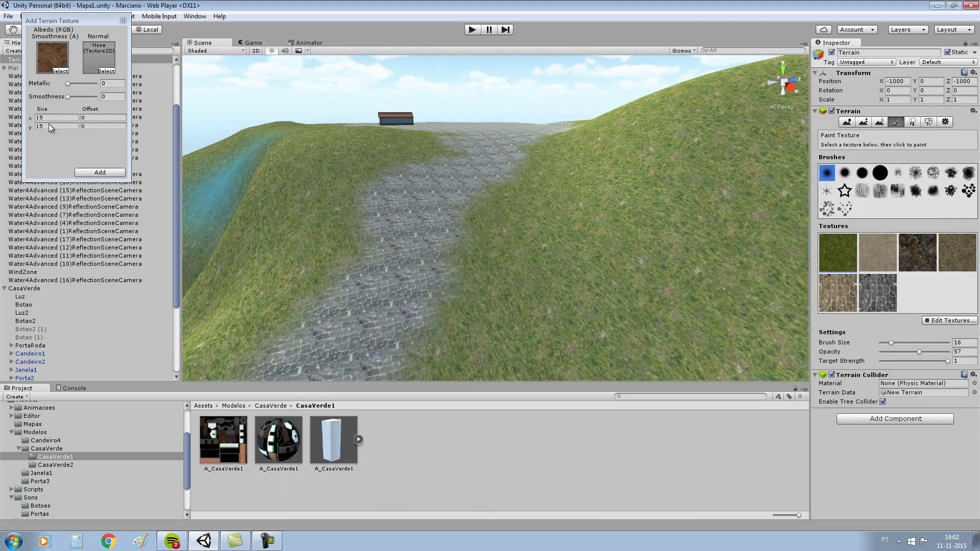
Add terra1 to the terrain textures, set brush size 5, and paint dirt across the top of the path.
{"action": "left_click", "coordinate": [100, 172]}
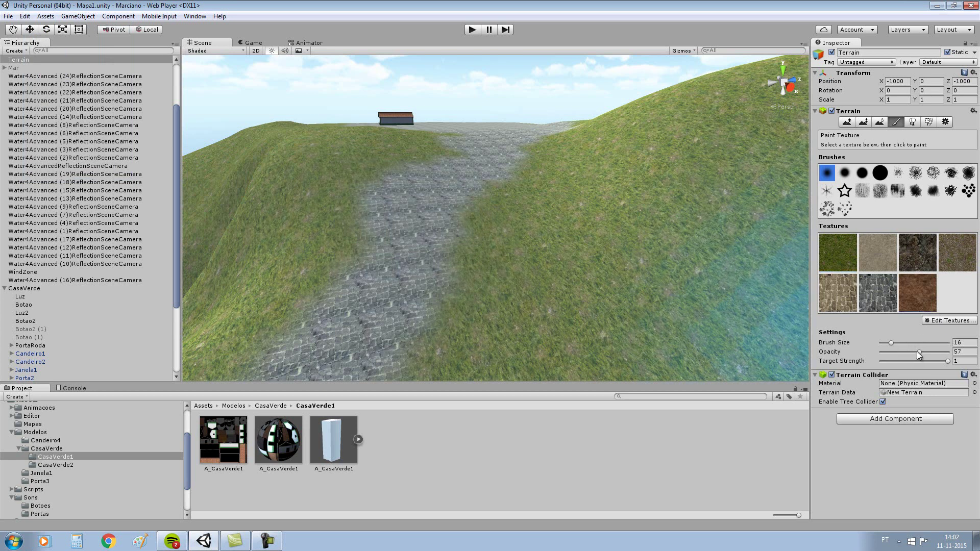
{"action": "left_click_drag", "start_coordinate": [891, 343], "coordinate": [883, 342]}
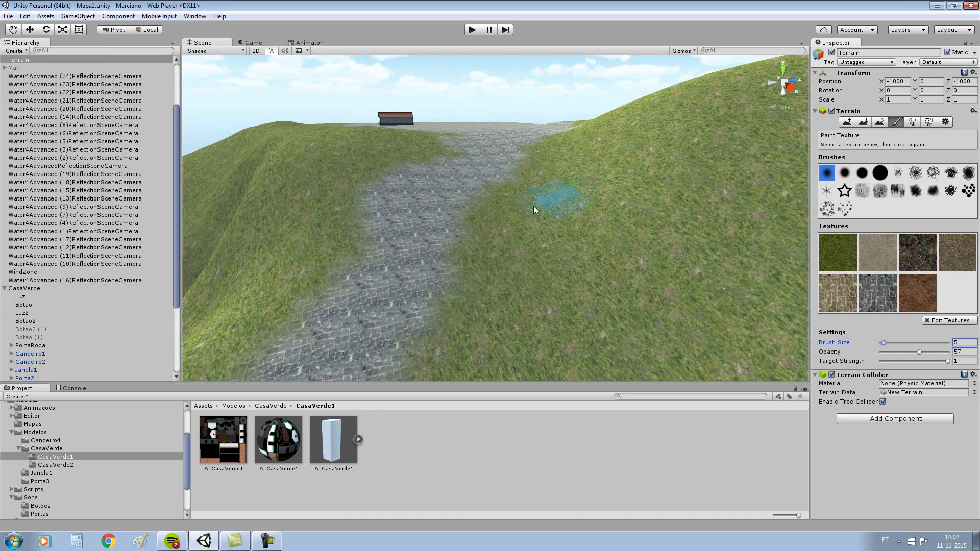
{"action": "left_click_drag", "start_coordinate": [482, 140], "coordinate": [475, 140]}
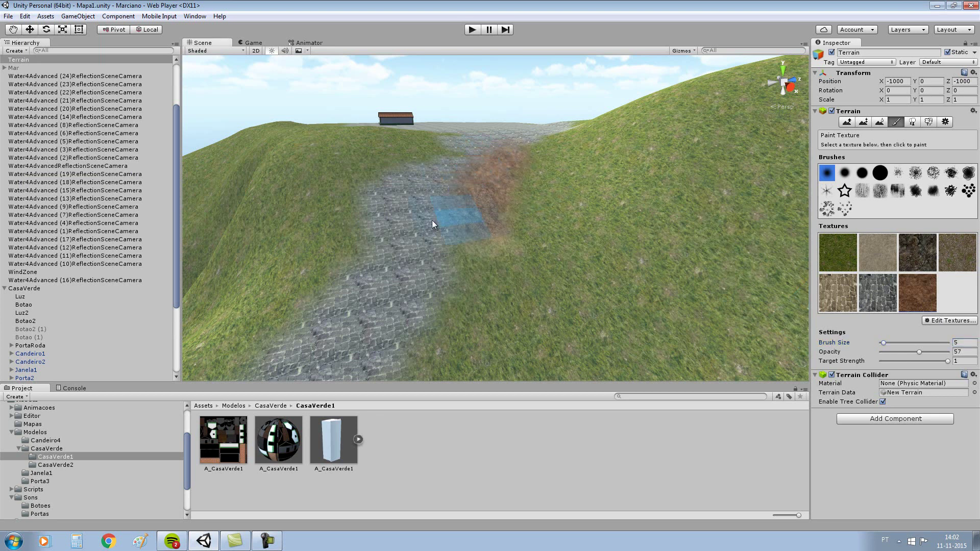
{"action": "mouse_move", "coordinate": [432, 189]}
{"action": "left_mouse_down"}
{"action": "mouse_move", "coordinate": [400, 245]}
{"action": "mouse_move", "coordinate": [459, 163]}
{"action": "left_mouse_up"}
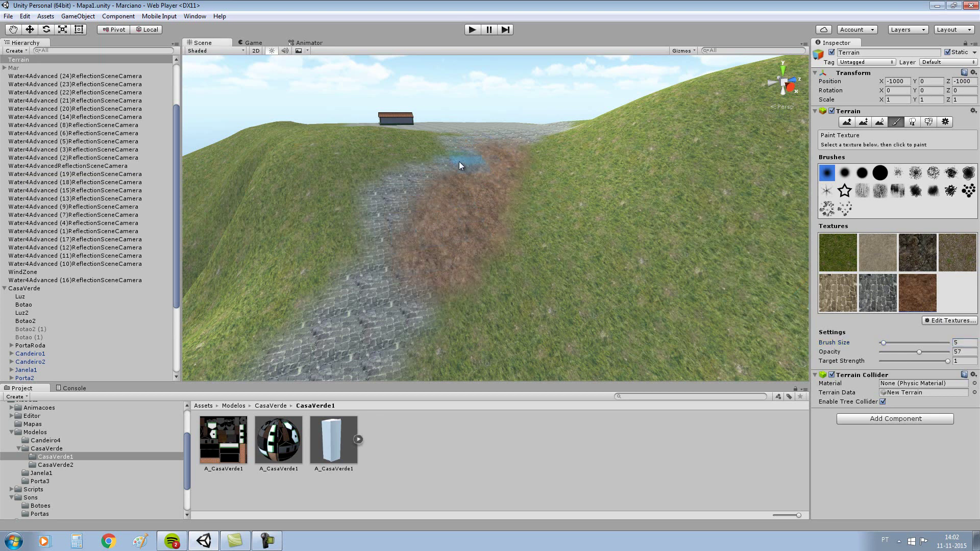
{"action": "mouse_move", "coordinate": [436, 214]}
{"action": "left_mouse_down"}
{"action": "mouse_move", "coordinate": [369, 277]}
{"action": "mouse_move", "coordinate": [428, 174]}
{"action": "left_mouse_up"}
{"action": "mouse_move", "coordinate": [451, 136]}
{"action": "left_mouse_down"}
{"action": "mouse_move", "coordinate": [510, 139]}
{"action": "mouse_move", "coordinate": [508, 148]}
{"action": "left_mouse_up"}
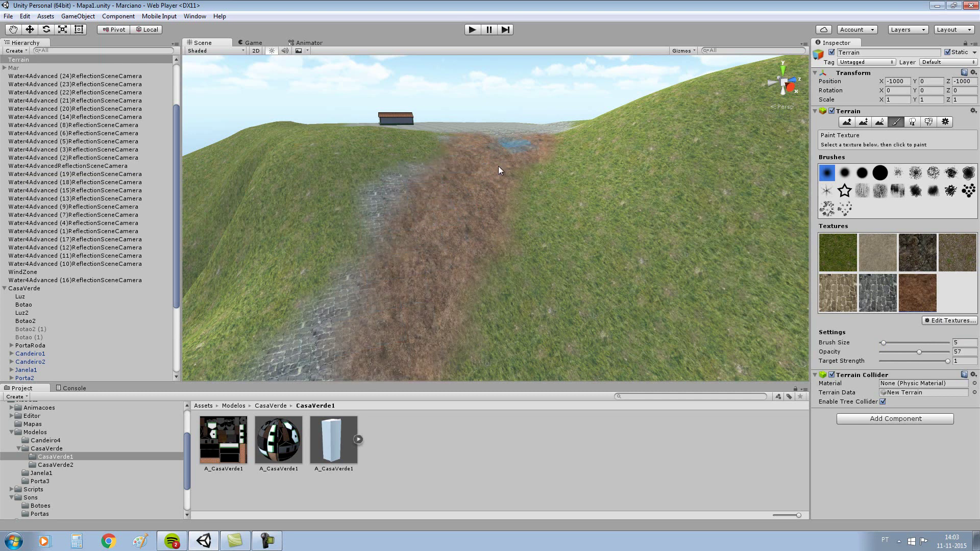
Paint a broad brown dirt strip down the grassy slope beside the path.
{"action": "scroll", "coordinate": [547, 151], "scroll_direction": "down", "scroll_amount": 2}
{"action": "scroll", "coordinate": [470, 262], "scroll_direction": "up", "scroll_amount": 5}
{"action": "mouse_move", "coordinate": [470, 260]}
{"action": "right_mouse_down"}
{"action": "mouse_move", "coordinate": [537, 148]}
{"action": "mouse_move", "coordinate": [528, 158]}
{"action": "right_mouse_up"}
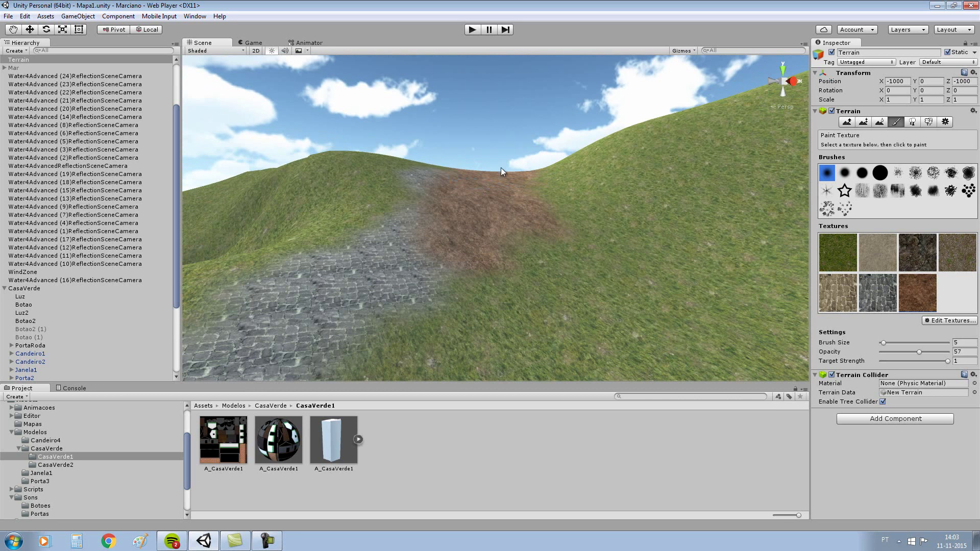
{"action": "left_click_drag", "start_coordinate": [515, 186], "coordinate": [497, 244]}
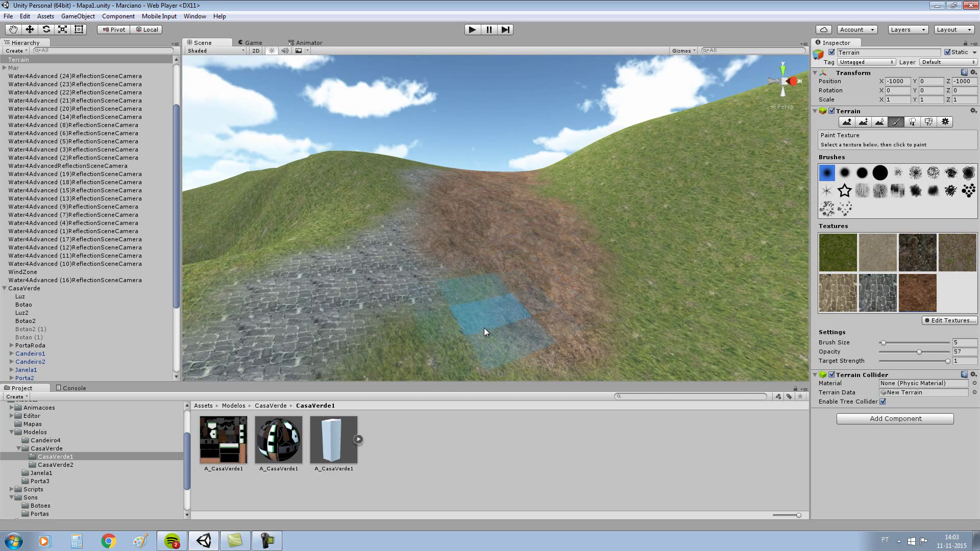
{"action": "scroll", "coordinate": [480, 247], "scroll_direction": "down", "scroll_amount": 2}
{"action": "mouse_move", "coordinate": [440, 283]}
{"action": "right_mouse_down"}
{"action": "mouse_move", "coordinate": [581, 279]}
{"action": "mouse_move", "coordinate": [472, 197]}
{"action": "right_mouse_up"}
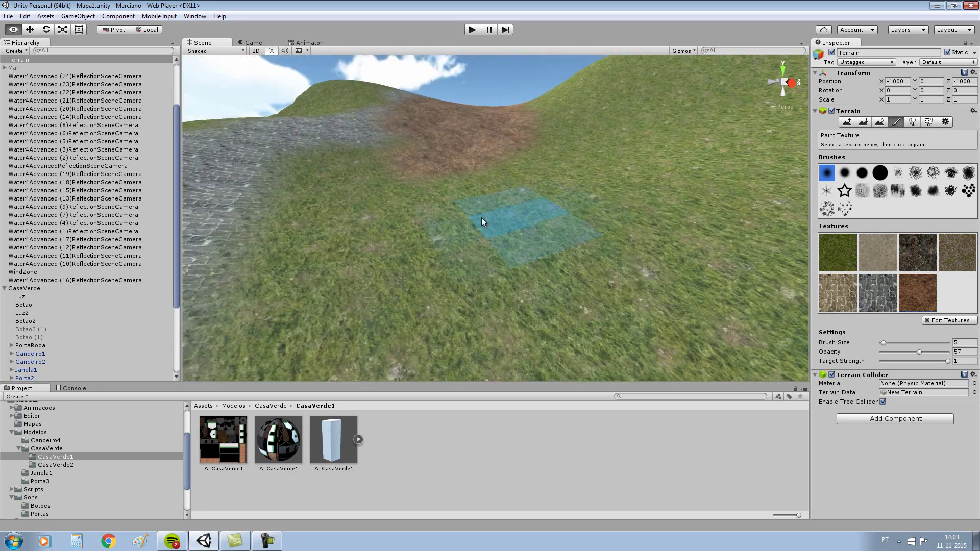
{"action": "mouse_move", "coordinate": [428, 174]}
{"action": "left_mouse_down"}
{"action": "mouse_move", "coordinate": [374, 250]}
{"action": "mouse_move", "coordinate": [484, 167]}
{"action": "left_mouse_up"}
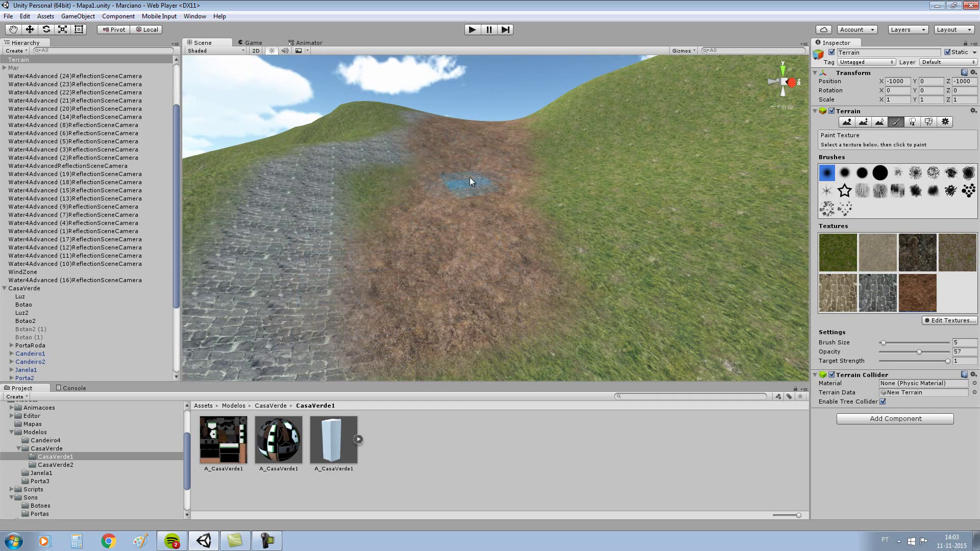
{"action": "scroll", "coordinate": [494, 115], "scroll_direction": "down", "scroll_amount": 3}
{"action": "scroll", "coordinate": [494, 102], "scroll_direction": "down", "scroll_amount": 3}
{"action": "mouse_move", "coordinate": [515, 192]}
{"action": "right_mouse_down"}
{"action": "mouse_move", "coordinate": [489, 93]}
{"action": "mouse_move", "coordinate": [448, 157]}
{"action": "right_mouse_up"}
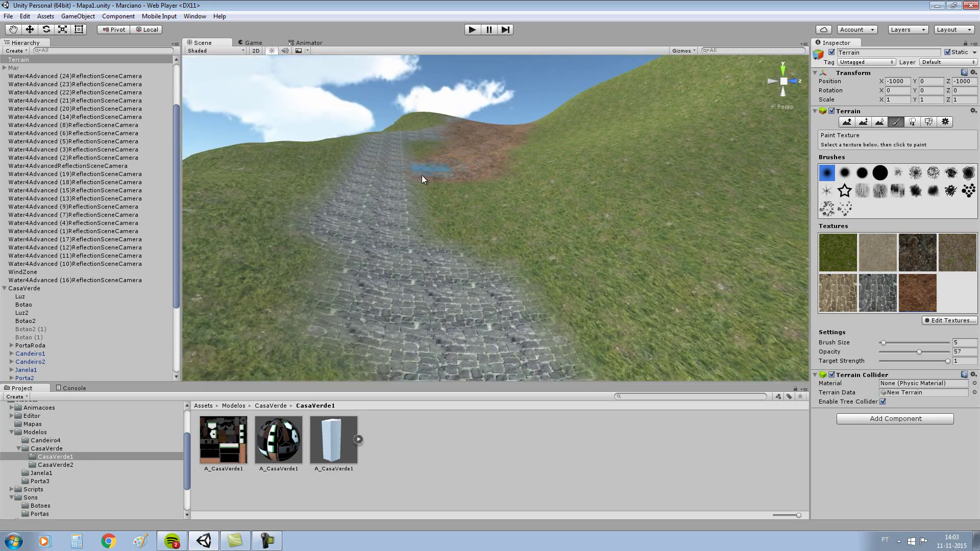
Spread dirt over the lower cobblestone path and across the hillside.
{"action": "left_click_drag", "start_coordinate": [426, 173], "coordinate": [403, 184]}
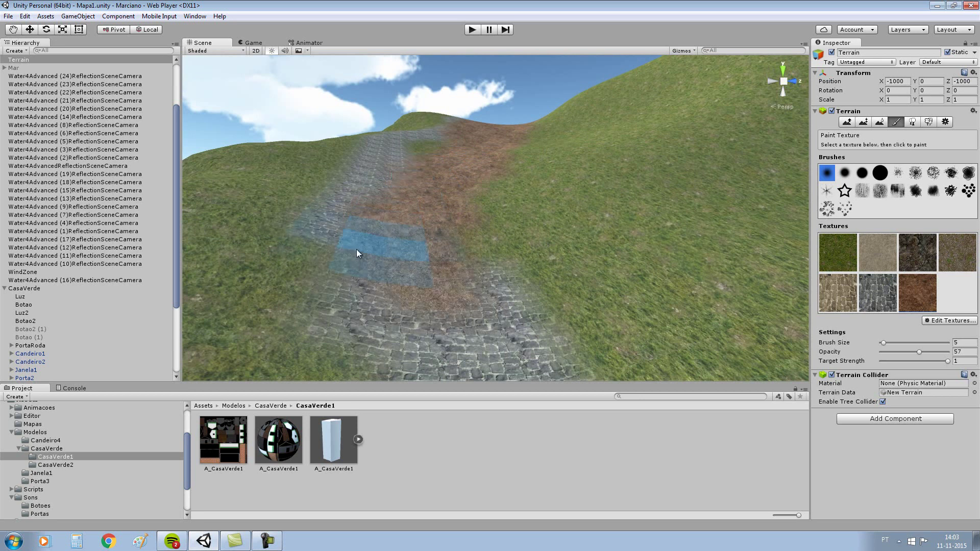
{"action": "left_click_drag", "start_coordinate": [356, 243], "coordinate": [369, 206]}
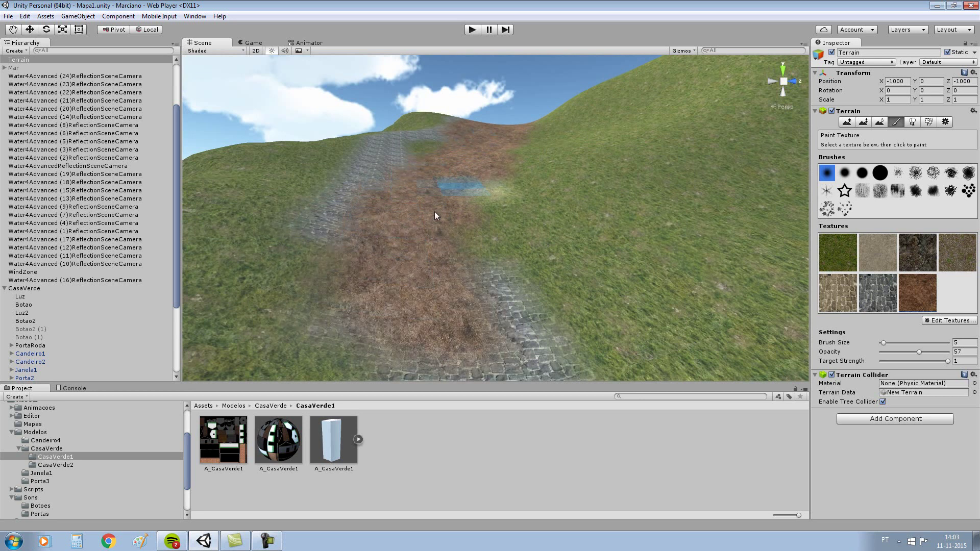
{"action": "left_click_drag", "start_coordinate": [450, 190], "coordinate": [461, 164]}
{"action": "scroll", "coordinate": [451, 149], "scroll_direction": "down", "scroll_amount": 3}
{"action": "right_click_drag", "start_coordinate": [520, 148], "coordinate": [387, 240]}
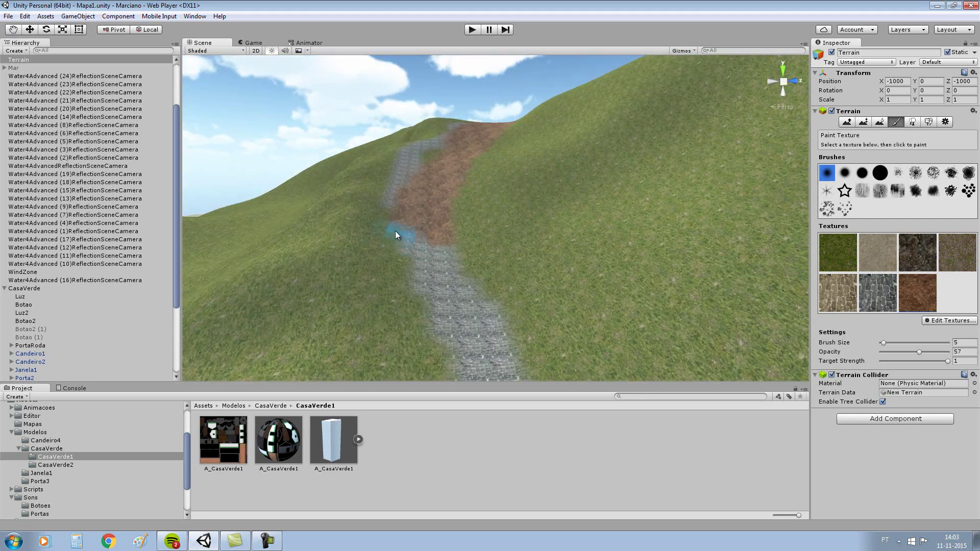
{"action": "left_click_drag", "start_coordinate": [396, 231], "coordinate": [427, 201]}
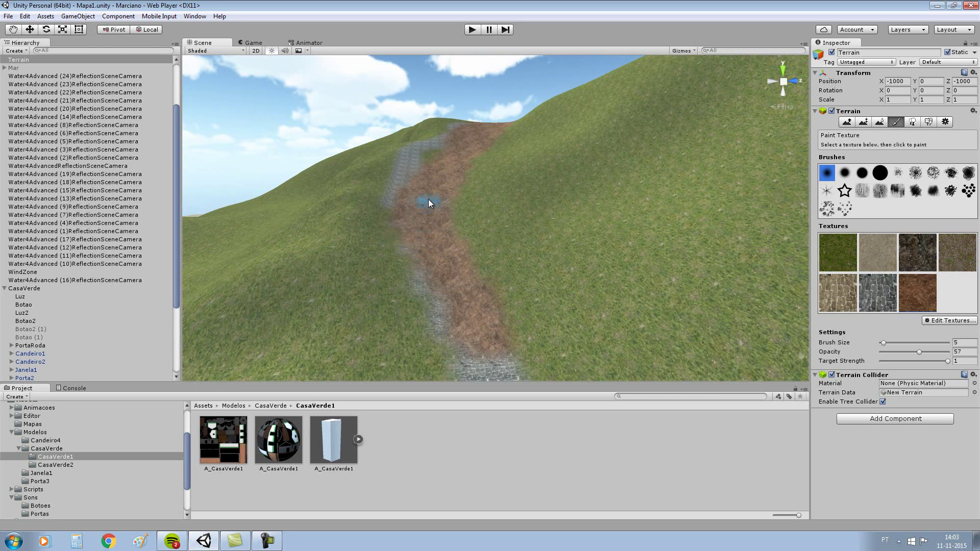
{"action": "mouse_move", "coordinate": [421, 277]}
{"action": "left_mouse_down"}
{"action": "mouse_move", "coordinate": [466, 334]}
{"action": "mouse_move", "coordinate": [411, 233]}
{"action": "left_mouse_up"}
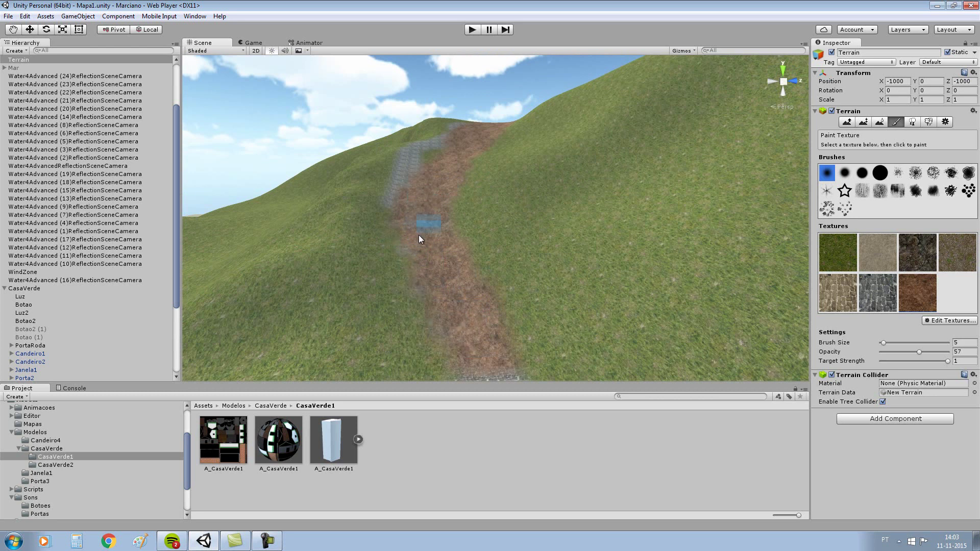
Paint brown dirt further down over the stone path, then look back up the hillside path.
{"action": "mouse_move", "coordinate": [431, 207]}
{"action": "right_mouse_down"}
{"action": "mouse_move", "coordinate": [455, 231]}
{"action": "mouse_move", "coordinate": [446, 160]}
{"action": "mouse_move", "coordinate": [423, 191]}
{"action": "right_mouse_up"}
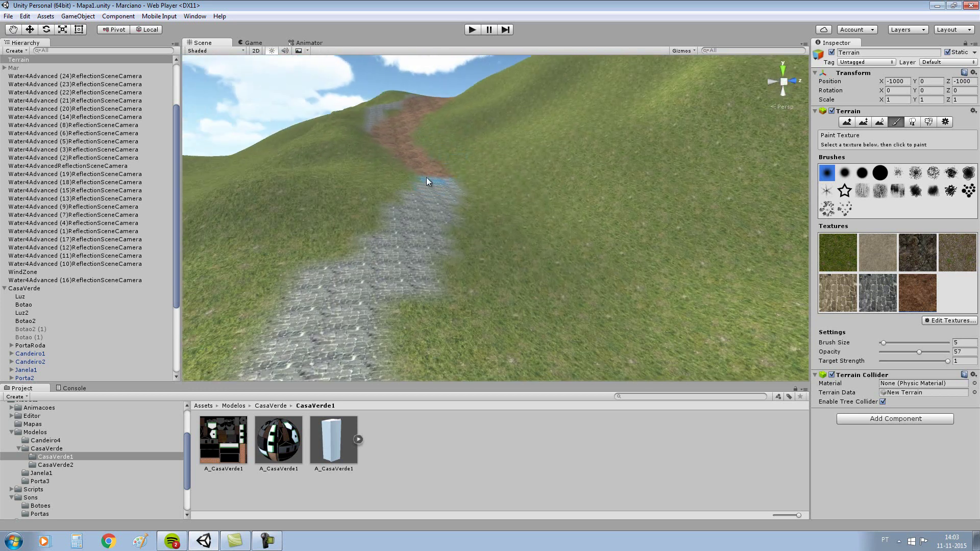
{"action": "mouse_move", "coordinate": [433, 185]}
{"action": "left_mouse_down"}
{"action": "mouse_move", "coordinate": [417, 282]}
{"action": "mouse_move", "coordinate": [436, 233]}
{"action": "mouse_move", "coordinate": [374, 292]}
{"action": "mouse_move", "coordinate": [428, 210]}
{"action": "mouse_move", "coordinate": [388, 312]}
{"action": "left_mouse_up"}
{"action": "key", "text": "s"}
{"action": "mouse_move", "coordinate": [472, 184]}
{"action": "right_mouse_down"}
{"action": "mouse_move", "coordinate": [493, 200]}
{"action": "mouse_move", "coordinate": [473, 194]}
{"action": "right_mouse_up"}
{"action": "key", "text": "w"}
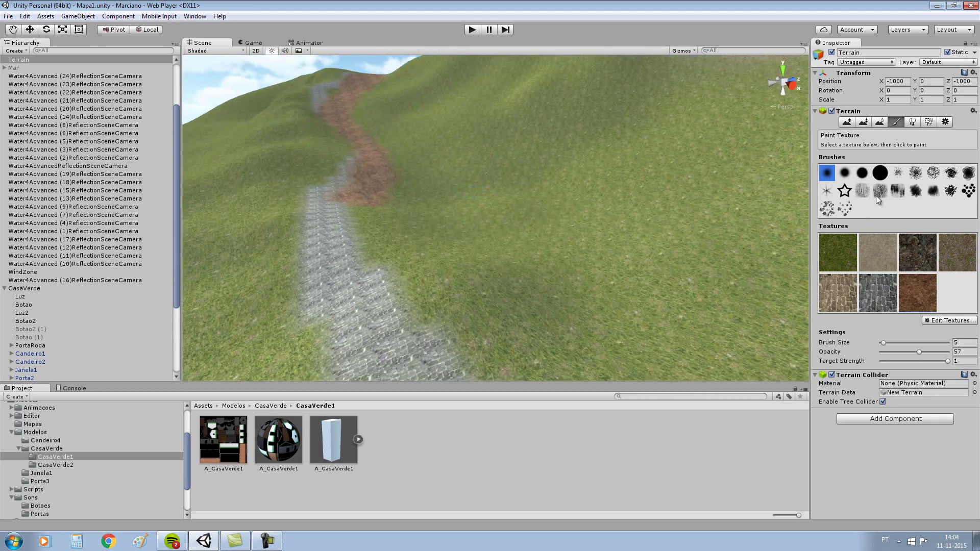
Switch to the Smooth Height tool and raise its brush size from 5 to 19.
{"action": "left_click", "coordinate": [878, 122]}
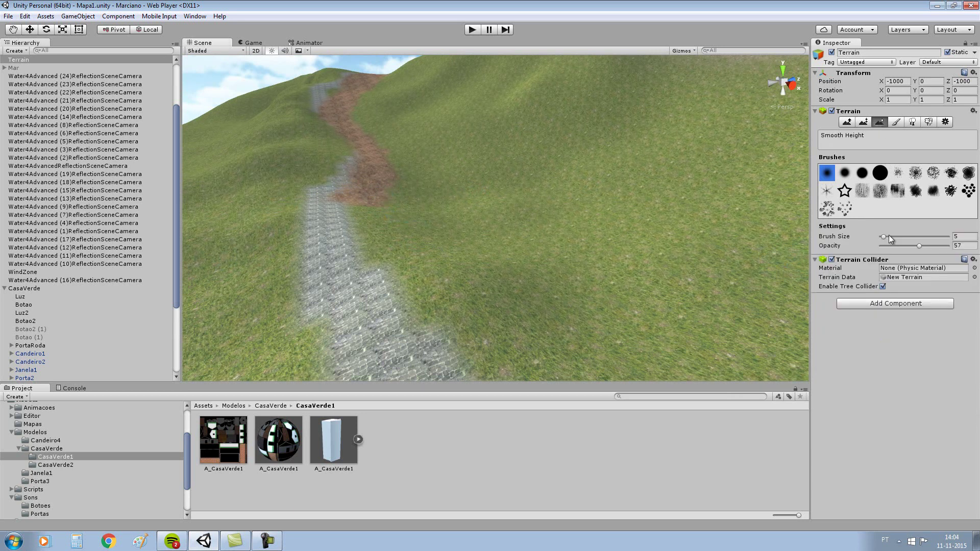
{"action": "left_click_drag", "start_coordinate": [885, 236], "coordinate": [892, 237]}
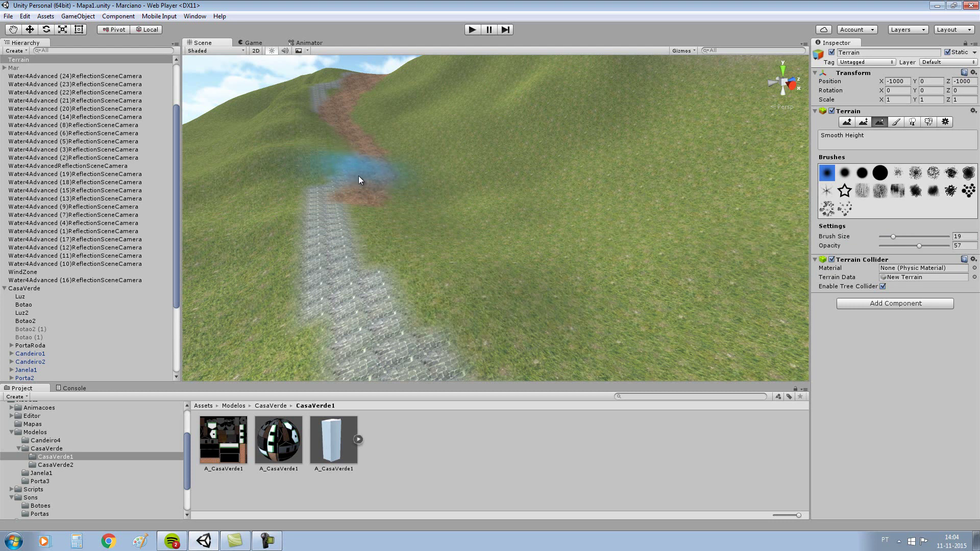
{"action": "scroll", "coordinate": [412, 225], "scroll_direction": "up", "scroll_amount": 5}
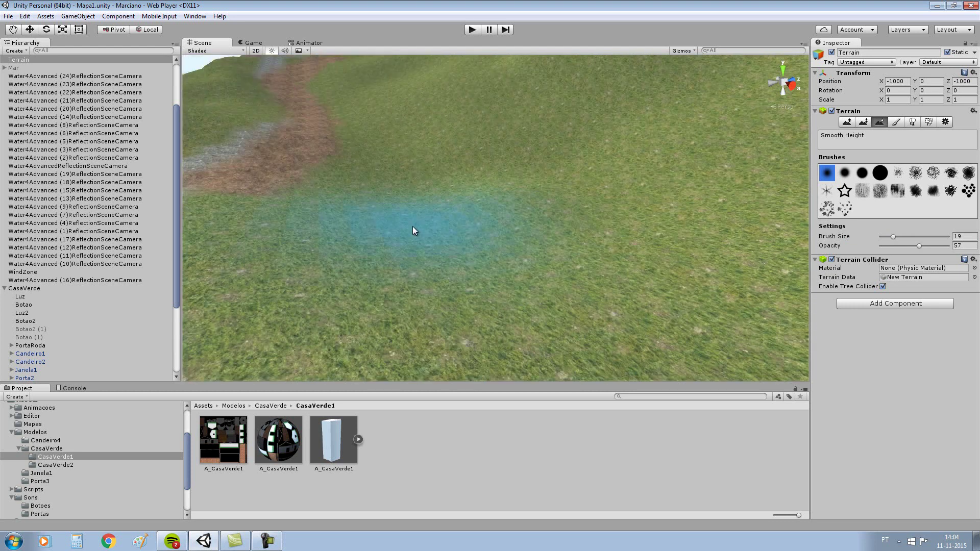
{"action": "mouse_move", "coordinate": [413, 226]}
{"action": "right_mouse_down"}
{"action": "mouse_move", "coordinate": [362, 207]}
{"action": "mouse_move", "coordinate": [379, 200]}
{"action": "right_mouse_up"}
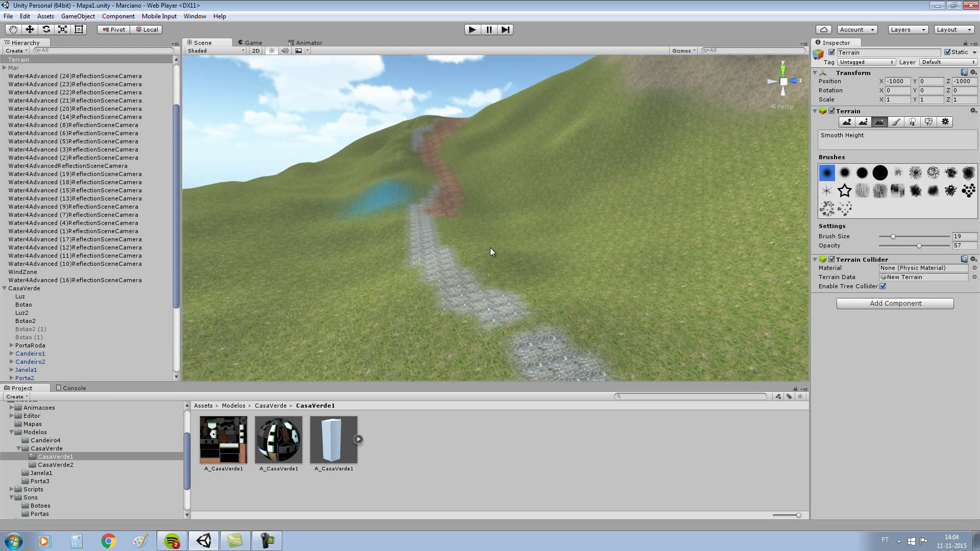
{"action": "scroll", "coordinate": [506, 265], "scroll_direction": "up", "scroll_amount": 2}
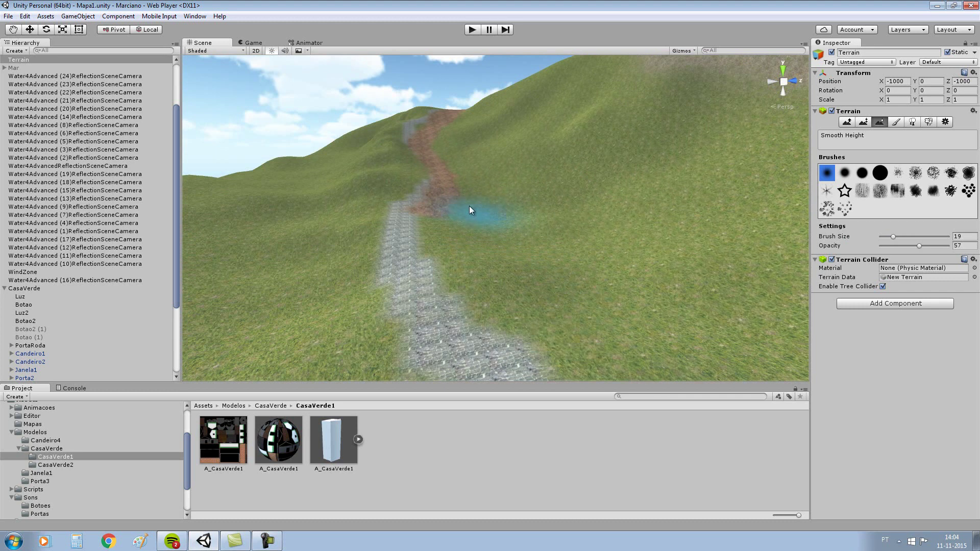
{"action": "scroll", "coordinate": [451, 175], "scroll_direction": "up", "scroll_amount": 3}
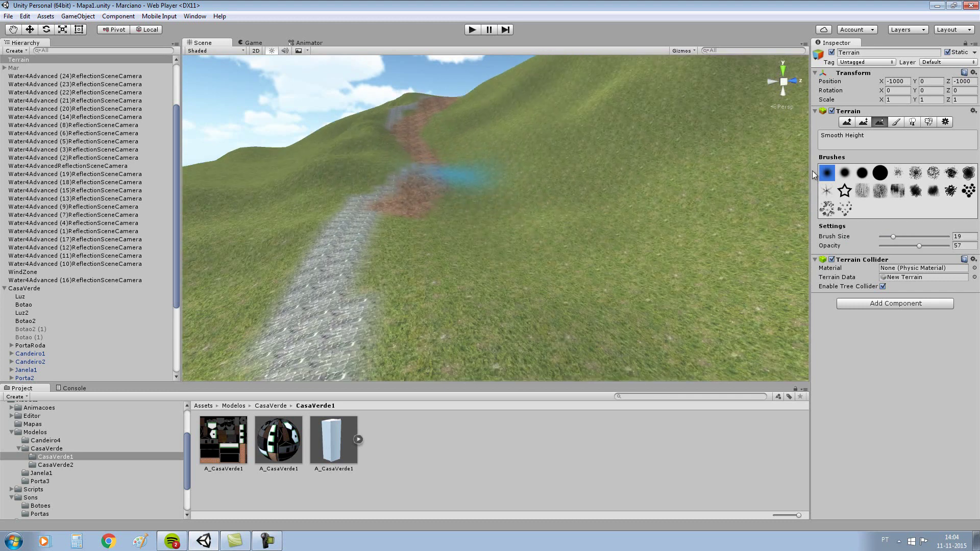
Return to Paint Texture at brush size 7 and paint dirt down the slope.
{"action": "left_click", "coordinate": [895, 125]}
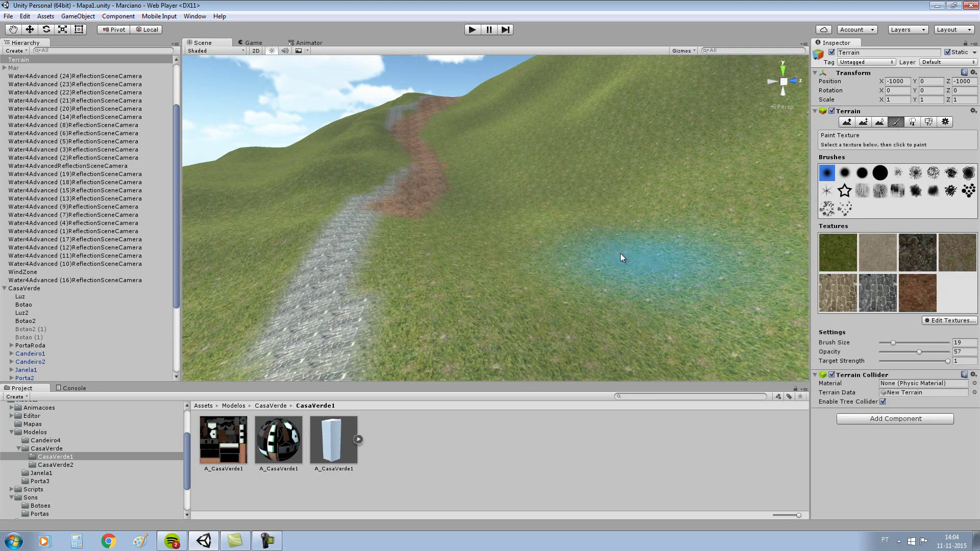
{"action": "left_click_drag", "start_coordinate": [889, 343], "coordinate": [885, 345]}
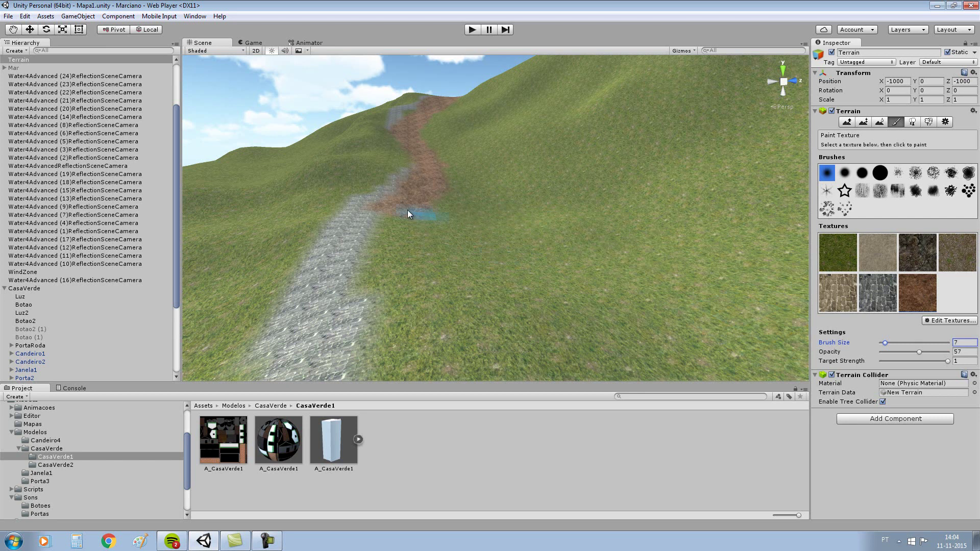
{"action": "mouse_move", "coordinate": [404, 207]}
{"action": "left_mouse_down"}
{"action": "mouse_move", "coordinate": [378, 252]}
{"action": "mouse_move", "coordinate": [369, 302]}
{"action": "mouse_move", "coordinate": [393, 219]}
{"action": "left_mouse_up"}
{"action": "scroll", "coordinate": [410, 189], "scroll_direction": "down", "scroll_amount": 3}
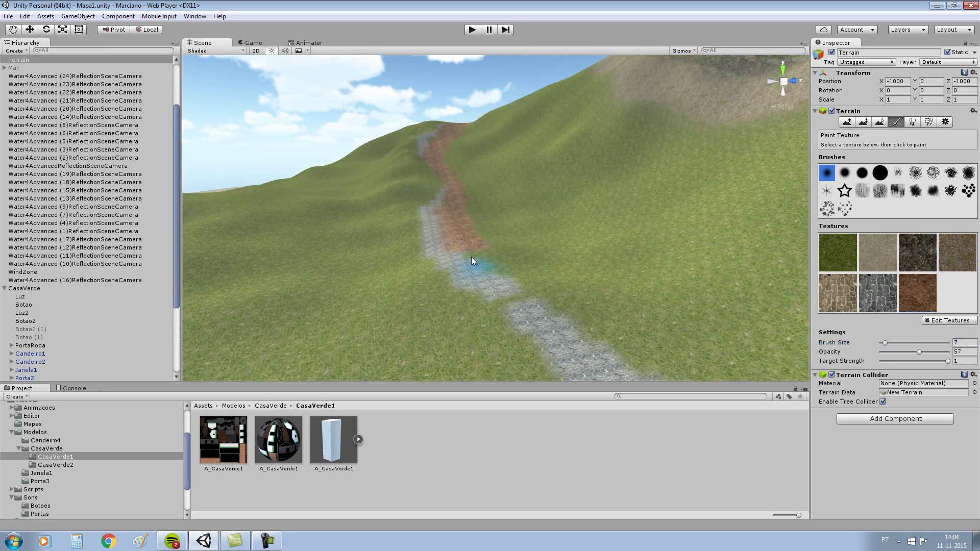
{"action": "mouse_move", "coordinate": [463, 248]}
{"action": "left_mouse_down"}
{"action": "mouse_move", "coordinate": [469, 266]}
{"action": "mouse_move", "coordinate": [543, 323]}
{"action": "mouse_move", "coordinate": [454, 244]}
{"action": "left_mouse_up"}
Paint dirt onto the grass along the path's right side.
{"action": "scroll", "coordinate": [461, 240], "scroll_direction": "up", "scroll_amount": 2}
{"action": "scroll", "coordinate": [461, 238], "scroll_direction": "up", "scroll_amount": 2}
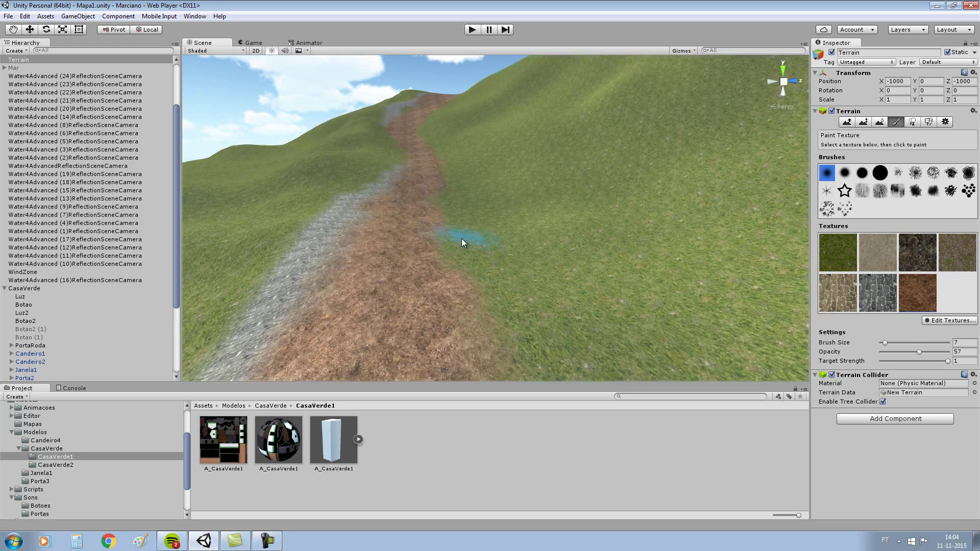
{"action": "scroll", "coordinate": [454, 158], "scroll_direction": "up", "scroll_amount": 2}
{"action": "scroll", "coordinate": [452, 157], "scroll_direction": "up", "scroll_amount": 2}
{"action": "scroll", "coordinate": [452, 157], "scroll_direction": "up", "scroll_amount": 2}
{"action": "mouse_move", "coordinate": [455, 158]}
{"action": "left_mouse_down", "text": "alt"}
{"action": "mouse_move", "coordinate": [521, 225]}
{"action": "mouse_move", "coordinate": [473, 161]}
{"action": "mouse_move", "coordinate": [404, 188]}
{"action": "left_mouse_up", "text": "alt"}
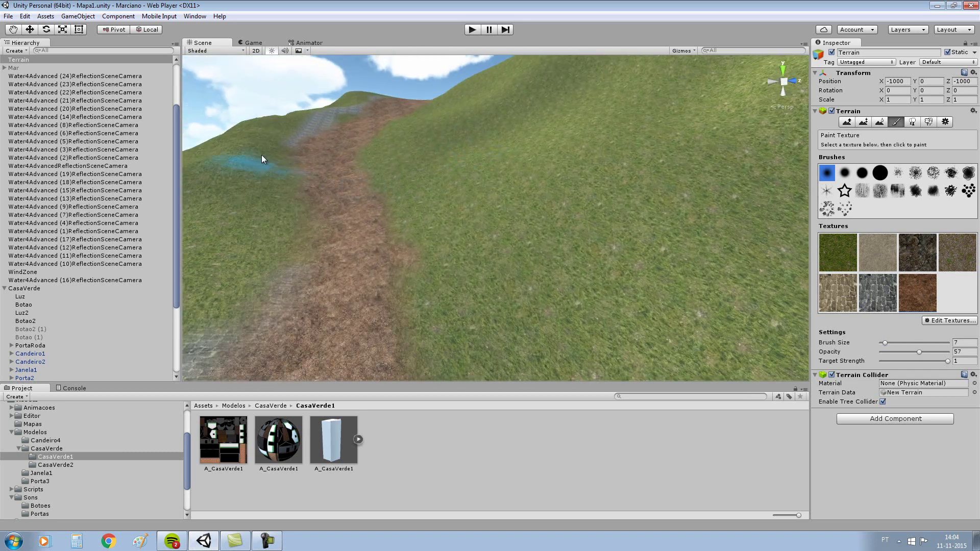
{"action": "mouse_move", "coordinate": [327, 236]}
{"action": "left_mouse_down"}
{"action": "mouse_move", "coordinate": [348, 207]}
{"action": "mouse_move", "coordinate": [342, 178]}
{"action": "mouse_move", "coordinate": [367, 213]}
{"action": "mouse_move", "coordinate": [380, 334]}
{"action": "left_mouse_up"}
Reframe the hillside view and select the grass texture.
{"action": "scroll", "coordinate": [402, 258], "scroll_direction": "down", "scroll_amount": 3}
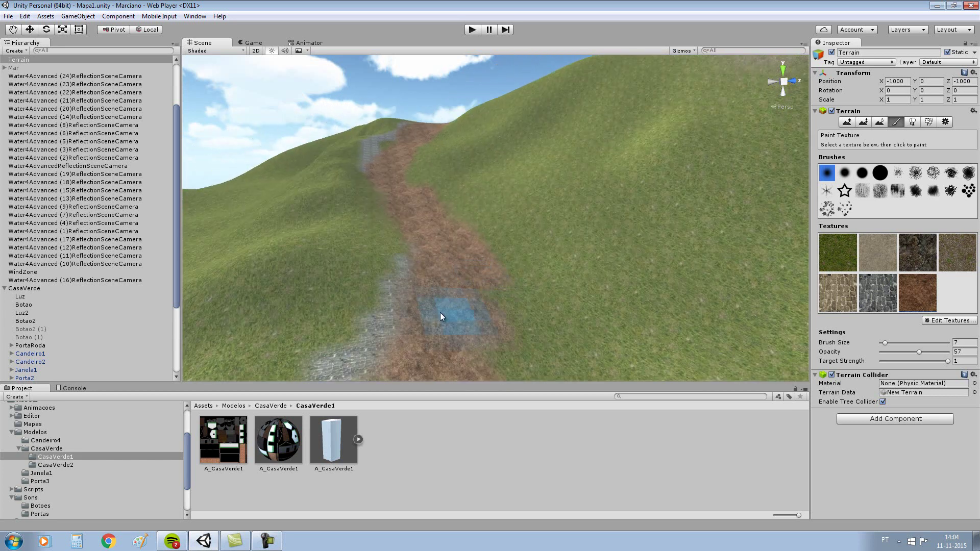
{"action": "scroll", "coordinate": [594, 237], "scroll_direction": "up", "scroll_amount": 3}
{"action": "mouse_move", "coordinate": [594, 236]}
{"action": "right_mouse_down"}
{"action": "mouse_move", "coordinate": [521, 179]}
{"action": "mouse_move", "coordinate": [473, 120]}
{"action": "right_mouse_up"}
{"action": "mouse_move", "coordinate": [505, 214]}
{"action": "right_mouse_down"}
{"action": "mouse_move", "coordinate": [506, 132]}
{"action": "mouse_move", "coordinate": [489, 223]}
{"action": "mouse_move", "coordinate": [683, 246]}
{"action": "right_mouse_up"}
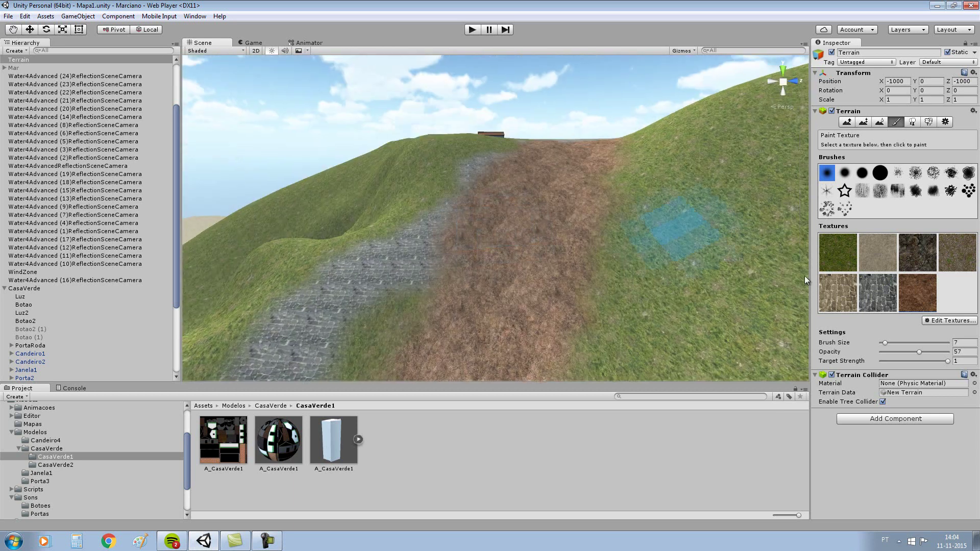
{"action": "left_click", "coordinate": [851, 258]}
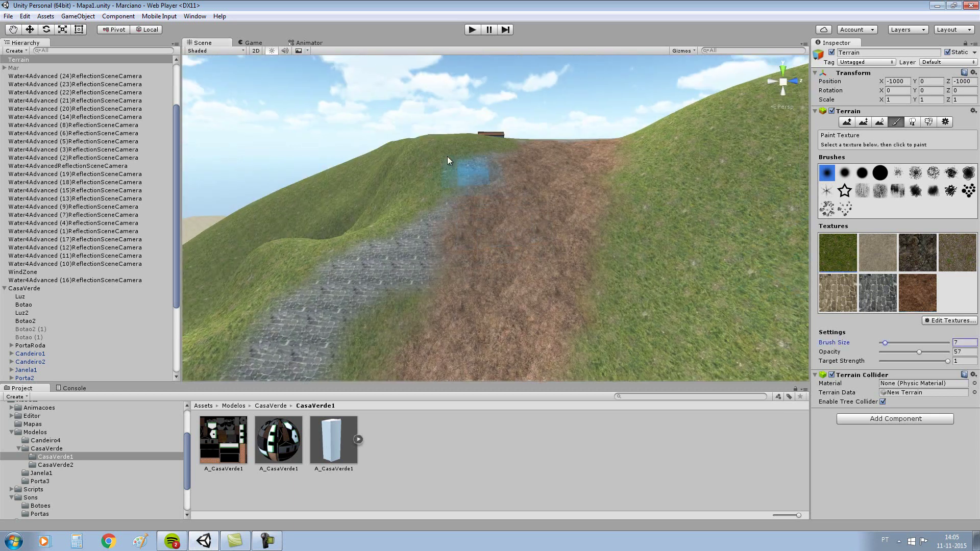
Paint grass over the upper cobblestone path and the strip left of it.
{"action": "left_click_drag", "start_coordinate": [466, 153], "coordinate": [314, 300]}
{"action": "scroll", "coordinate": [426, 191], "scroll_direction": "down", "scroll_amount": 2}
{"action": "scroll", "coordinate": [425, 189], "scroll_direction": "down", "scroll_amount": 2}
{"action": "scroll", "coordinate": [424, 191], "scroll_direction": "down", "scroll_amount": 2}
{"action": "scroll", "coordinate": [424, 191], "scroll_direction": "down", "scroll_amount": 2}
{"action": "scroll", "coordinate": [471, 207], "scroll_direction": "down", "scroll_amount": 2}
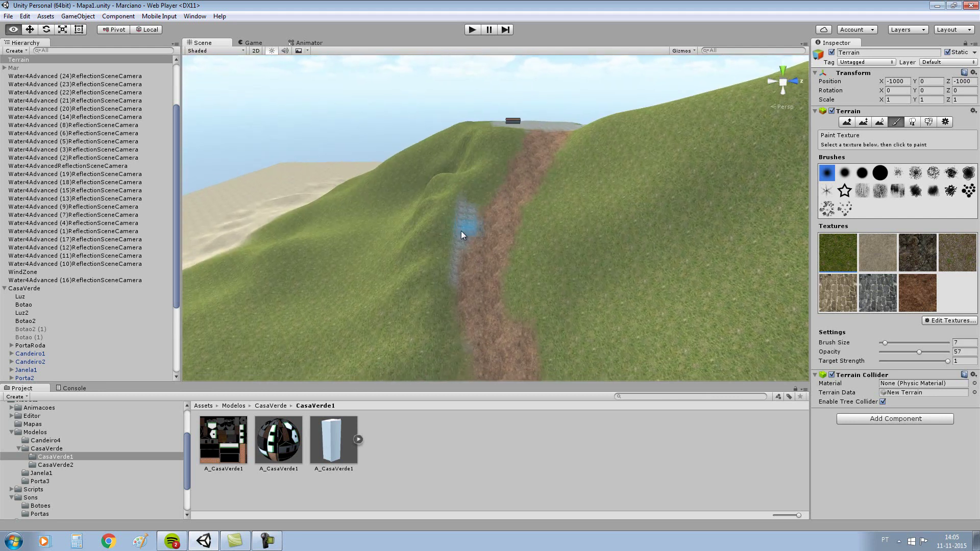
{"action": "mouse_move", "coordinate": [463, 239]}
{"action": "left_mouse_down"}
{"action": "mouse_move", "coordinate": [430, 251]}
{"action": "mouse_move", "coordinate": [418, 298]}
{"action": "left_mouse_up"}
Paint grass over the grey patch beside the dirt path.
{"action": "scroll", "coordinate": [422, 255], "scroll_direction": "down", "scroll_amount": 2}
{"action": "scroll", "coordinate": [435, 209], "scroll_direction": "down", "scroll_amount": 2}
{"action": "scroll", "coordinate": [444, 192], "scroll_direction": "down", "scroll_amount": 2}
{"action": "scroll", "coordinate": [497, 244], "scroll_direction": "up", "scroll_amount": 2}
{"action": "scroll", "coordinate": [495, 244], "scroll_direction": "up", "scroll_amount": 2}
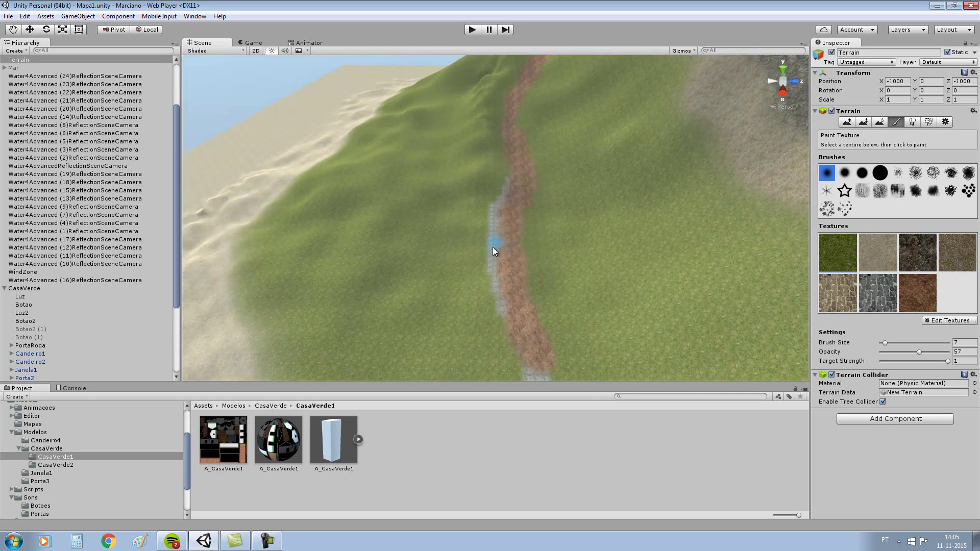
{"action": "scroll", "coordinate": [492, 224], "scroll_direction": "up", "scroll_amount": 2}
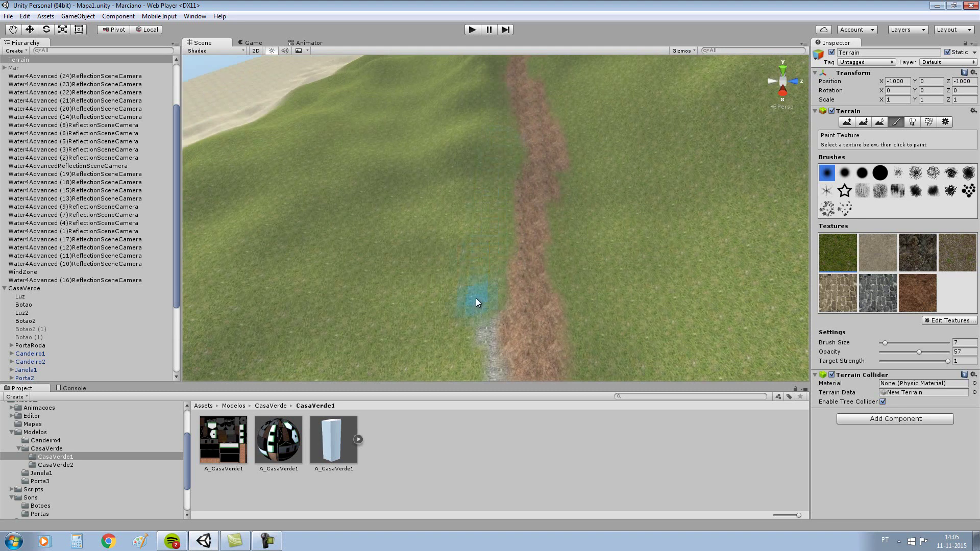
{"action": "scroll", "coordinate": [467, 237], "scroll_direction": "down", "scroll_amount": 2}
{"action": "scroll", "coordinate": [467, 235], "scroll_direction": "down", "scroll_amount": 2}
{"action": "scroll", "coordinate": [467, 233], "scroll_direction": "down", "scroll_amount": 2}
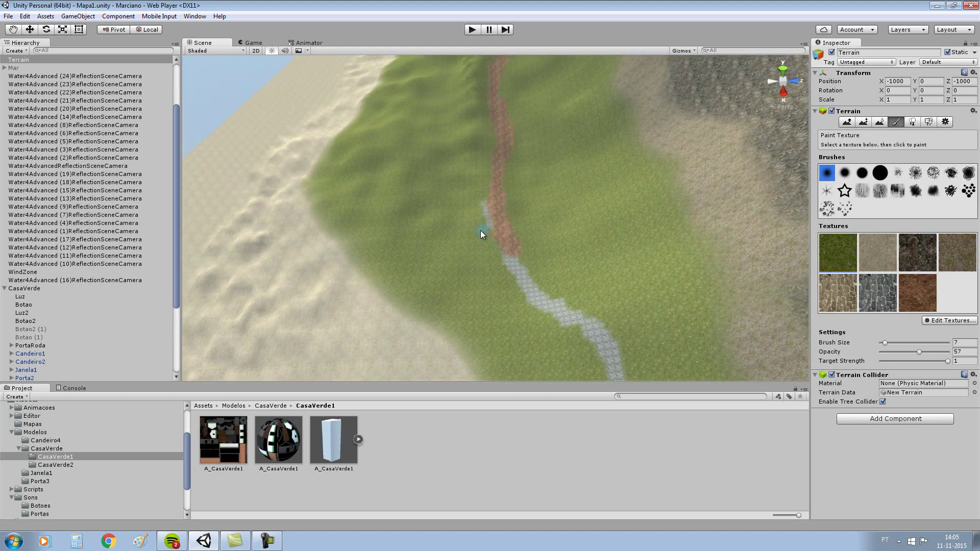
{"action": "scroll", "coordinate": [479, 235], "scroll_direction": "up", "scroll_amount": 3}
{"action": "scroll", "coordinate": [457, 195], "scroll_direction": "up", "scroll_amount": 2}
{"action": "mouse_move", "coordinate": [445, 180]}
{"action": "left_mouse_down"}
{"action": "mouse_move", "coordinate": [449, 242]}
{"action": "mouse_move", "coordinate": [483, 84]}
{"action": "mouse_move", "coordinate": [475, 87]}
{"action": "mouse_move", "coordinate": [630, 152]}
{"action": "mouse_move", "coordinate": [465, 127]}
{"action": "mouse_move", "coordinate": [548, 167]}
{"action": "mouse_move", "coordinate": [607, 161]}
{"action": "left_mouse_up"}
{"action": "scroll", "coordinate": [629, 152], "scroll_direction": "down", "scroll_amount": 5}
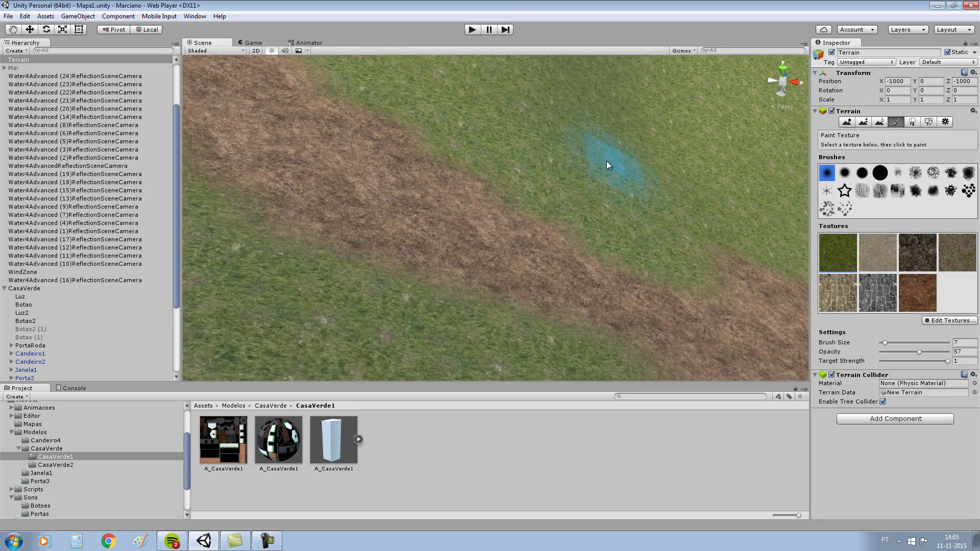
{"action": "scroll", "coordinate": [627, 109], "scroll_direction": "up", "scroll_amount": 5}
Select the rocky grass texture, lower opacity to 55, and paint the path's upper edge.
{"action": "left_click", "coordinate": [947, 263]}
{"action": "left_click_drag", "start_coordinate": [917, 352], "coordinate": [883, 342]}
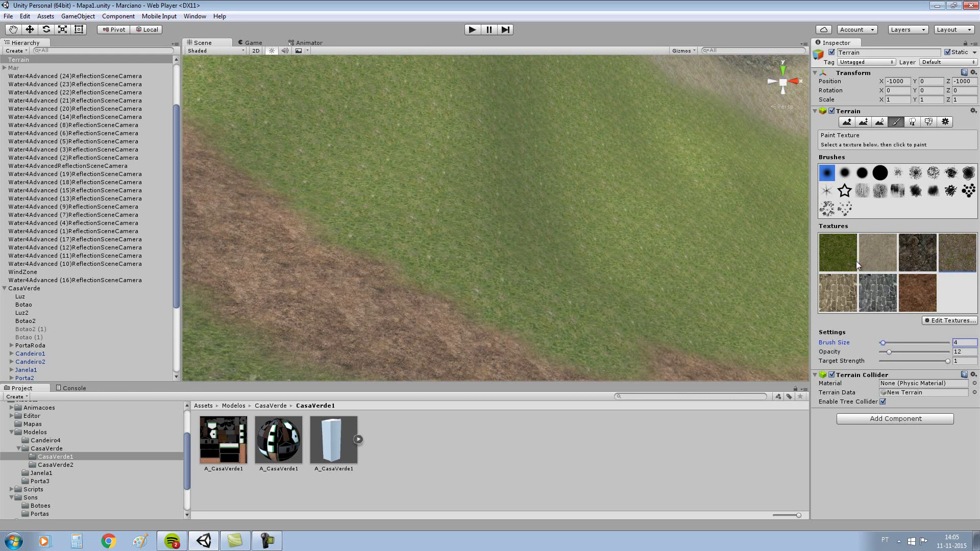
{"action": "scroll", "coordinate": [560, 224], "scroll_direction": "down", "scroll_amount": 3}
{"action": "scroll", "coordinate": [560, 224], "scroll_direction": "down", "scroll_amount": 4}
{"action": "scroll", "coordinate": [561, 224], "scroll_direction": "down", "scroll_amount": 3}
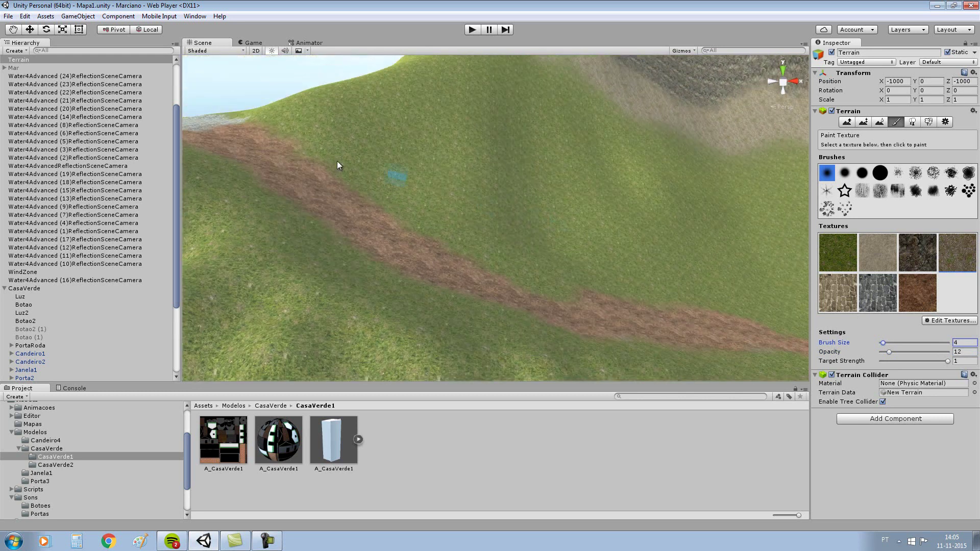
{"action": "left_click", "coordinate": [281, 129]}
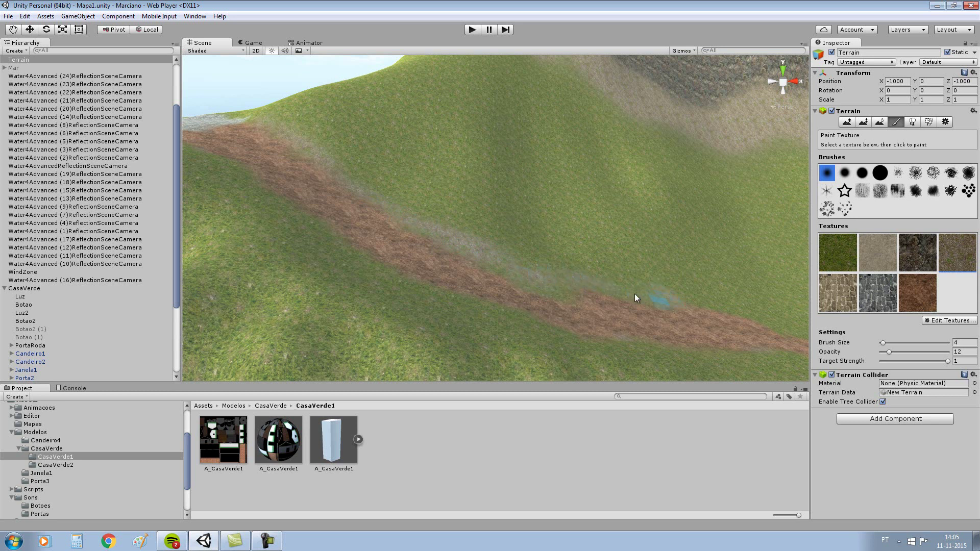
{"action": "left_click_drag", "start_coordinate": [393, 223], "coordinate": [317, 157]}
Raise the opacity slightly and paint grey gravel strokes along the path edges.
{"action": "right_click_drag", "start_coordinate": [257, 119], "coordinate": [504, 144]}
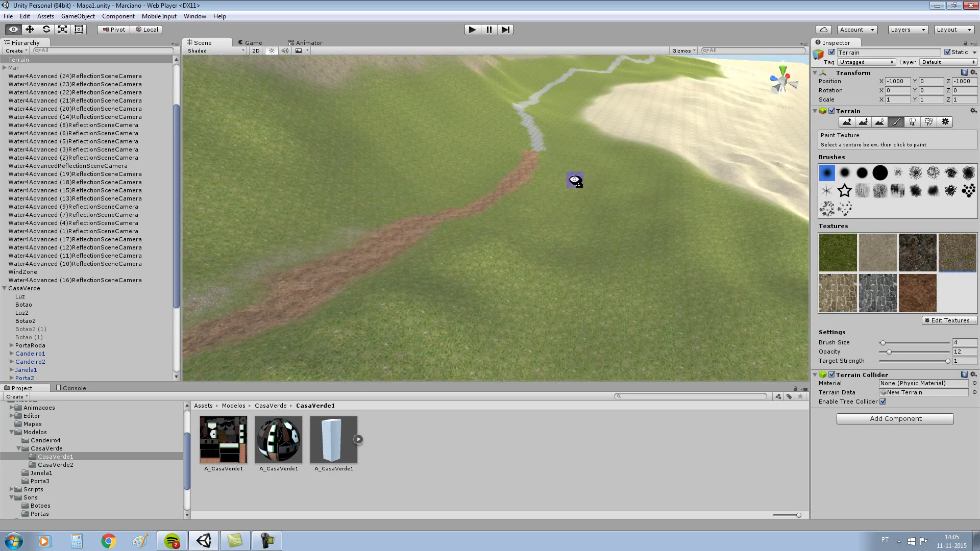
{"action": "scroll", "coordinate": [504, 141], "scroll_direction": "up", "scroll_amount": 5}
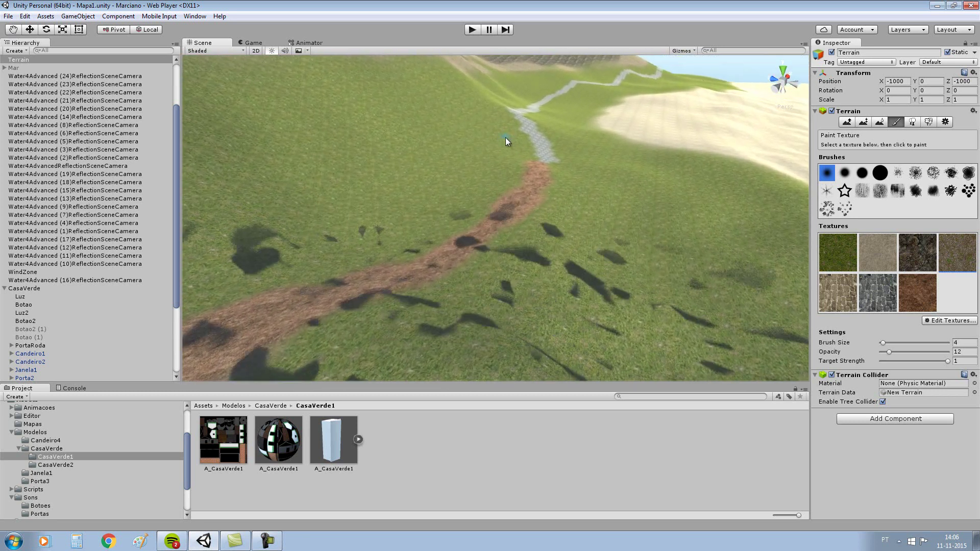
{"action": "right_click_drag", "start_coordinate": [495, 156], "coordinate": [362, 180]}
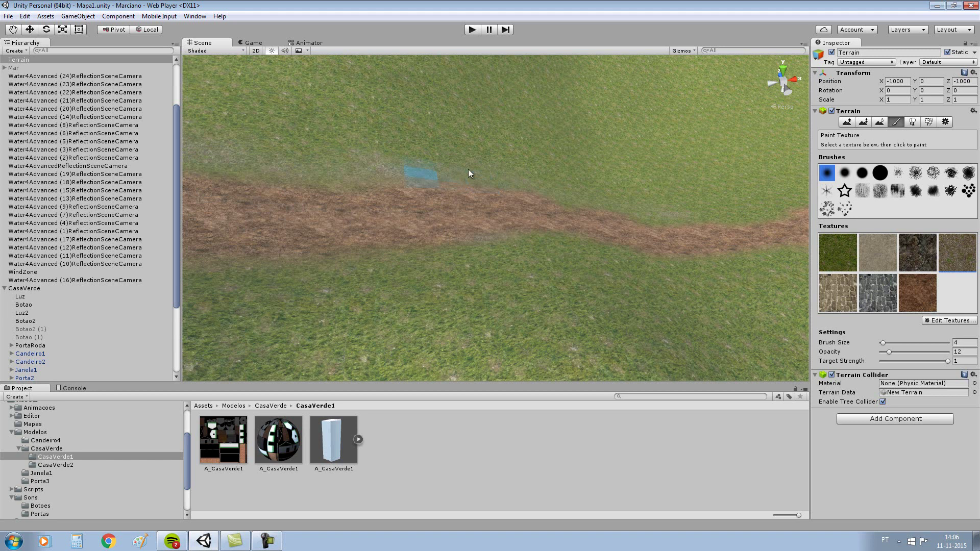
{"action": "left_click_drag", "start_coordinate": [888, 352], "coordinate": [889, 351]}
{"action": "left_click_drag", "start_coordinate": [639, 202], "coordinate": [534, 192]}
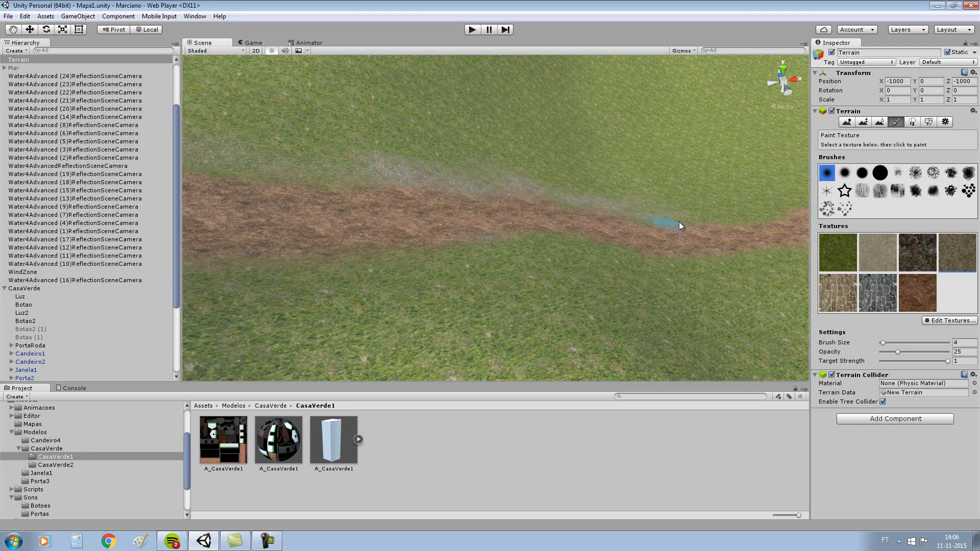
{"action": "left_click_drag", "start_coordinate": [235, 164], "coordinate": [204, 159]}
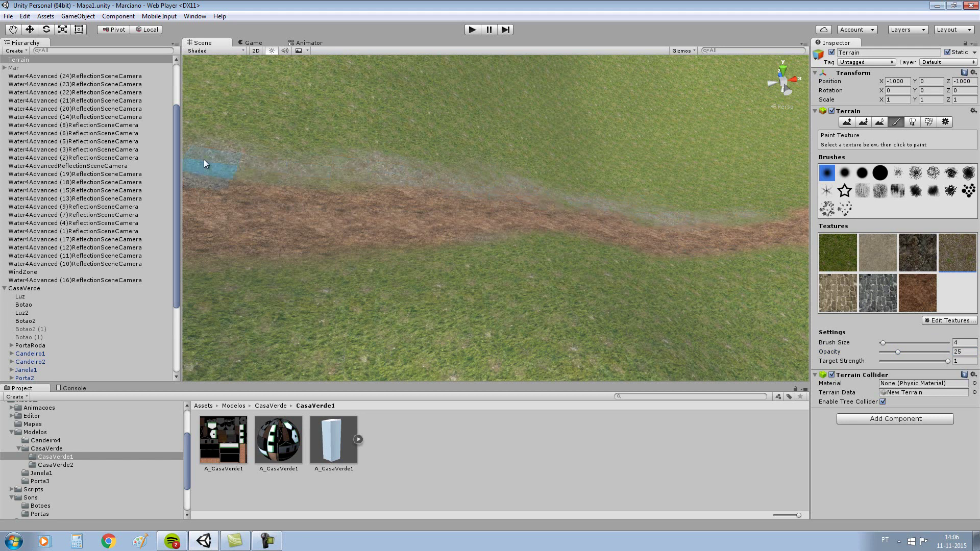
Orbit and zoom to inspect the gravel-edged path up the hill.
{"action": "mouse_move", "coordinate": [265, 158]}
{"action": "right_mouse_down"}
{"action": "mouse_move", "coordinate": [343, 85]}
{"action": "mouse_move", "coordinate": [461, 150]}
{"action": "mouse_move", "coordinate": [547, 232]}
{"action": "mouse_move", "coordinate": [547, 203]}
{"action": "right_mouse_up"}
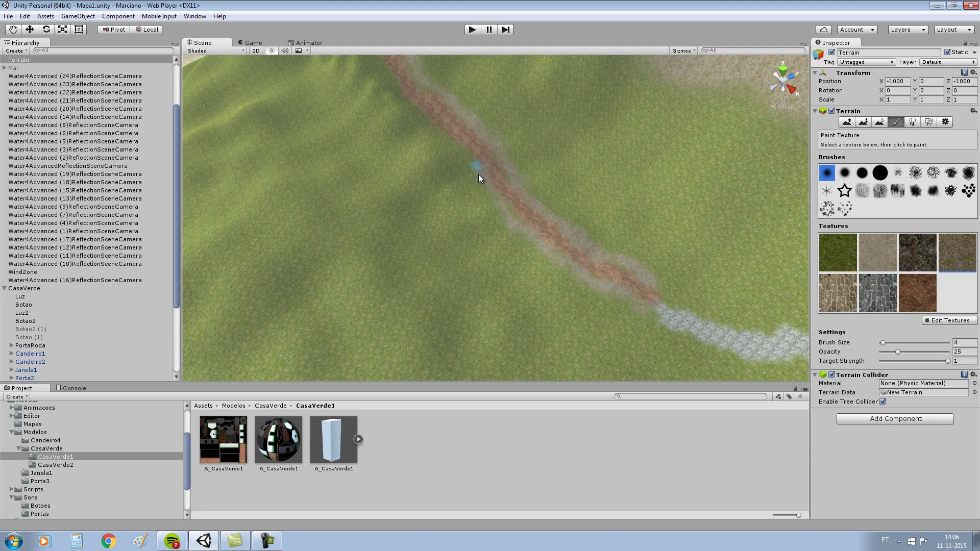
{"action": "left_click_drag", "start_coordinate": [610, 240], "coordinate": [562, 177], "text": "alt"}
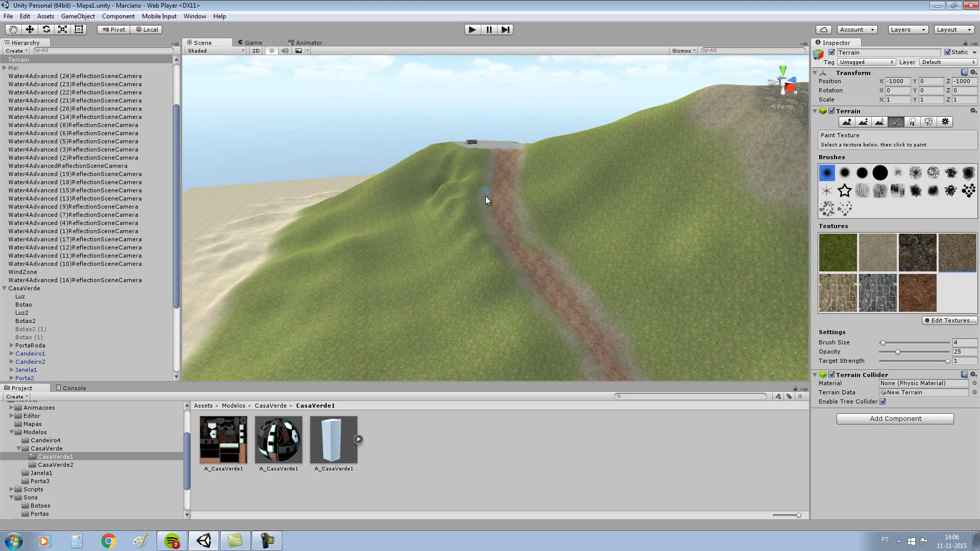
{"action": "scroll", "coordinate": [568, 178], "scroll_direction": "up", "scroll_amount": 3}
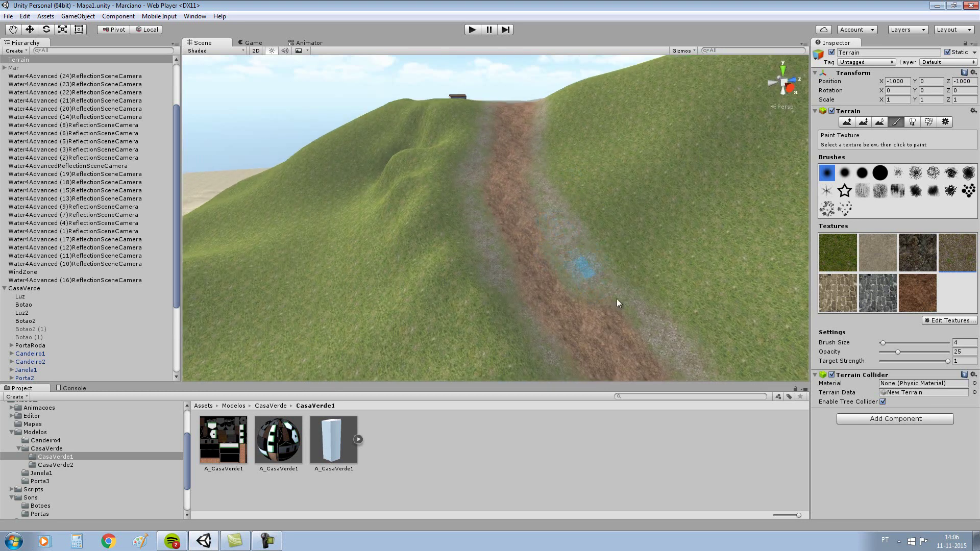
{"action": "scroll", "coordinate": [664, 278], "scroll_direction": "up", "scroll_amount": 5}
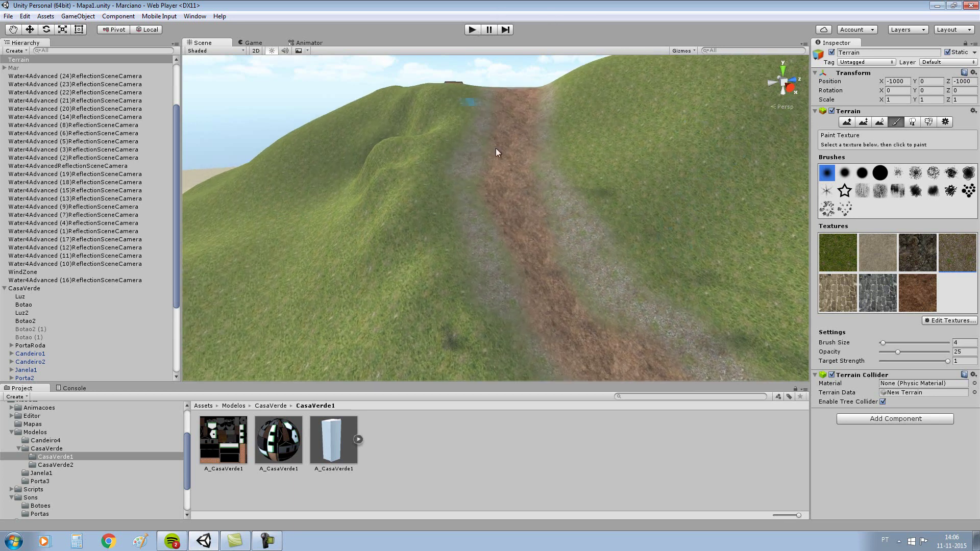
{"action": "scroll", "coordinate": [43, 102], "scroll_direction": "up", "scroll_amount": 3}
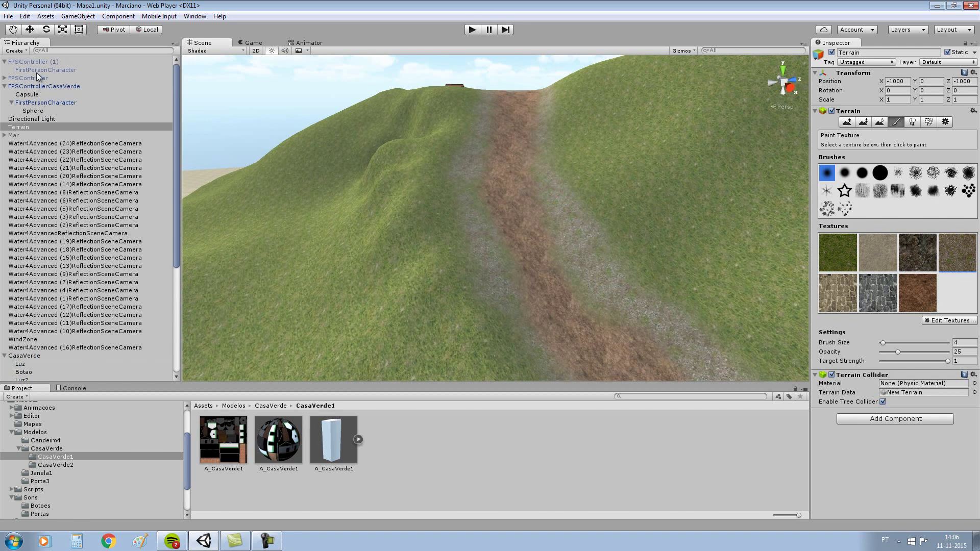
Move FPSControllerCasaVerde onto the dirt path in top view (X -499, Z -511.6), then start Play.
{"action": "double_click", "coordinate": [34, 86]}
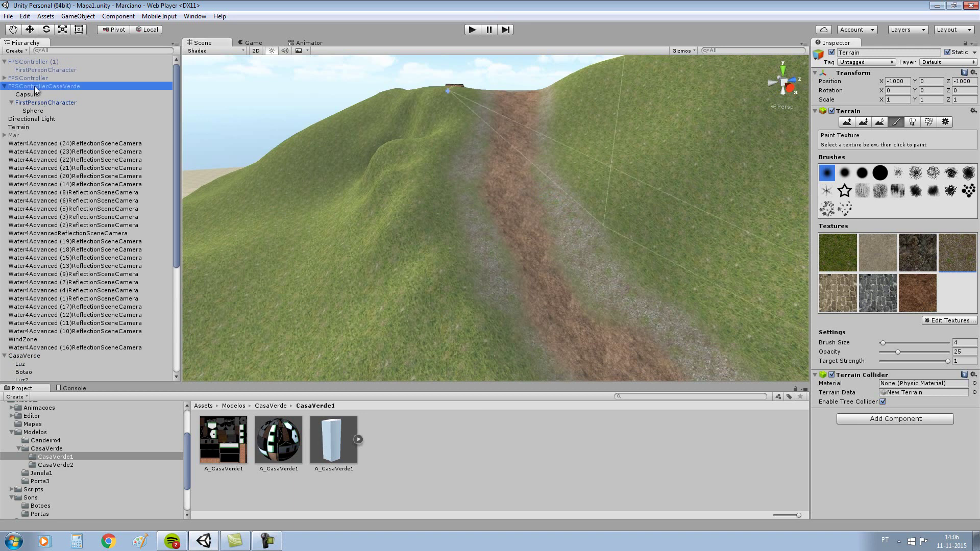
{"action": "left_click", "coordinate": [785, 74]}
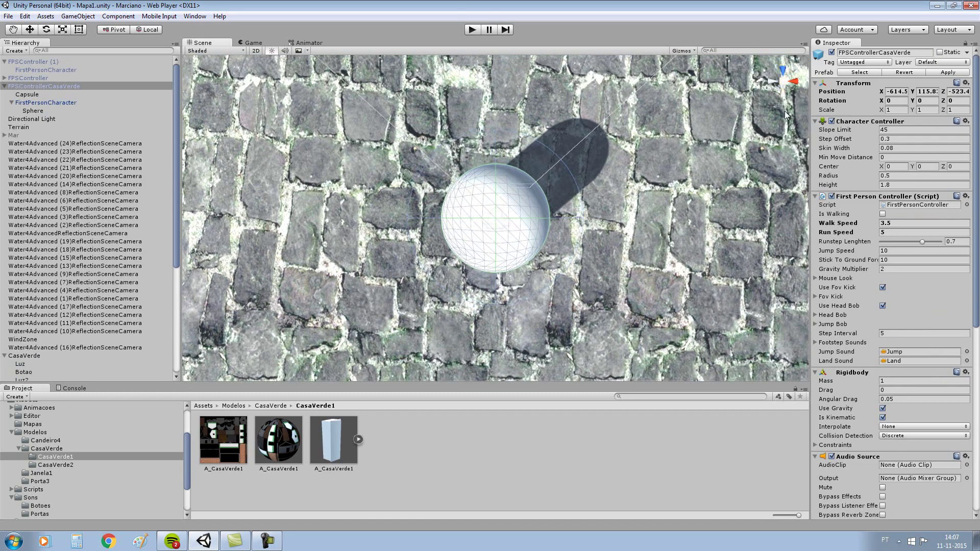
{"action": "scroll", "coordinate": [496, 204], "scroll_direction": "down", "scroll_amount": 5}
{"action": "scroll", "coordinate": [452, 196], "scroll_direction": "down", "scroll_amount": 3}
{"action": "scroll", "coordinate": [441, 196], "scroll_direction": "down", "scroll_amount": 3}
{"action": "scroll", "coordinate": [437, 193], "scroll_direction": "down", "scroll_amount": 3}
{"action": "scroll", "coordinate": [437, 191], "scroll_direction": "down", "scroll_amount": 2}
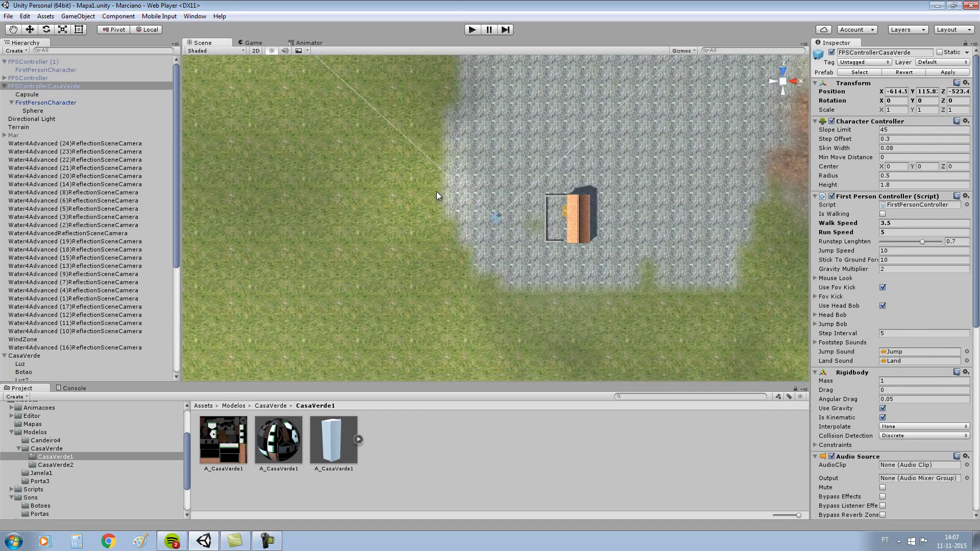
{"action": "scroll", "coordinate": [437, 192], "scroll_direction": "down", "scroll_amount": 3}
{"action": "scroll", "coordinate": [439, 180], "scroll_direction": "down", "scroll_amount": 2}
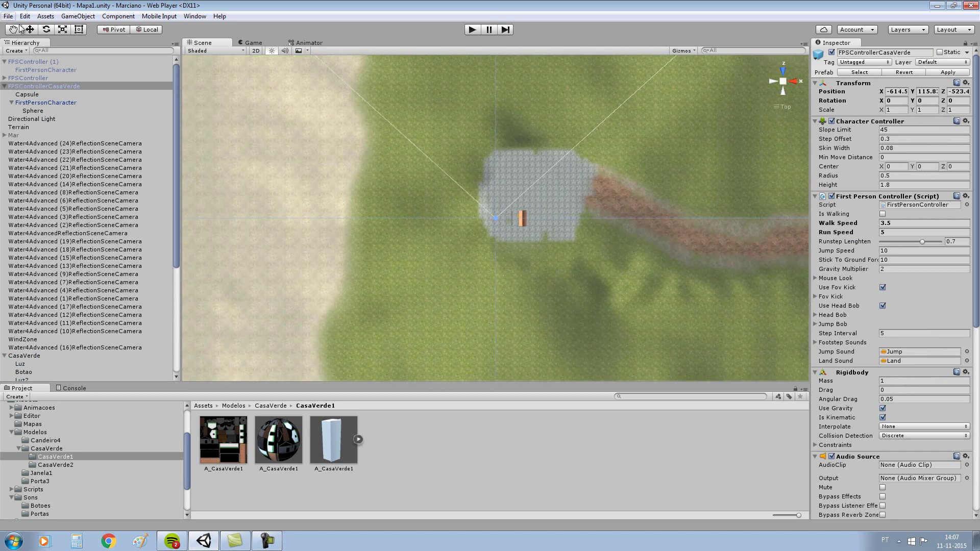
{"action": "left_click_drag", "start_coordinate": [500, 214], "coordinate": [635, 199]}
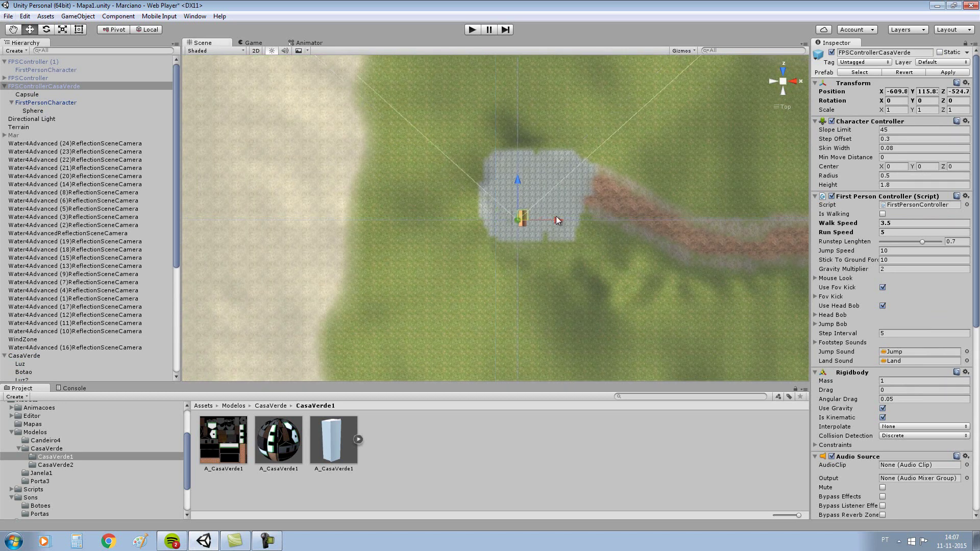
{"action": "left_click", "coordinate": [471, 30]}
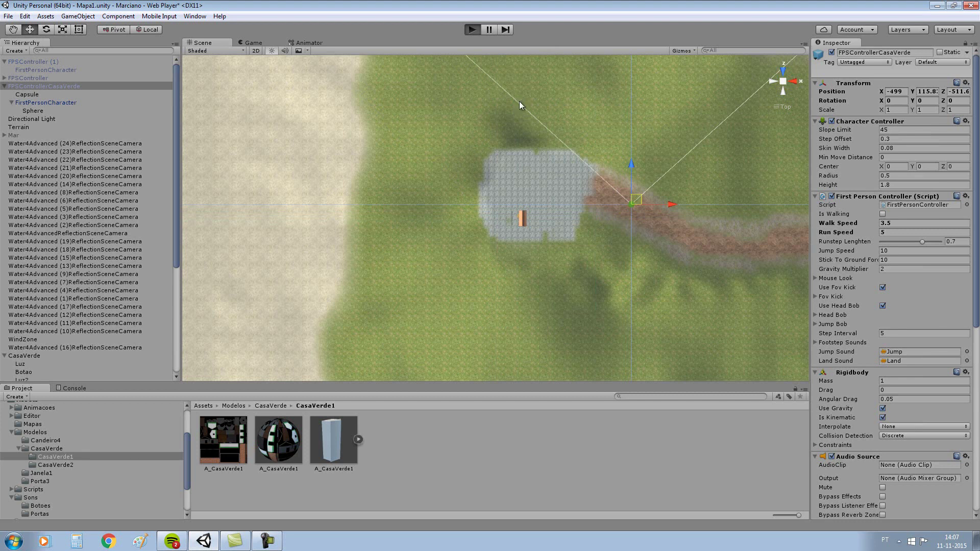
Walk and run the first-person player down the dirt path, then exit Play mode.
{"action": "key", "text": "ctrl+p"}
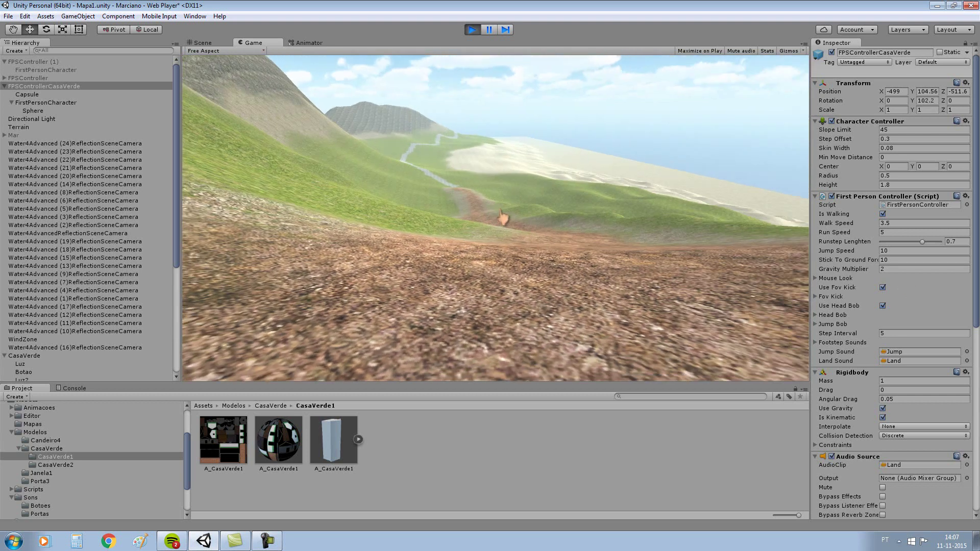
{"action": "key", "text": "w"}
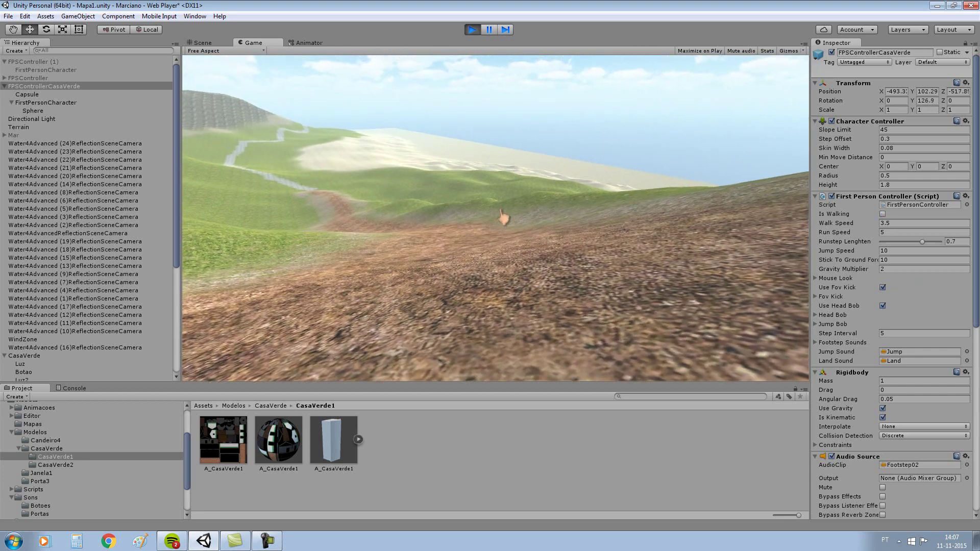
{"action": "key", "text": "shift+w"}
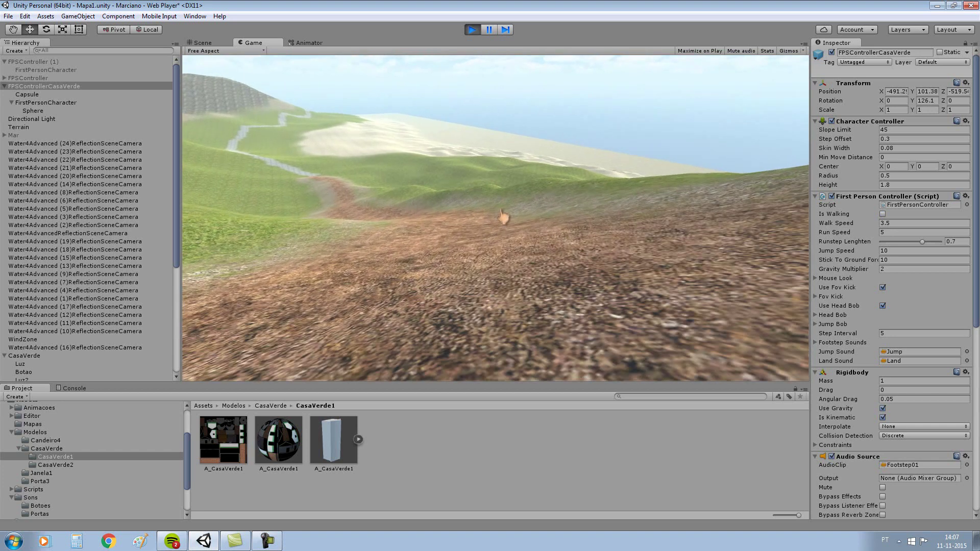
{"action": "key", "text": "w"}
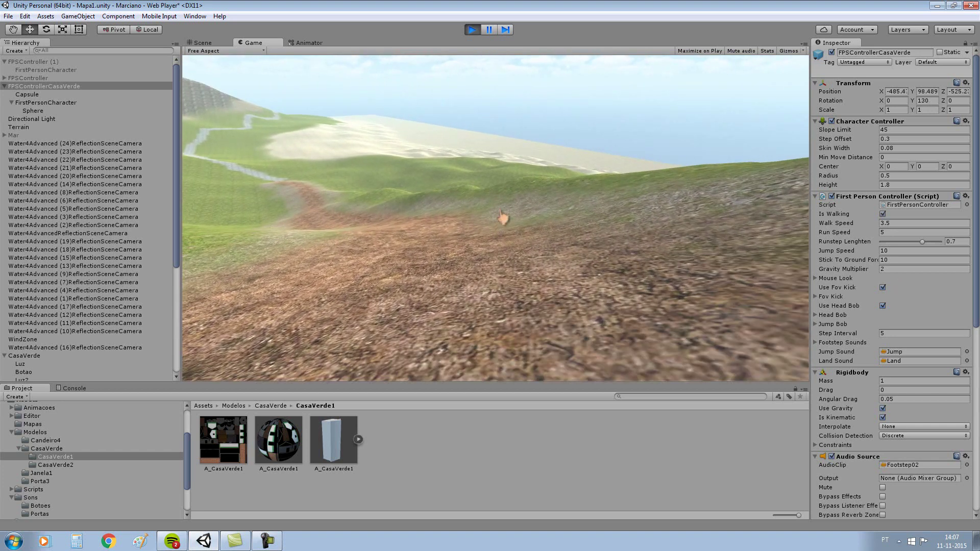
{"action": "key", "text": "shift+w"}
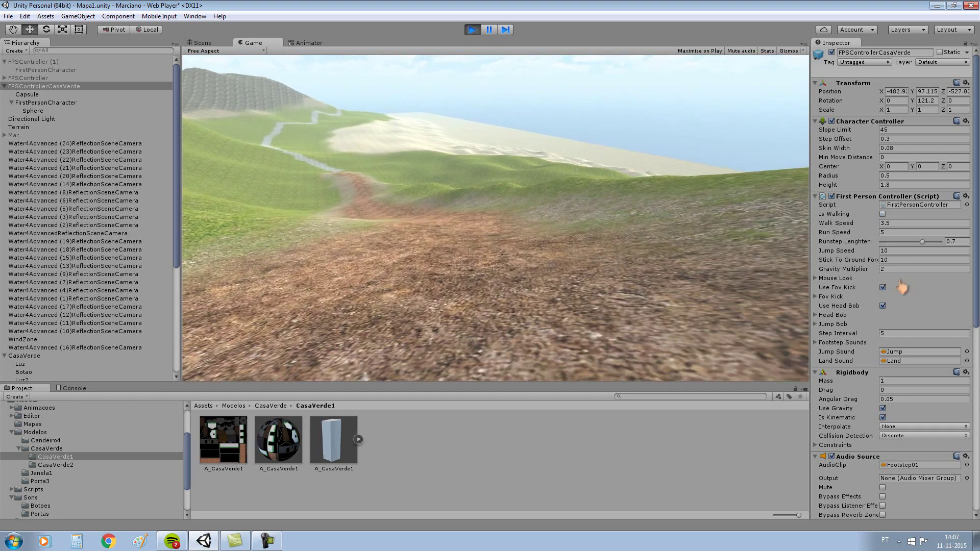
{"action": "key", "text": "shift+w"}
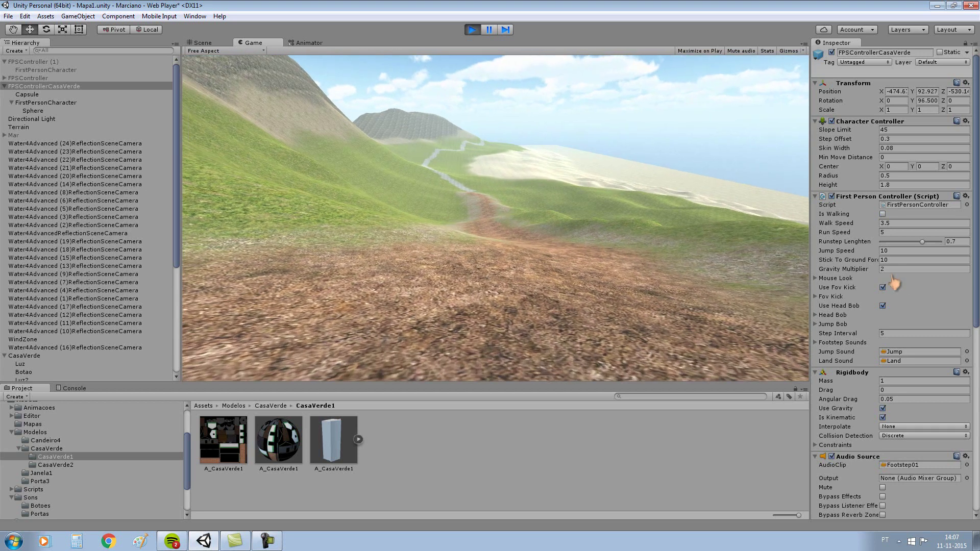
{"action": "key", "text": "shift+w"}
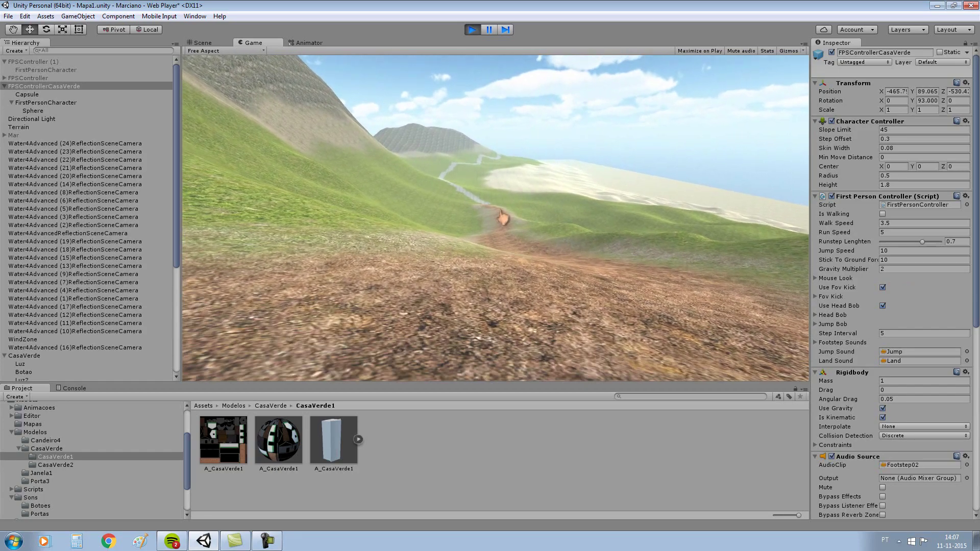
{"action": "key", "text": "shift+w"}
{"action": "key", "text": "shift+w"}
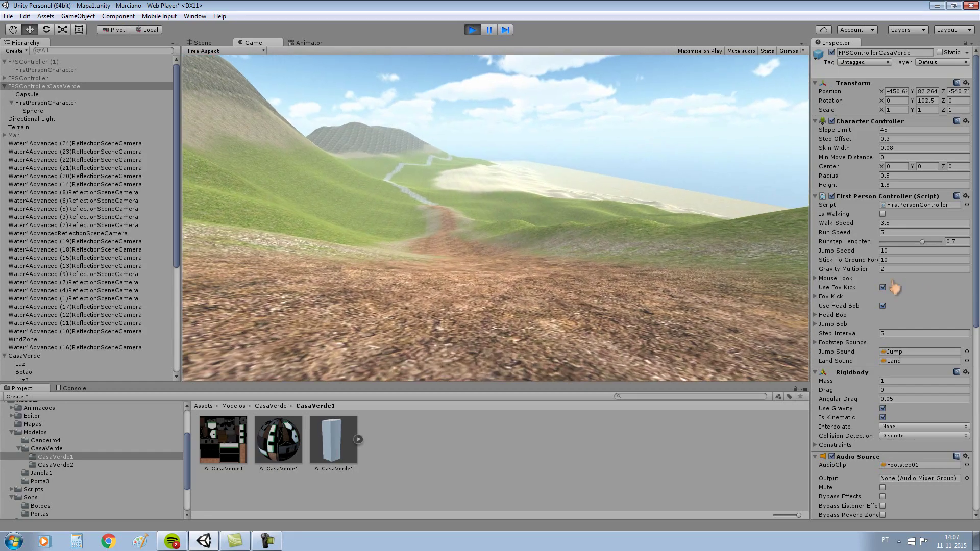
{"action": "key", "text": "w"}
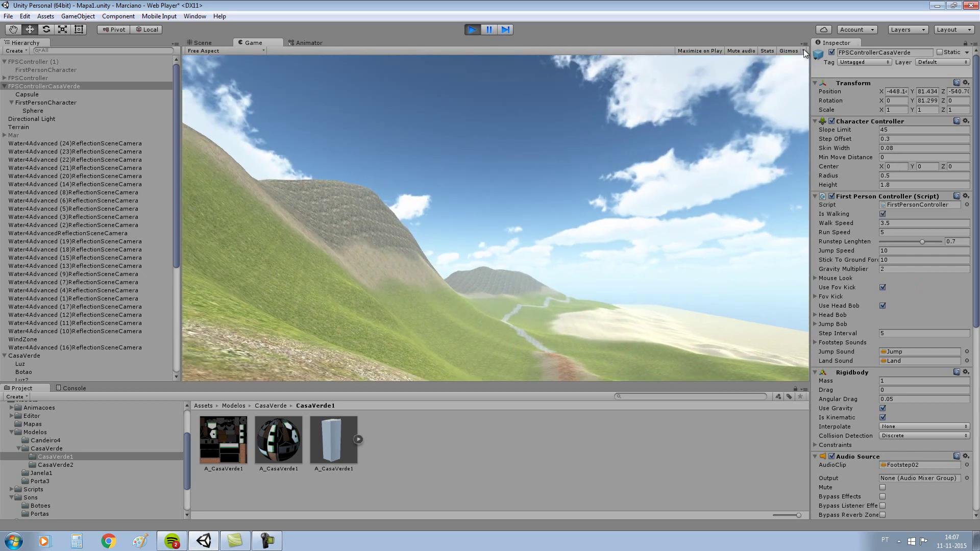
{"action": "key", "text": "ctrl+p"}
{"action": "scroll", "coordinate": [568, 189], "scroll_direction": "down", "scroll_amount": 2}
{"action": "scroll", "coordinate": [566, 178], "scroll_direction": "down", "scroll_amount": 2}
{"action": "scroll", "coordinate": [567, 179], "scroll_direction": "down", "scroll_amount": 2}
Select the Terrain, check its settings, and pan the view along the path.
{"action": "left_click", "coordinate": [659, 194]}
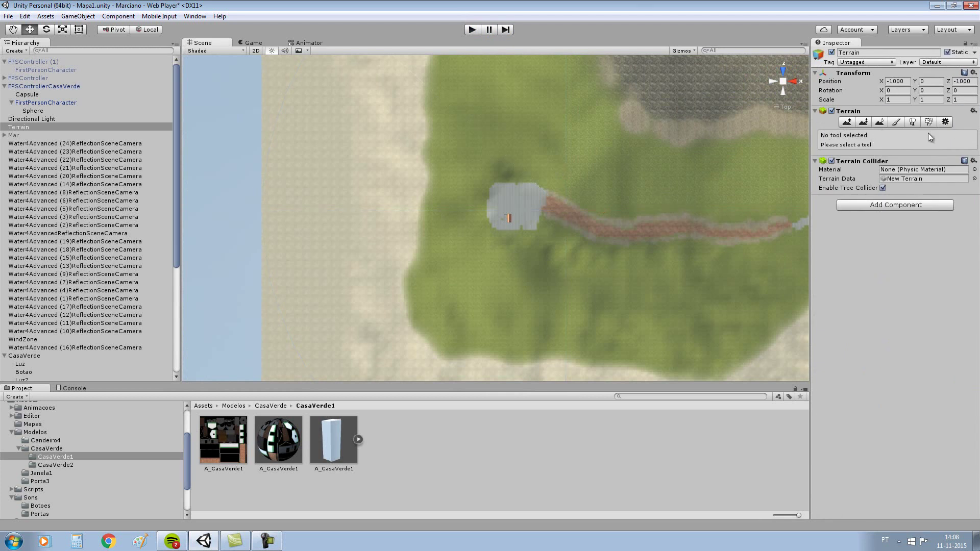
{"action": "left_click", "coordinate": [945, 122]}
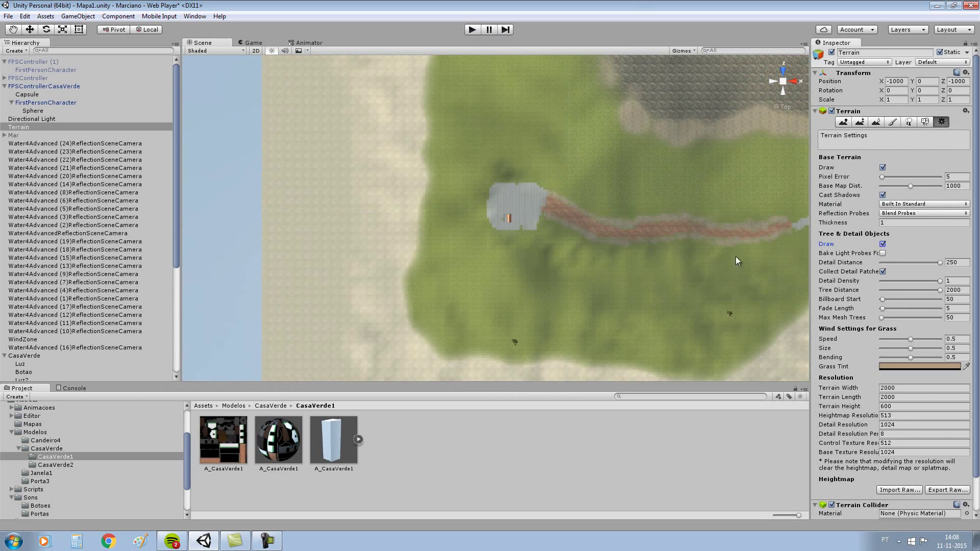
{"action": "scroll", "coordinate": [639, 256], "scroll_direction": "up", "scroll_amount": 3}
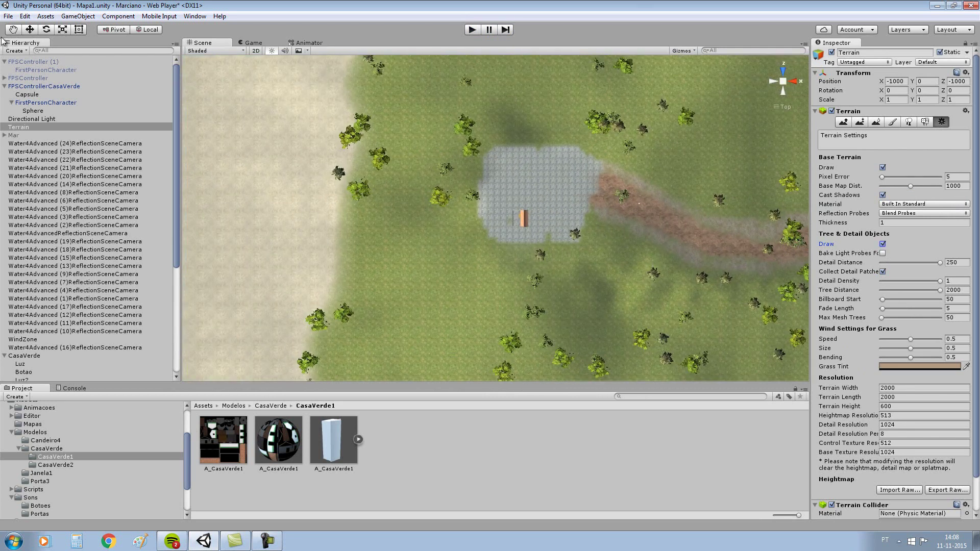
{"action": "left_click", "coordinate": [30, 30]}
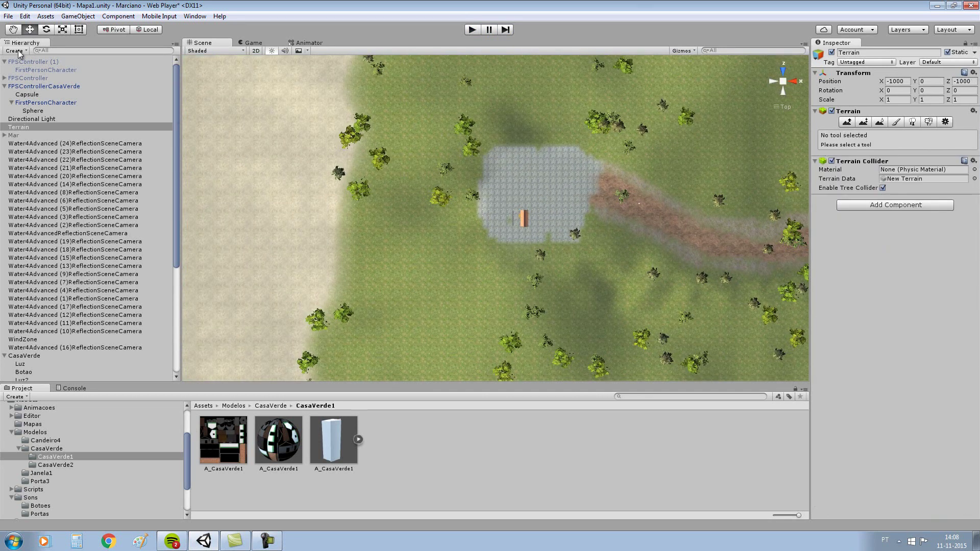
{"action": "key", "text": "q"}
{"action": "left_click_drag", "start_coordinate": [632, 237], "coordinate": [439, 207]}
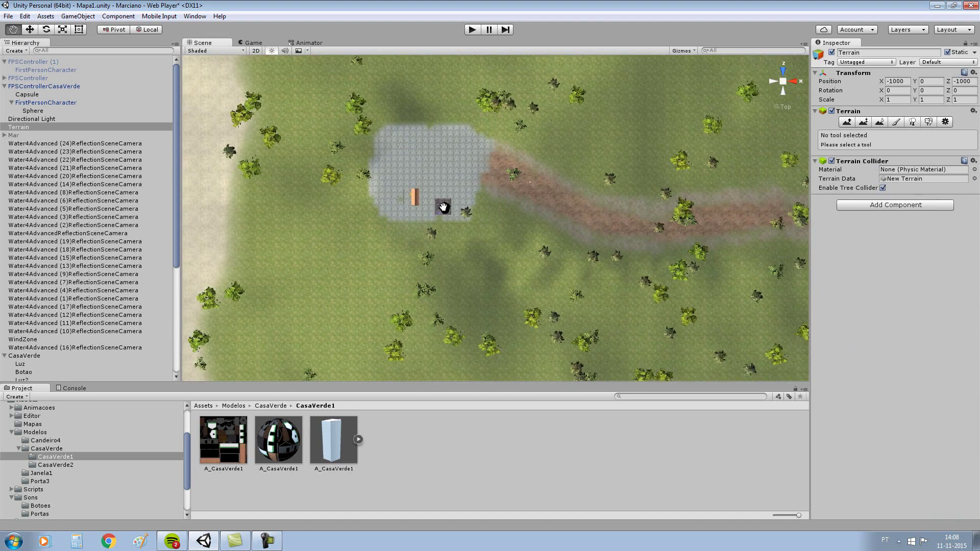
{"action": "left_click_drag", "start_coordinate": [654, 171], "coordinate": [520, 160]}
{"action": "scroll", "coordinate": [523, 162], "scroll_direction": "up", "scroll_amount": 3}
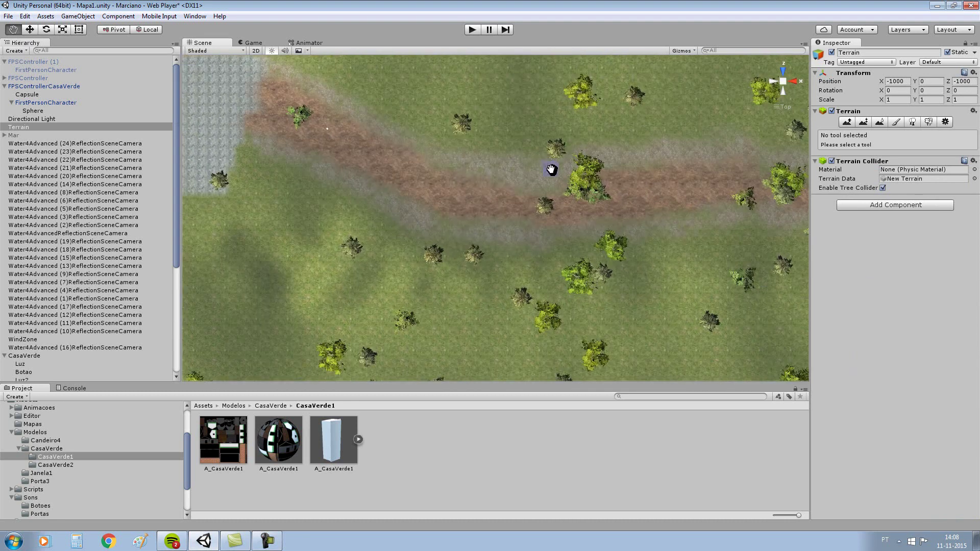
In Place Trees, shrink the brush to 6.7 and erase the trees on the path.
{"action": "left_click", "coordinate": [912, 122]}
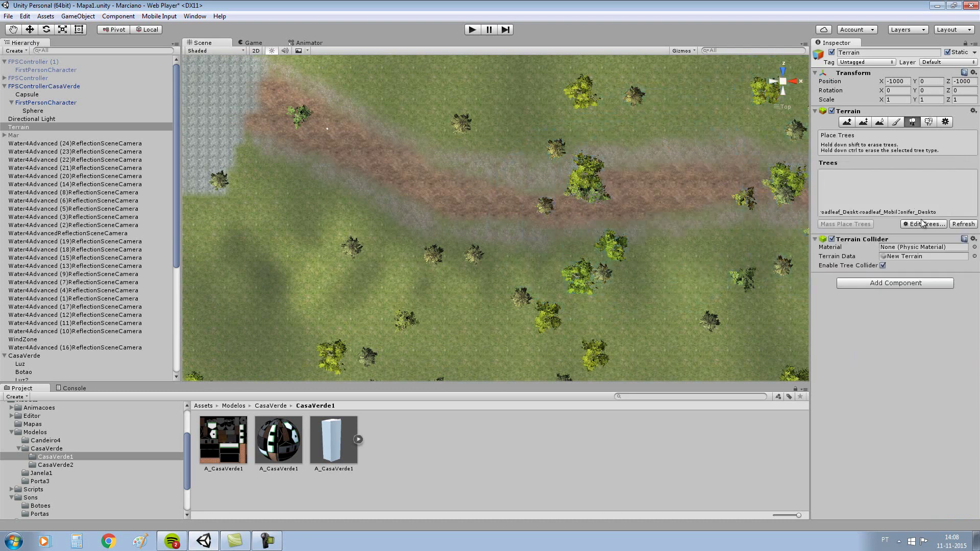
{"action": "left_click", "coordinate": [837, 199]}
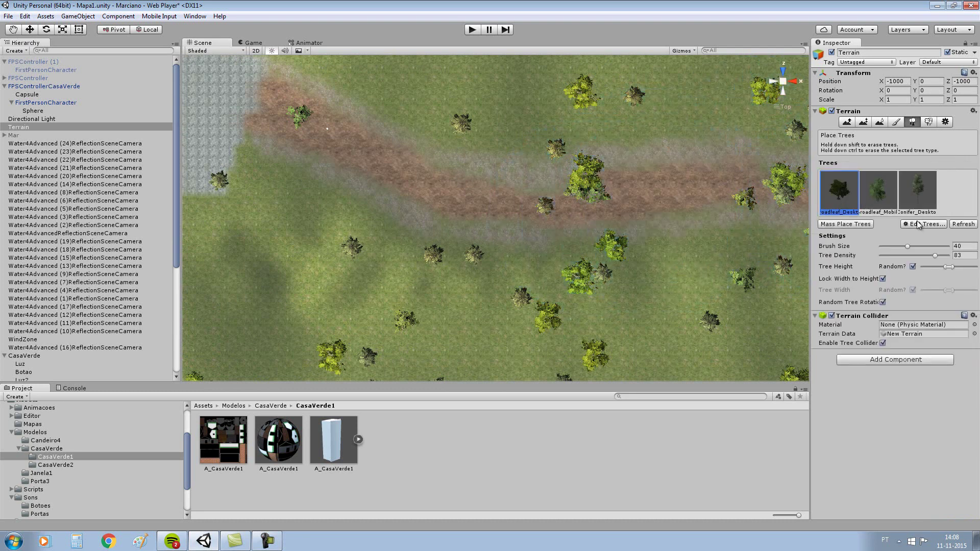
{"action": "left_click_drag", "start_coordinate": [908, 246], "coordinate": [884, 246]}
{"action": "left_click", "coordinate": [587, 185], "text": "shift"}
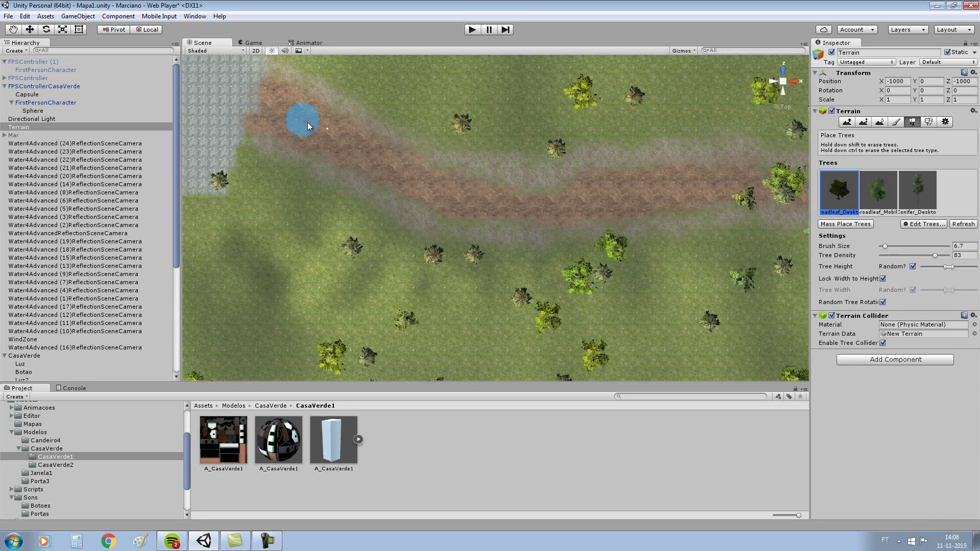
{"action": "left_click", "coordinate": [788, 192], "text": "shift"}
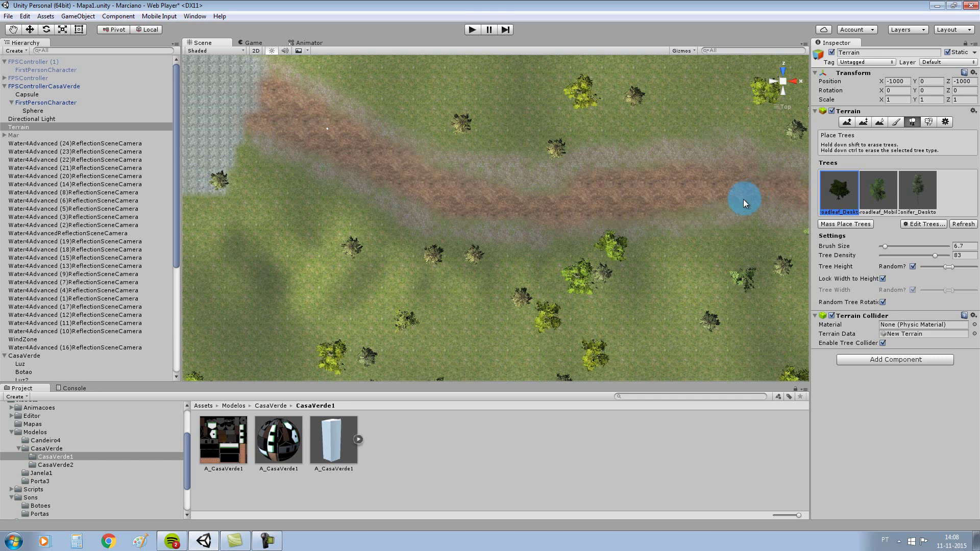
Plant conifers on the grass beside the dirt path.
{"action": "left_click", "coordinate": [928, 191]}
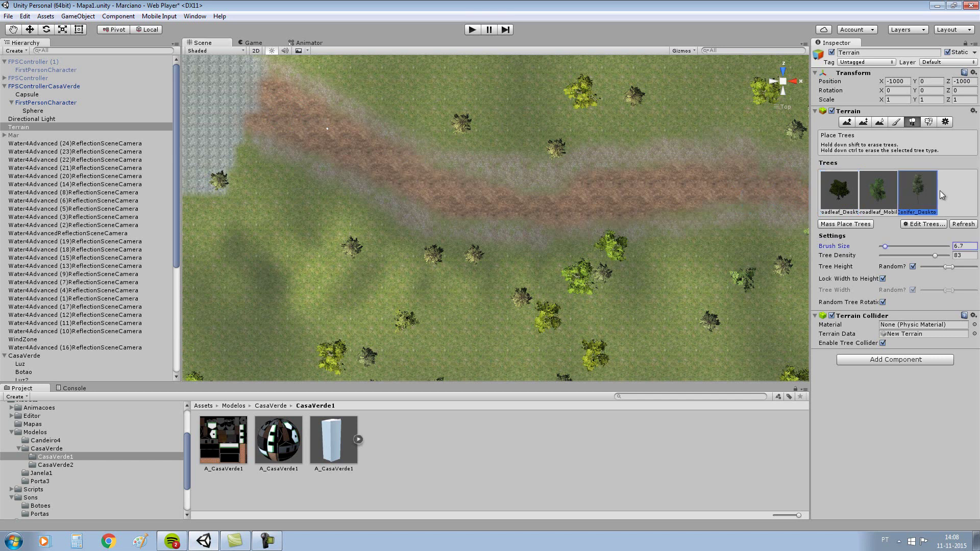
{"action": "left_click", "coordinate": [289, 187]}
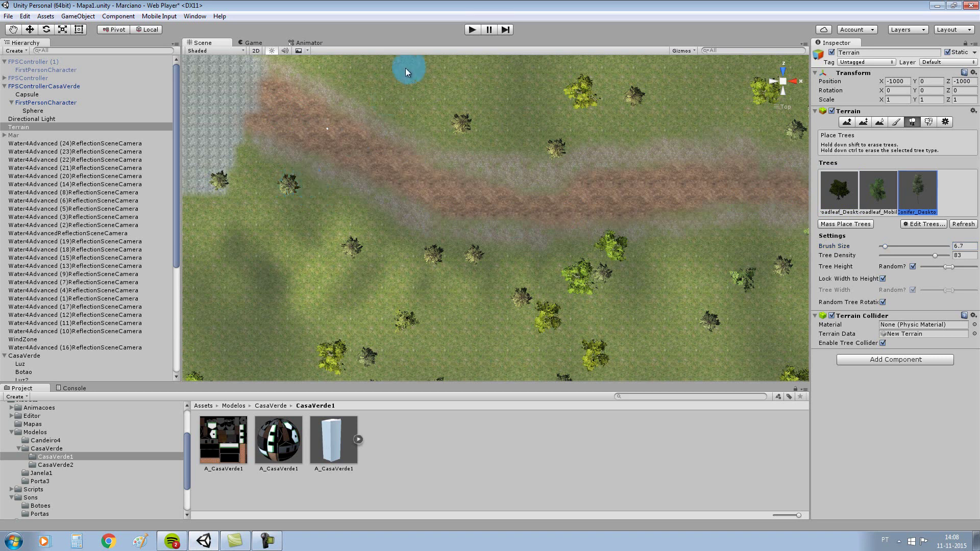
{"action": "left_click", "coordinate": [369, 82]}
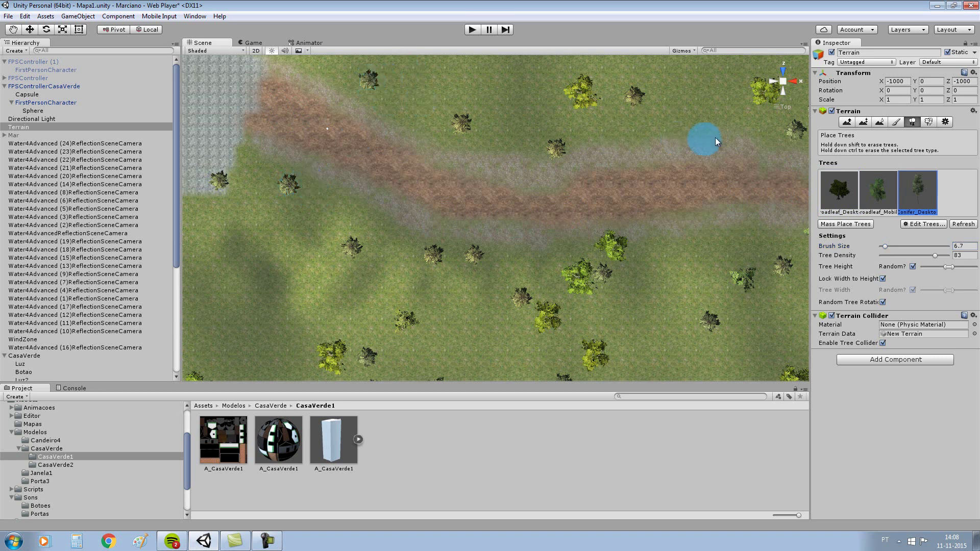
{"action": "scroll", "coordinate": [540, 183], "scroll_direction": "down", "scroll_amount": 3}
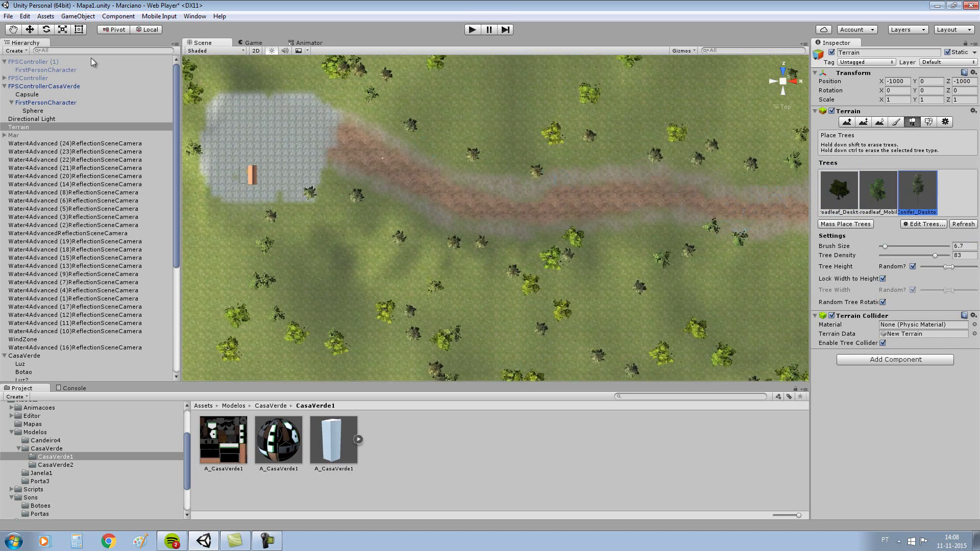
Pan toward the water, then save the Mapa1 scene.
{"action": "left_click", "coordinate": [14, 29]}
{"action": "mouse_move", "coordinate": [612, 168]}
{"action": "left_mouse_down"}
{"action": "mouse_move", "coordinate": [337, 145]}
{"action": "mouse_move", "coordinate": [328, 175]}
{"action": "mouse_move", "coordinate": [623, 210]}
{"action": "left_mouse_up"}
{"action": "scroll", "coordinate": [623, 209], "scroll_direction": "up", "scroll_amount": 2}
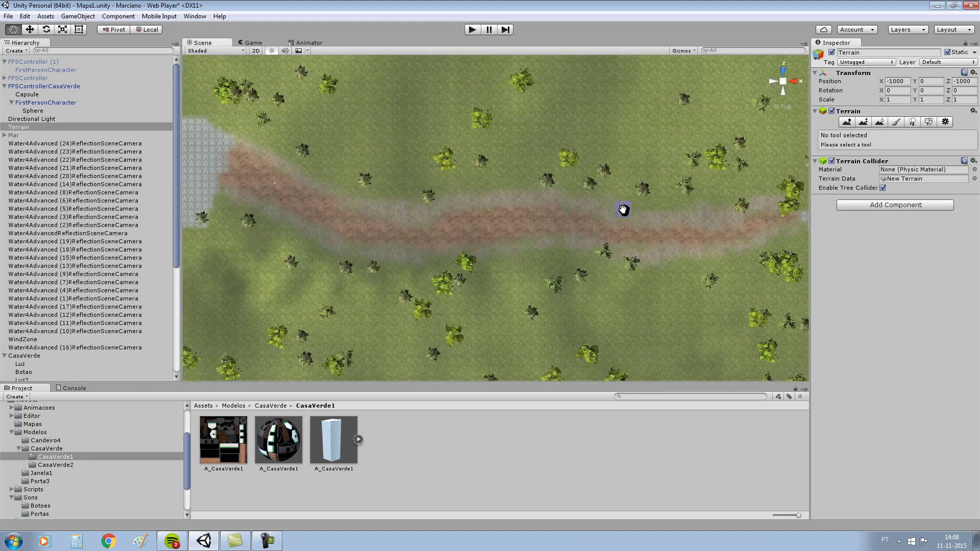
{"action": "left_click_drag", "start_coordinate": [787, 219], "coordinate": [604, 212]}
{"action": "scroll", "coordinate": [675, 195], "scroll_direction": "down", "scroll_amount": 2}
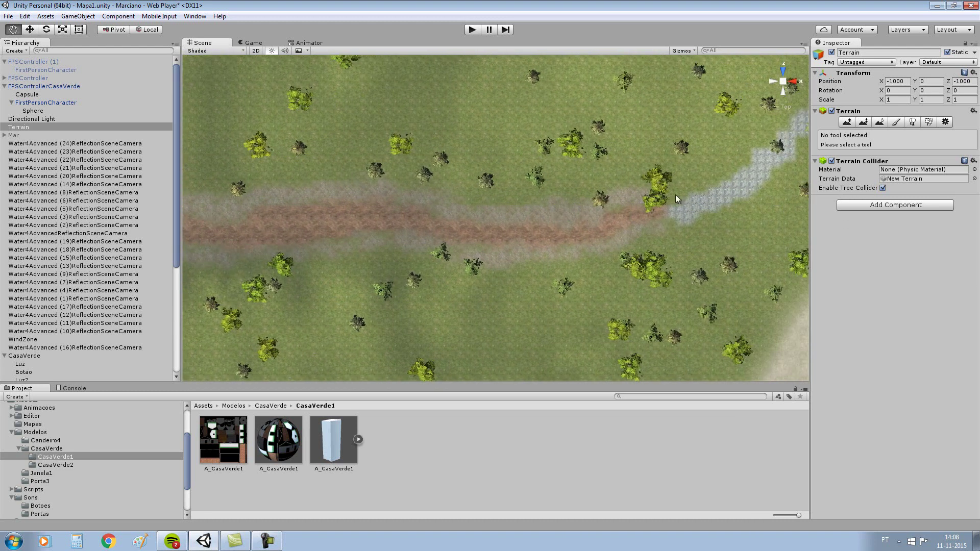
{"action": "left_click", "coordinate": [911, 122]}
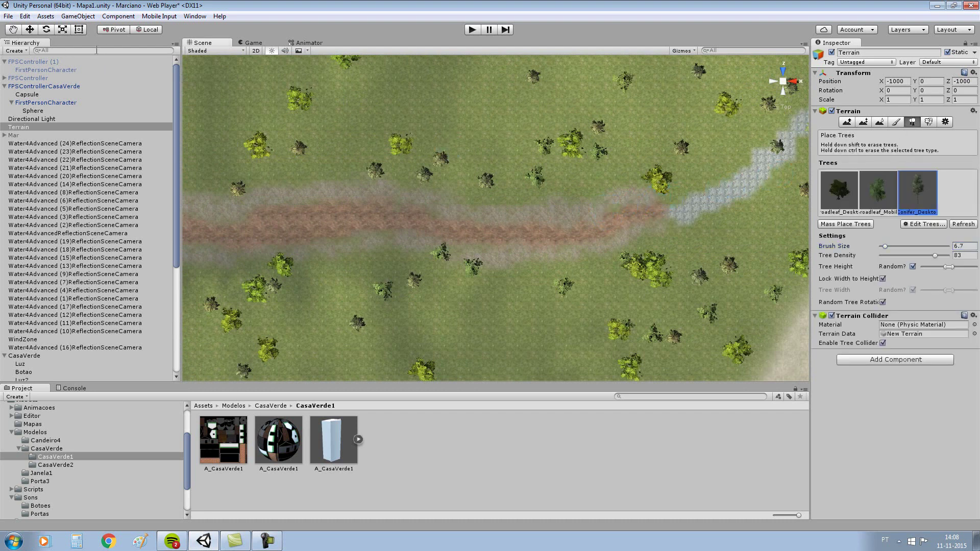
{"action": "left_click", "coordinate": [8, 17]}
{"action": "left_click", "coordinate": [34, 55]}
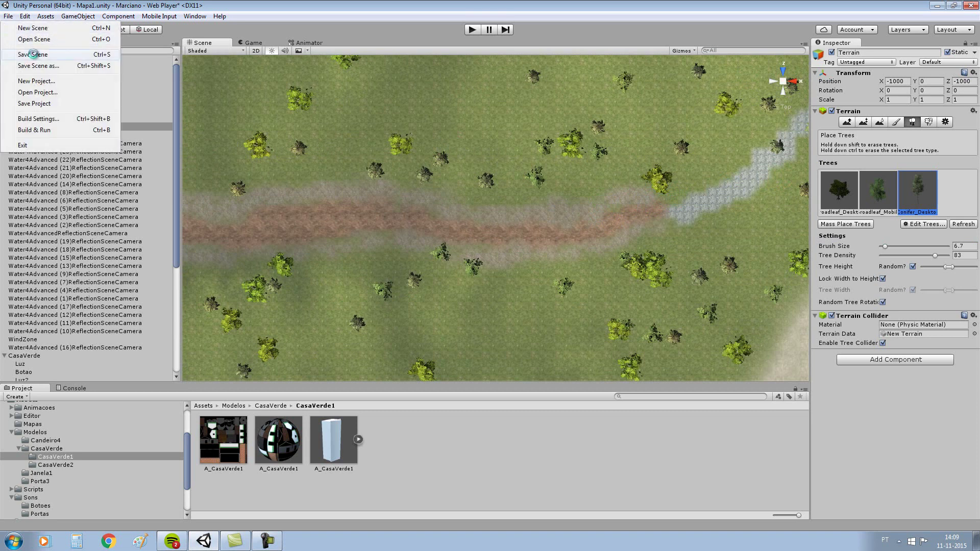
After a quick play test, set FPSControllerCasaVerde's walk speed to 7 and run speed to 10.
{"action": "left_click", "coordinate": [470, 31]}
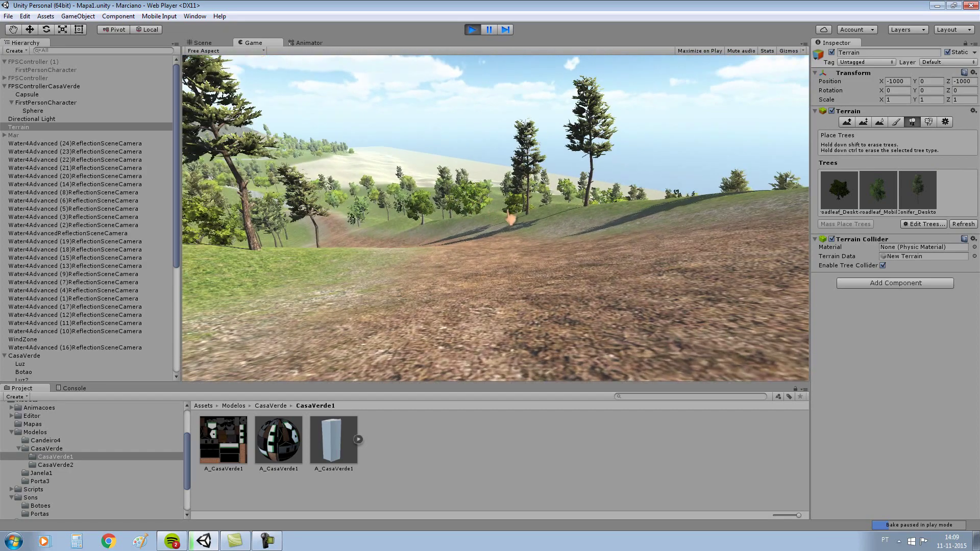
{"action": "left_click", "coordinate": [472, 30]}
{"action": "left_click", "coordinate": [43, 87]}
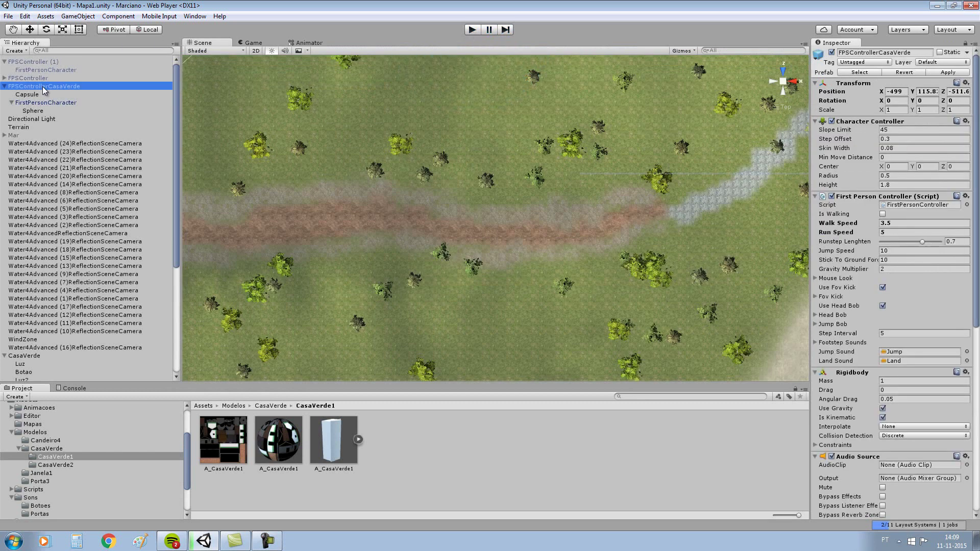
{"action": "left_click", "coordinate": [898, 223]}
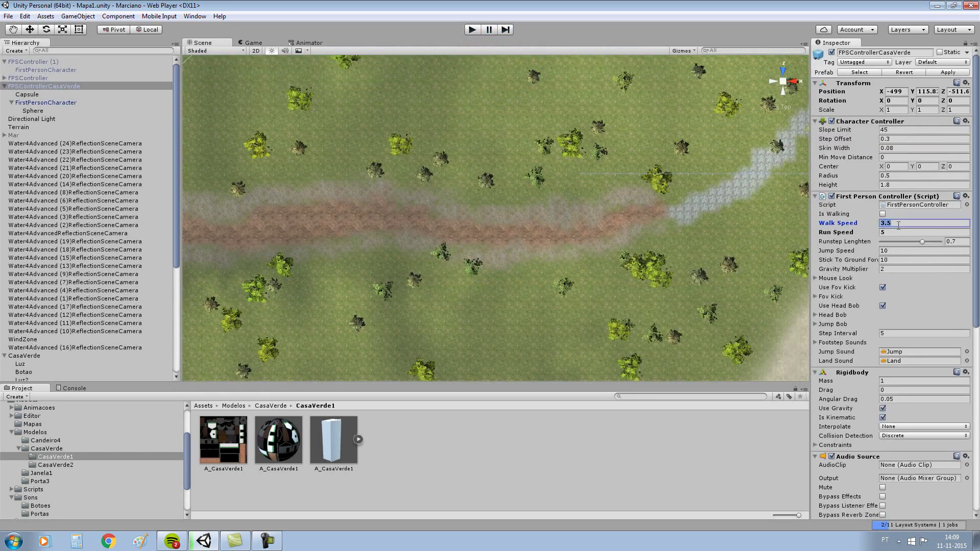
{"action": "type", "text": "7"}
{"action": "left_click", "coordinate": [892, 232]}
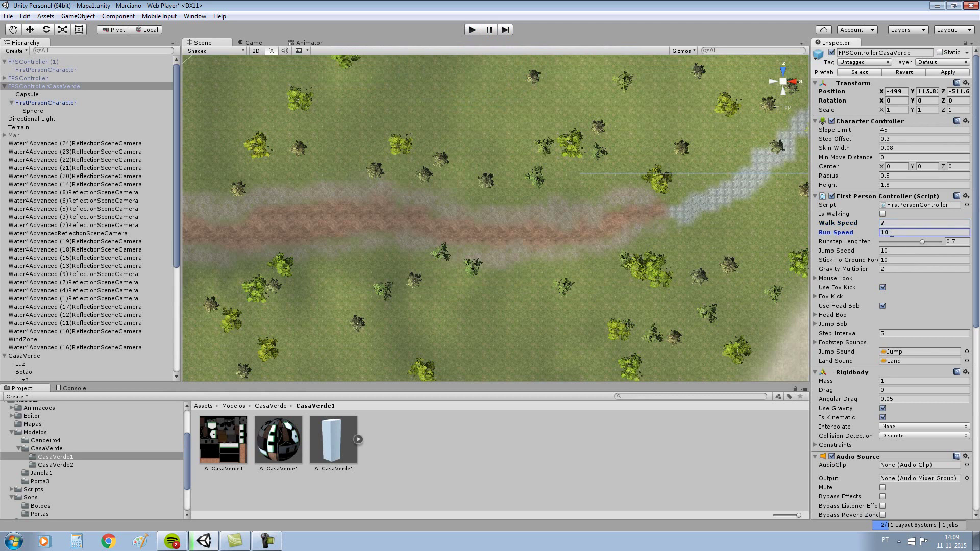
{"action": "left_click", "coordinate": [505, 453]}
Save the Mapa1 scene and start Play mode again.
{"action": "left_click", "coordinate": [8, 16]}
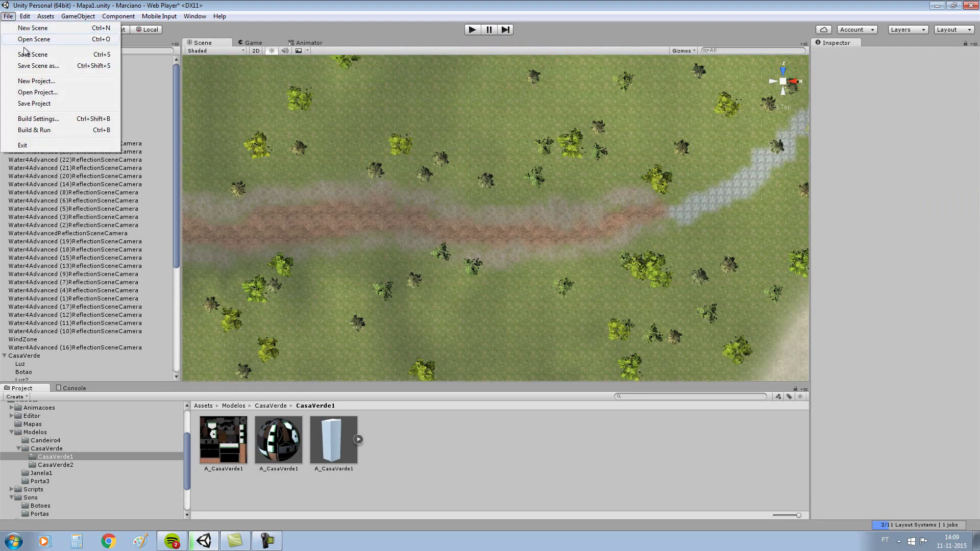
{"action": "left_click", "coordinate": [29, 57]}
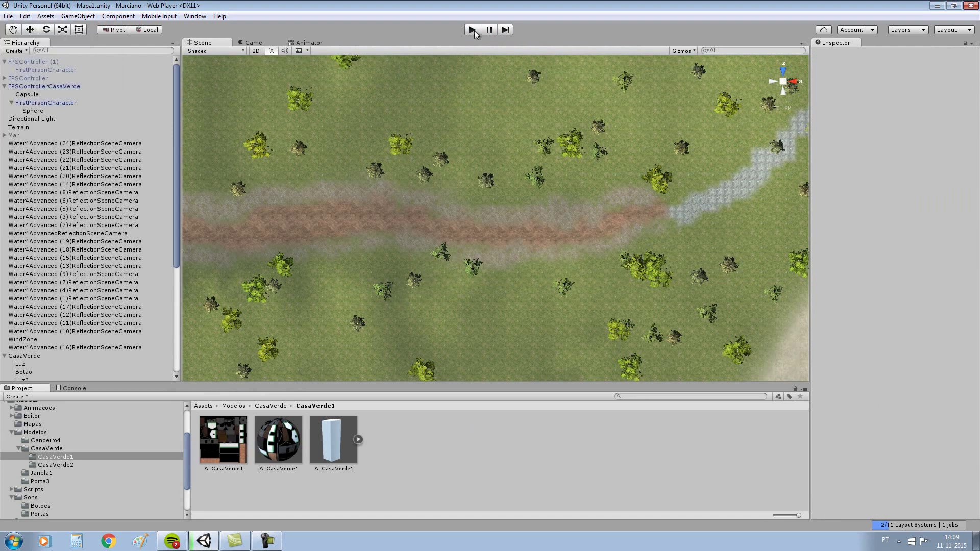
{"action": "left_click", "coordinate": [473, 30]}
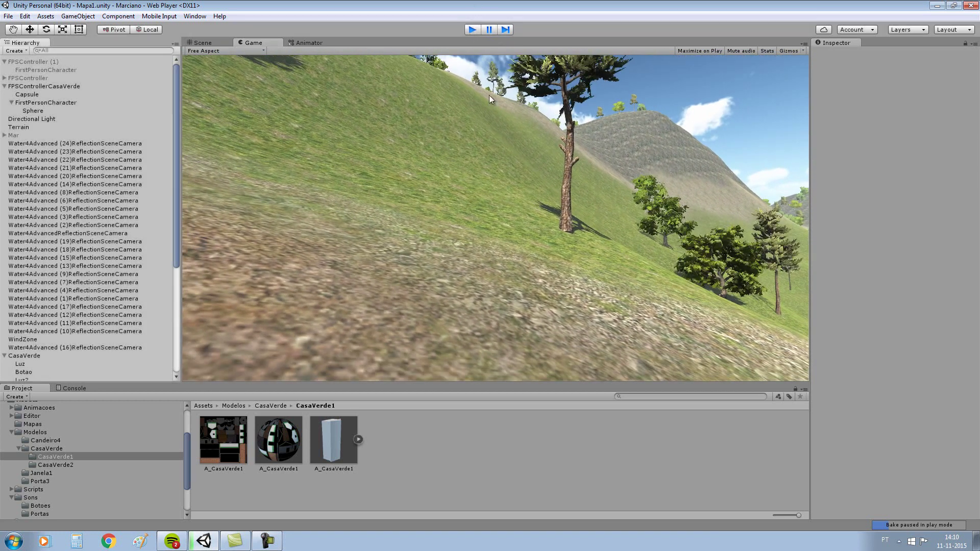
End the faster-player walk test with Ctrl+P.
{"action": "key", "text": "ctrl+p"}
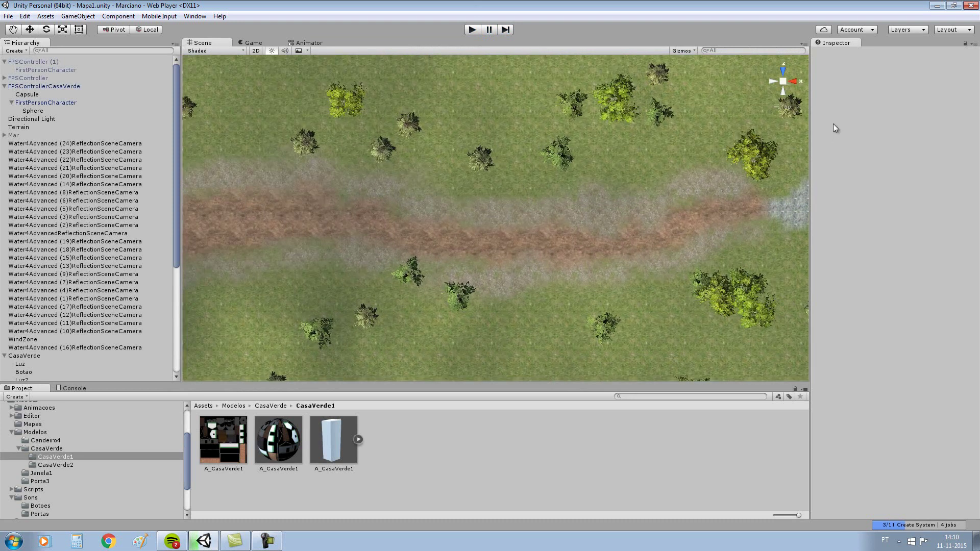
Switch the Scene view to perspective and fly along the dirt path.
{"action": "left_click", "coordinate": [783, 108]}
{"action": "mouse_move", "coordinate": [623, 203]}
{"action": "left_mouse_down", "text": "alt"}
{"action": "mouse_move", "coordinate": [384, 121]}
{"action": "mouse_move", "coordinate": [370, 66]}
{"action": "left_mouse_up", "text": "alt"}
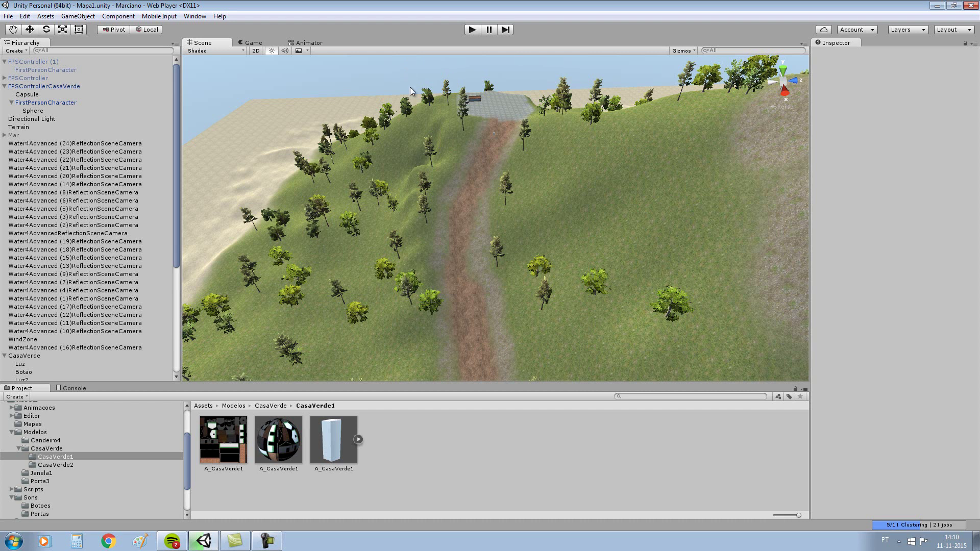
{"action": "right_click_drag", "start_coordinate": [412, 67], "coordinate": [429, 122]}
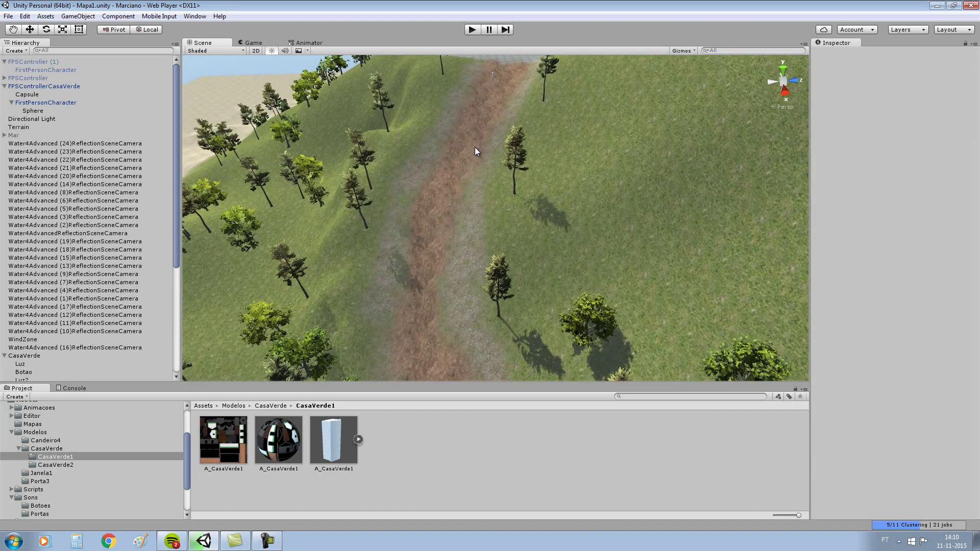
{"action": "scroll", "coordinate": [549, 218], "scroll_direction": "up", "scroll_amount": 2}
{"action": "scroll", "coordinate": [516, 214], "scroll_direction": "up", "scroll_amount": 1}
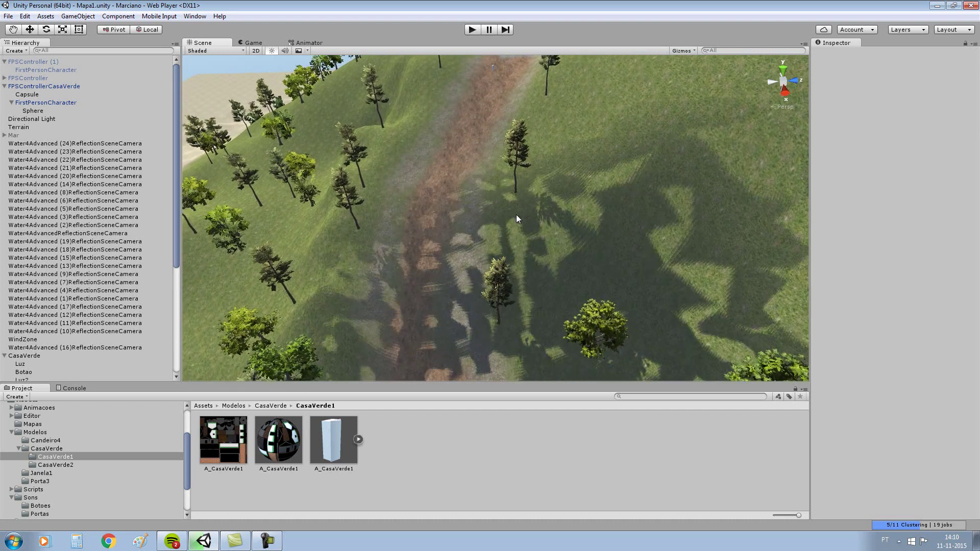
{"action": "key", "text": "Left"}
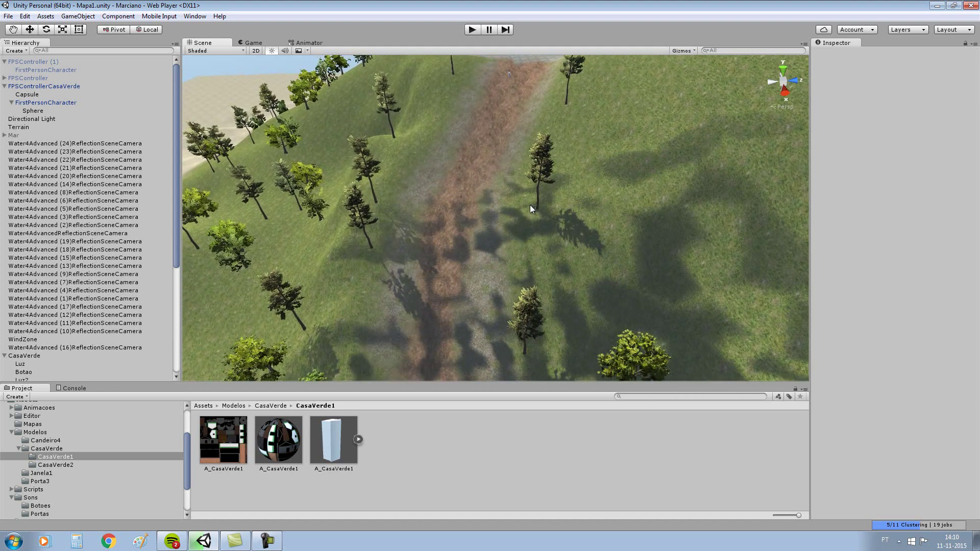
{"action": "key", "text": "Left"}
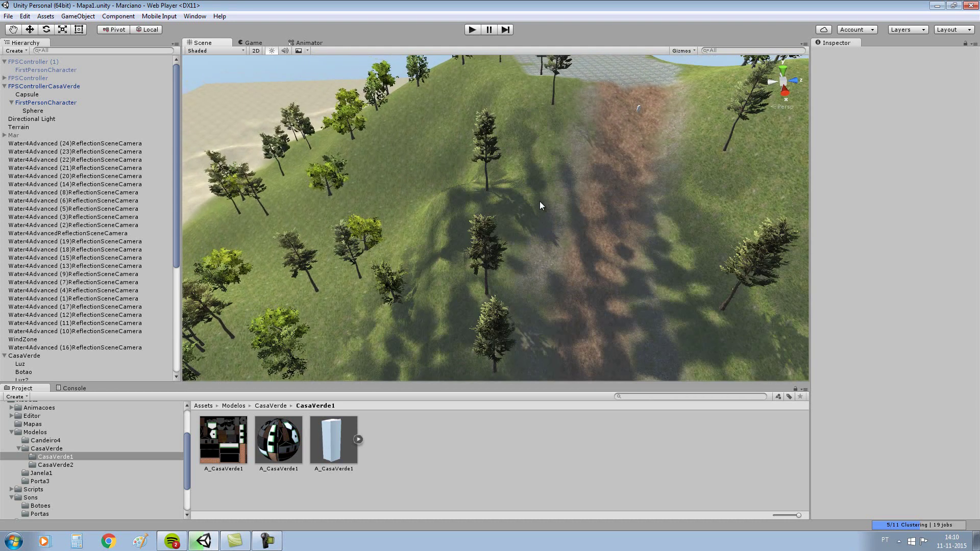
Look across the horizon and tree-covered hill, then select the Terrain.
{"action": "right_click_drag", "start_coordinate": [645, 174], "coordinate": [708, 162]}
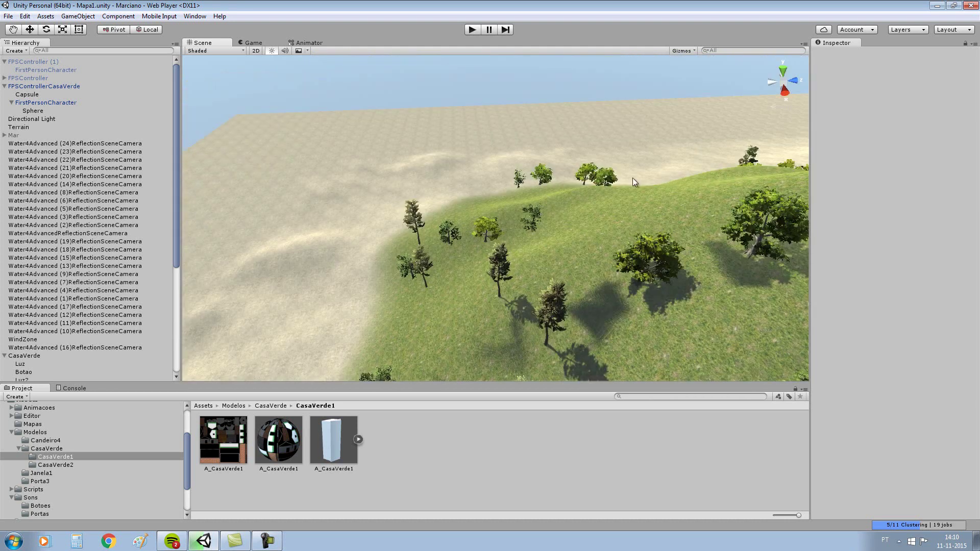
{"action": "mouse_move", "coordinate": [513, 206]}
{"action": "right_mouse_down"}
{"action": "mouse_move", "coordinate": [586, 179]}
{"action": "mouse_move", "coordinate": [534, 178]}
{"action": "mouse_move", "coordinate": [394, 241]}
{"action": "mouse_move", "coordinate": [459, 300]}
{"action": "mouse_move", "coordinate": [363, 321]}
{"action": "mouse_move", "coordinate": [458, 220]}
{"action": "mouse_move", "coordinate": [449, 236]}
{"action": "right_mouse_up"}
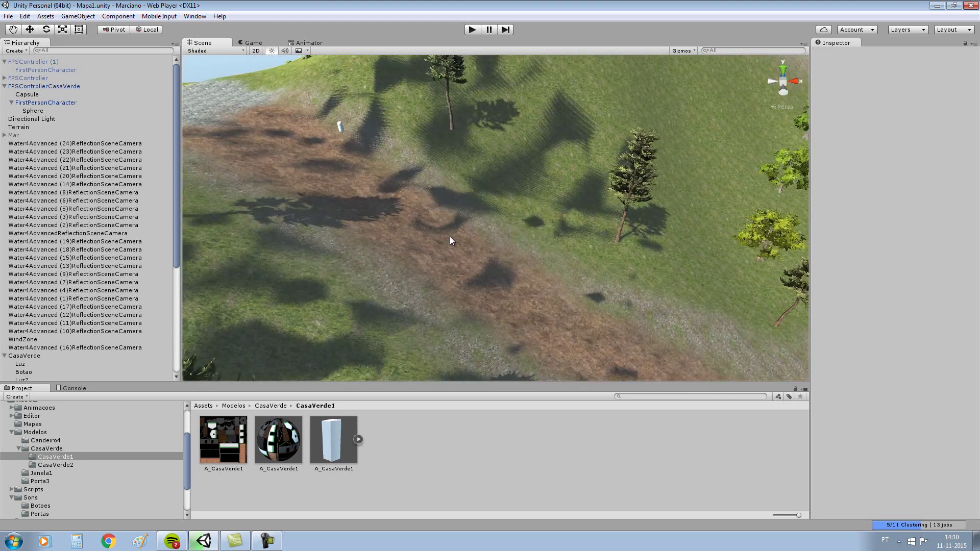
{"action": "right_click_drag", "start_coordinate": [449, 235], "coordinate": [479, 192]}
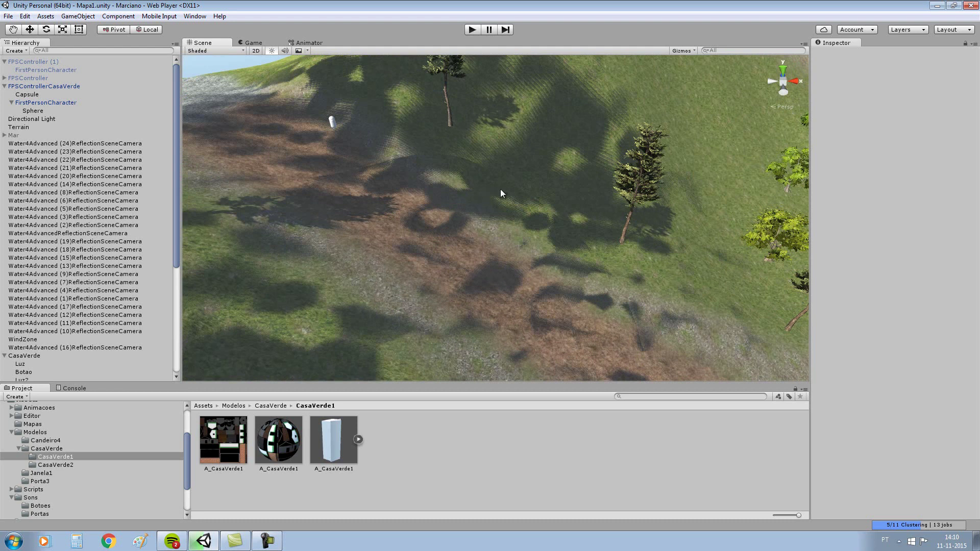
{"action": "left_click", "coordinate": [500, 189]}
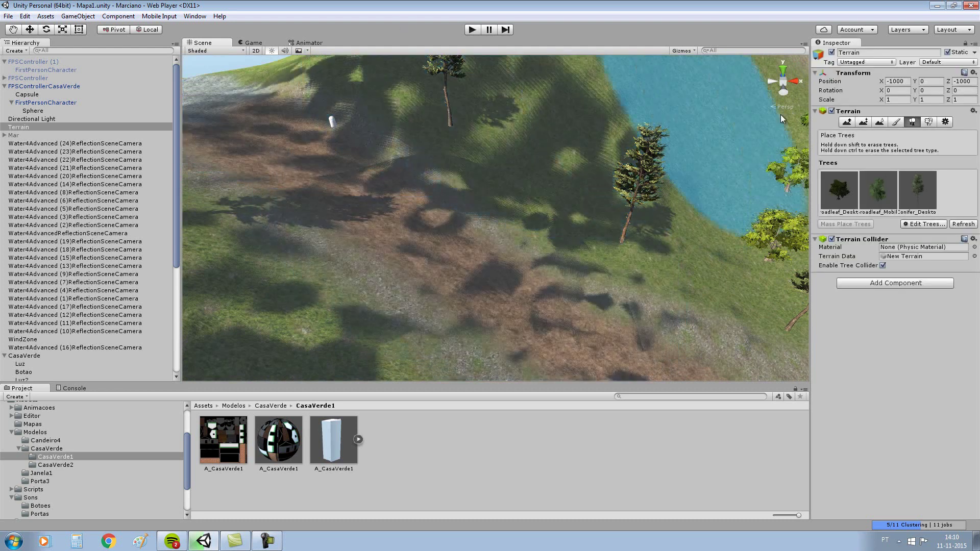
Select Raise / Lower Terrain with brush size 4 and opacity 10, and raise a spot beside the path.
{"action": "left_click", "coordinate": [846, 123]}
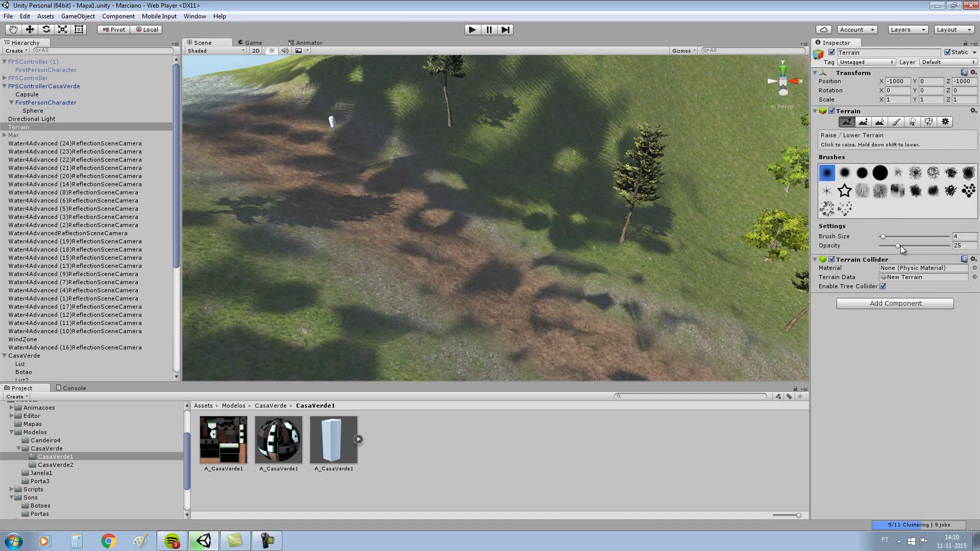
{"action": "left_click", "coordinate": [883, 238]}
{"action": "left_click_drag", "start_coordinate": [897, 246], "coordinate": [889, 246]}
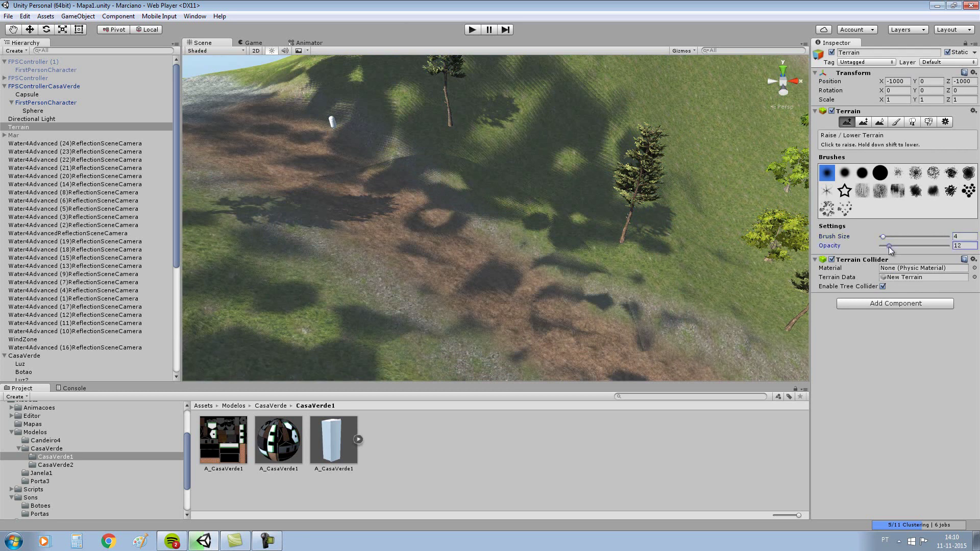
{"action": "left_click", "coordinate": [412, 147]}
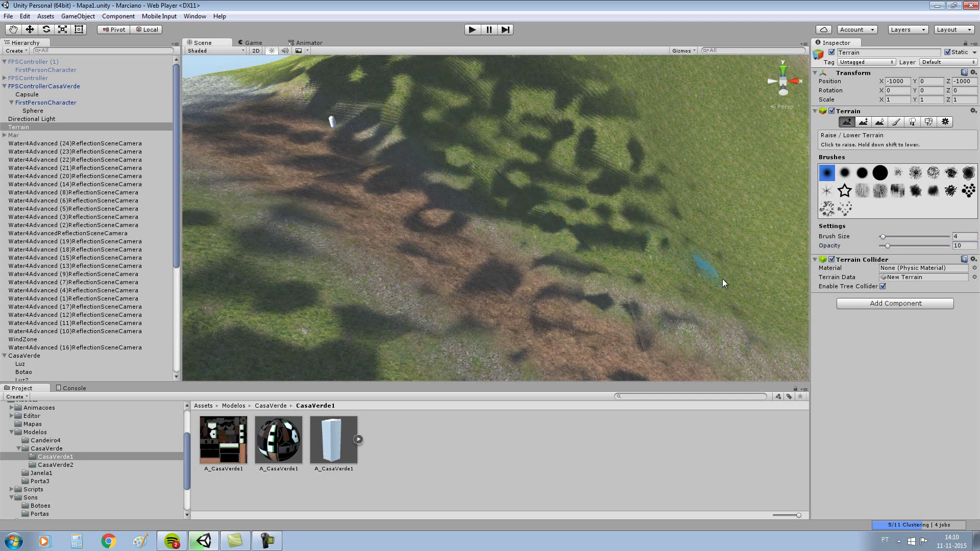
Orbit and zoom the view to look down on the hillside and path.
{"action": "mouse_move", "coordinate": [727, 284]}
{"action": "left_mouse_down", "text": "alt"}
{"action": "mouse_move", "coordinate": [746, 265]}
{"action": "mouse_move", "coordinate": [650, 186]}
{"action": "left_mouse_up", "text": "alt"}
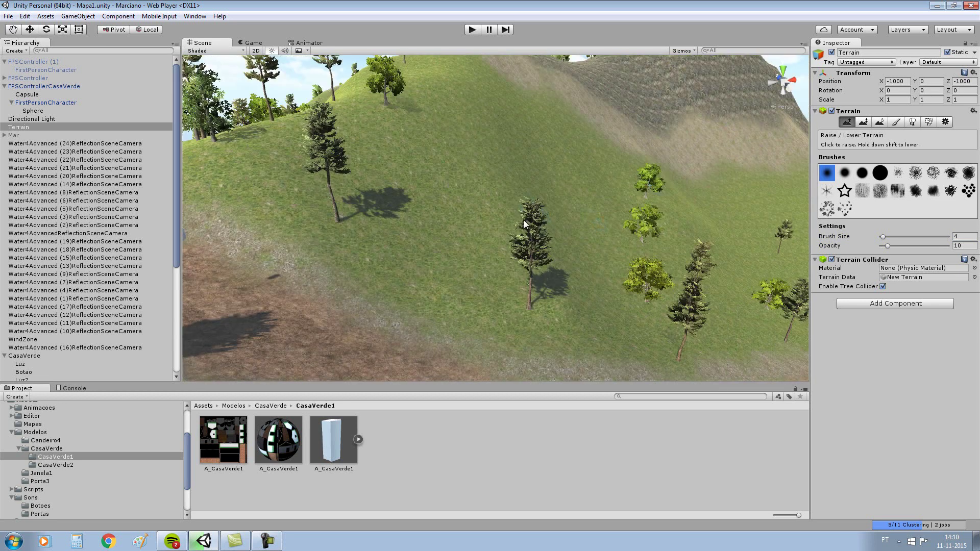
{"action": "mouse_move", "coordinate": [523, 219]}
{"action": "left_mouse_down", "text": "alt"}
{"action": "mouse_move", "coordinate": [595, 279]}
{"action": "mouse_move", "coordinate": [592, 238]}
{"action": "left_mouse_up", "text": "alt"}
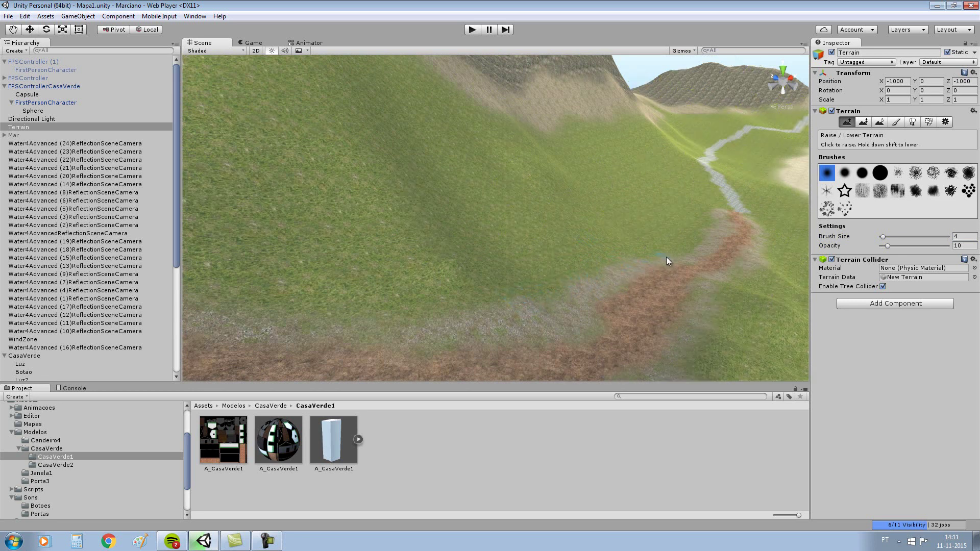
{"action": "mouse_move", "coordinate": [634, 266]}
{"action": "left_mouse_down", "text": "alt"}
{"action": "mouse_move", "coordinate": [526, 287]}
{"action": "mouse_move", "coordinate": [454, 209]}
{"action": "left_mouse_up", "text": "alt"}
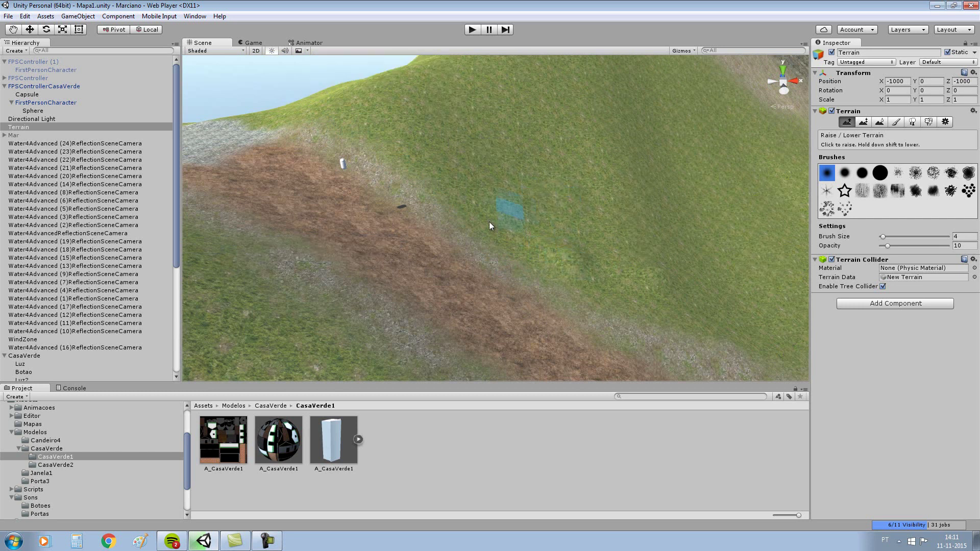
{"action": "scroll", "coordinate": [494, 221], "scroll_direction": "down", "scroll_amount": 5}
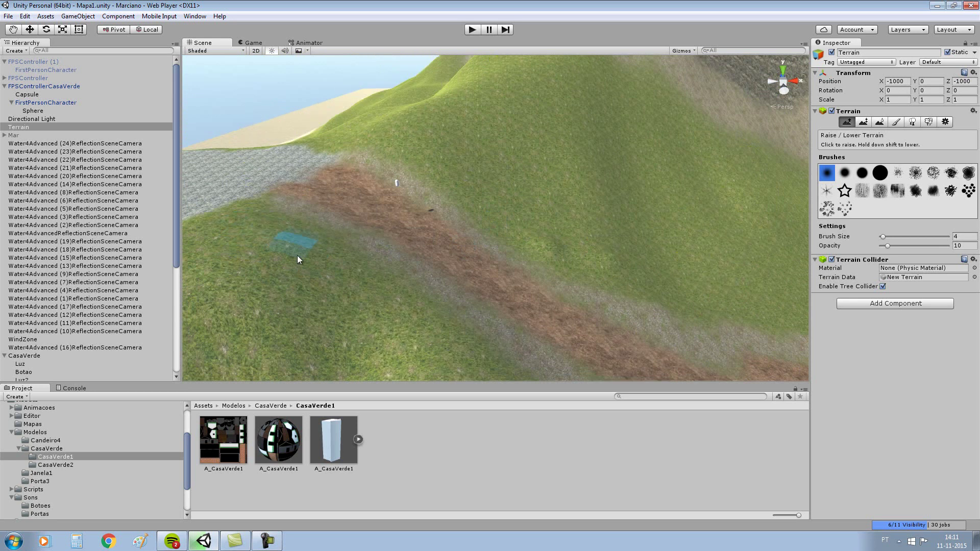
{"action": "mouse_move", "coordinate": [441, 332]}
{"action": "right_mouse_down"}
{"action": "mouse_move", "coordinate": [476, 293]}
{"action": "mouse_move", "coordinate": [468, 301]}
{"action": "right_mouse_up"}
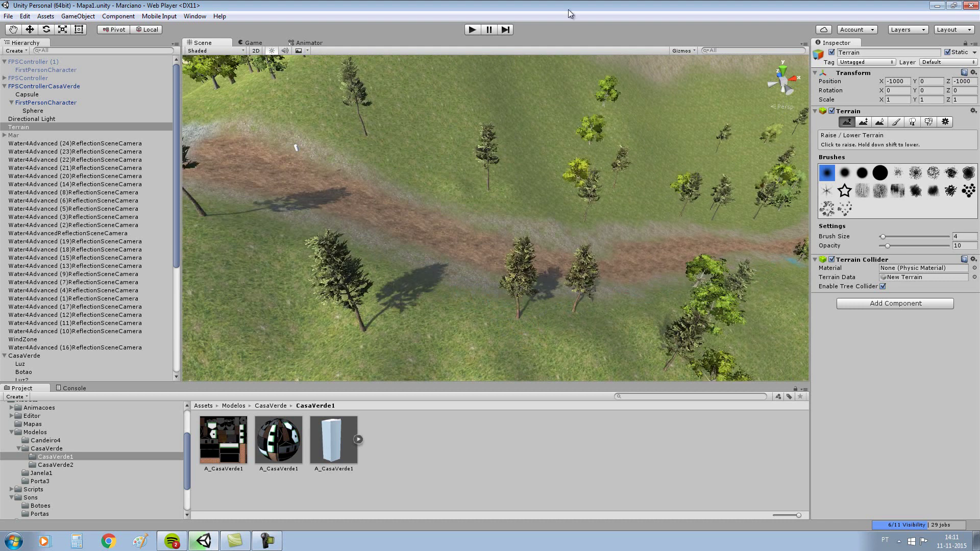
{"action": "left_click", "coordinate": [9, 16]}
{"action": "left_click", "coordinate": [29, 56]}
{"action": "left_click", "coordinate": [474, 29]}
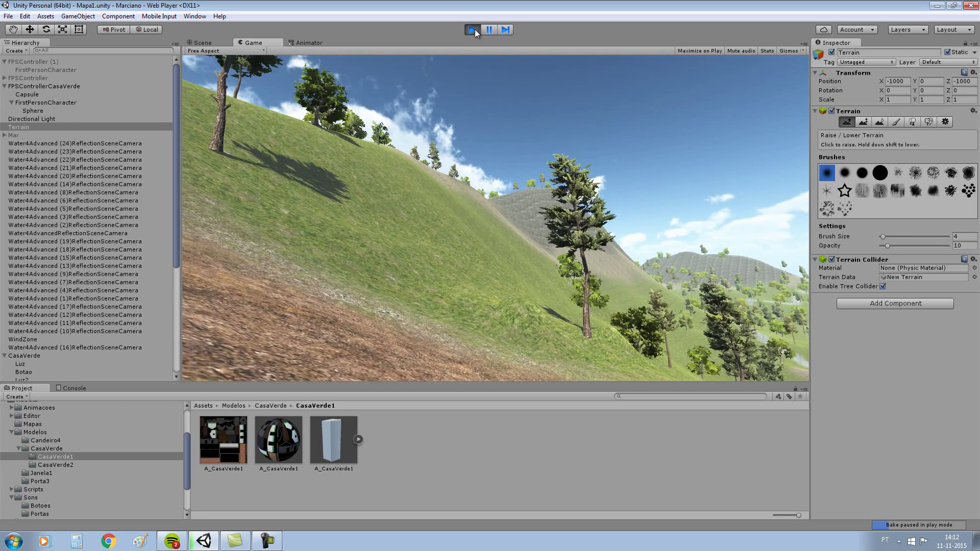
{"action": "left_click", "coordinate": [472, 29]}
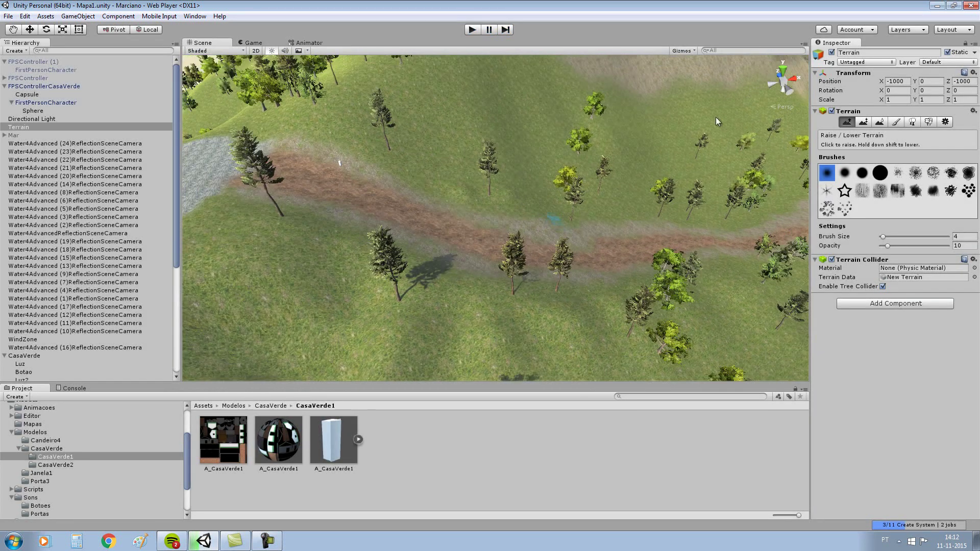
In the terrain Settings, lower Tree Distance from 2000 to 241.
{"action": "left_click", "coordinate": [895, 121]}
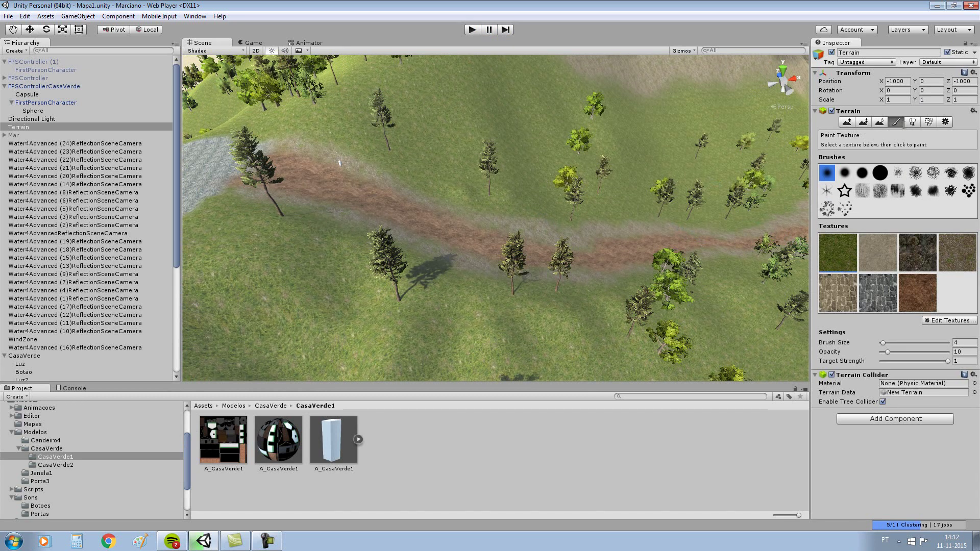
{"action": "left_click", "coordinate": [947, 124]}
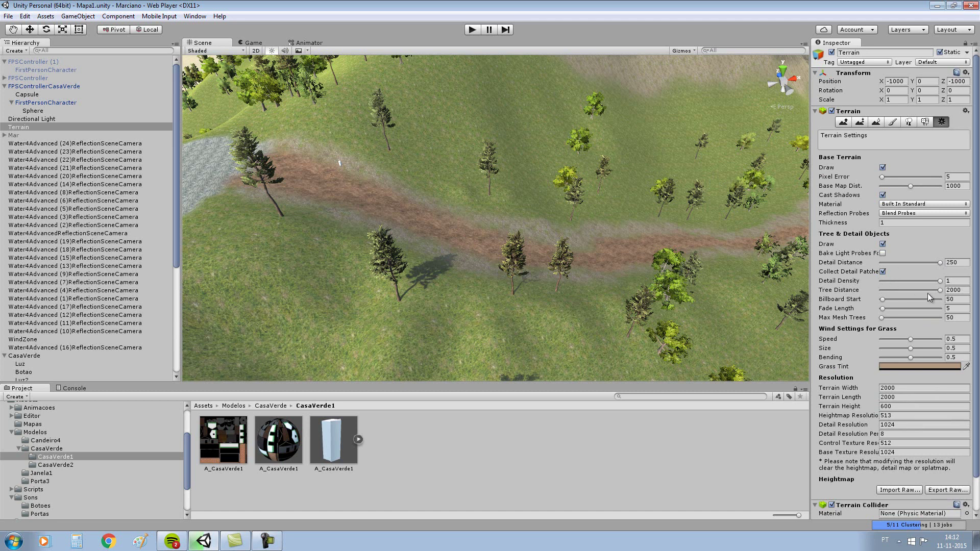
{"action": "left_click_drag", "start_coordinate": [941, 292], "coordinate": [885, 291]}
{"action": "left_click_drag", "start_coordinate": [888, 293], "coordinate": [891, 292]}
{"action": "scroll", "coordinate": [489, 168], "scroll_direction": "up", "scroll_amount": 5}
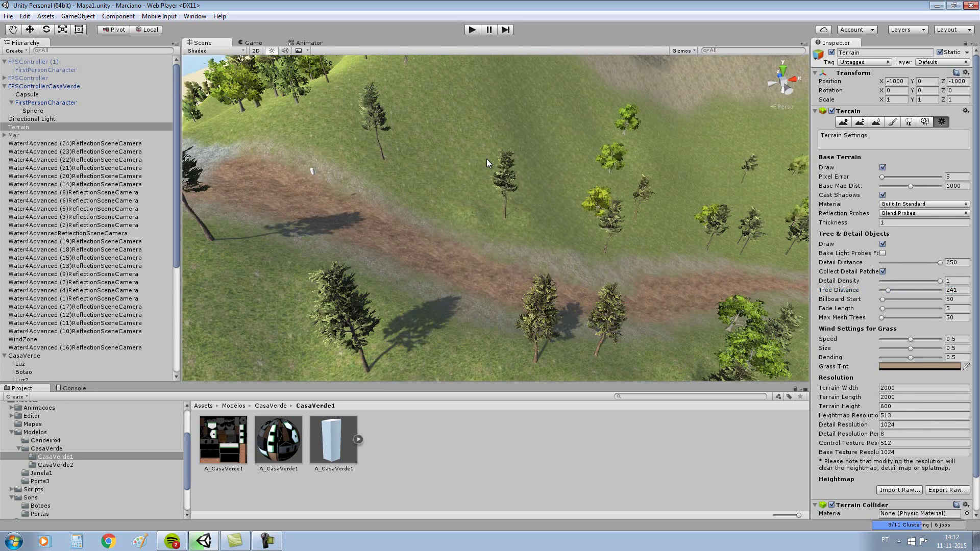
{"action": "scroll", "coordinate": [486, 160], "scroll_direction": "up", "scroll_amount": 3}
{"action": "scroll", "coordinate": [502, 238], "scroll_direction": "down", "scroll_amount": 2}
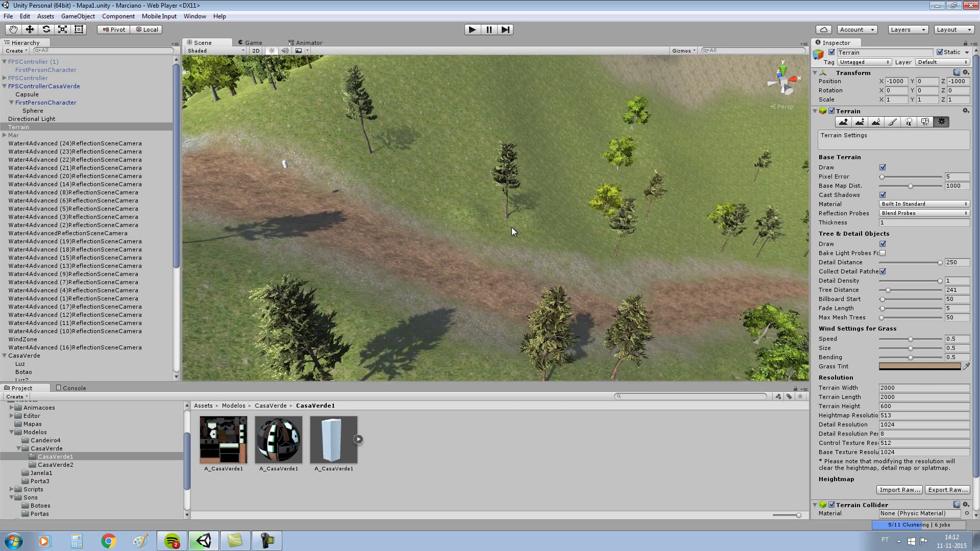
Switch to Paint Texture with opacity 55 and size 2, and paint grey texture along the path's upper edge.
{"action": "left_click", "coordinate": [893, 123]}
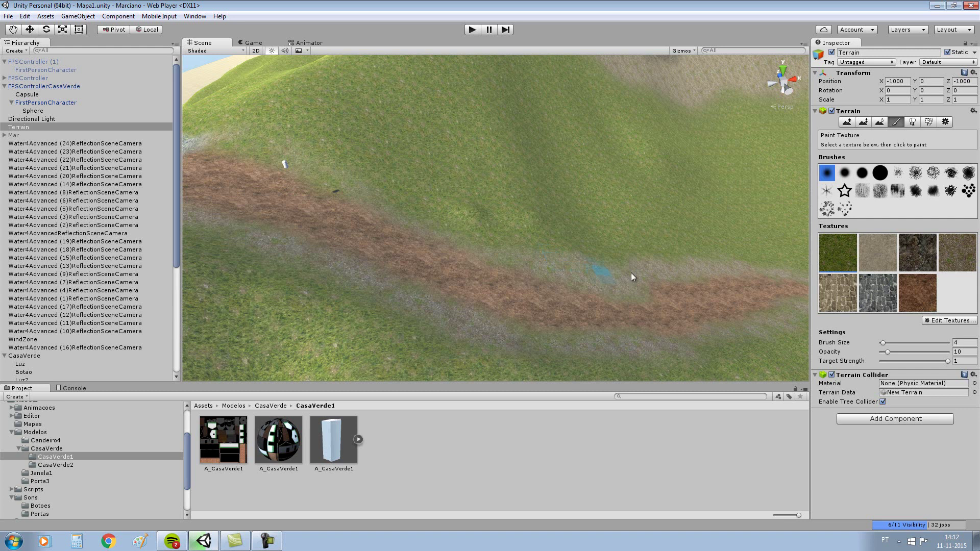
{"action": "left_click_drag", "start_coordinate": [892, 350], "coordinate": [902, 351]}
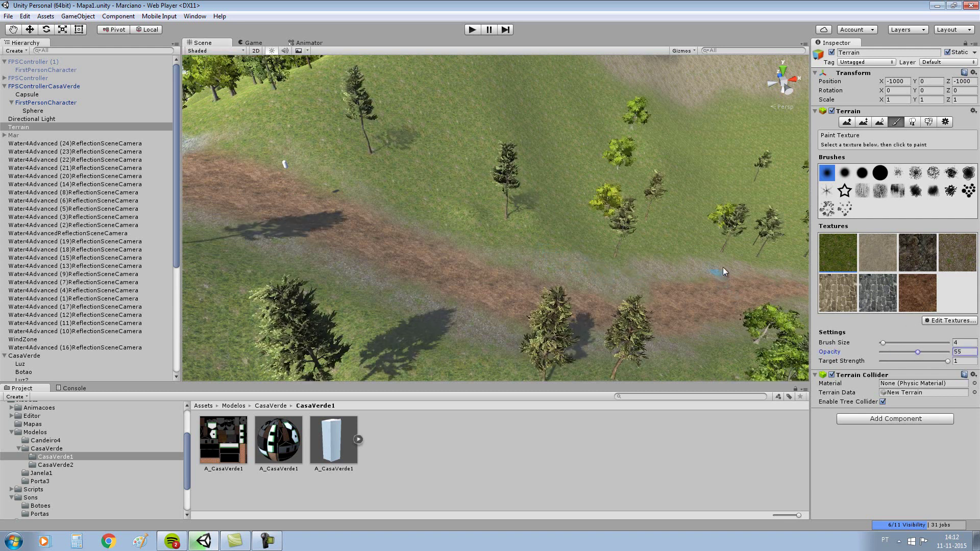
{"action": "left_click_drag", "start_coordinate": [765, 268], "coordinate": [748, 270]}
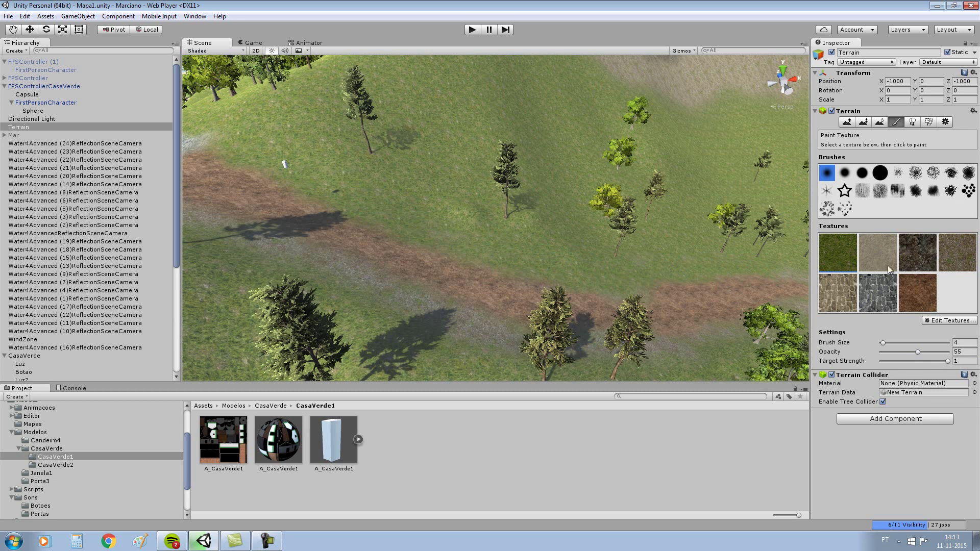
{"action": "left_click", "coordinate": [965, 256]}
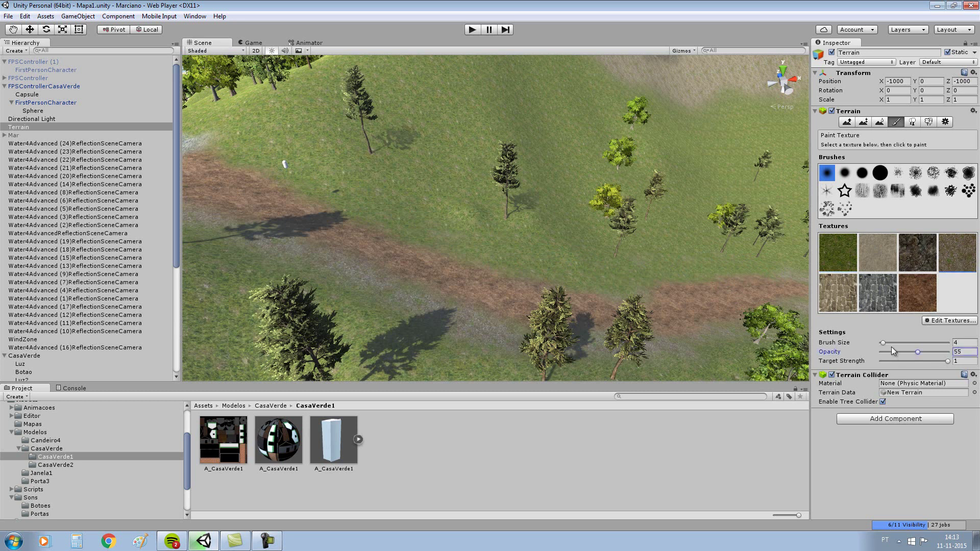
{"action": "left_click", "coordinate": [959, 342]}
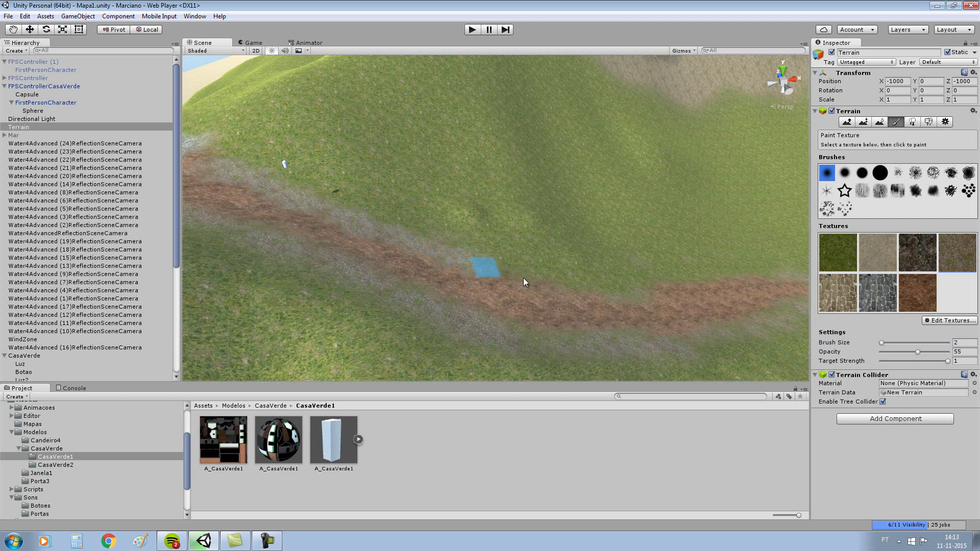
{"action": "left_click_drag", "start_coordinate": [522, 277], "coordinate": [587, 296]}
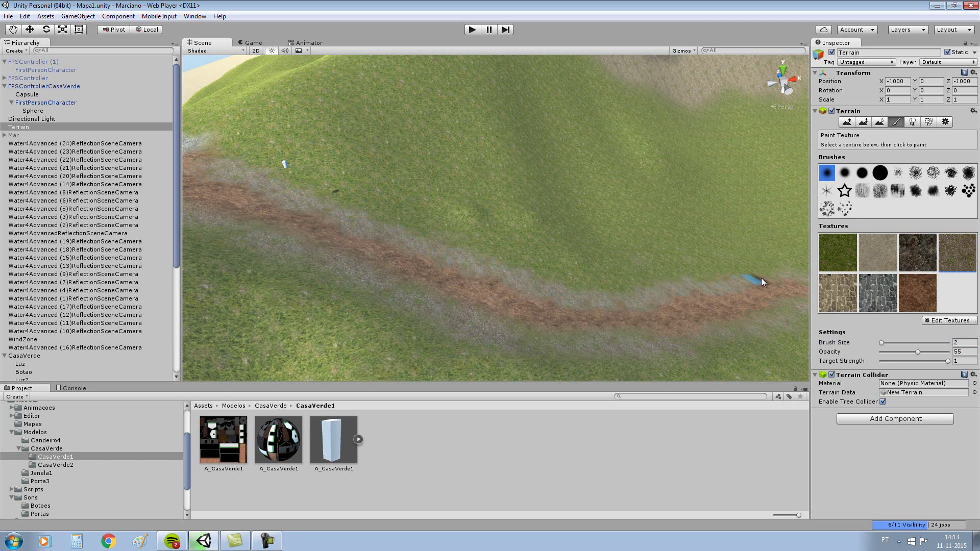
{"action": "left_click", "coordinate": [474, 30]}
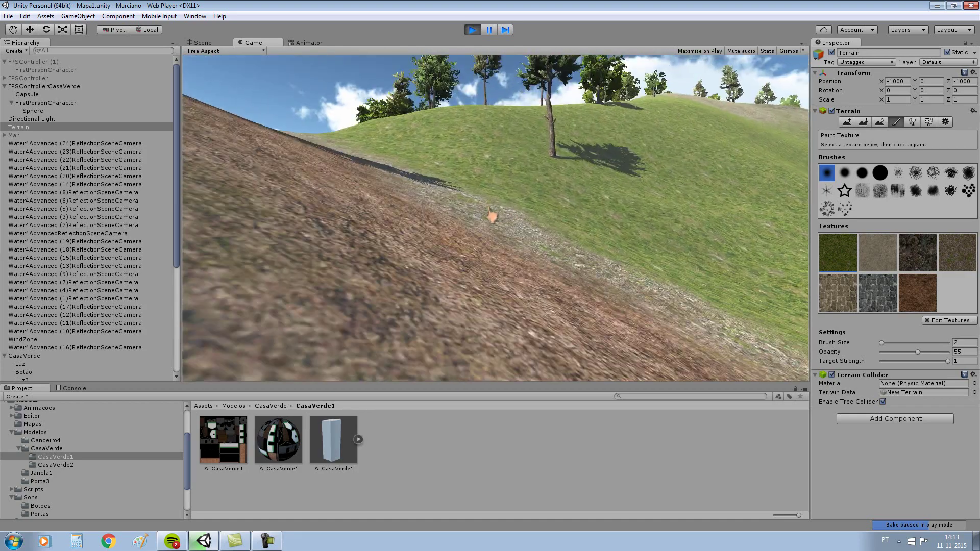
{"action": "key", "text": "w"}
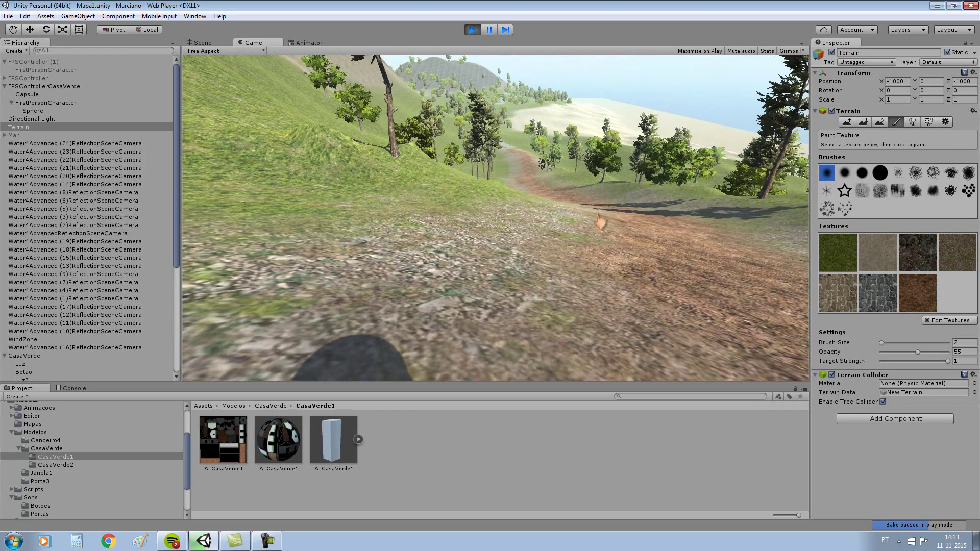
{"action": "key", "text": "w"}
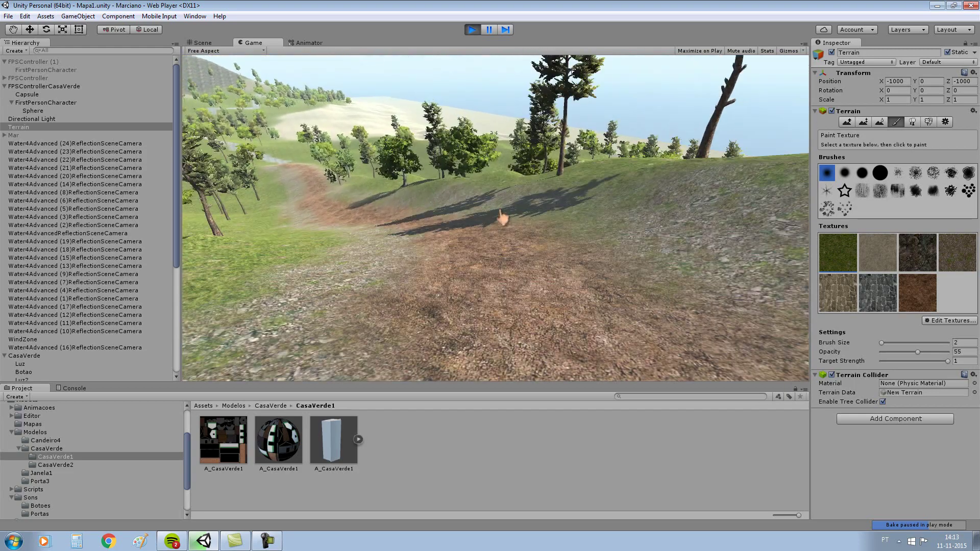
{"action": "key", "text": "w"}
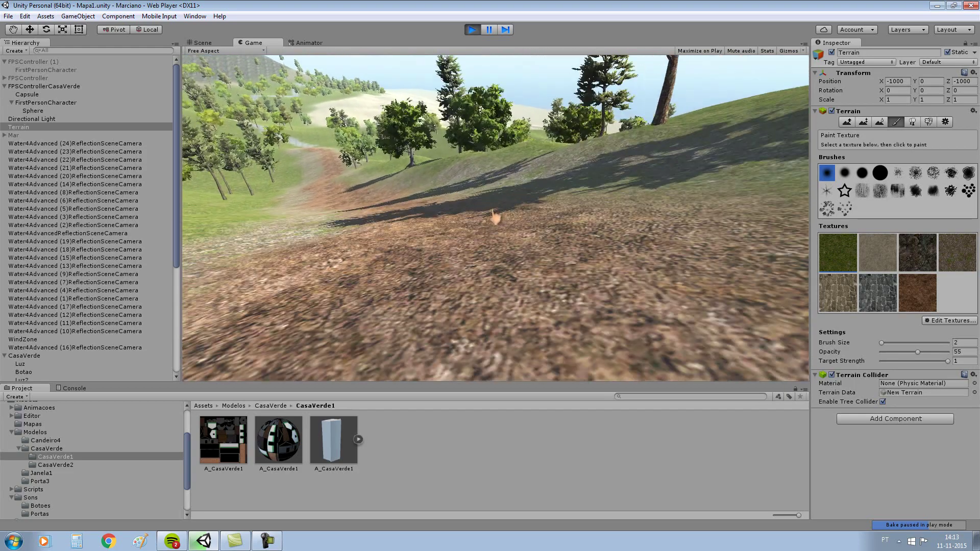
{"action": "key", "text": "w"}
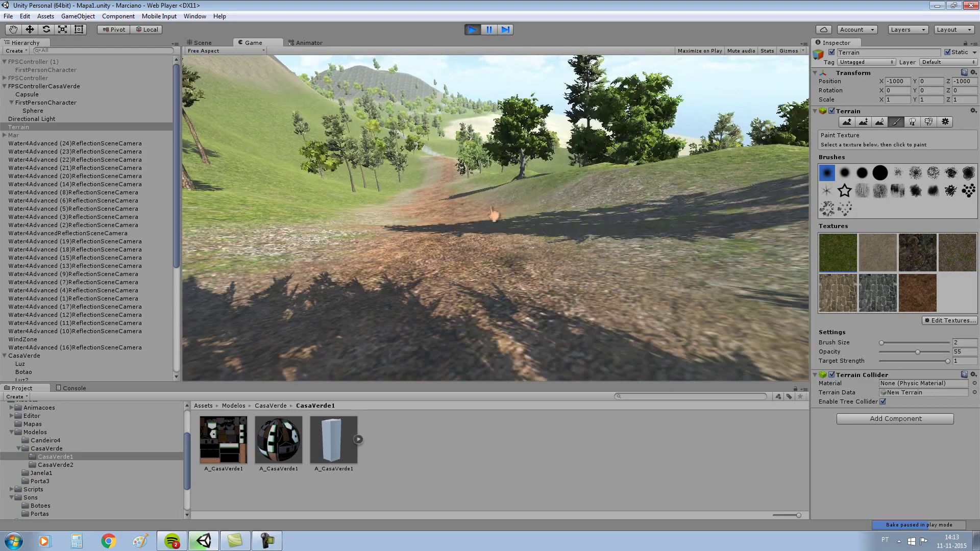
{"action": "key", "text": "w"}
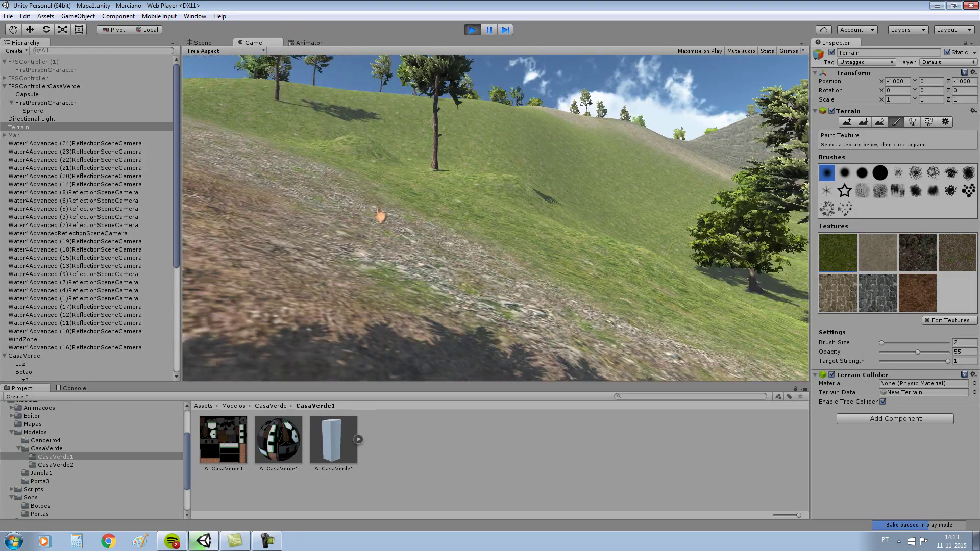
{"action": "key", "text": "w"}
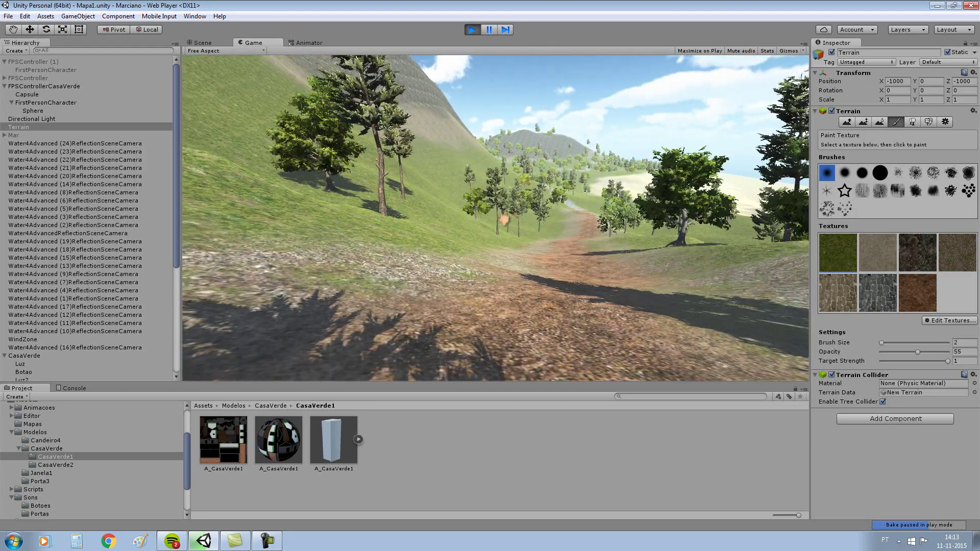
{"action": "key", "text": "w"}
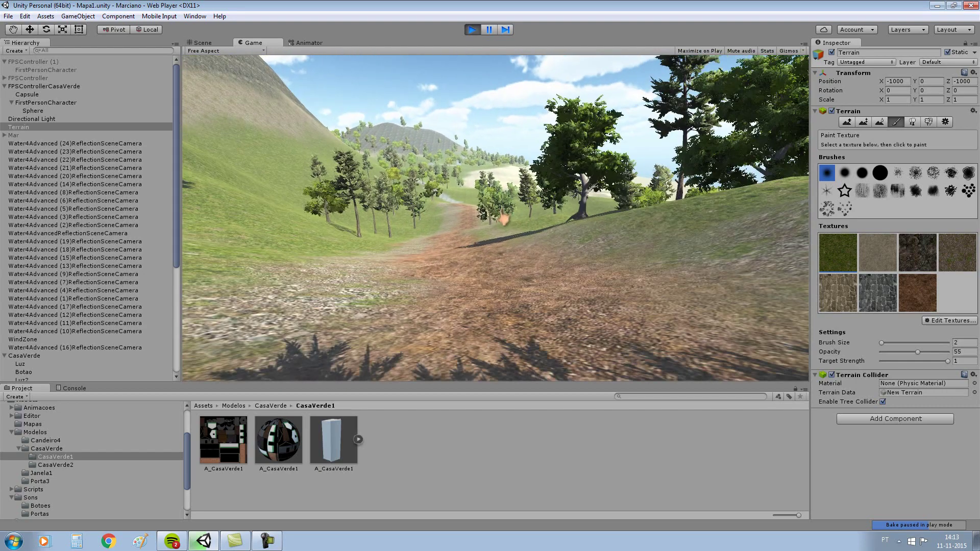
{"action": "key", "text": "w"}
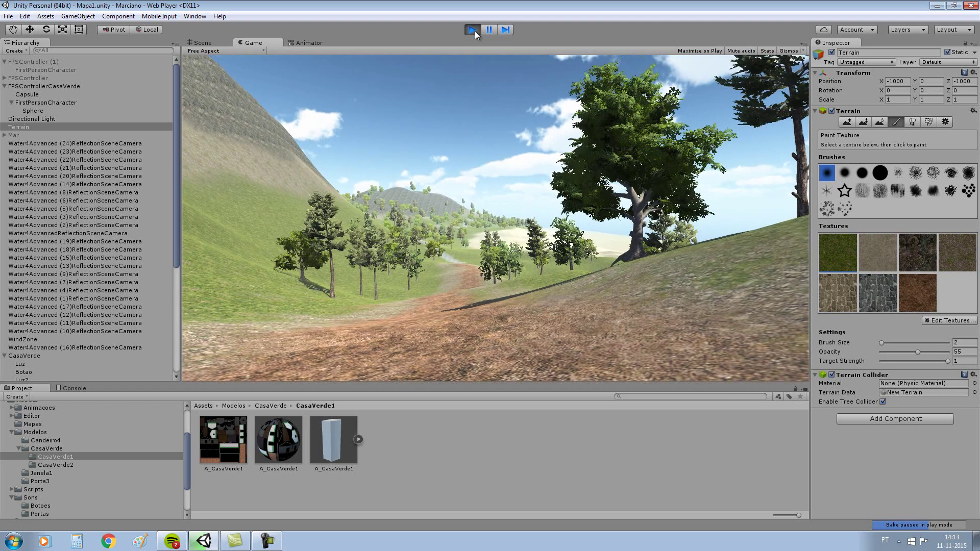
{"action": "left_click", "coordinate": [472, 29]}
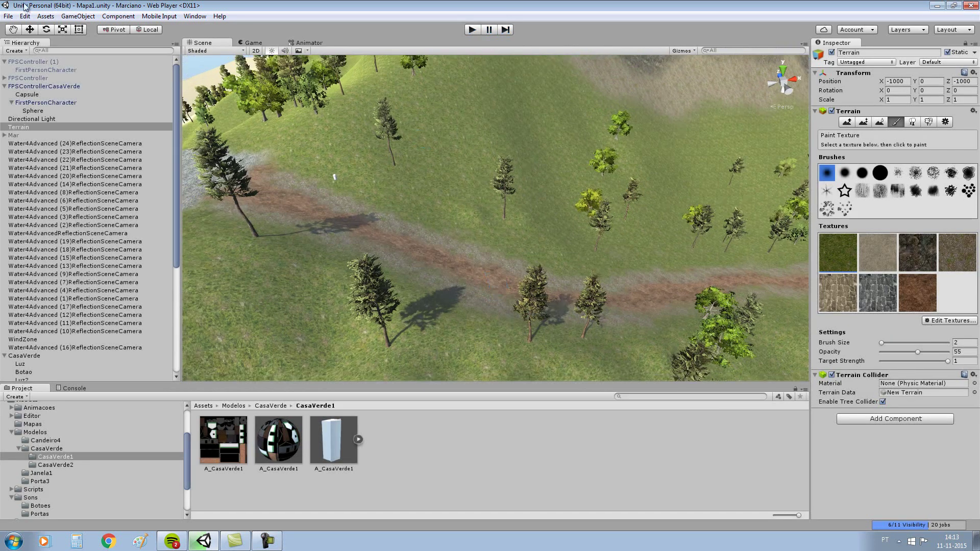
Save the scene and open the Unity Connect service from the Window menu.
{"action": "left_click", "coordinate": [6, 16]}
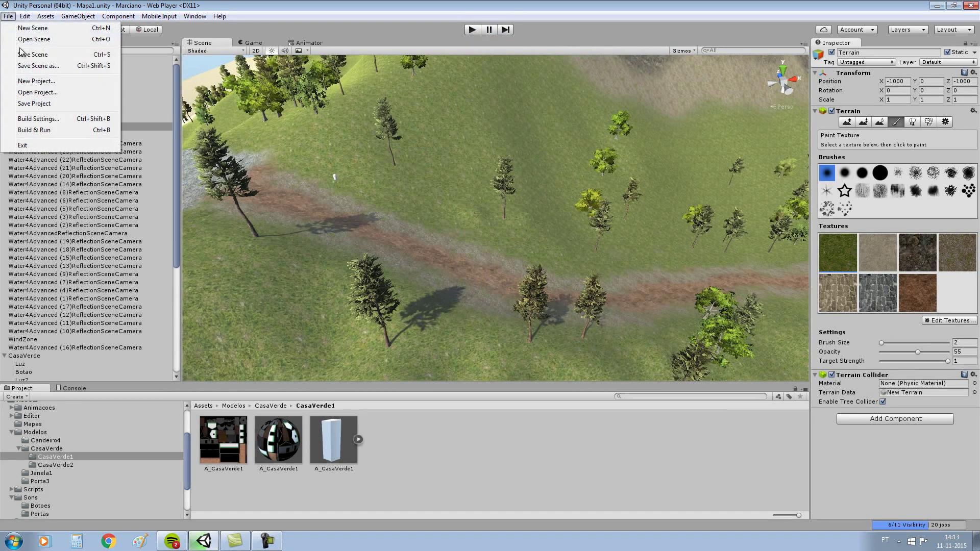
{"action": "left_click", "coordinate": [24, 55]}
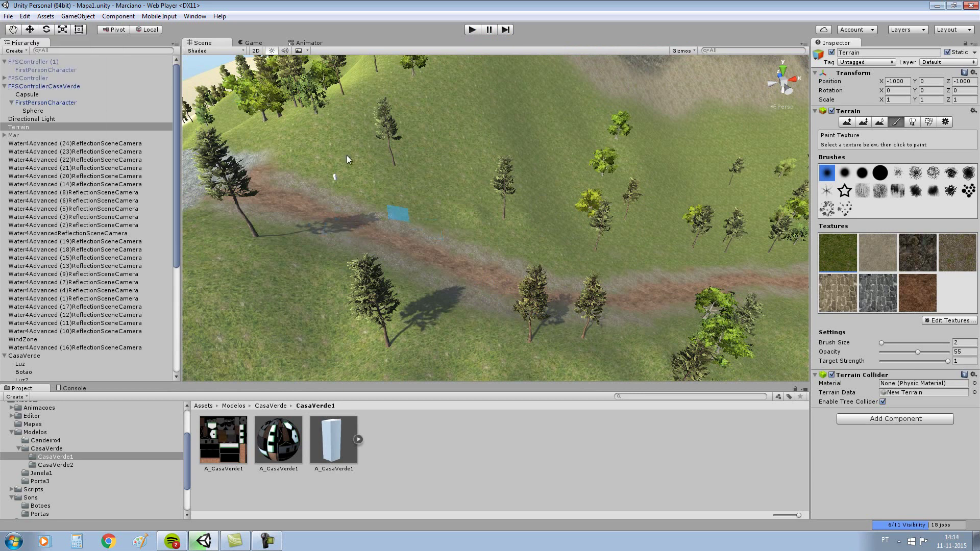
{"action": "left_click", "coordinate": [194, 18]}
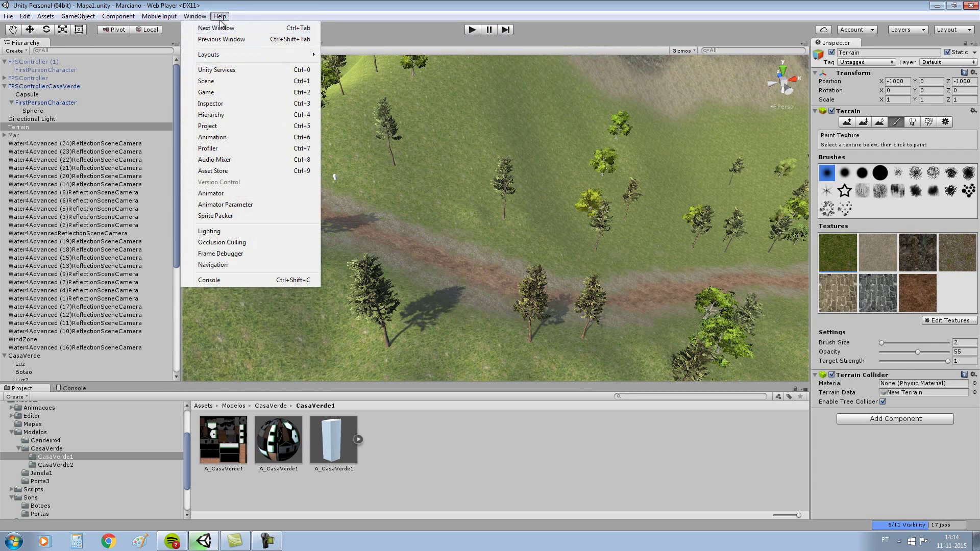
{"action": "mouse_move", "coordinate": [220, 16]}
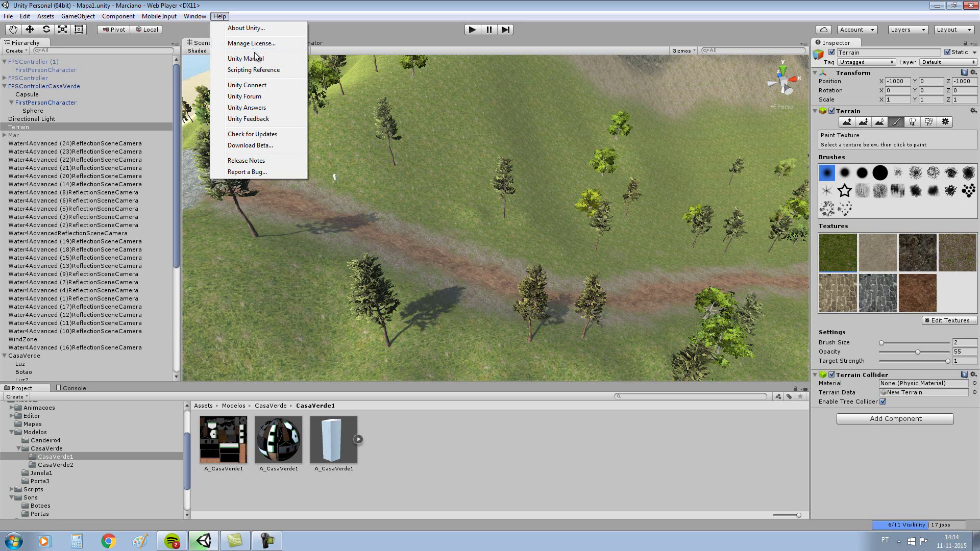
{"action": "left_click", "coordinate": [265, 88]}
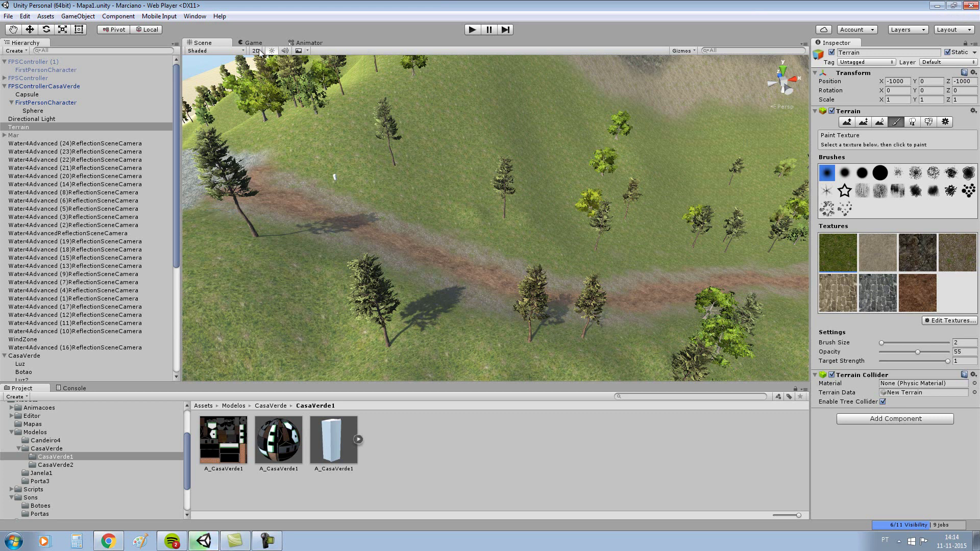
Browse the Help and Window menus, then launch Chrome from the Start menu.
{"action": "left_click", "coordinate": [218, 18]}
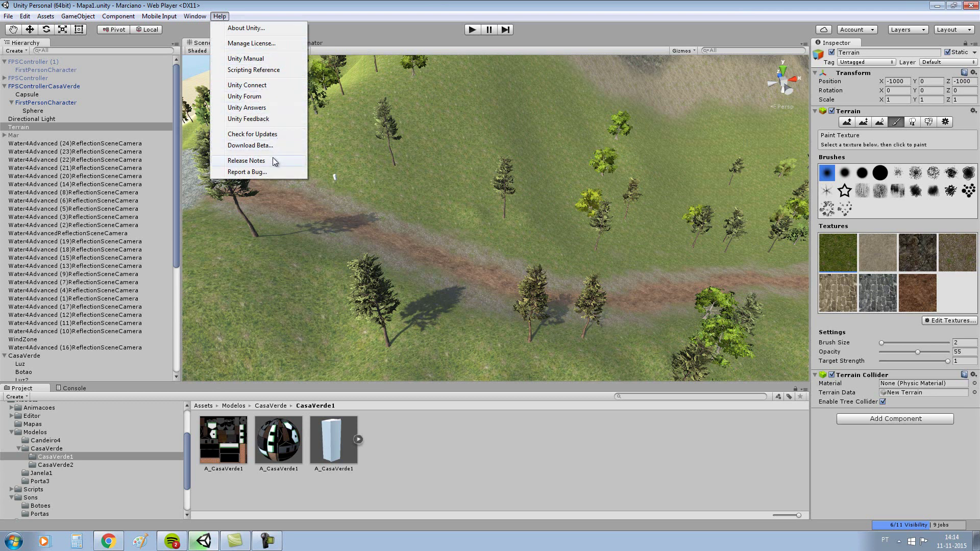
{"action": "mouse_move", "coordinate": [206, 22]}
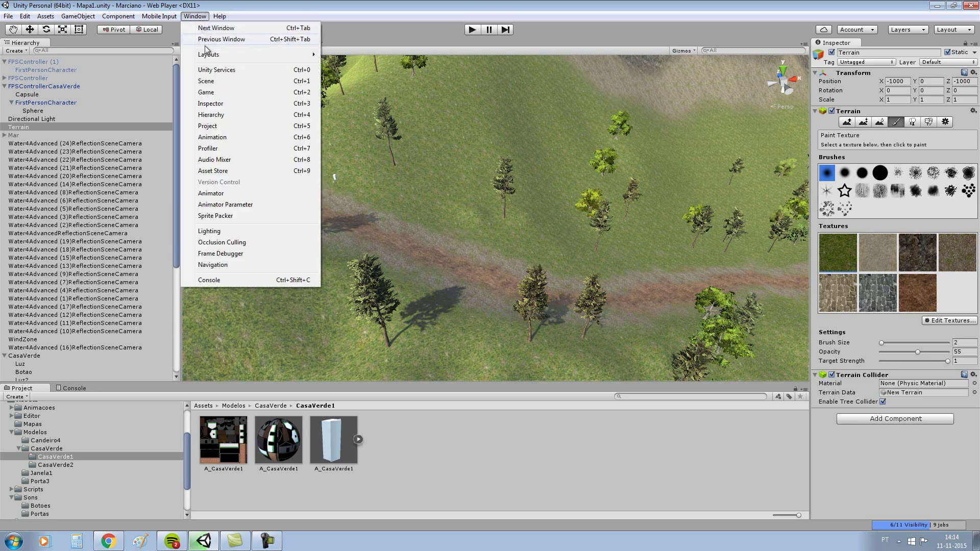
{"action": "left_click", "coordinate": [443, 5]}
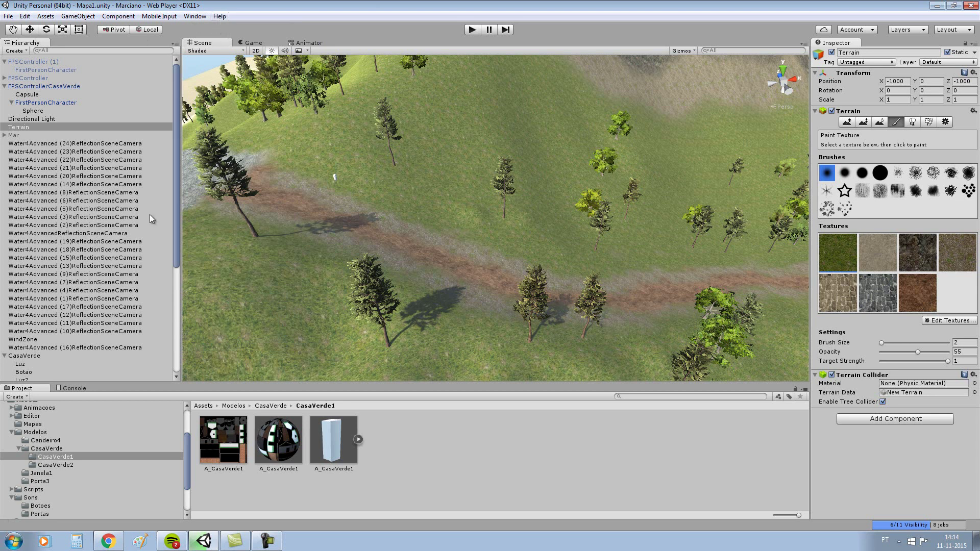
{"action": "left_click", "coordinate": [13, 540]}
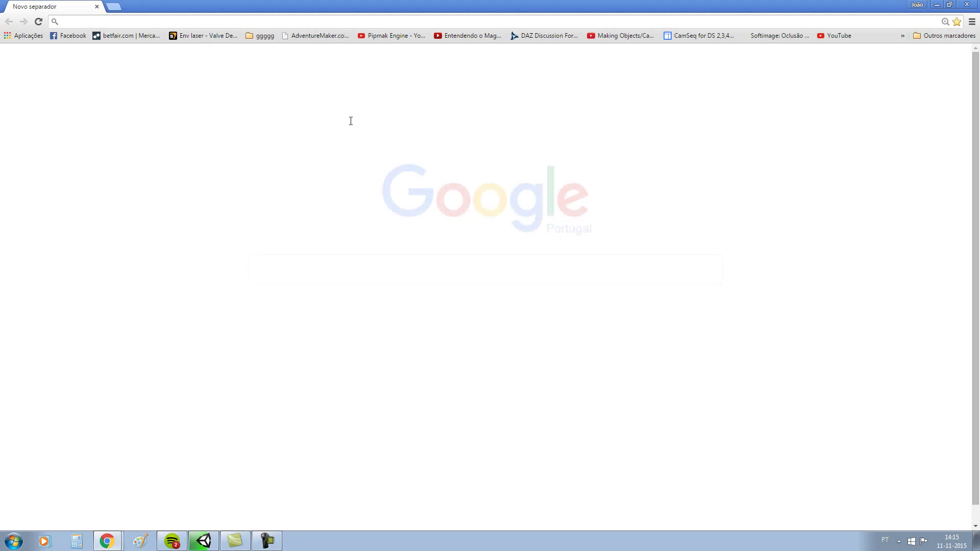
Search Google for 'unity', removing the autocompleted extra words.
{"action": "type", "text": "unity 3d tags youtubes use"}
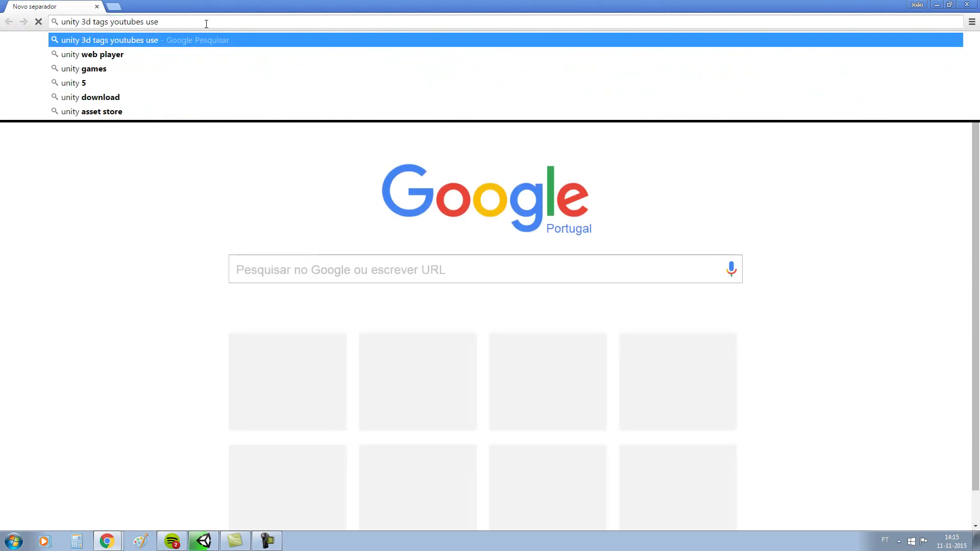
{"action": "left_click_drag", "start_coordinate": [206, 24], "coordinate": [93, 22]}
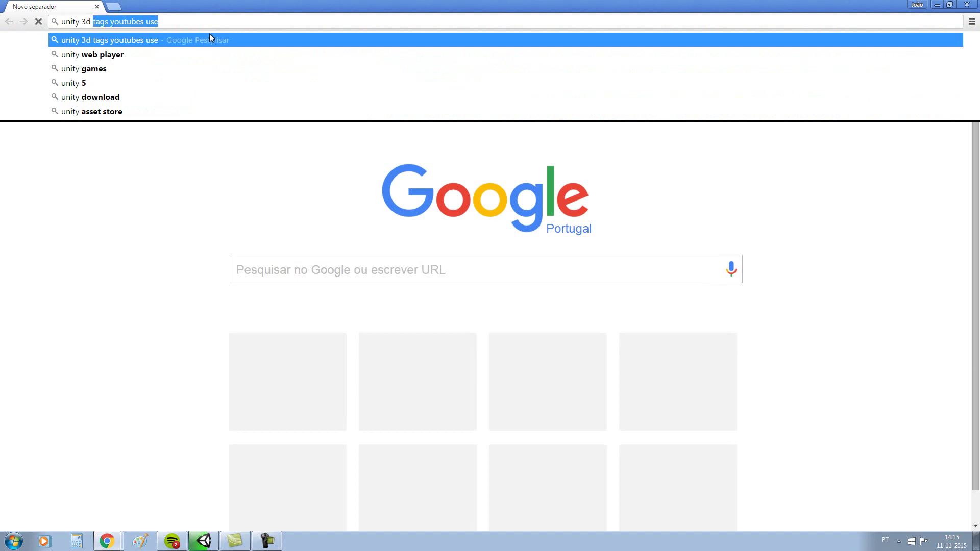
{"action": "key", "text": "BackSpace"}
{"action": "key", "text": "BackSpace"}
{"action": "key", "text": "BackSpace"}
{"action": "key", "text": "Return"}
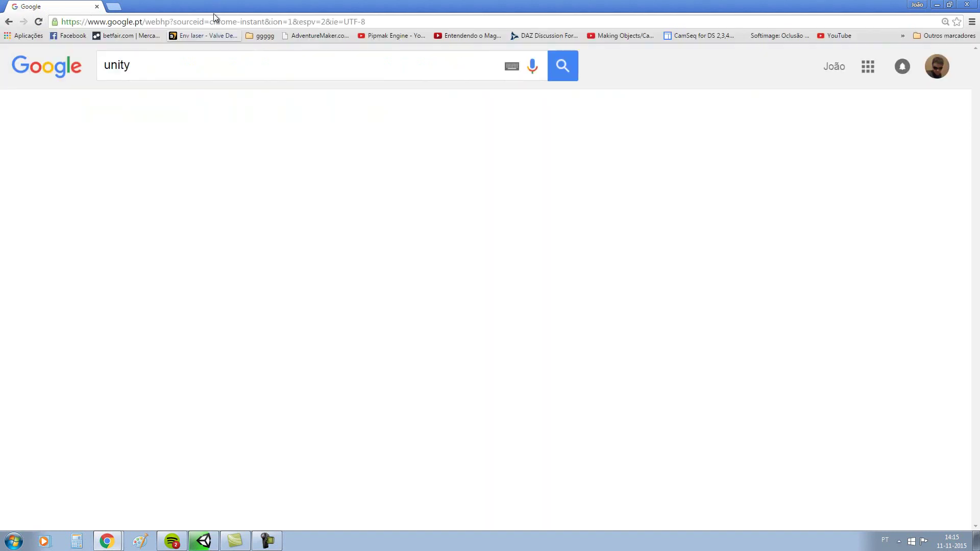
Open the official unity3d.com result and go to its Asset Store.
{"action": "left_click", "coordinate": [123, 183]}
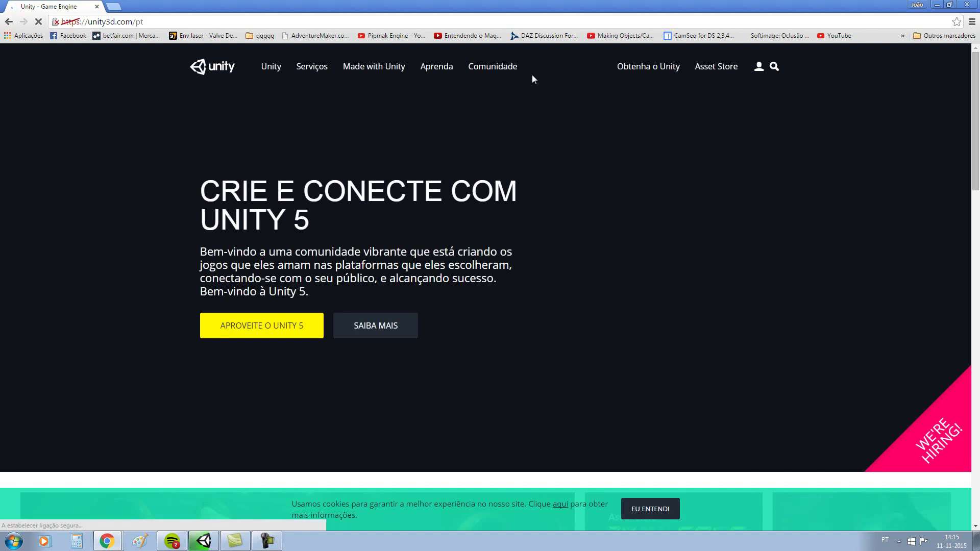
{"action": "left_click", "coordinate": [715, 67]}
{"action": "left_click", "coordinate": [899, 541]}
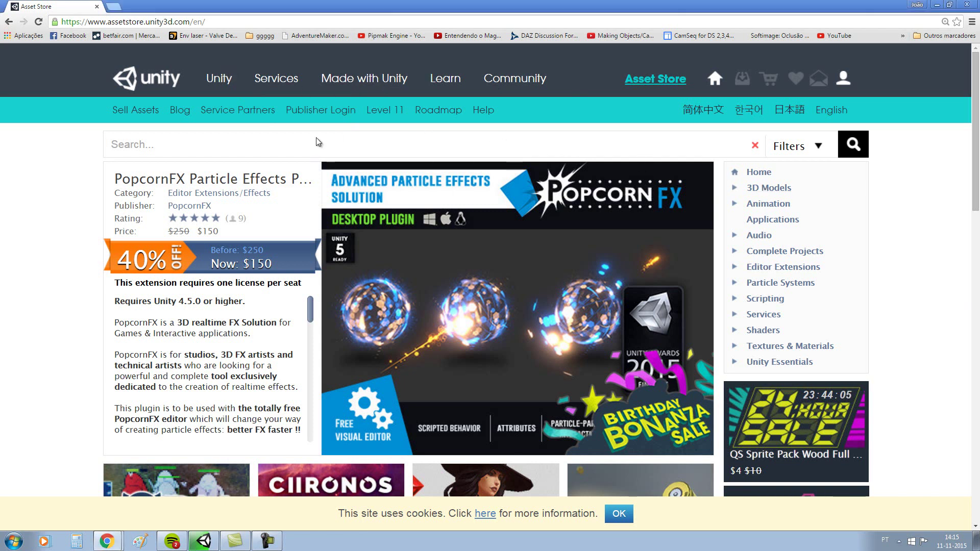
Search the store for 'rocks' and set Maximum Price to FREE.
{"action": "left_click", "coordinate": [156, 146]}
{"action": "type", "text": "rocks"}
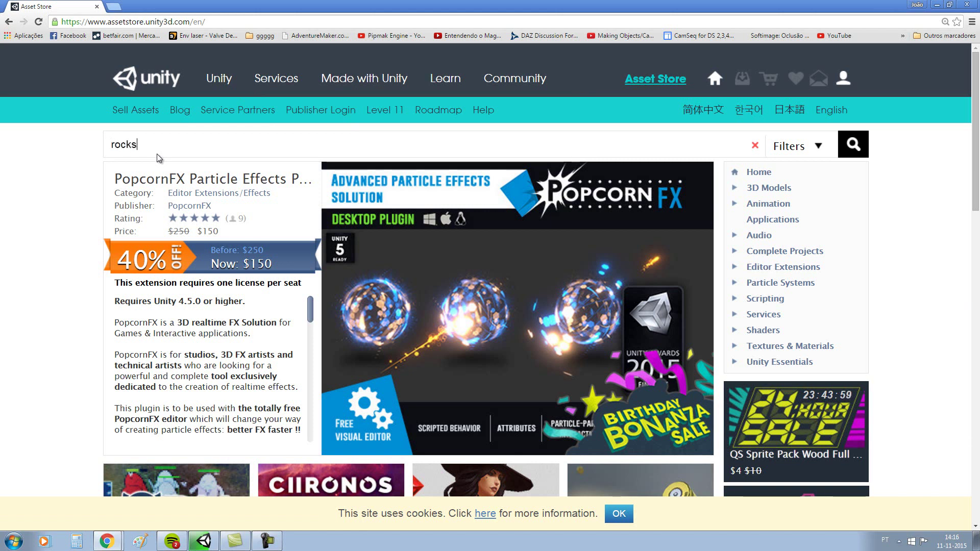
{"action": "key", "text": "Return"}
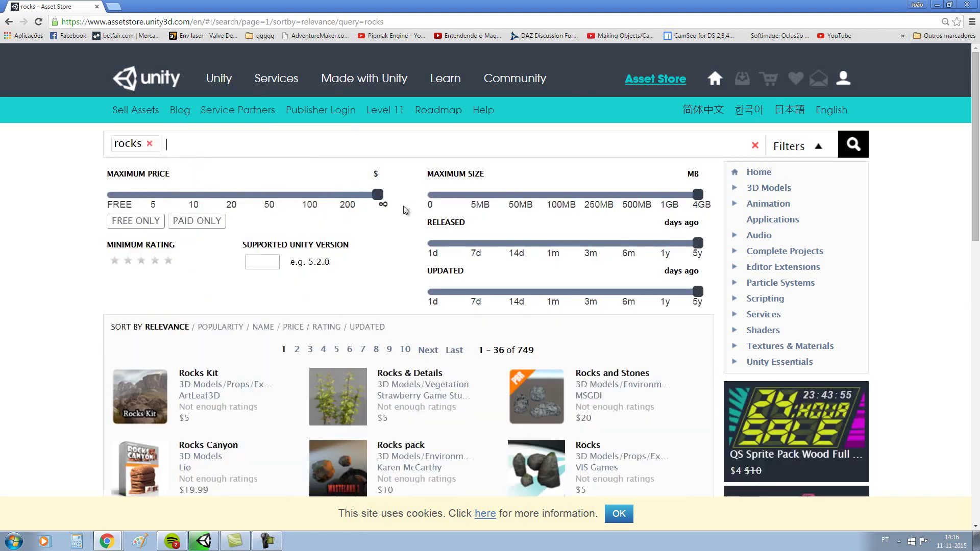
{"action": "left_click_drag", "start_coordinate": [381, 197], "coordinate": [115, 206]}
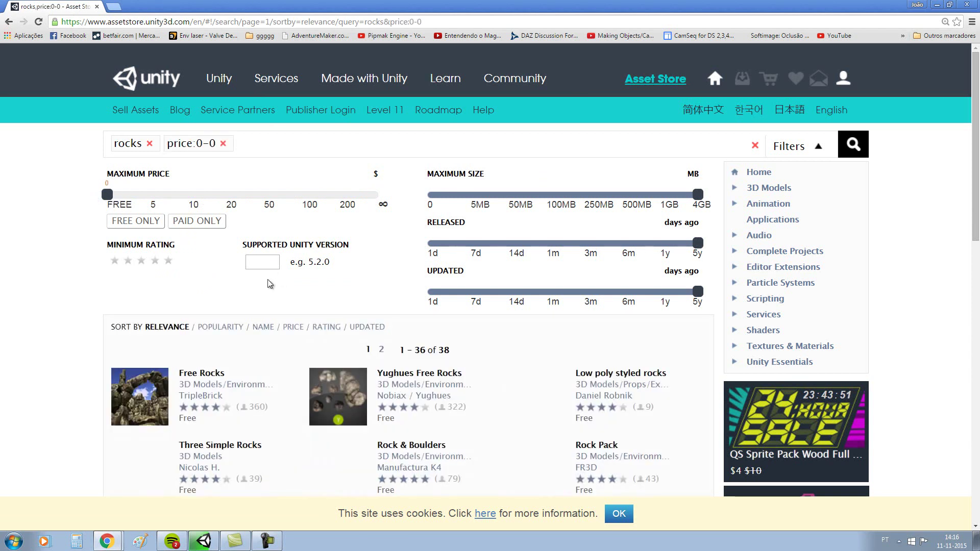
Browse the free results and open the Rocky Meadow Assets page.
{"action": "scroll", "coordinate": [229, 287], "scroll_direction": "down", "scroll_amount": 2}
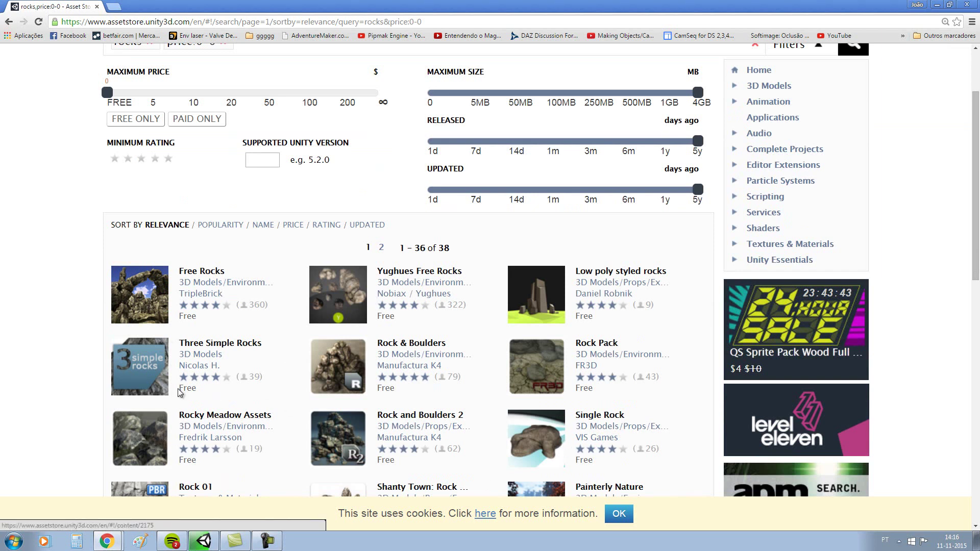
{"action": "scroll", "coordinate": [213, 377], "scroll_direction": "down", "scroll_amount": 5}
{"action": "scroll", "coordinate": [222, 375], "scroll_direction": "down", "scroll_amount": 3}
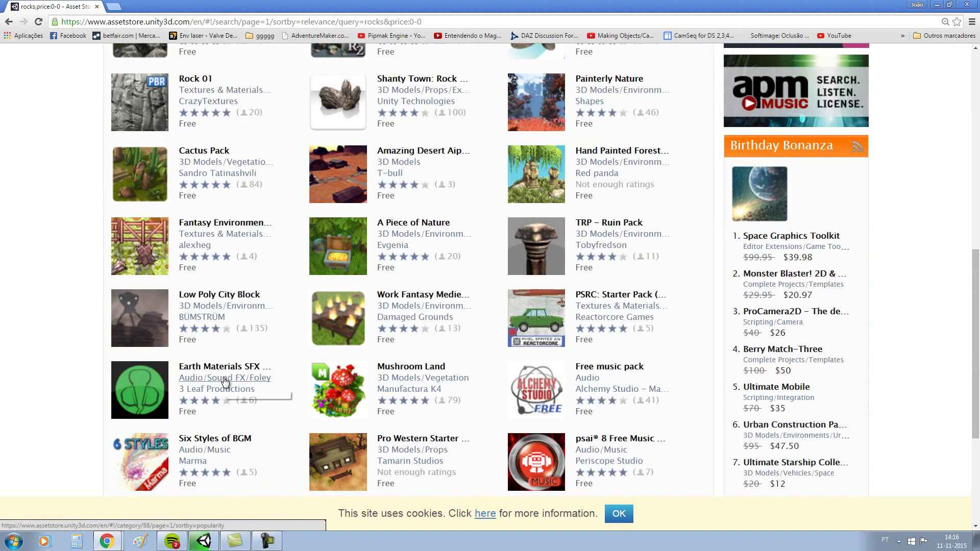
{"action": "scroll", "coordinate": [223, 379], "scroll_direction": "up", "scroll_amount": 6}
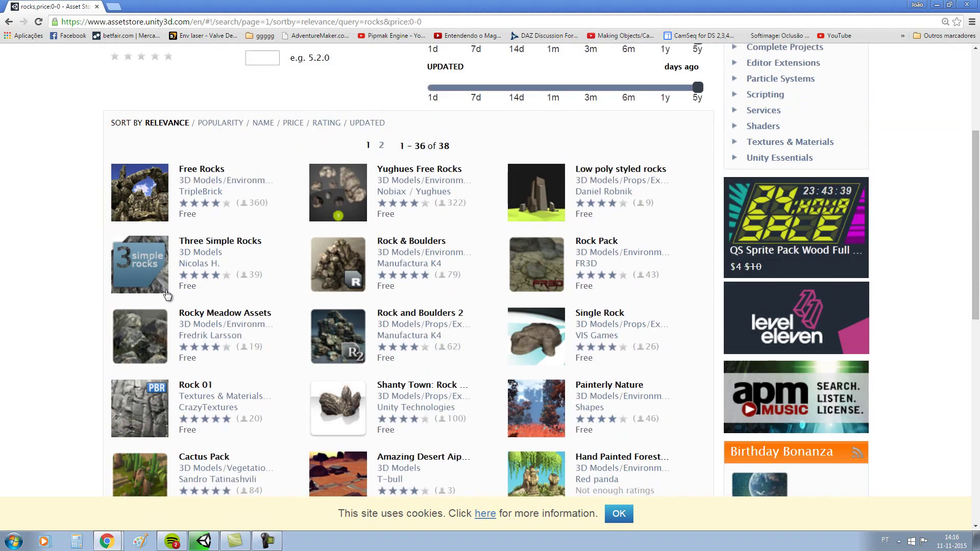
{"action": "left_click", "coordinate": [146, 330]}
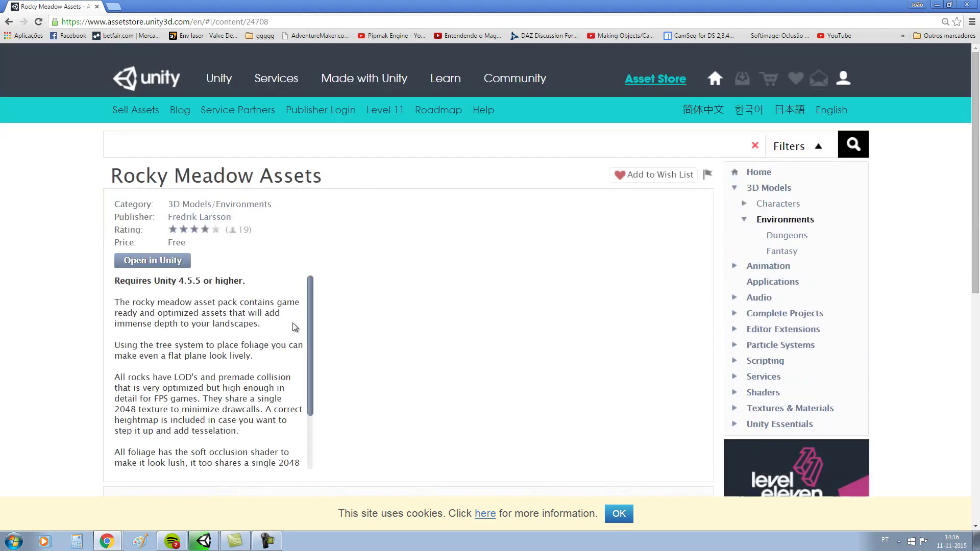
Preview rockBigPillar, rockBigFlat, rockClusterClumped, rockClusterDirectional, rockSmall and rockSnailFossil .fbx models in Package Contents.
{"action": "scroll", "coordinate": [295, 326], "scroll_direction": "down", "scroll_amount": 5}
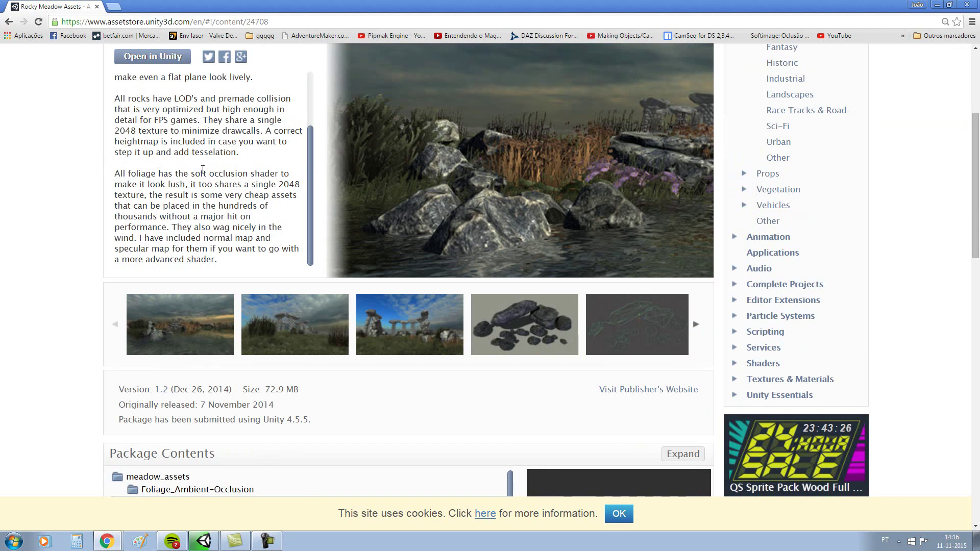
{"action": "scroll", "coordinate": [248, 393], "scroll_direction": "down", "scroll_amount": 3}
{"action": "scroll", "coordinate": [247, 400], "scroll_direction": "down", "scroll_amount": 2}
{"action": "scroll", "coordinate": [247, 400], "scroll_direction": "down", "scroll_amount": 1}
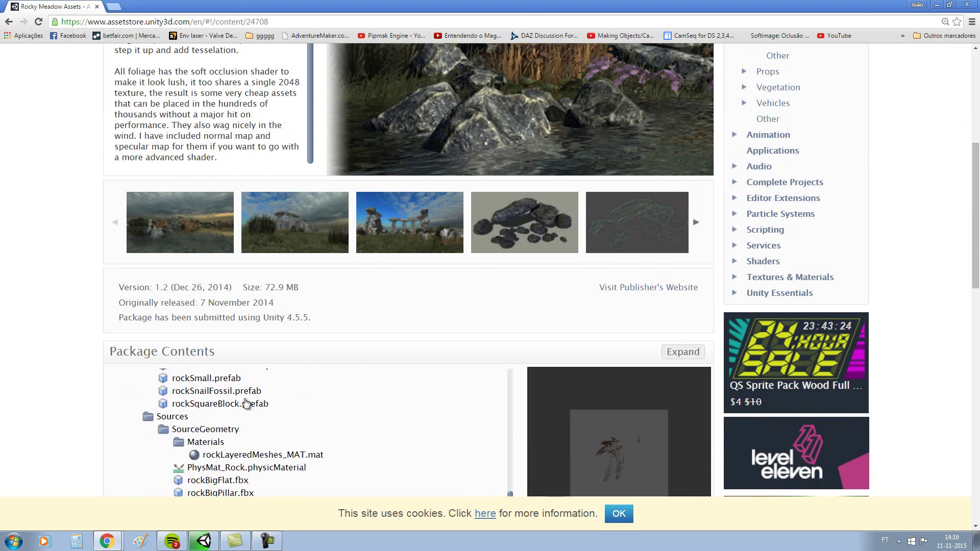
{"action": "scroll", "coordinate": [248, 398], "scroll_direction": "down", "scroll_amount": 4}
{"action": "left_click", "coordinate": [230, 287]}
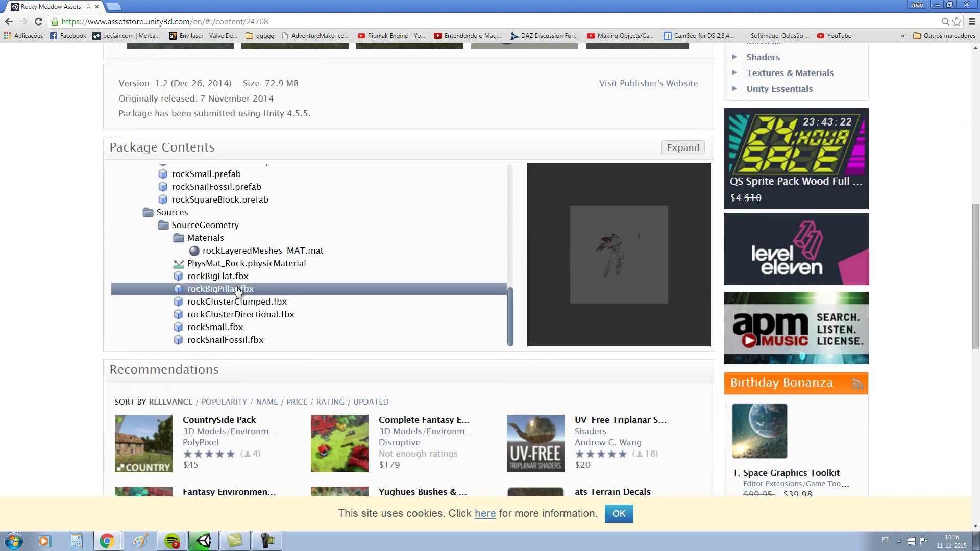
{"action": "left_click", "coordinate": [230, 278]}
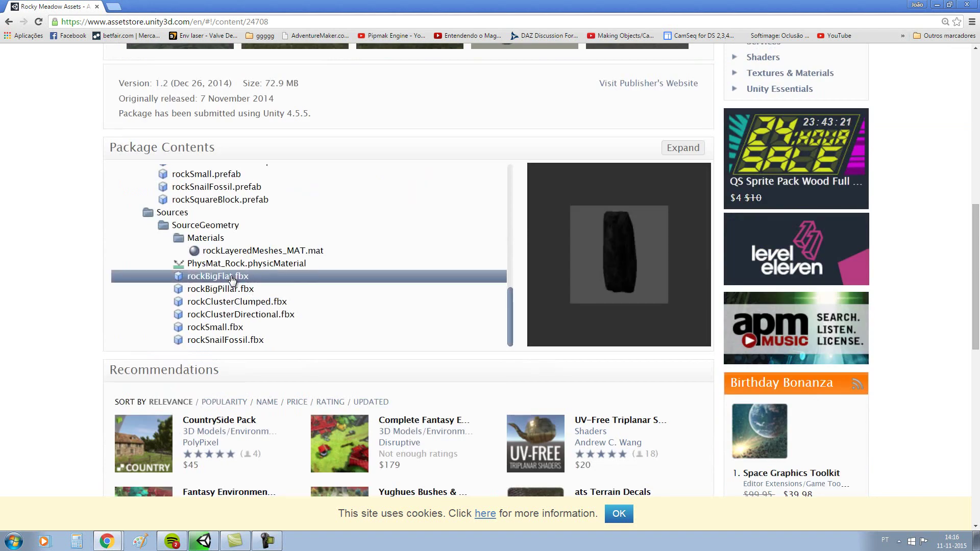
{"action": "left_click", "coordinate": [233, 303]}
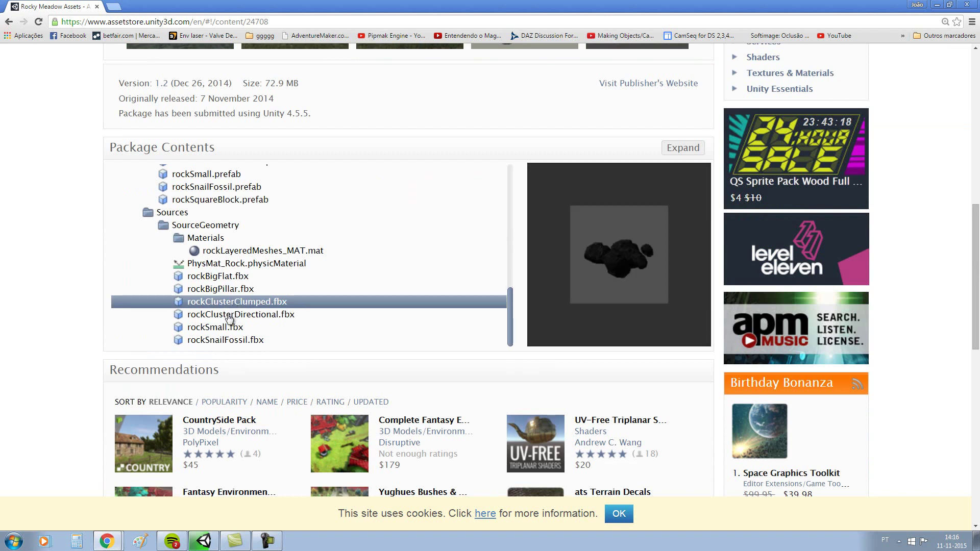
{"action": "left_click", "coordinate": [229, 316]}
{"action": "left_click", "coordinate": [220, 330]}
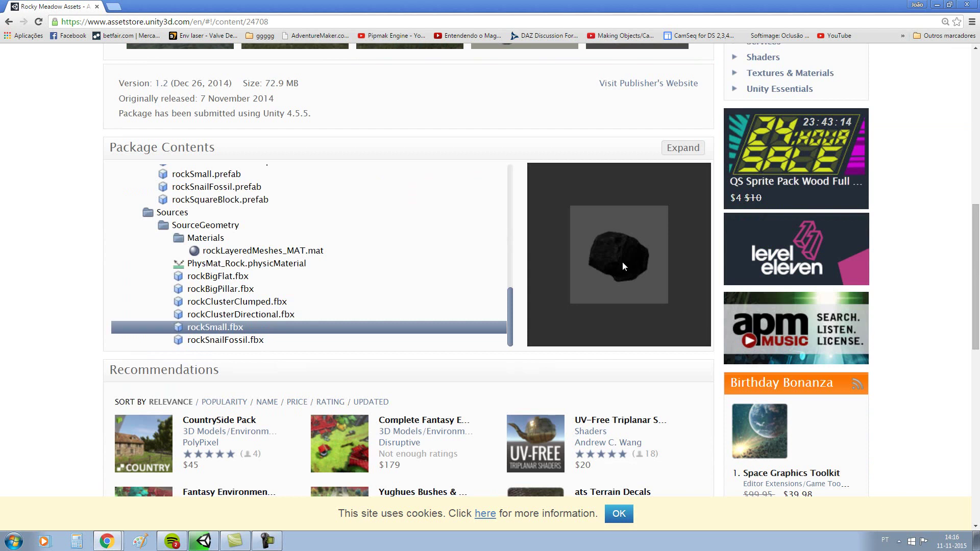
{"action": "left_click", "coordinate": [215, 339]}
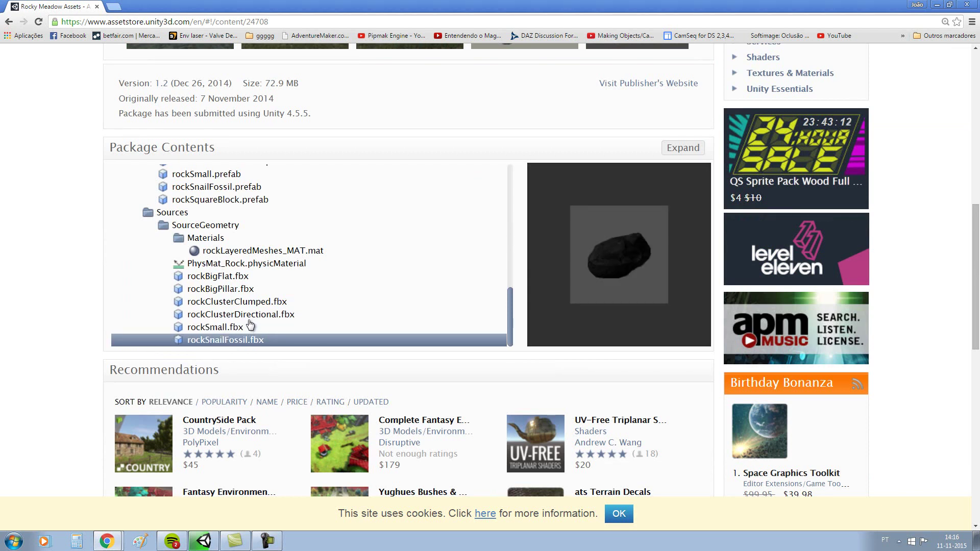
Return to the top of the page and choose Open in Unity.
{"action": "scroll", "coordinate": [249, 325], "scroll_direction": "up", "scroll_amount": 3}
{"action": "scroll", "coordinate": [248, 325], "scroll_direction": "up", "scroll_amount": 5}
{"action": "scroll", "coordinate": [248, 325], "scroll_direction": "up", "scroll_amount": 5}
{"action": "scroll", "coordinate": [246, 317], "scroll_direction": "up", "scroll_amount": 5}
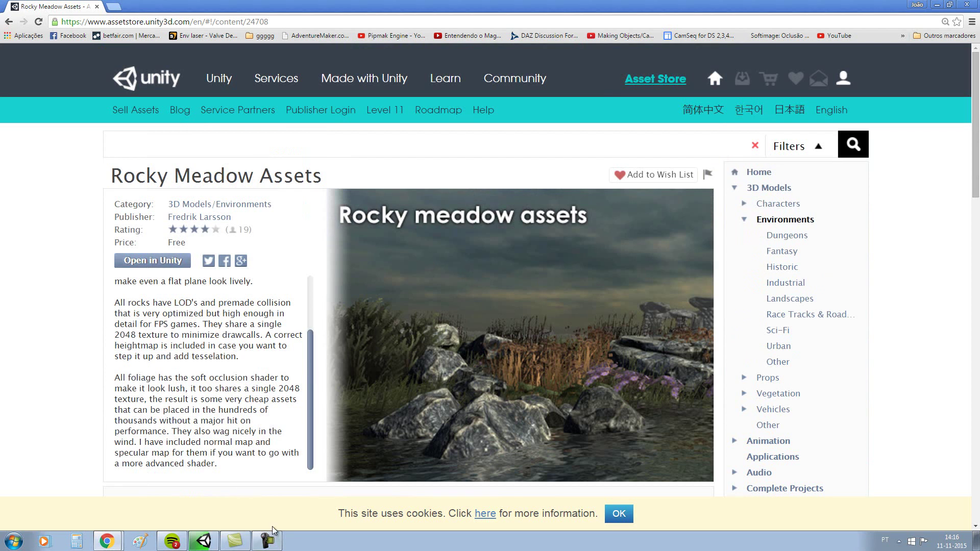
{"action": "mouse_move", "coordinate": [206, 541]}
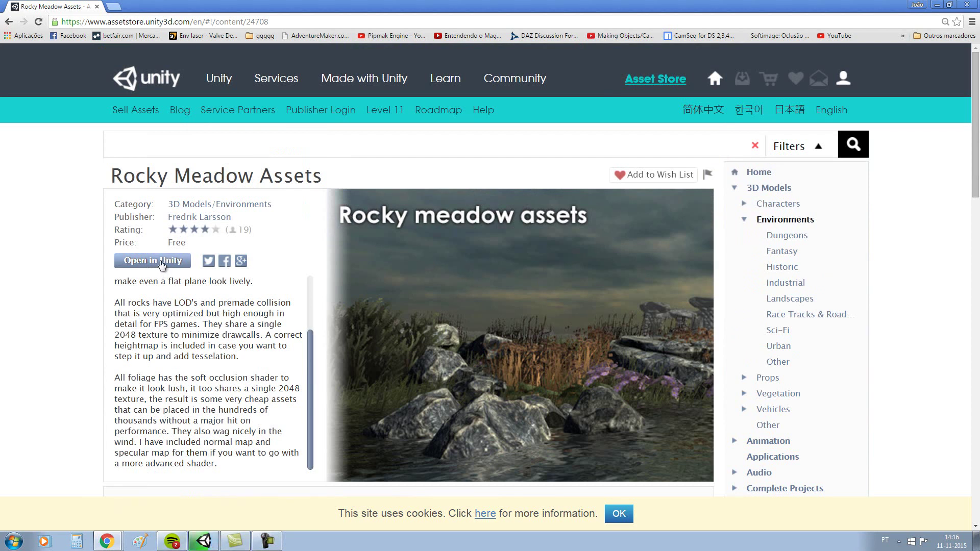
{"action": "left_click", "coordinate": [162, 265]}
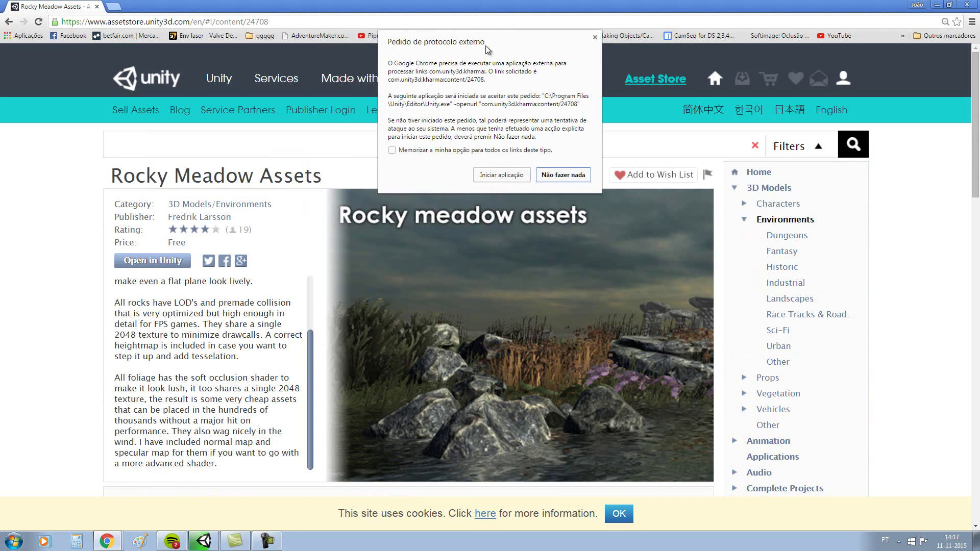
Confirm 'Iniciar aplicação' so Chrome launches the Unity Editor.
{"action": "left_click", "coordinate": [508, 178]}
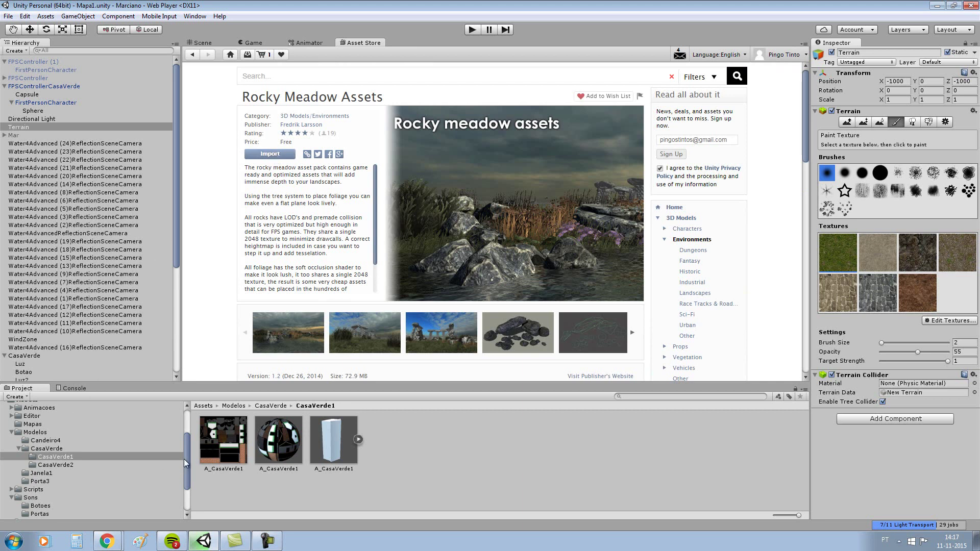
Import Rocky Meadow Assets and confirm importing all its files in the Importing package dialog.
{"action": "left_click_drag", "start_coordinate": [183, 458], "coordinate": [183, 421]}
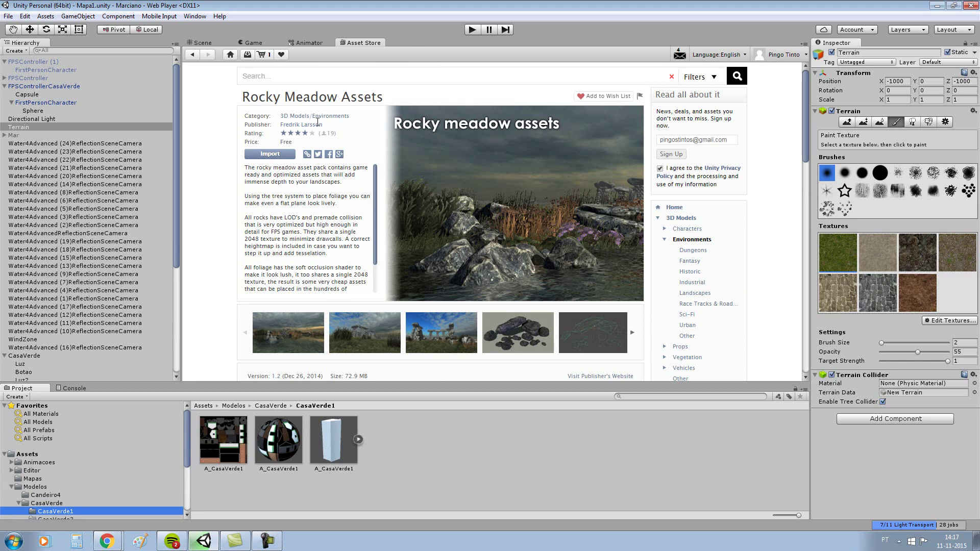
{"action": "left_click", "coordinate": [279, 155]}
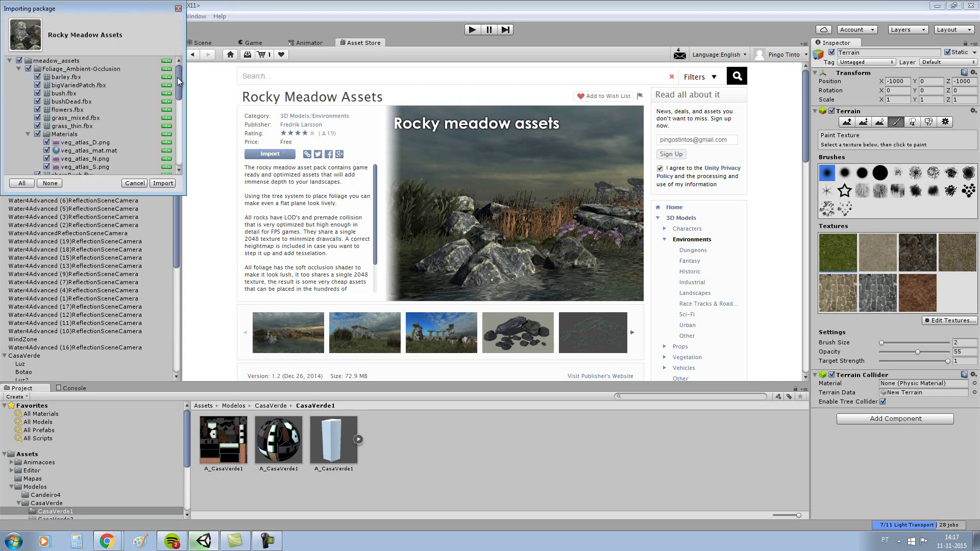
{"action": "left_click_drag", "start_coordinate": [178, 80], "coordinate": [173, 148]}
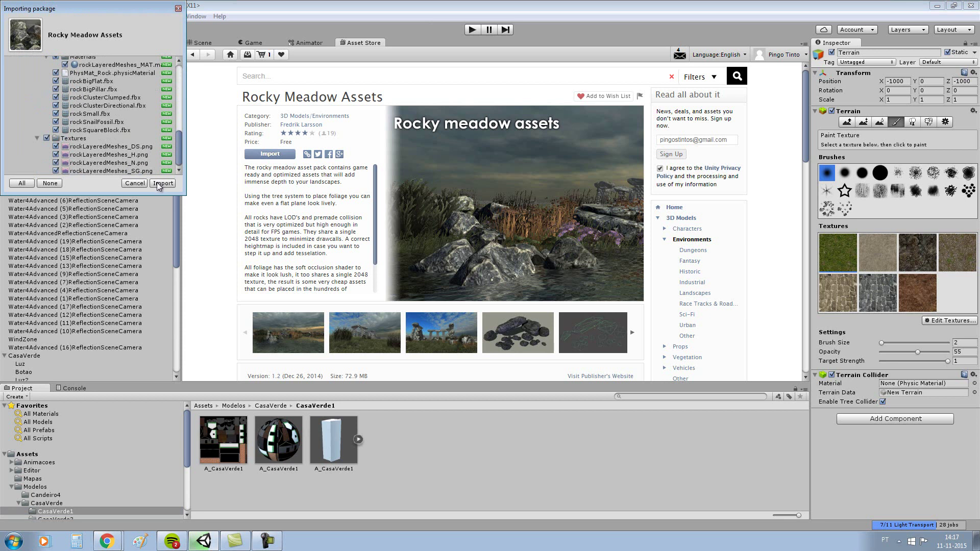
{"action": "left_click", "coordinate": [160, 184]}
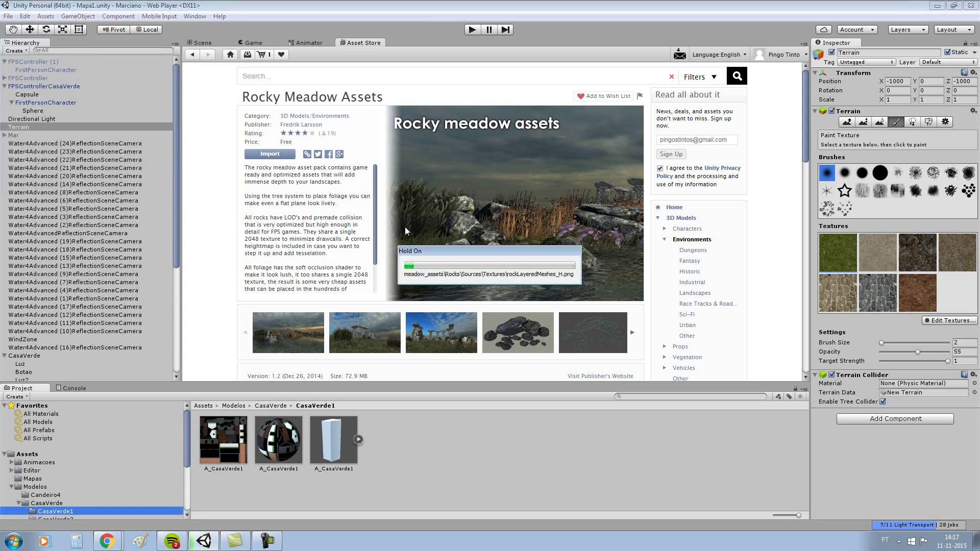
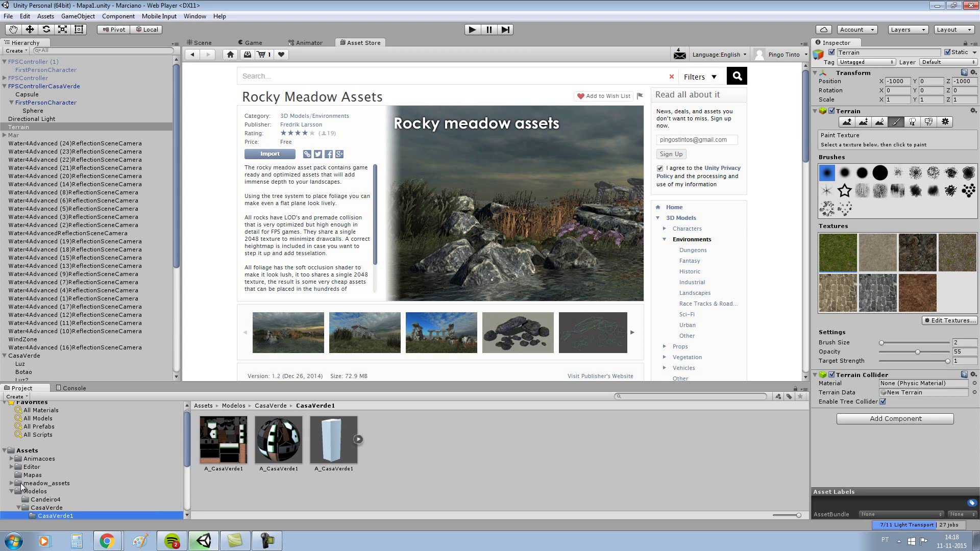
Show the meadow_assets folder and collapse the Modelos folder and CasaVerde children.
{"action": "left_click", "coordinate": [39, 484]}
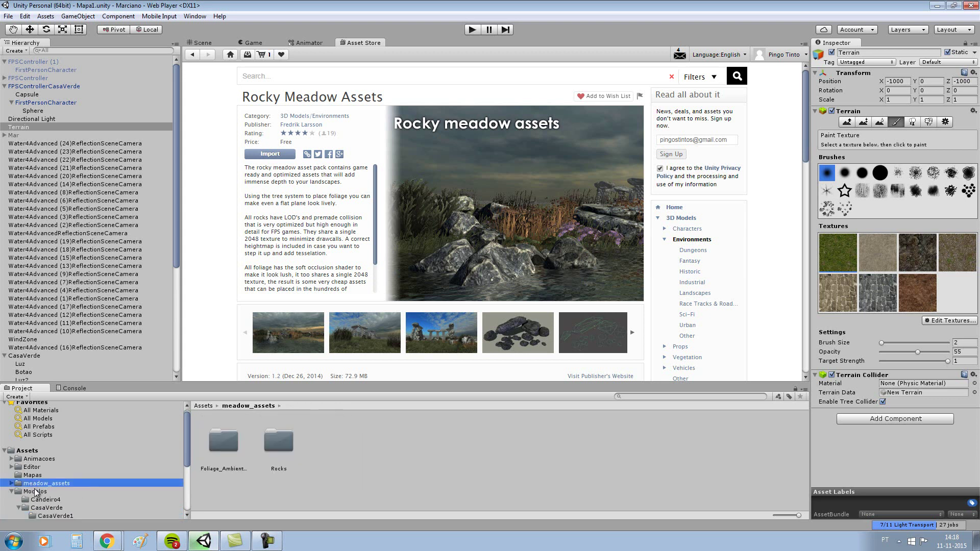
{"action": "left_click", "coordinate": [12, 492]}
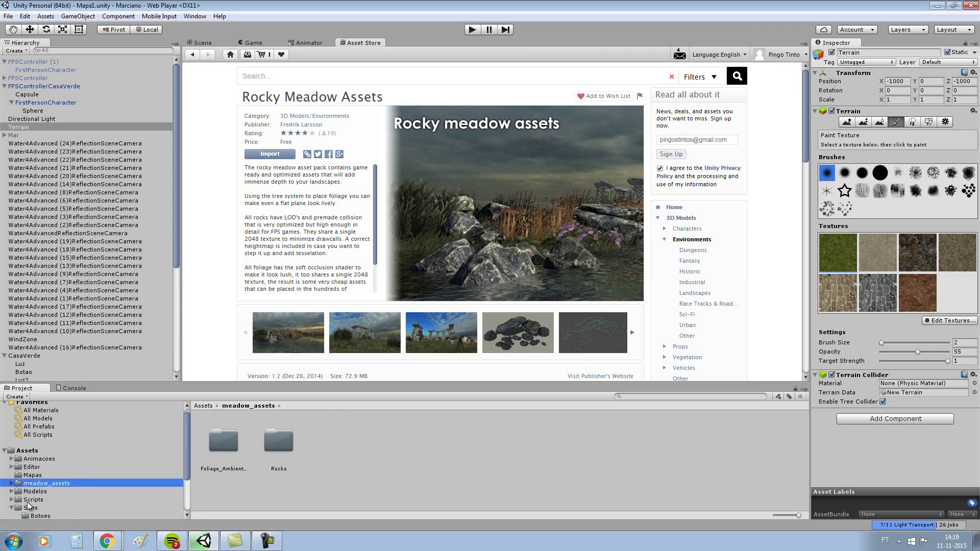
{"action": "scroll", "coordinate": [31, 306], "scroll_direction": "down", "scroll_amount": 5}
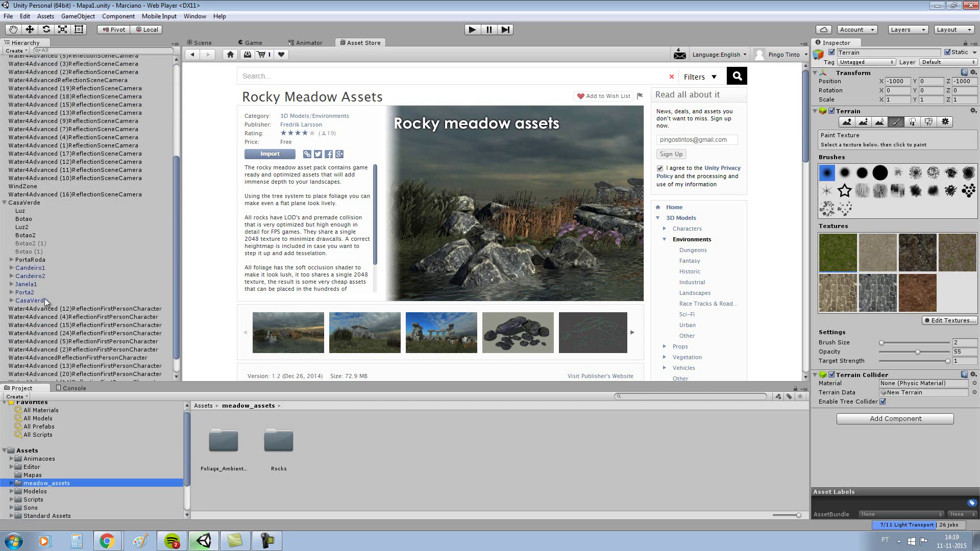
{"action": "left_click", "coordinate": [5, 204]}
{"action": "left_click", "coordinate": [4, 203]}
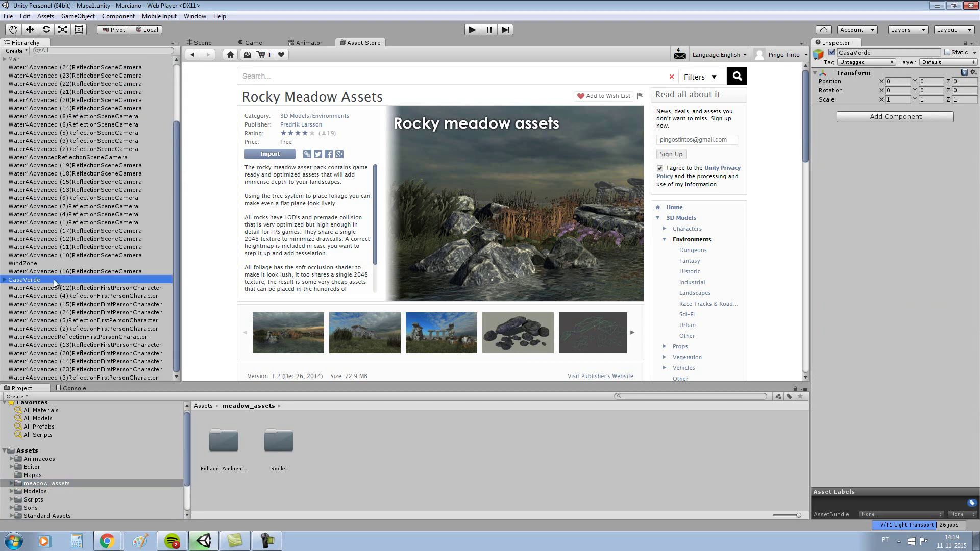
{"action": "left_click_drag", "start_coordinate": [176, 243], "coordinate": [180, 184]}
Delete the batches of Water4Advanced reflection scene cameras and ReflectionFirstPersonCharacter objects.
{"action": "left_click", "coordinate": [79, 143]}
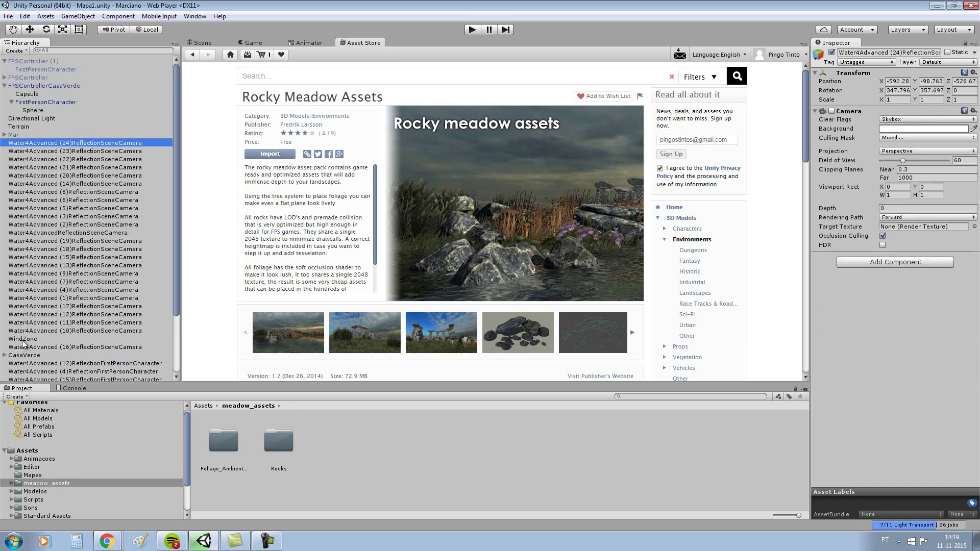
{"action": "left_click", "coordinate": [53, 331], "text": "shift"}
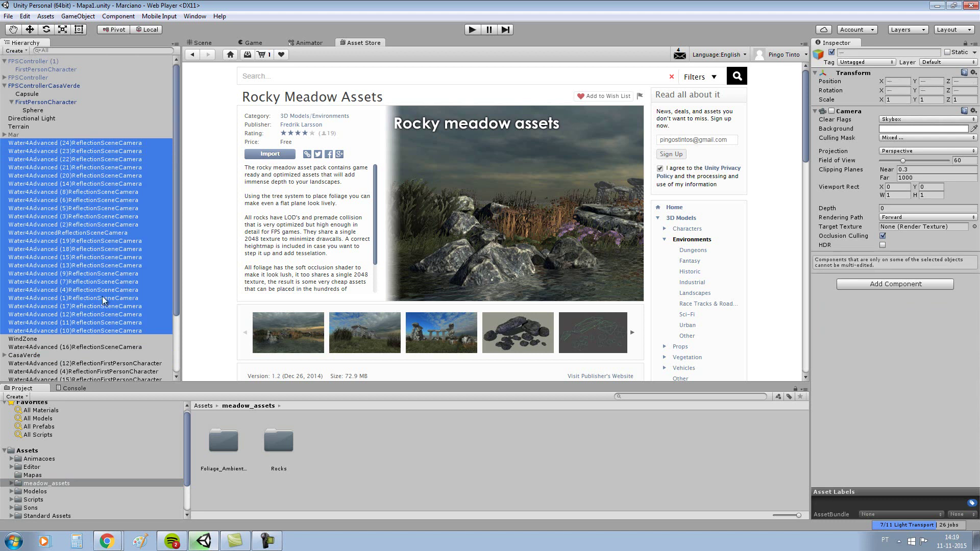
{"action": "key", "text": "Delete"}
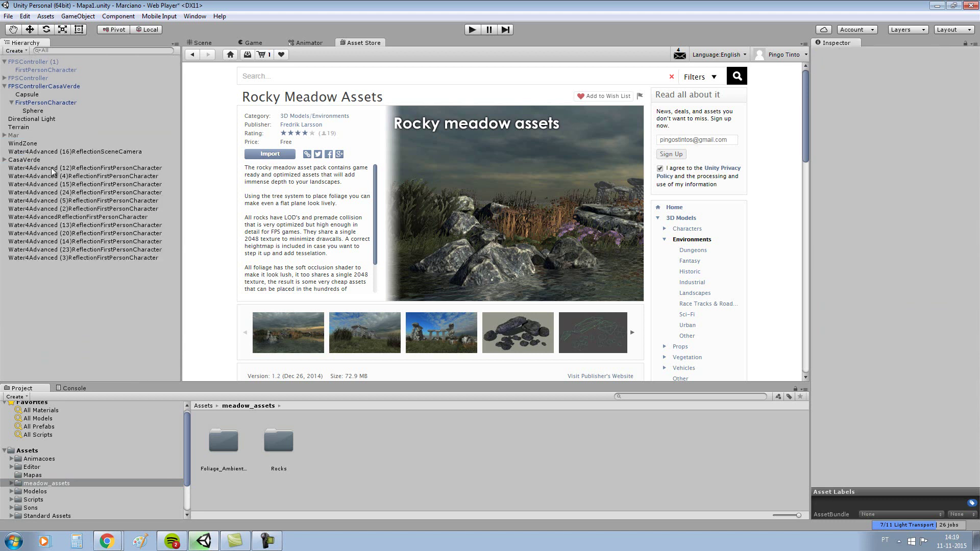
{"action": "left_click", "coordinate": [54, 168]}
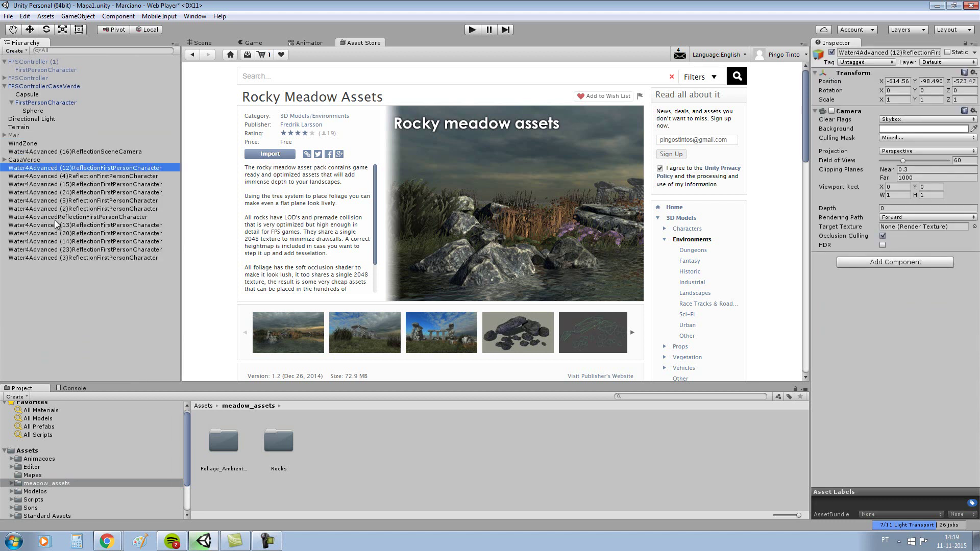
{"action": "left_click", "coordinate": [63, 258], "text": "shift"}
{"action": "key", "text": "Delete"}
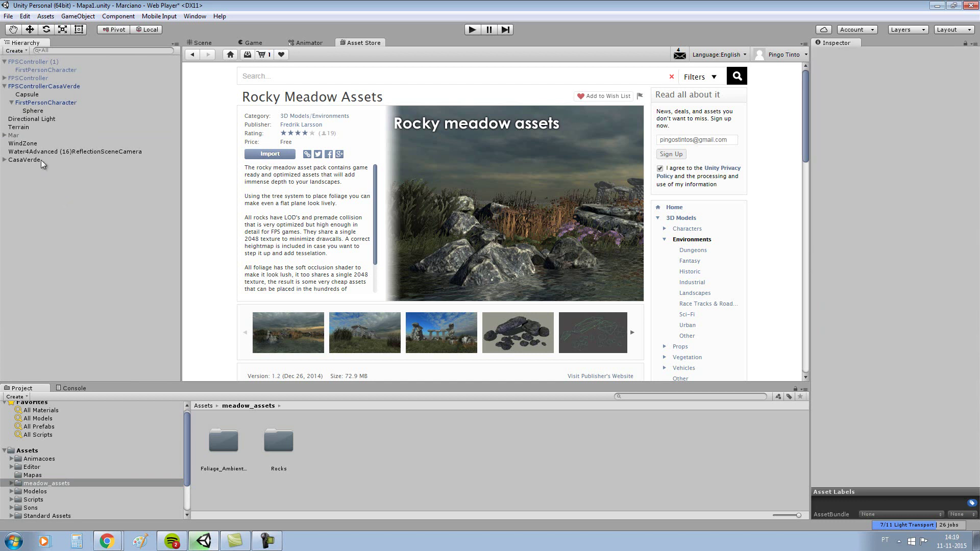
Delete the last remaining reflection camera, then check WindZone and CasaVerde.
{"action": "left_click", "coordinate": [56, 152]}
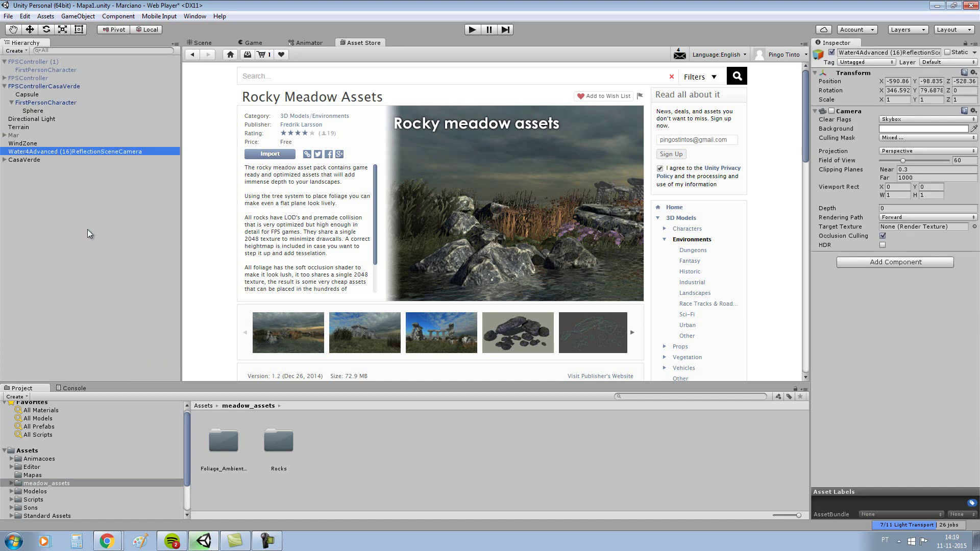
{"action": "key", "text": "Delete"}
{"action": "left_click", "coordinate": [22, 145]}
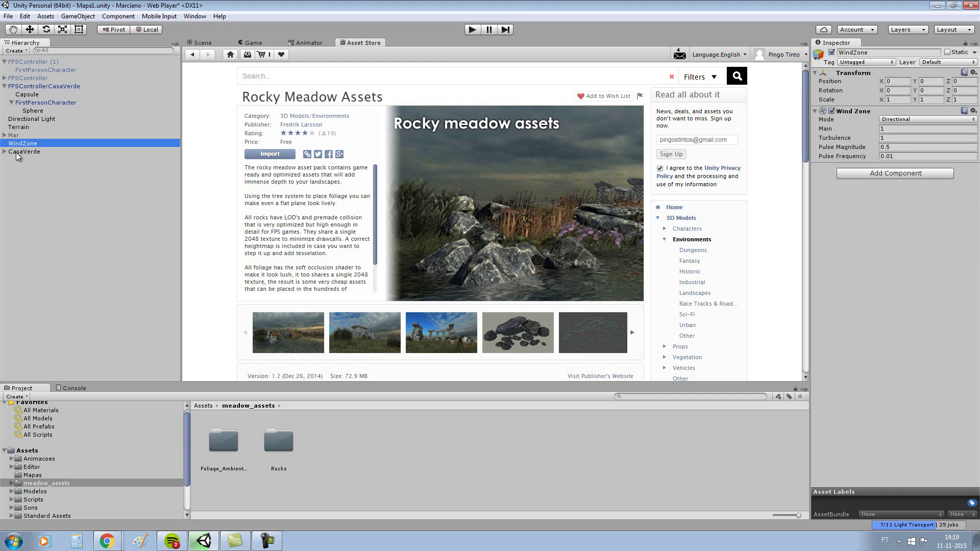
{"action": "left_click", "coordinate": [18, 152]}
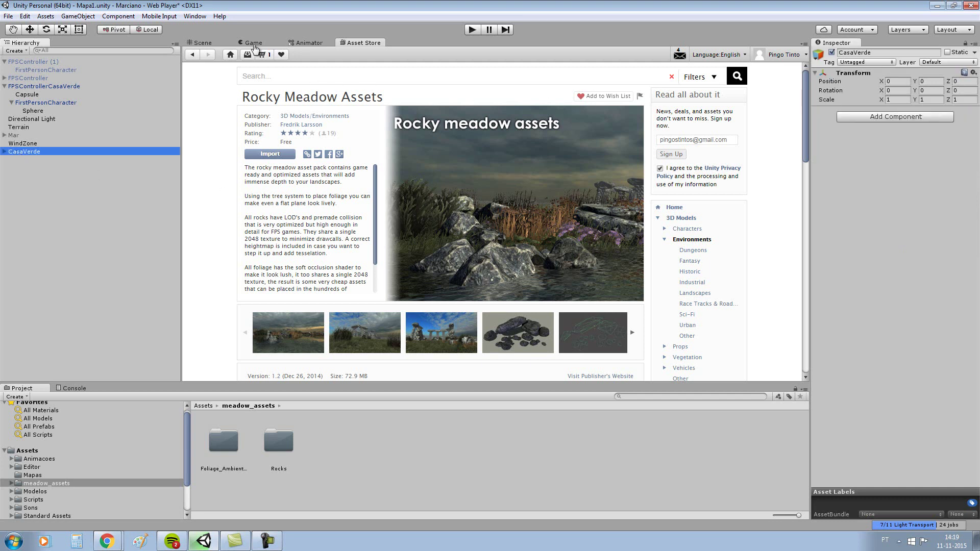
Return to the Scene view over the dirt path and save the scene.
{"action": "left_click", "coordinate": [204, 44]}
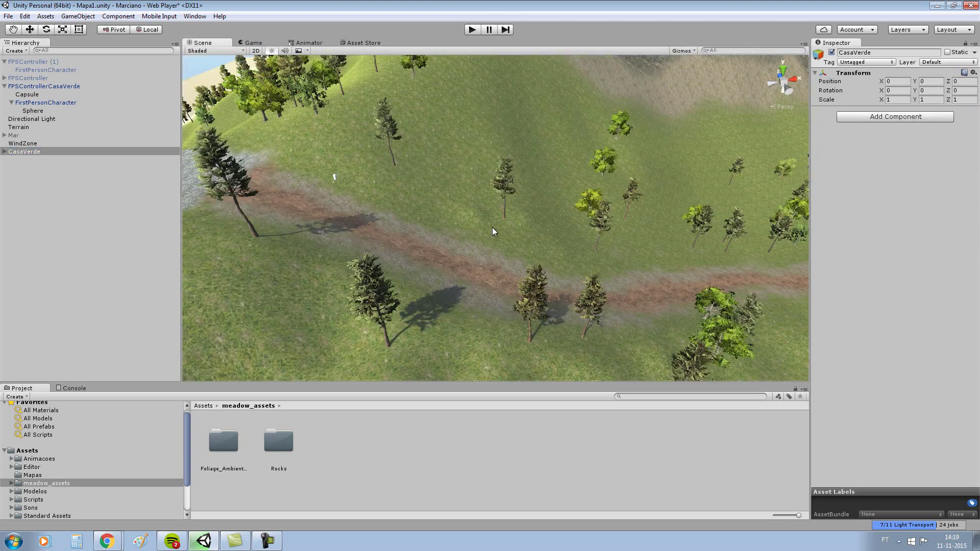
{"action": "right_click_drag", "start_coordinate": [461, 198], "coordinate": [418, 187]}
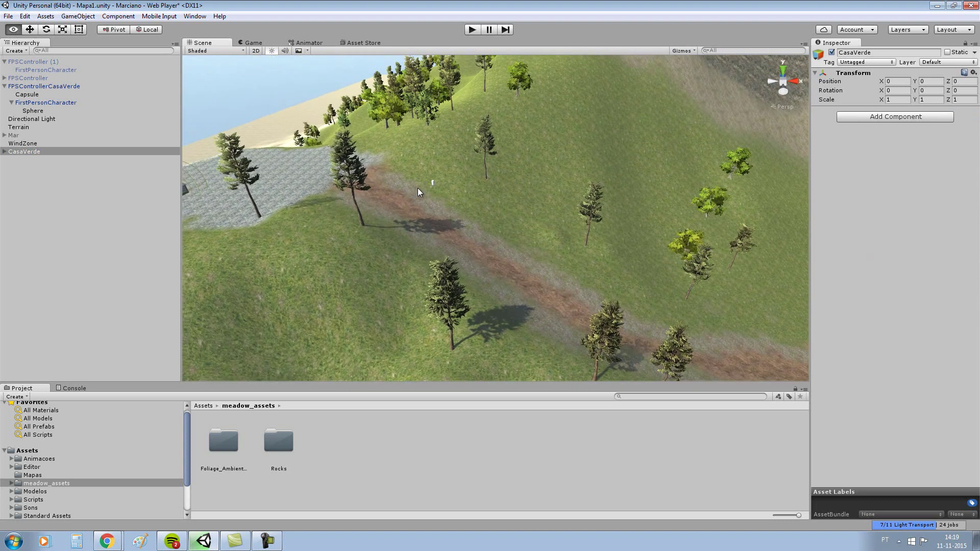
{"action": "scroll", "coordinate": [427, 186], "scroll_direction": "up", "scroll_amount": 1}
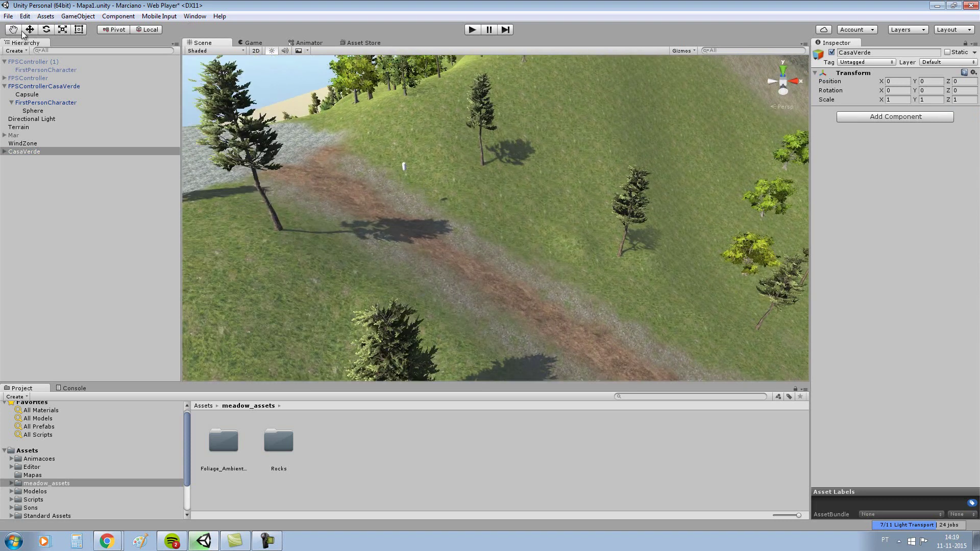
{"action": "left_click", "coordinate": [8, 16]}
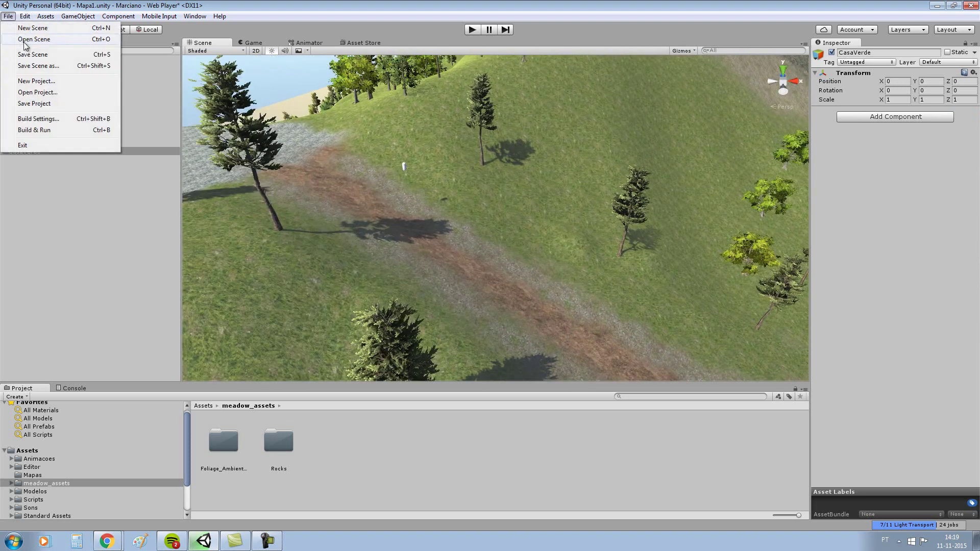
{"action": "left_click", "coordinate": [26, 56]}
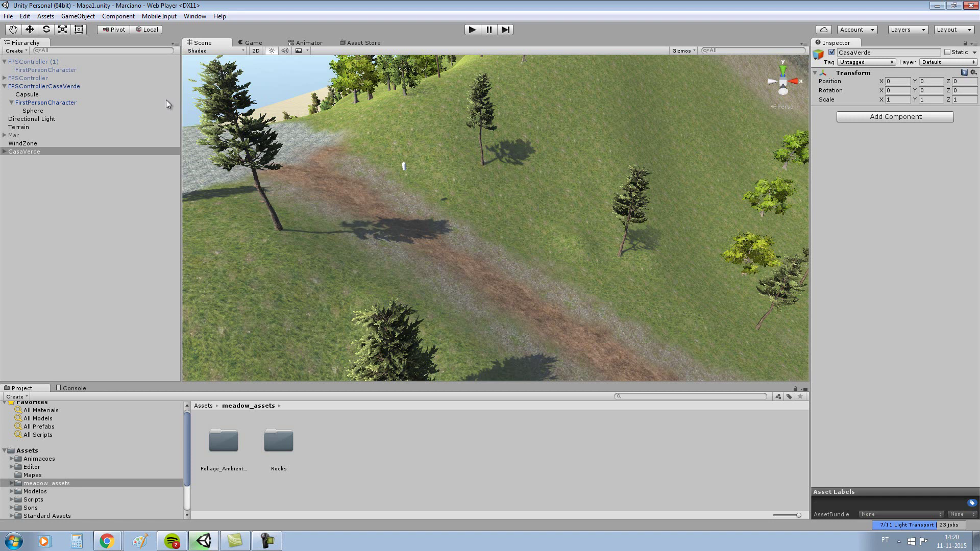
Review the FPS controllers, Directional Light, Terrain, Mar, WindZone and CasaVerde in the Hierarchy.
{"action": "left_click", "coordinate": [5, 104]}
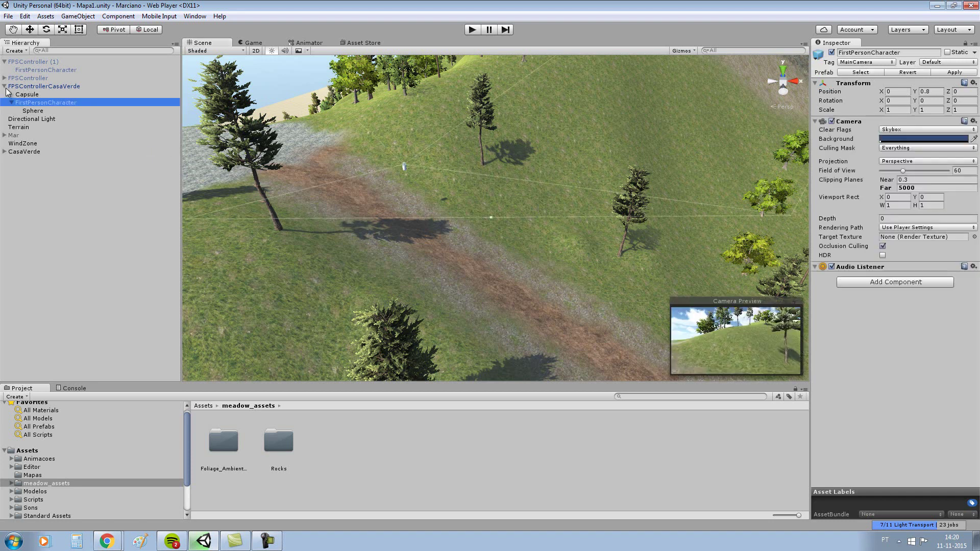
{"action": "left_click", "coordinate": [7, 88]}
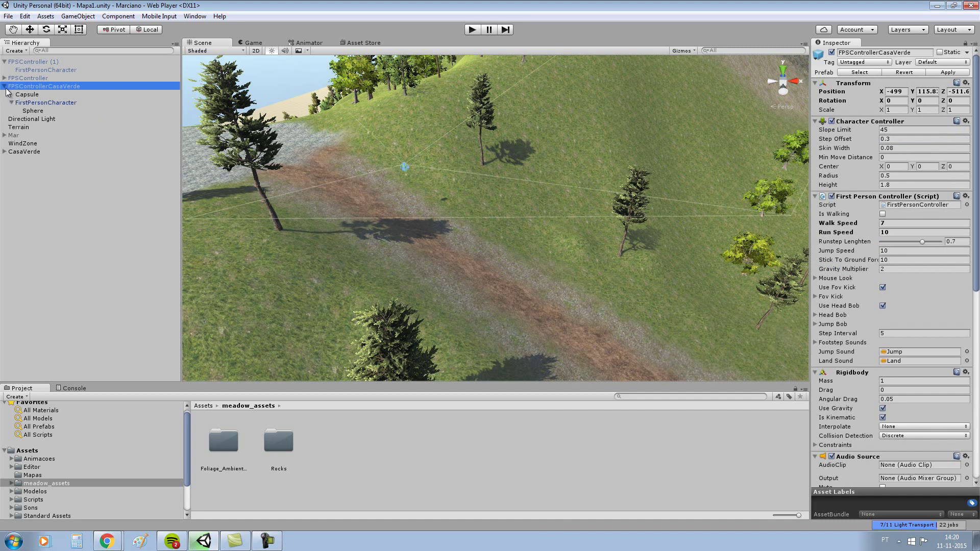
{"action": "left_click", "coordinate": [4, 87]}
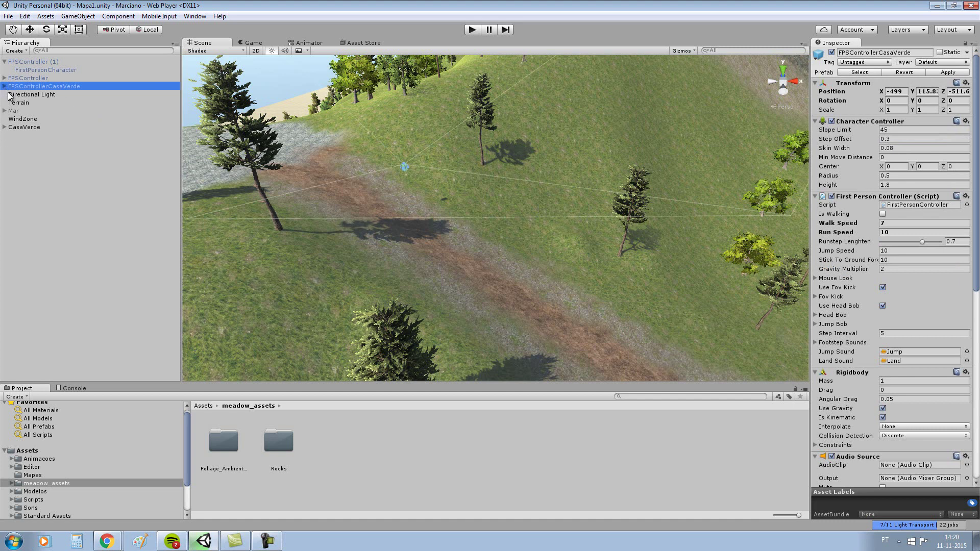
{"action": "left_click", "coordinate": [17, 95]}
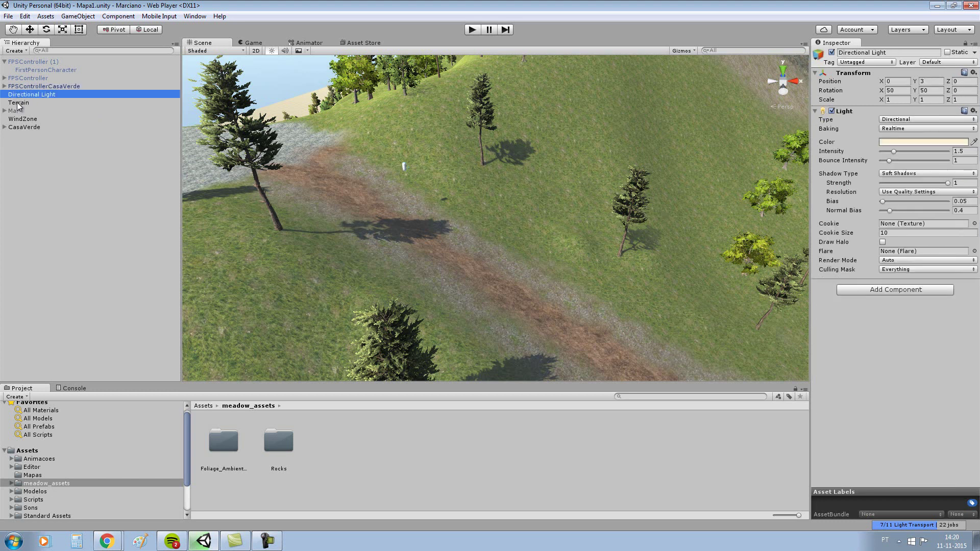
{"action": "left_click", "coordinate": [18, 105]}
{"action": "left_click", "coordinate": [19, 110]}
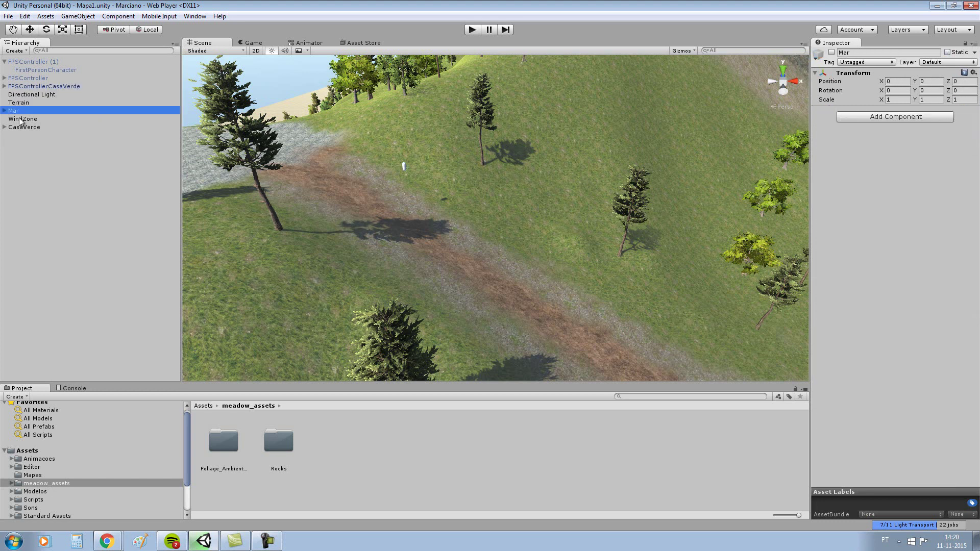
{"action": "left_click", "coordinate": [21, 121]}
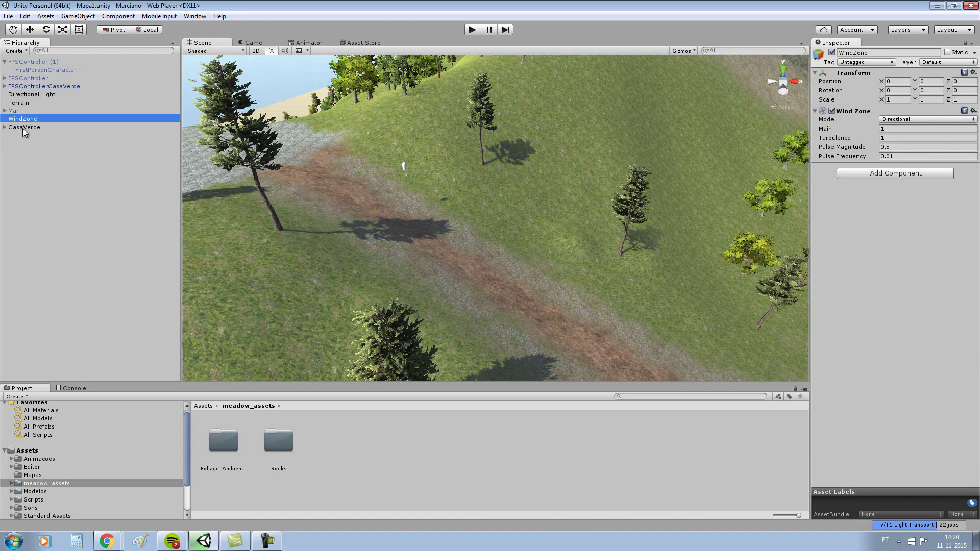
{"action": "left_click", "coordinate": [23, 128]}
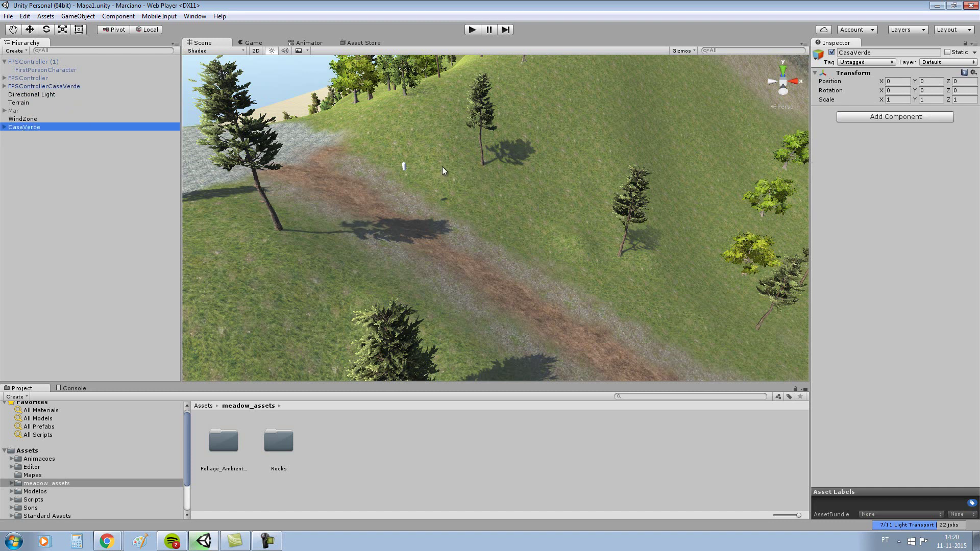
Fly the Scene view down over the winding dirt path and select the Terrain.
{"action": "left_click_drag", "start_coordinate": [338, 144], "coordinate": [554, 141], "text": "alt"}
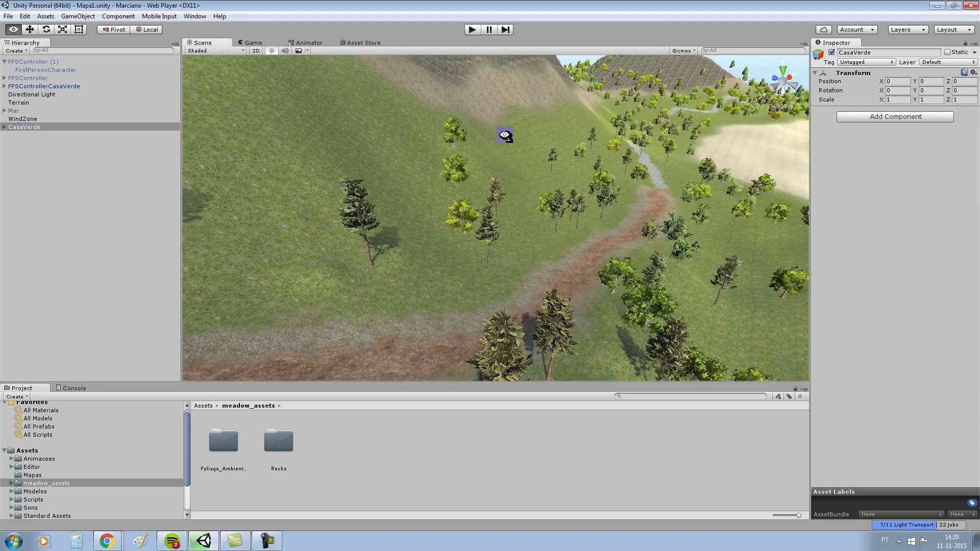
{"action": "right_click_drag", "start_coordinate": [554, 146], "coordinate": [233, 131]}
{"action": "right_click_drag", "start_coordinate": [327, 131], "coordinate": [519, 179]}
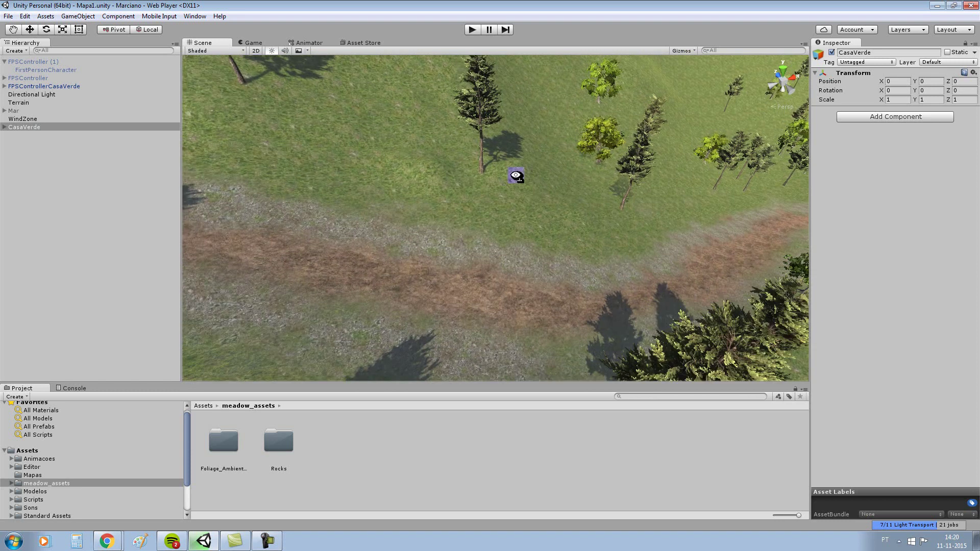
{"action": "right_click_drag", "start_coordinate": [519, 180], "coordinate": [422, 191]}
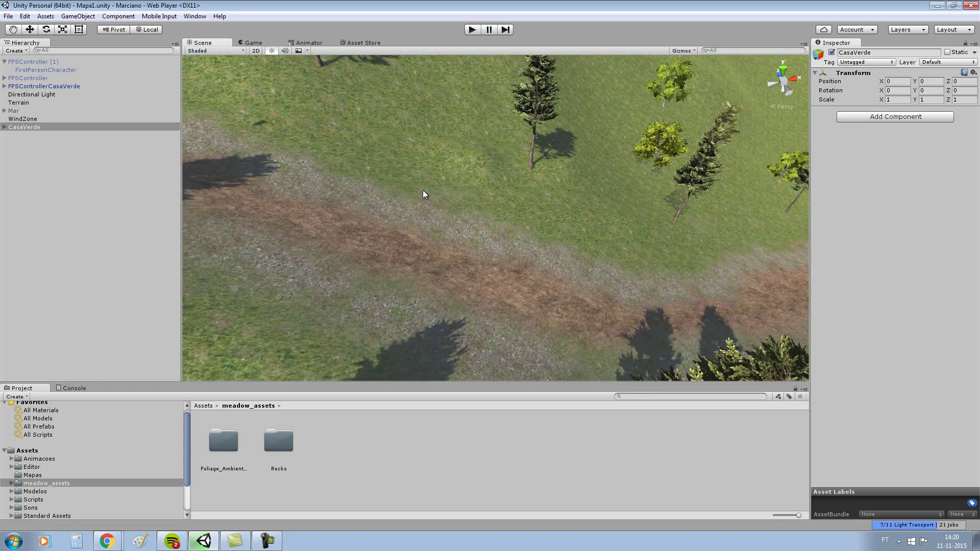
{"action": "left_click", "coordinate": [422, 190]}
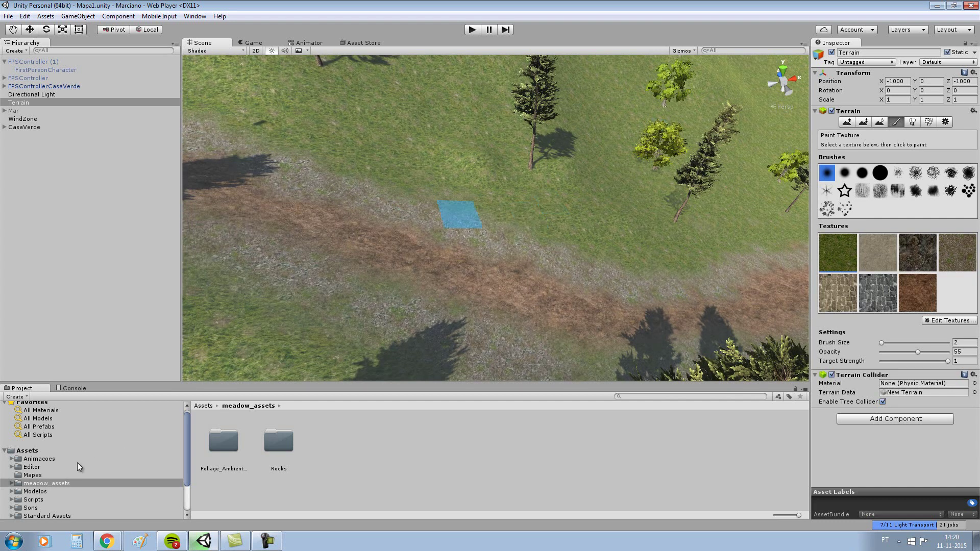
Navigate to meadow_assets > Rocks > Lod and select the rockClusterClumped_lod prefab.
{"action": "left_click", "coordinate": [57, 482]}
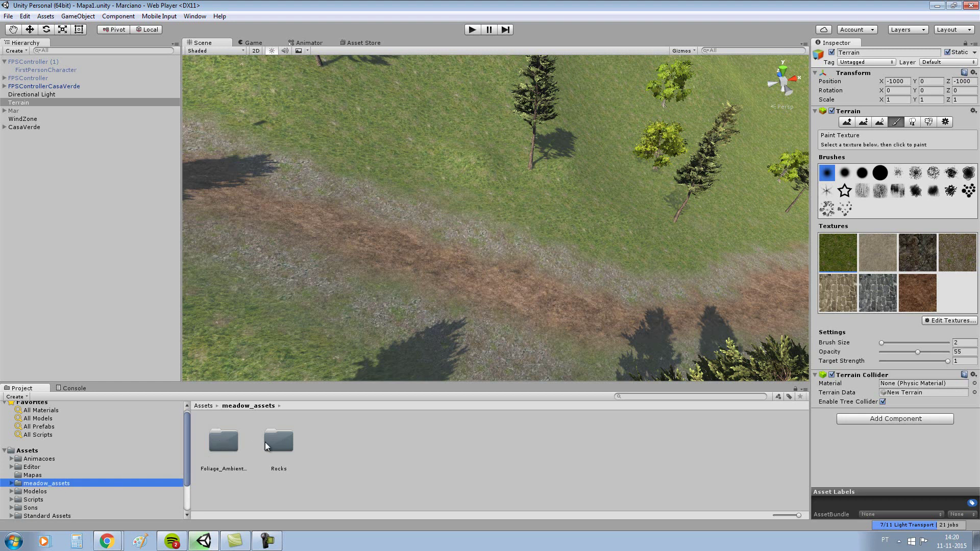
{"action": "double_click", "coordinate": [278, 442]}
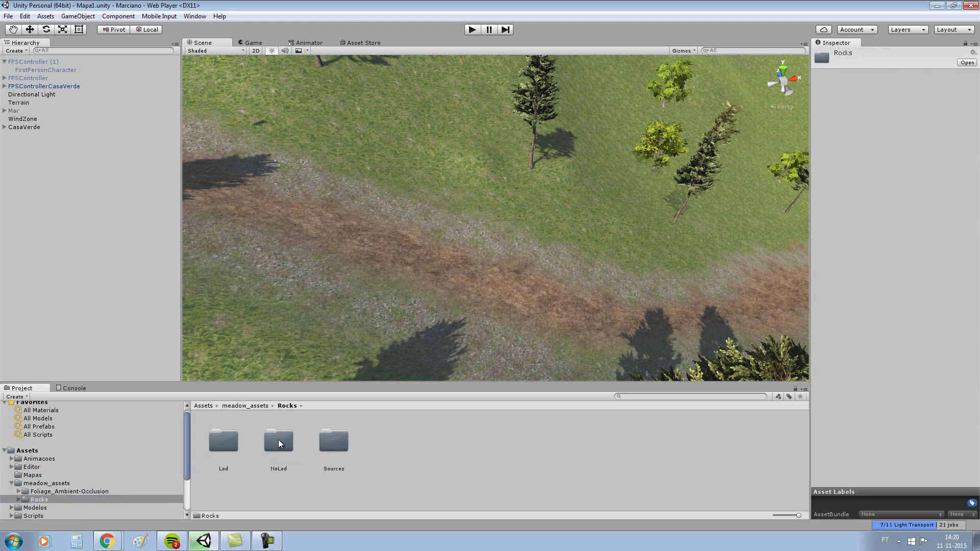
{"action": "left_click", "coordinate": [229, 446]}
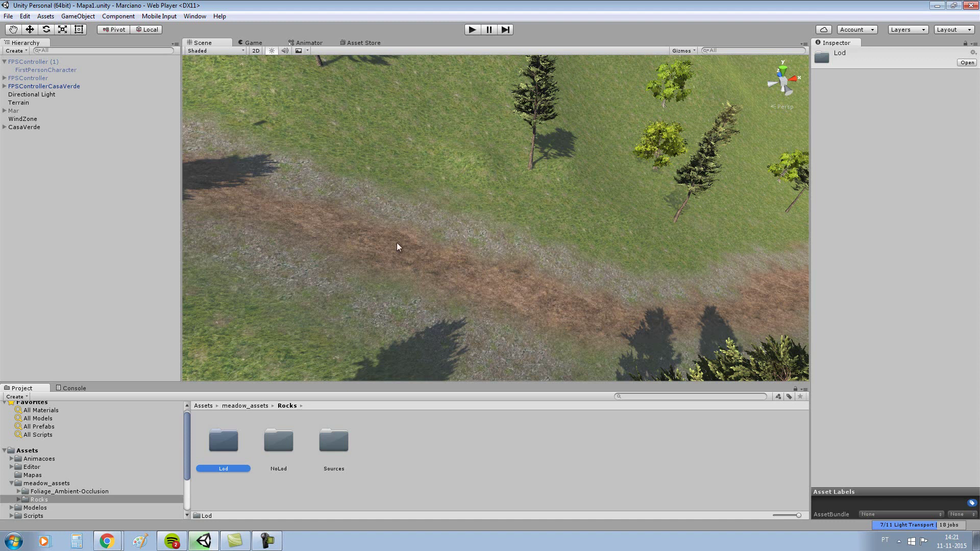
{"action": "double_click", "coordinate": [223, 442]}
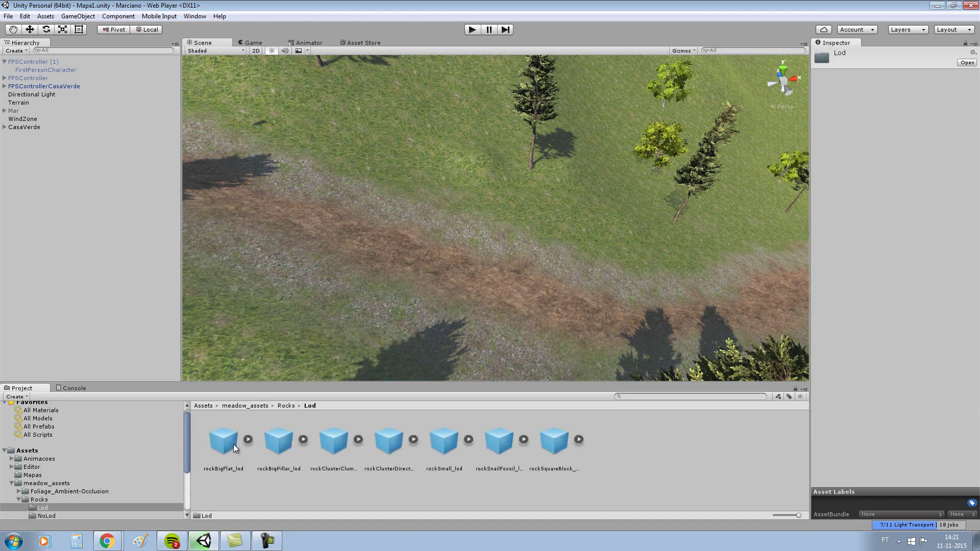
{"action": "left_click", "coordinate": [340, 440]}
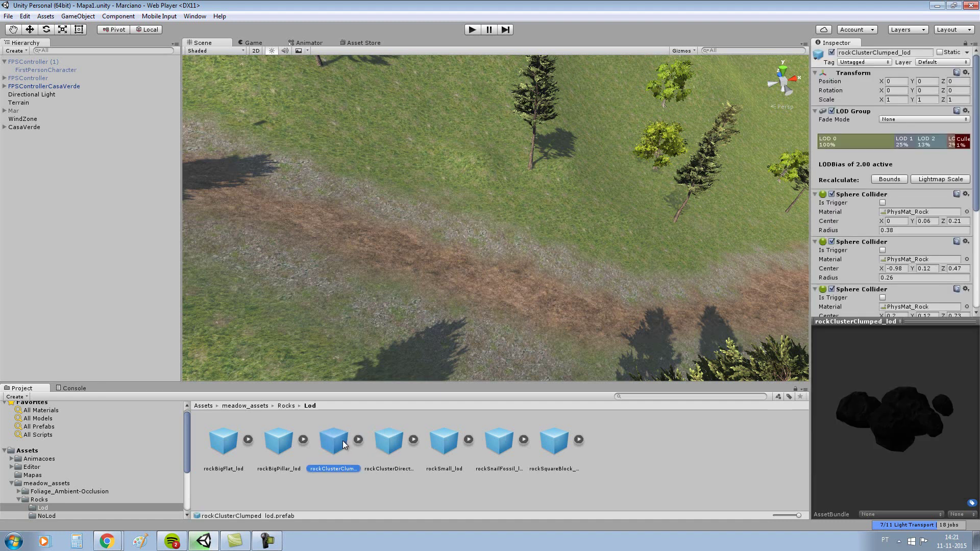
Drop rockClusterClumped_lod onto the dirt path, scale it to about 10.73, and adjust Z.
{"action": "left_click_drag", "start_coordinate": [334, 439], "coordinate": [464, 227]}
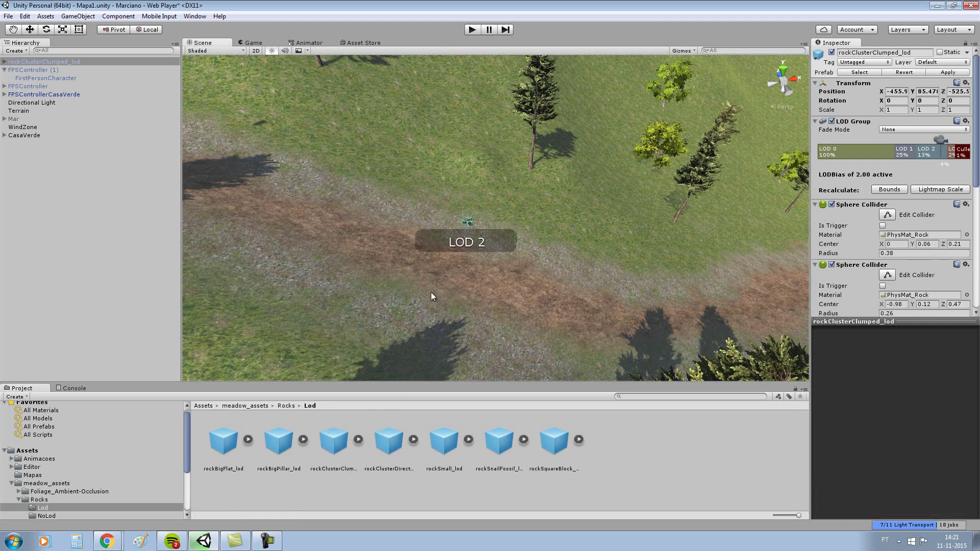
{"action": "left_click", "coordinate": [63, 29]}
{"action": "mouse_move", "coordinate": [465, 223]}
{"action": "left_mouse_down"}
{"action": "mouse_move", "coordinate": [675, 163]}
{"action": "mouse_move", "coordinate": [762, 151]}
{"action": "left_mouse_up"}
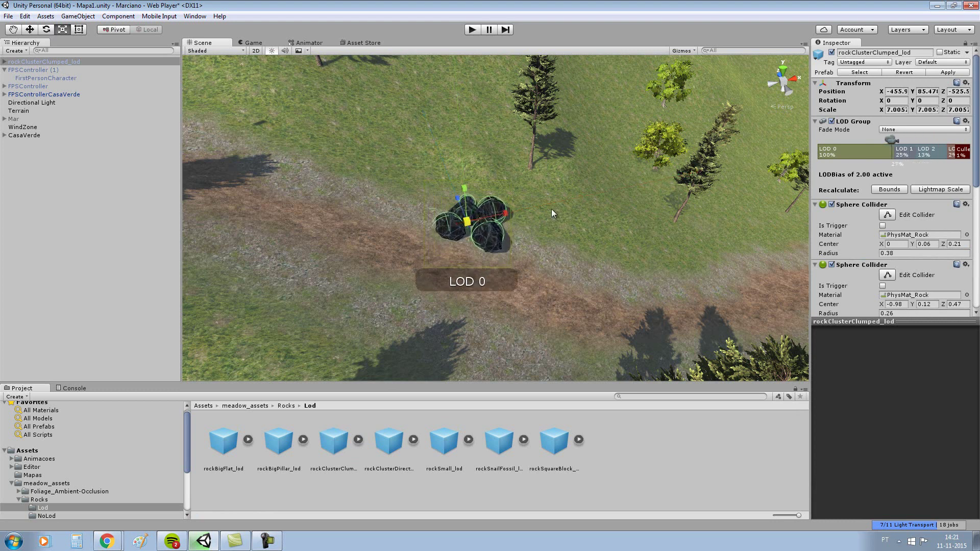
{"action": "scroll", "coordinate": [539, 228], "scroll_direction": "up", "scroll_amount": 5}
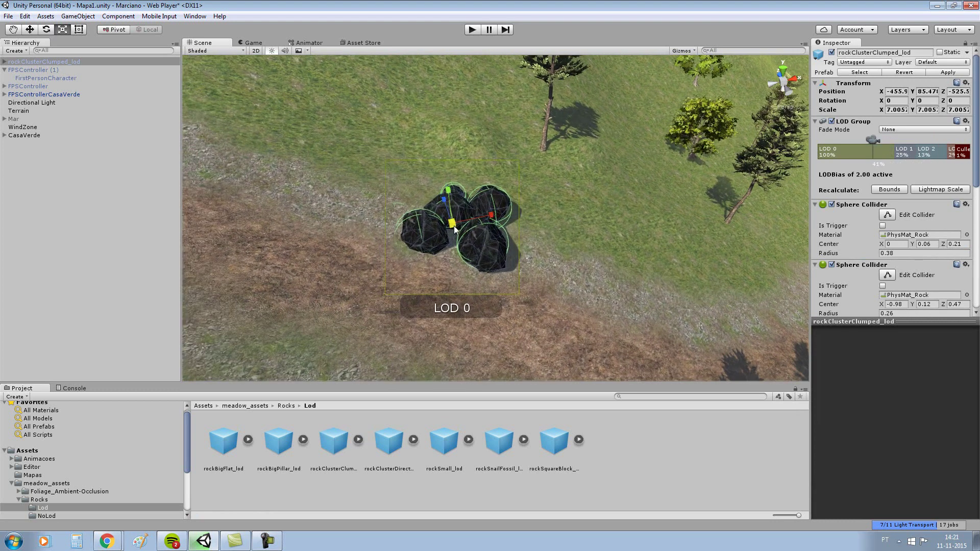
{"action": "left_click_drag", "start_coordinate": [453, 227], "coordinate": [480, 224]}
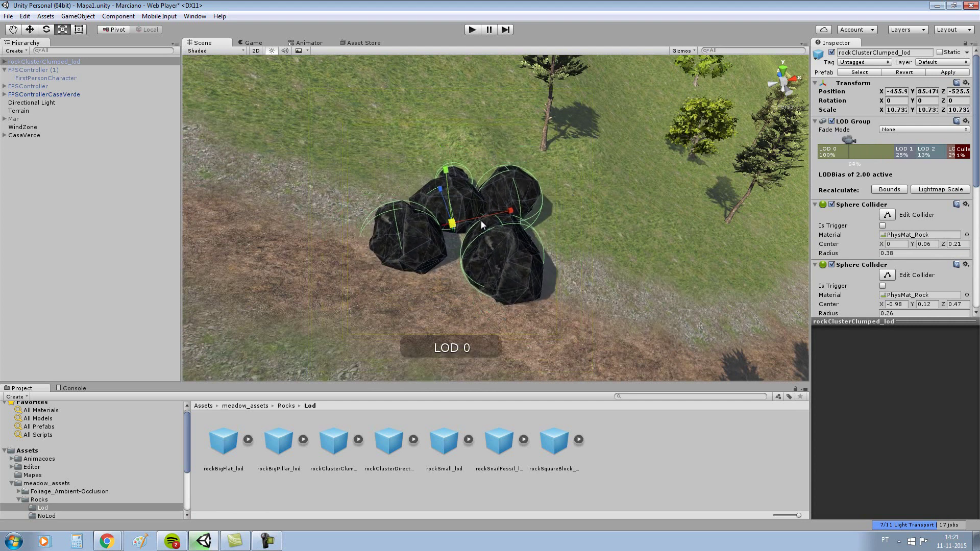
{"action": "left_click", "coordinate": [32, 30]}
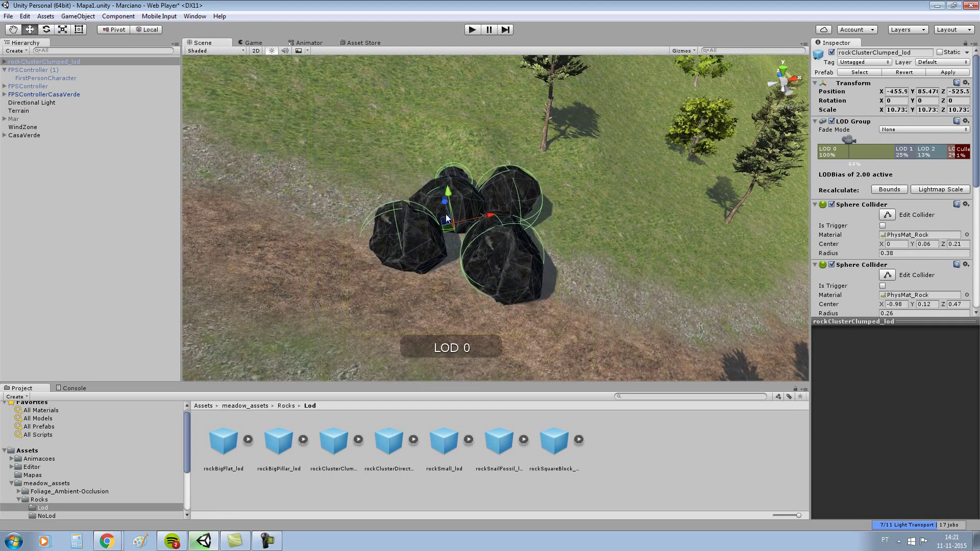
{"action": "left_click_drag", "start_coordinate": [447, 207], "coordinate": [424, 158]}
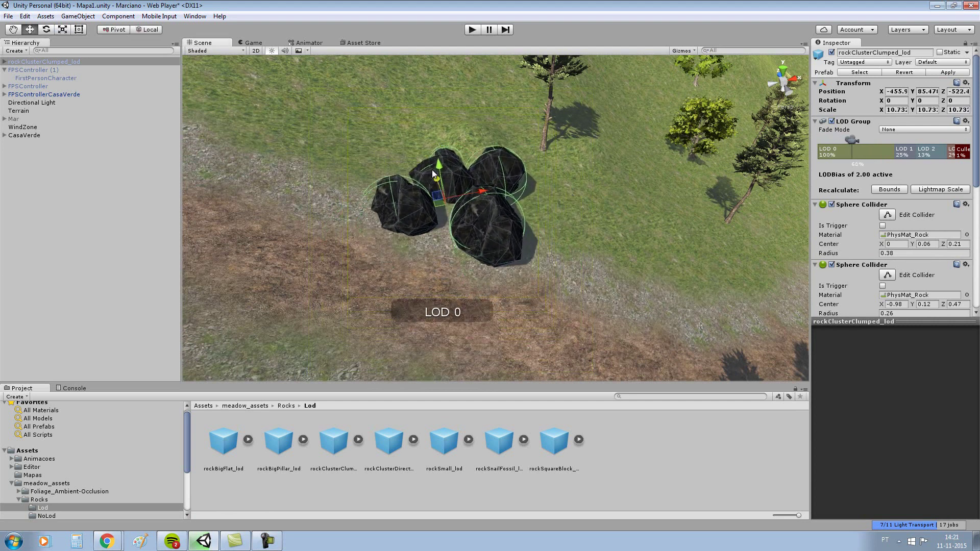
Widen the Inspector and review the LOD Group's LOD 1 and 264-triangle LOD 2 levels.
{"action": "scroll", "coordinate": [483, 154], "scroll_direction": "up", "scroll_amount": 2}
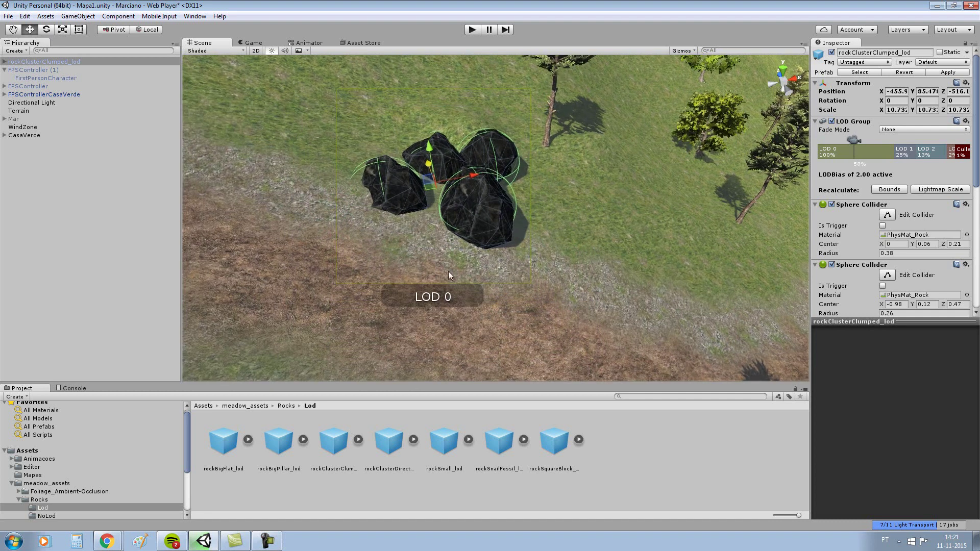
{"action": "scroll", "coordinate": [633, 163], "scroll_direction": "up", "scroll_amount": 1}
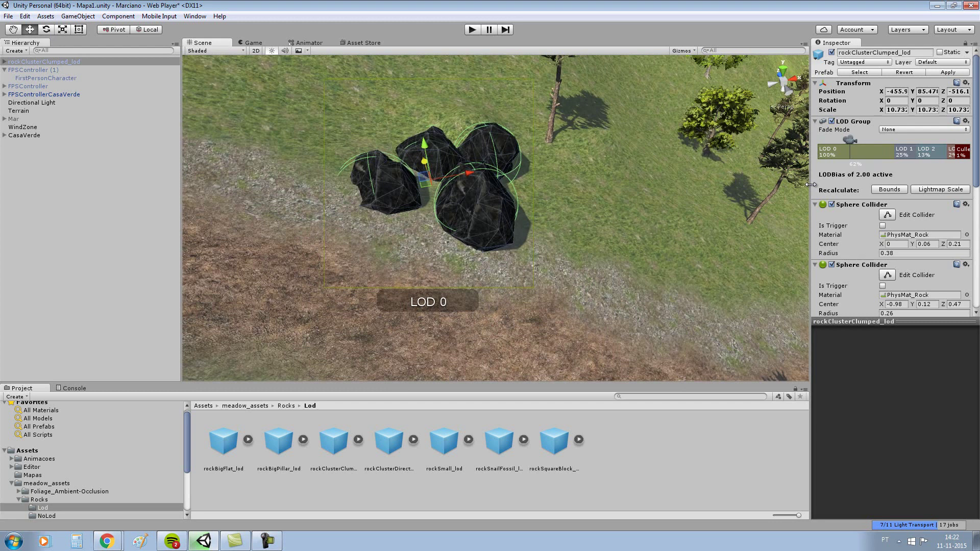
{"action": "left_click_drag", "start_coordinate": [810, 184], "coordinate": [709, 193]}
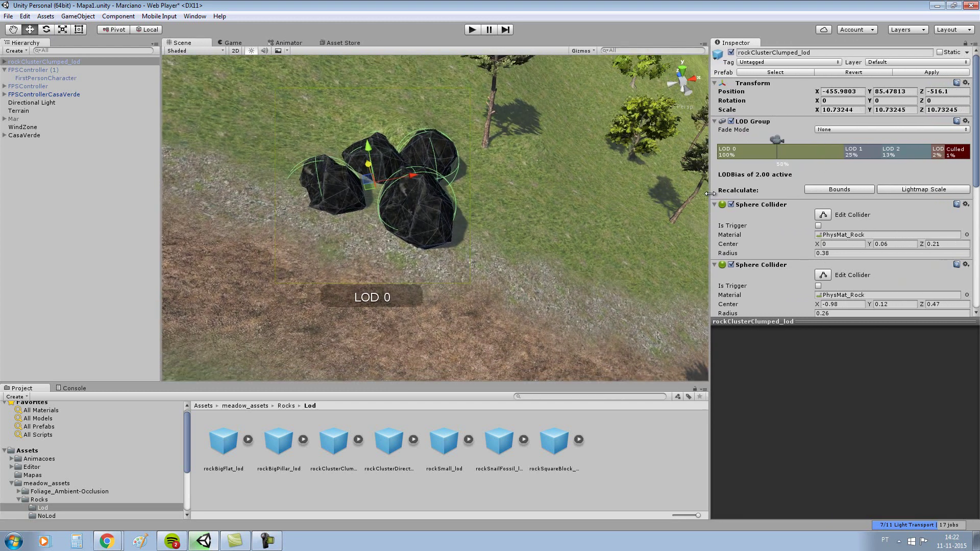
{"action": "left_click", "coordinate": [856, 152]}
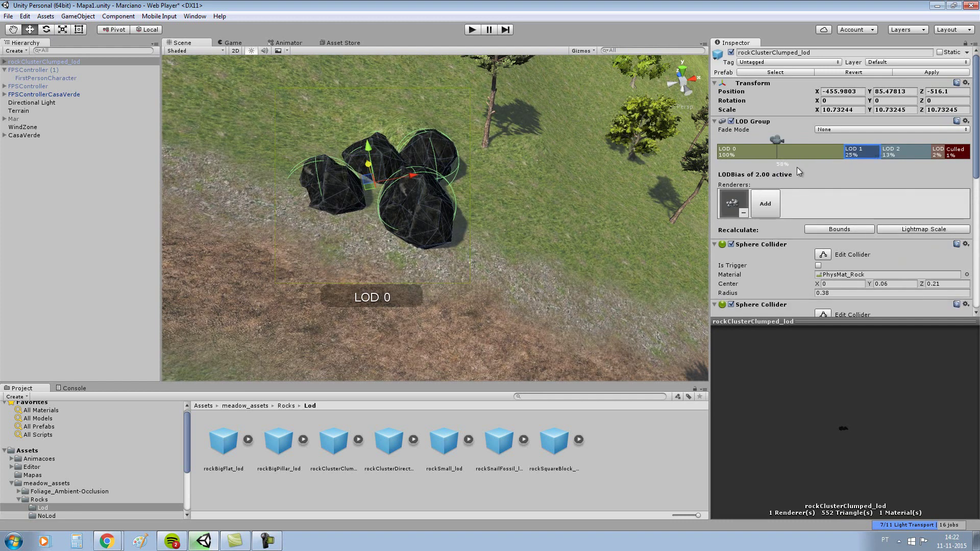
{"action": "left_click", "coordinate": [896, 154]}
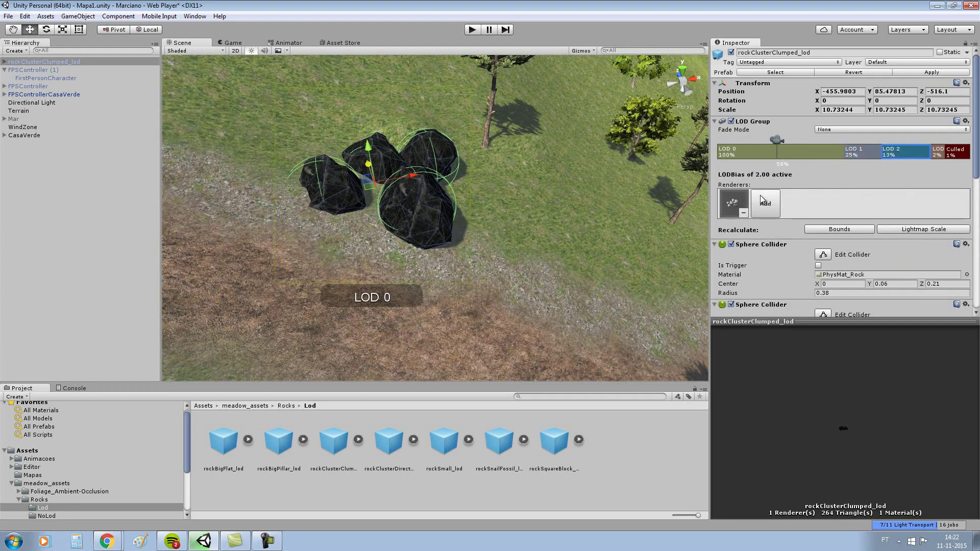
{"action": "left_click", "coordinate": [936, 155]}
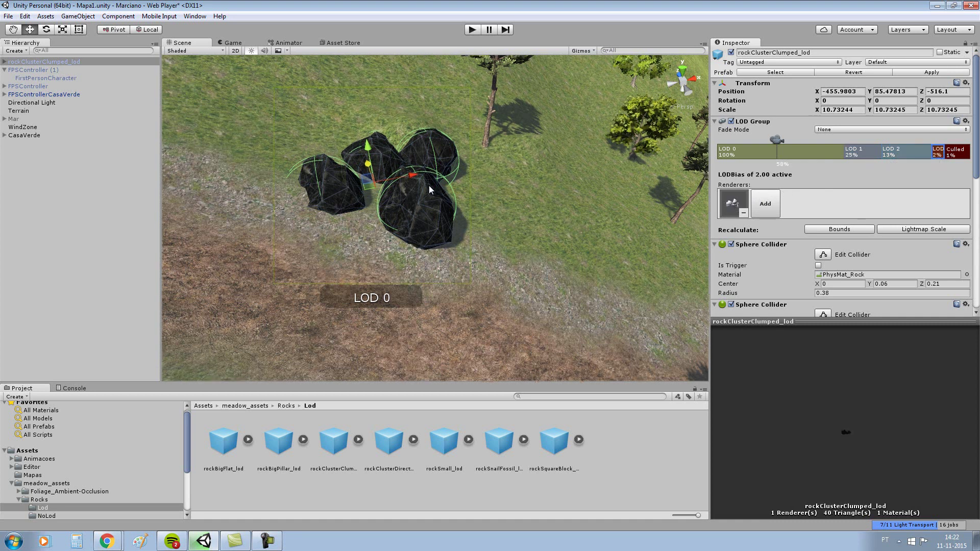
{"action": "scroll", "coordinate": [428, 185], "scroll_direction": "up", "scroll_amount": 2}
{"action": "scroll", "coordinate": [427, 189], "scroll_direction": "up", "scroll_amount": 2}
{"action": "scroll", "coordinate": [426, 188], "scroll_direction": "up", "scroll_amount": 2}
{"action": "scroll", "coordinate": [423, 190], "scroll_direction": "up", "scroll_amount": 2}
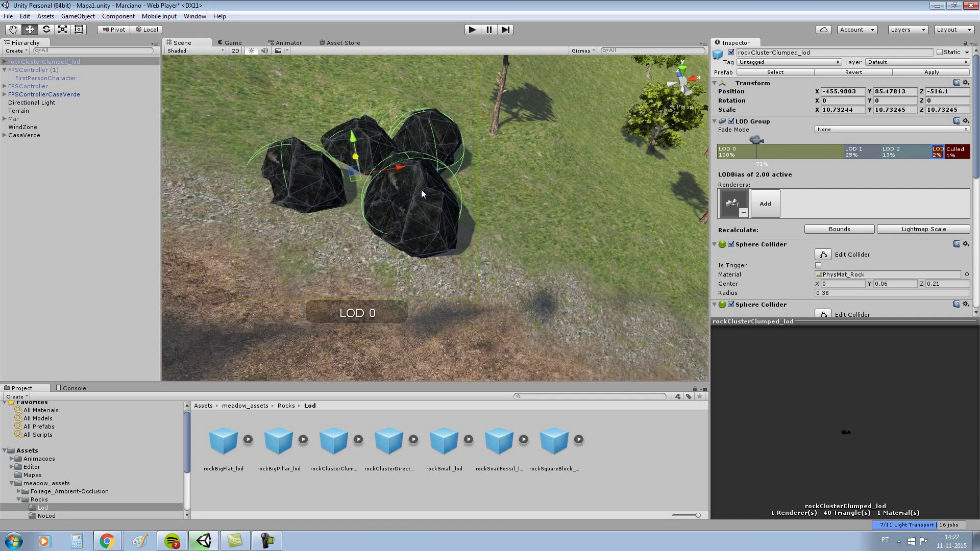
{"action": "scroll", "coordinate": [420, 189], "scroll_direction": "up", "scroll_amount": 2}
{"action": "scroll", "coordinate": [418, 188], "scroll_direction": "up", "scroll_amount": 2}
{"action": "scroll", "coordinate": [419, 187], "scroll_direction": "up", "scroll_amount": 2}
{"action": "scroll", "coordinate": [419, 185], "scroll_direction": "down", "scroll_amount": 2}
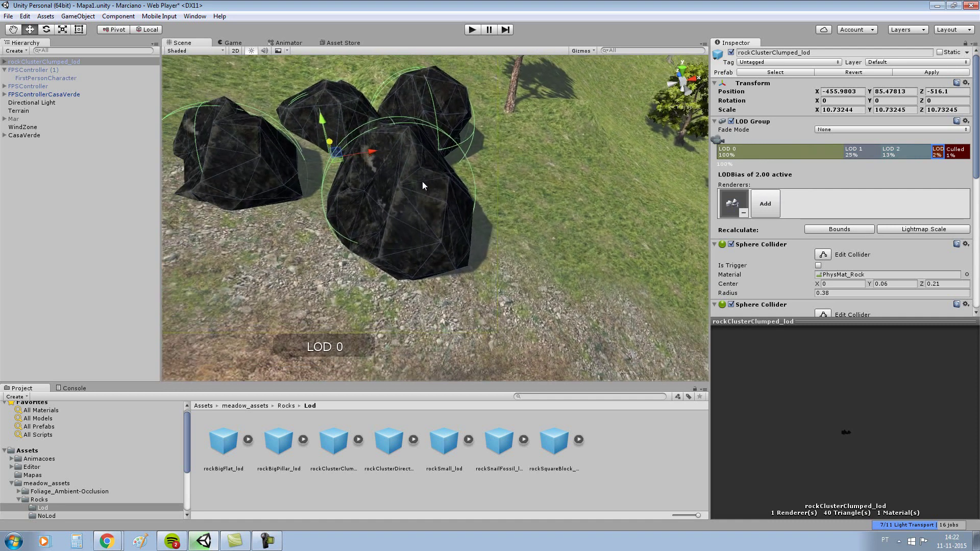
{"action": "scroll", "coordinate": [421, 179], "scroll_direction": "down", "scroll_amount": 2}
{"action": "scroll", "coordinate": [420, 179], "scroll_direction": "down", "scroll_amount": 1}
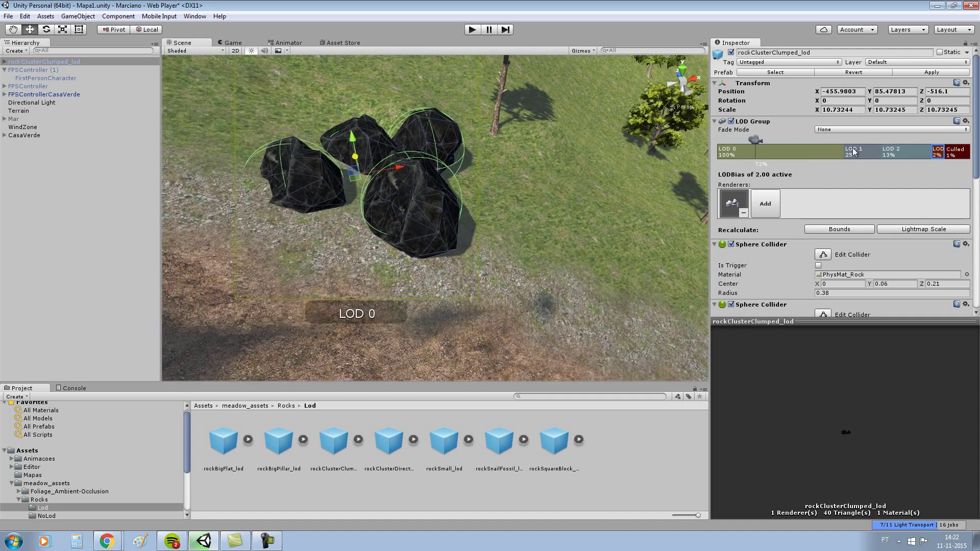
{"action": "scroll", "coordinate": [444, 179], "scroll_direction": "down", "scroll_amount": 1}
{"action": "scroll", "coordinate": [441, 182], "scroll_direction": "down", "scroll_amount": 1}
{"action": "scroll", "coordinate": [437, 179], "scroll_direction": "down", "scroll_amount": 1}
{"action": "scroll", "coordinate": [437, 178], "scroll_direction": "down", "scroll_amount": 1}
{"action": "scroll", "coordinate": [438, 179], "scroll_direction": "down", "scroll_amount": 1}
{"action": "scroll", "coordinate": [437, 179], "scroll_direction": "down", "scroll_amount": 1}
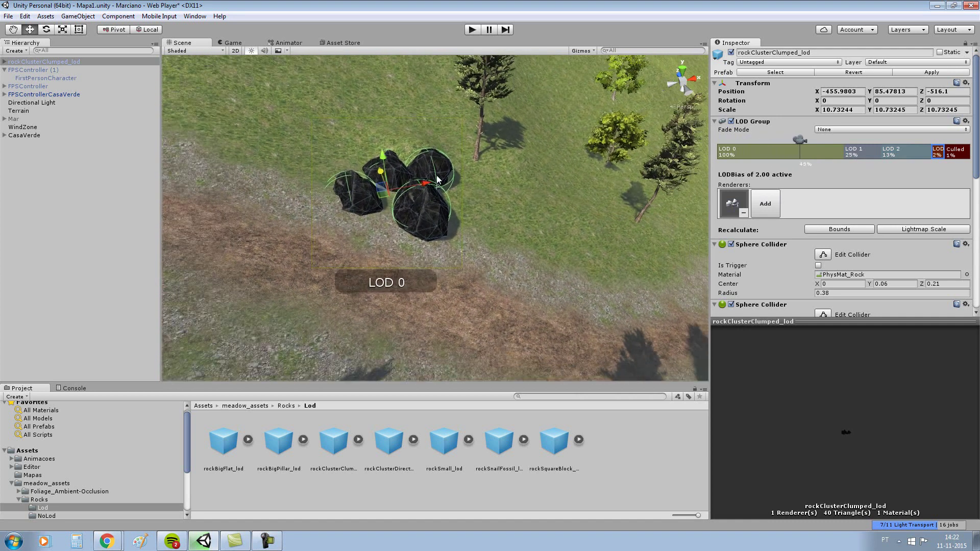
{"action": "scroll", "coordinate": [437, 178], "scroll_direction": "down", "scroll_amount": 1}
{"action": "scroll", "coordinate": [436, 179], "scroll_direction": "down", "scroll_amount": 1}
{"action": "scroll", "coordinate": [436, 179], "scroll_direction": "down", "scroll_amount": 1}
{"action": "scroll", "coordinate": [436, 179], "scroll_direction": "down", "scroll_amount": 1}
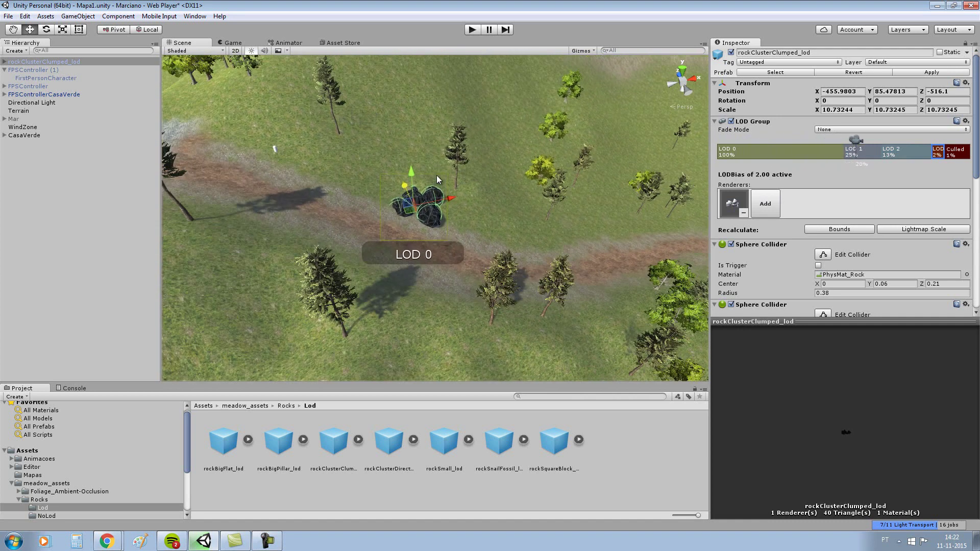
{"action": "scroll", "coordinate": [437, 179], "scroll_direction": "down", "scroll_amount": 1}
{"action": "scroll", "coordinate": [436, 175], "scroll_direction": "down", "scroll_amount": 2}
{"action": "scroll", "coordinate": [436, 175], "scroll_direction": "up", "scroll_amount": 2}
{"action": "scroll", "coordinate": [436, 175], "scroll_direction": "down", "scroll_amount": 1}
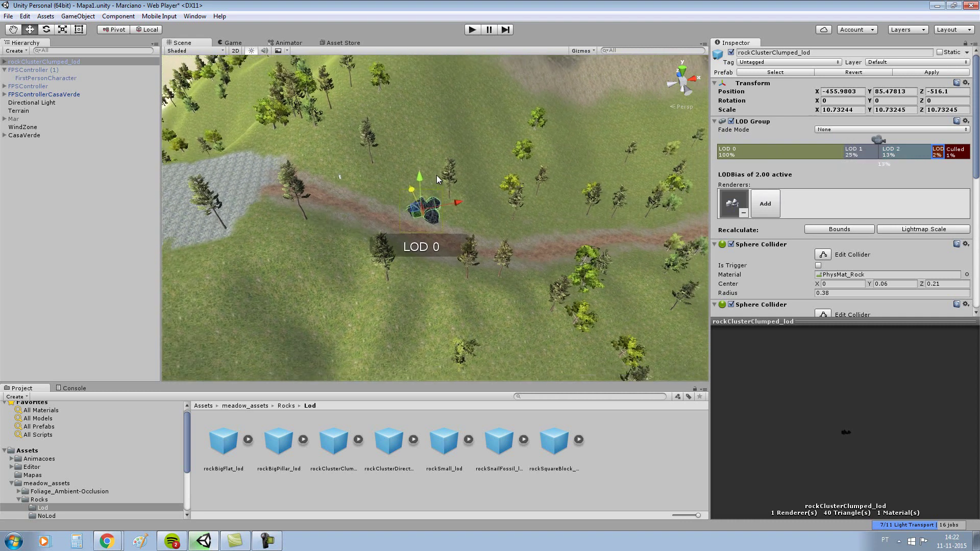
{"action": "scroll", "coordinate": [436, 176], "scroll_direction": "down", "scroll_amount": 1}
{"action": "scroll", "coordinate": [437, 175], "scroll_direction": "down", "scroll_amount": 1}
{"action": "scroll", "coordinate": [436, 175], "scroll_direction": "down", "scroll_amount": 1}
{"action": "scroll", "coordinate": [436, 176], "scroll_direction": "down", "scroll_amount": 1}
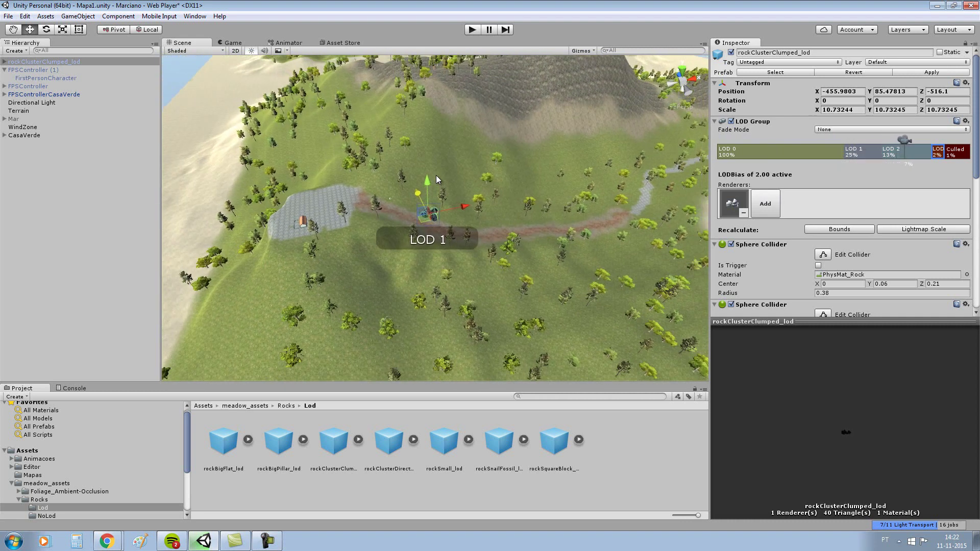
{"action": "scroll", "coordinate": [436, 176], "scroll_direction": "down", "scroll_amount": 1}
{"action": "scroll", "coordinate": [435, 175], "scroll_direction": "up", "scroll_amount": 1}
{"action": "scroll", "coordinate": [436, 175], "scroll_direction": "up", "scroll_amount": 1}
{"action": "scroll", "coordinate": [435, 176], "scroll_direction": "up", "scroll_amount": 1}
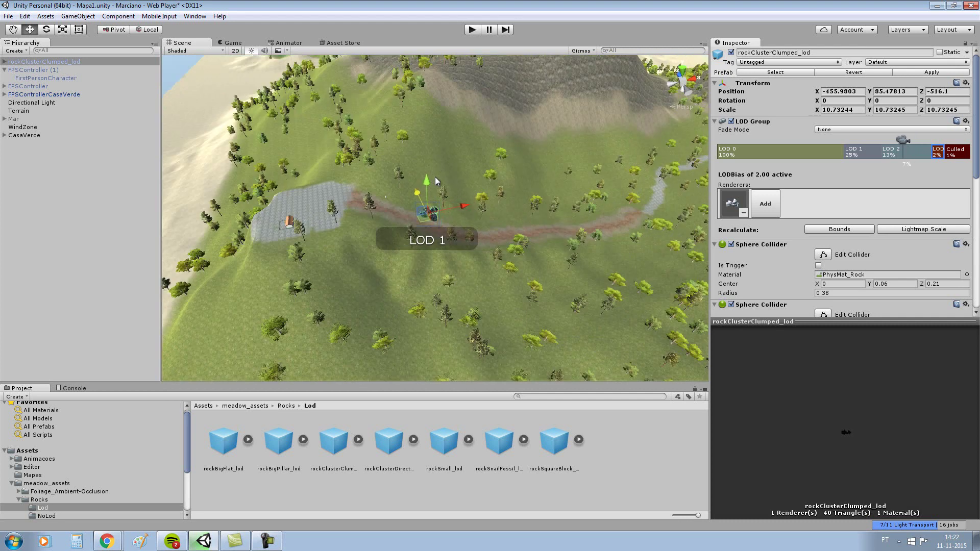
{"action": "scroll", "coordinate": [435, 177], "scroll_direction": "up", "scroll_amount": 1}
{"action": "scroll", "coordinate": [434, 177], "scroll_direction": "up", "scroll_amount": 1}
{"action": "scroll", "coordinate": [435, 177], "scroll_direction": "up", "scroll_amount": 1}
{"action": "scroll", "coordinate": [435, 178], "scroll_direction": "up", "scroll_amount": 1}
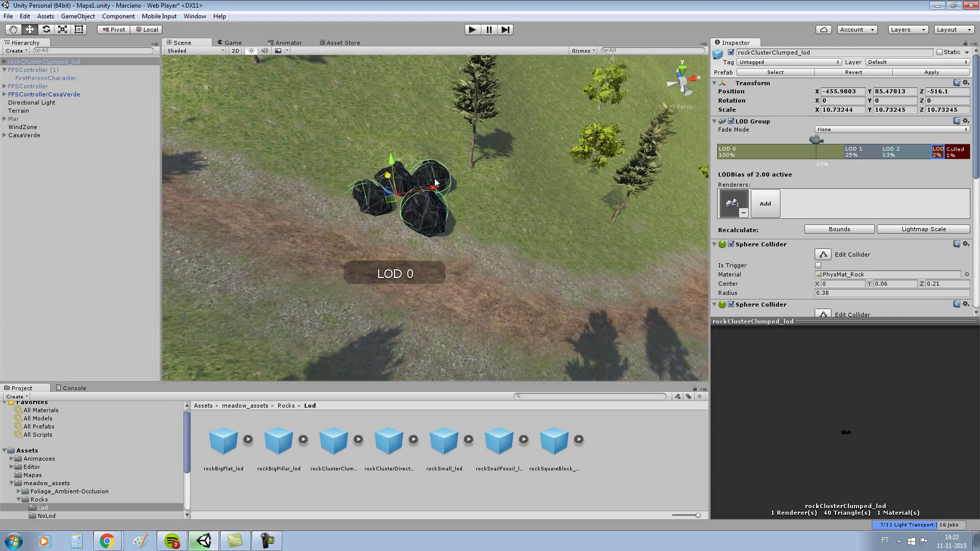
{"action": "scroll", "coordinate": [685, 200], "scroll_direction": "up", "scroll_amount": 1}
{"action": "left_click_drag", "start_coordinate": [840, 156], "coordinate": [779, 157]}
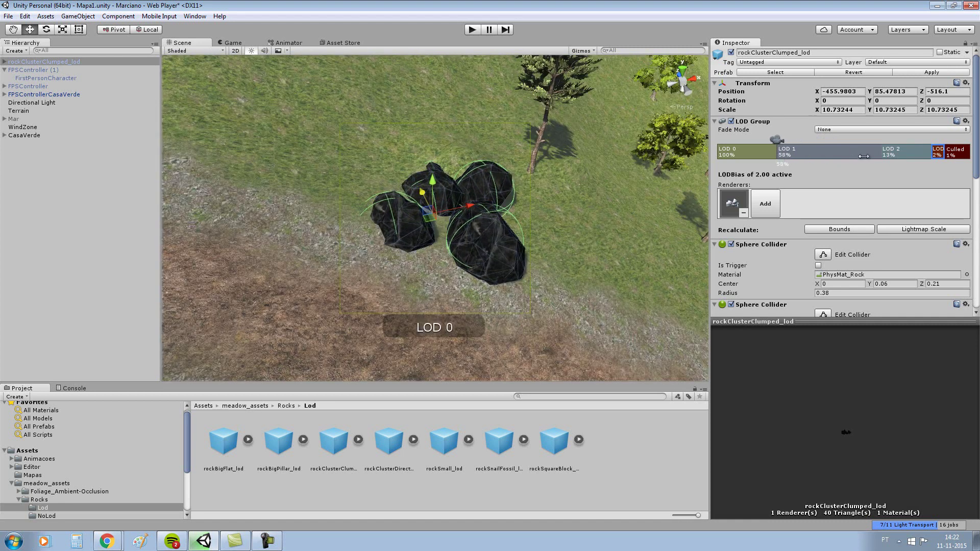
{"action": "left_click_drag", "start_coordinate": [880, 154], "coordinate": [819, 158]}
{"action": "left_click_drag", "start_coordinate": [929, 151], "coordinate": [866, 150]}
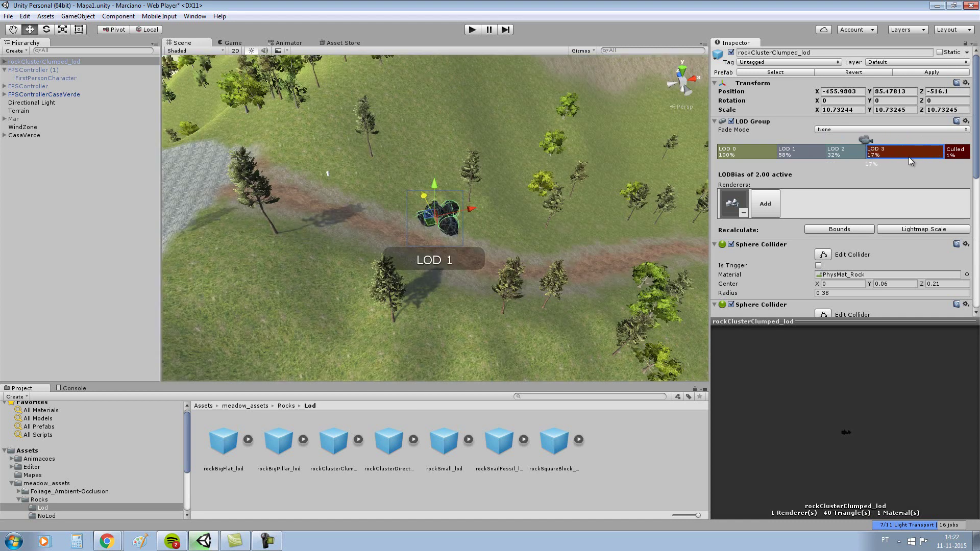
{"action": "left_click_drag", "start_coordinate": [942, 151], "coordinate": [910, 151]}
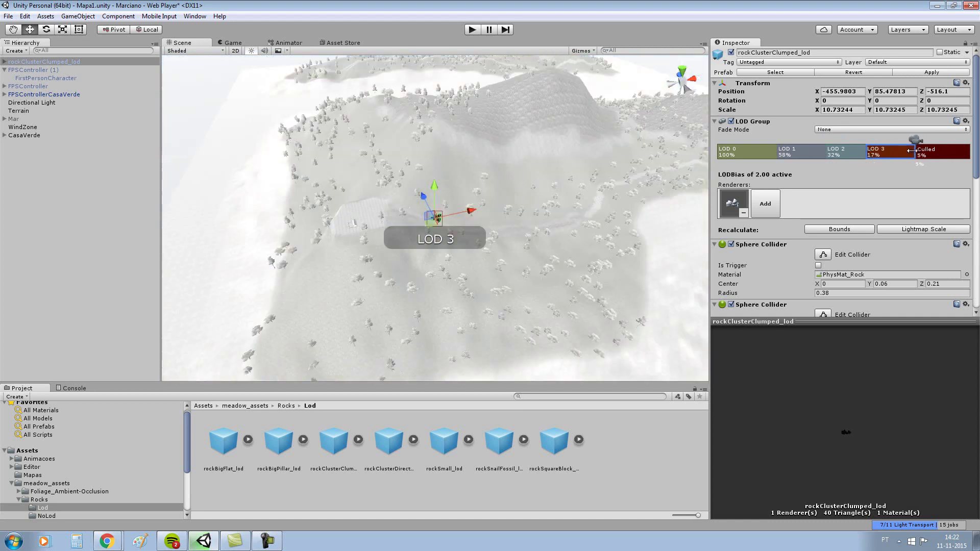
{"action": "scroll", "coordinate": [490, 207], "scroll_direction": "up", "scroll_amount": 2}
{"action": "scroll", "coordinate": [472, 217], "scroll_direction": "up", "scroll_amount": 4}
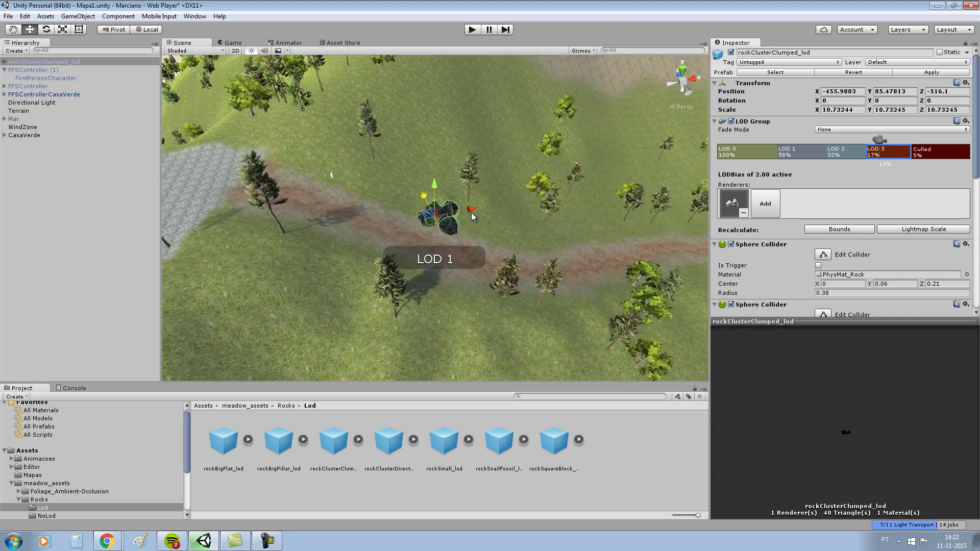
{"action": "scroll", "coordinate": [472, 217], "scroll_direction": "up", "scroll_amount": 4}
{"action": "scroll", "coordinate": [472, 217], "scroll_direction": "up", "scroll_amount": 3}
{"action": "scroll", "coordinate": [471, 212], "scroll_direction": "up", "scroll_amount": 2}
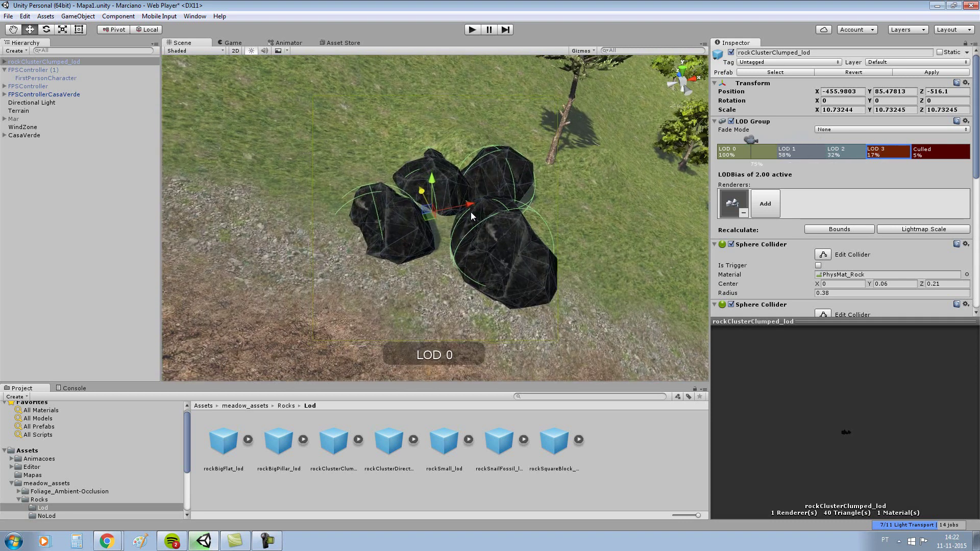
{"action": "scroll", "coordinate": [471, 212], "scroll_direction": "up", "scroll_amount": 3}
{"action": "scroll", "coordinate": [470, 211], "scroll_direction": "down", "scroll_amount": 3}
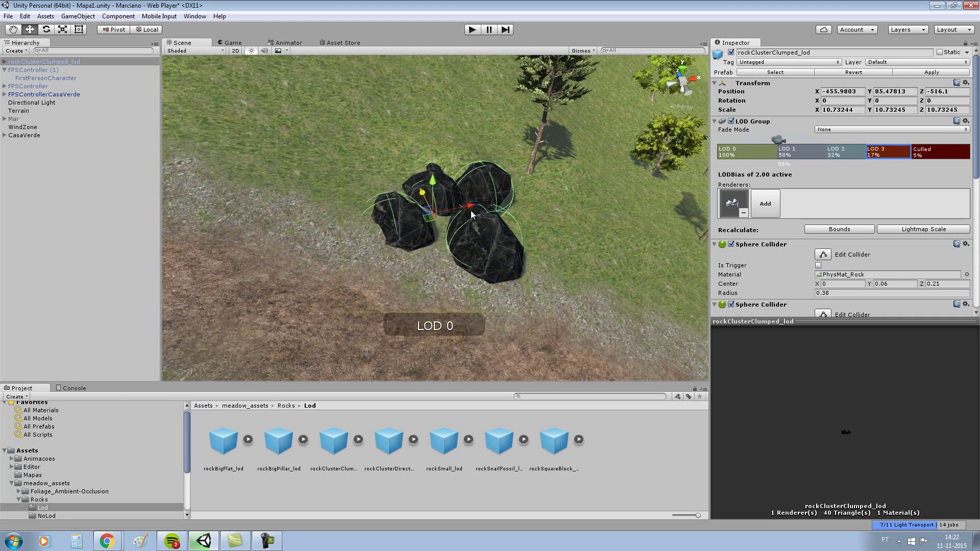
{"action": "scroll", "coordinate": [471, 210], "scroll_direction": "down", "scroll_amount": 3}
{"action": "scroll", "coordinate": [471, 210], "scroll_direction": "down", "scroll_amount": 1}
{"action": "scroll", "coordinate": [470, 210], "scroll_direction": "down", "scroll_amount": 1}
{"action": "scroll", "coordinate": [469, 210], "scroll_direction": "down", "scroll_amount": 2}
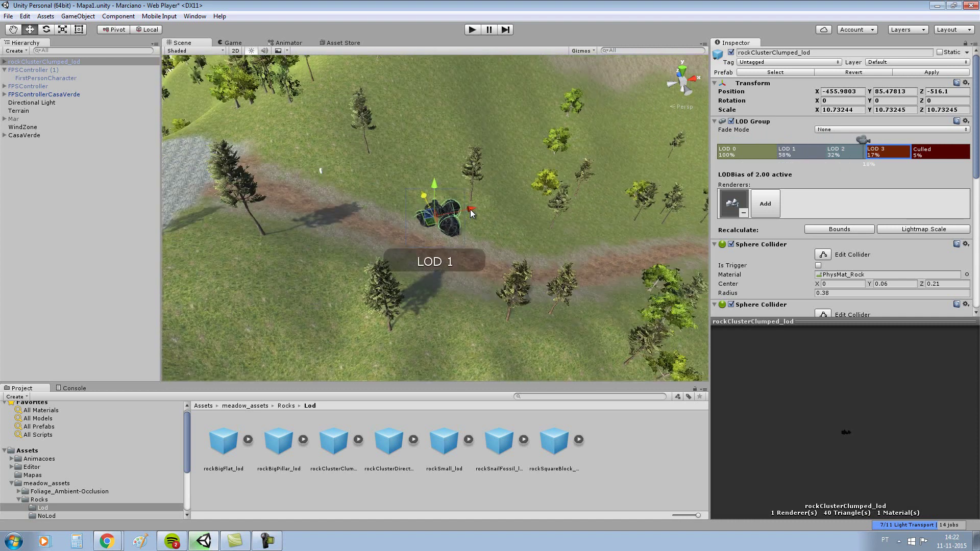
{"action": "scroll", "coordinate": [470, 209], "scroll_direction": "down", "scroll_amount": 2}
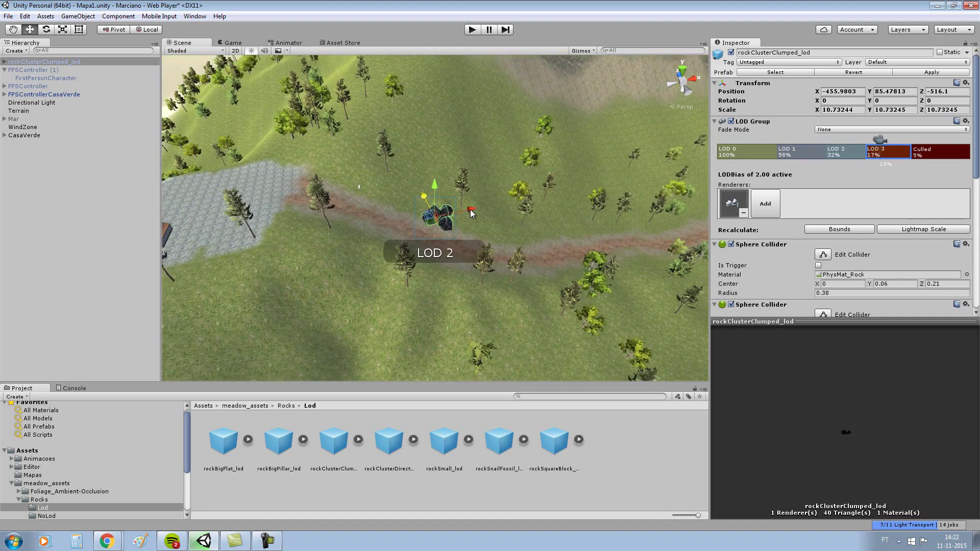
{"action": "scroll", "coordinate": [470, 210], "scroll_direction": "down", "scroll_amount": 1}
{"action": "scroll", "coordinate": [470, 210], "scroll_direction": "down", "scroll_amount": 2}
{"action": "scroll", "coordinate": [470, 210], "scroll_direction": "down", "scroll_amount": 2}
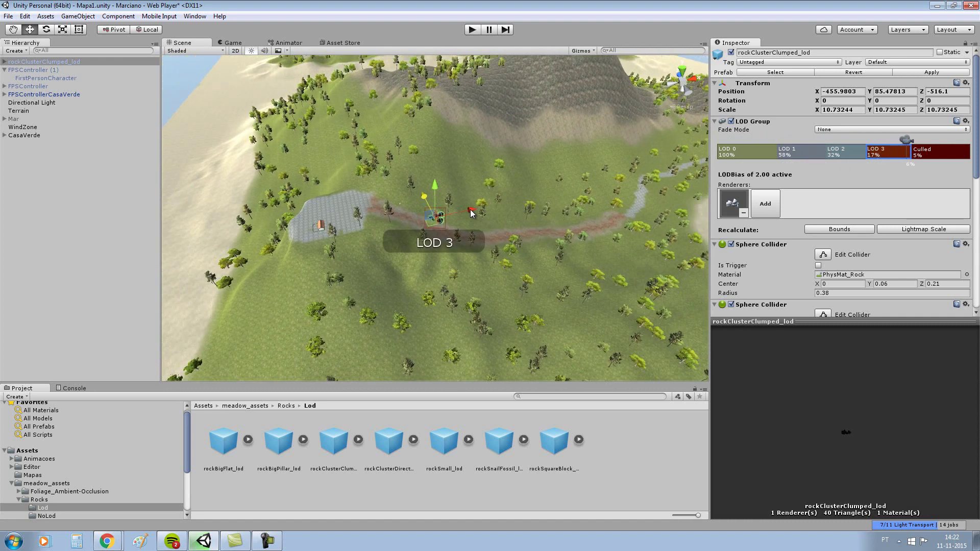
{"action": "scroll", "coordinate": [403, 240], "scroll_direction": "down", "scroll_amount": 4}
{"action": "scroll", "coordinate": [431, 236], "scroll_direction": "up", "scroll_amount": 4}
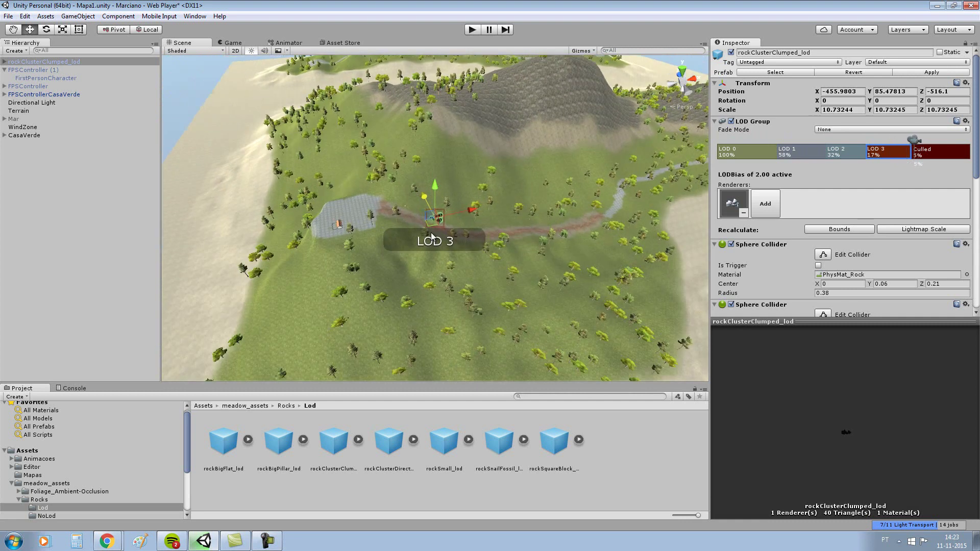
{"action": "scroll", "coordinate": [431, 236], "scroll_direction": "up", "scroll_amount": 2}
{"action": "scroll", "coordinate": [431, 236], "scroll_direction": "up", "scroll_amount": 3}
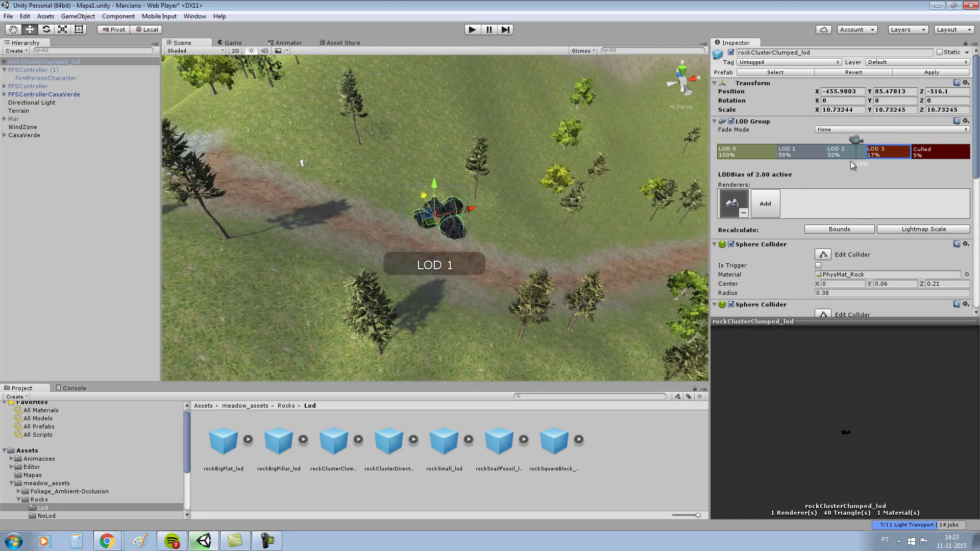
Set LOD dividers to 77%, 55%, 37% and 28% culled, then zoom to test switching.
{"action": "left_click_drag", "start_coordinate": [776, 153], "coordinate": [748, 153]}
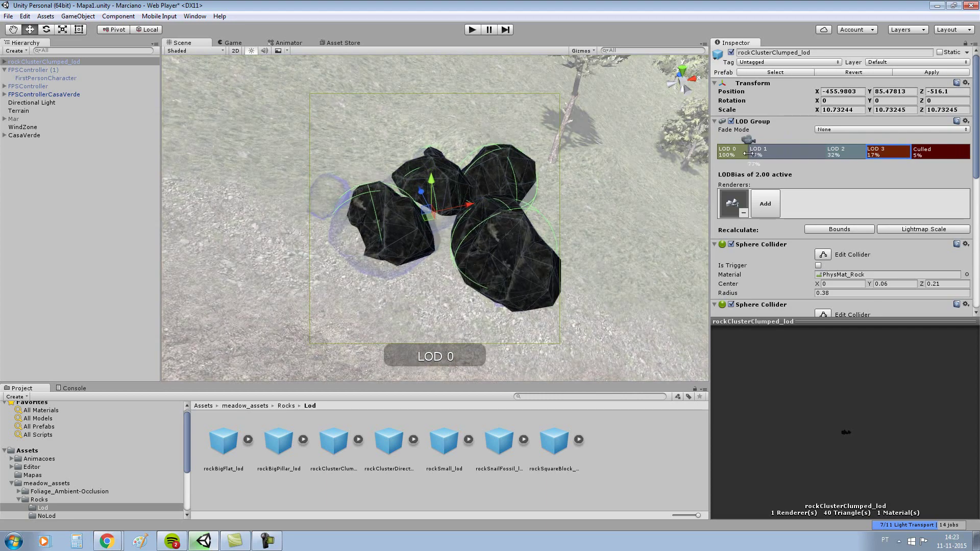
{"action": "left_click_drag", "start_coordinate": [824, 151], "coordinate": [786, 156]}
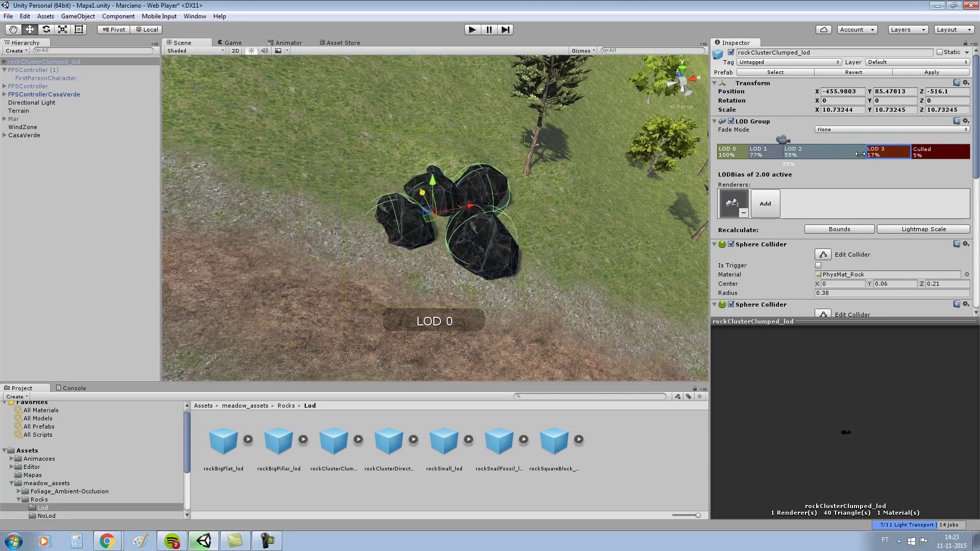
{"action": "left_click_drag", "start_coordinate": [866, 153], "coordinate": [813, 153]}
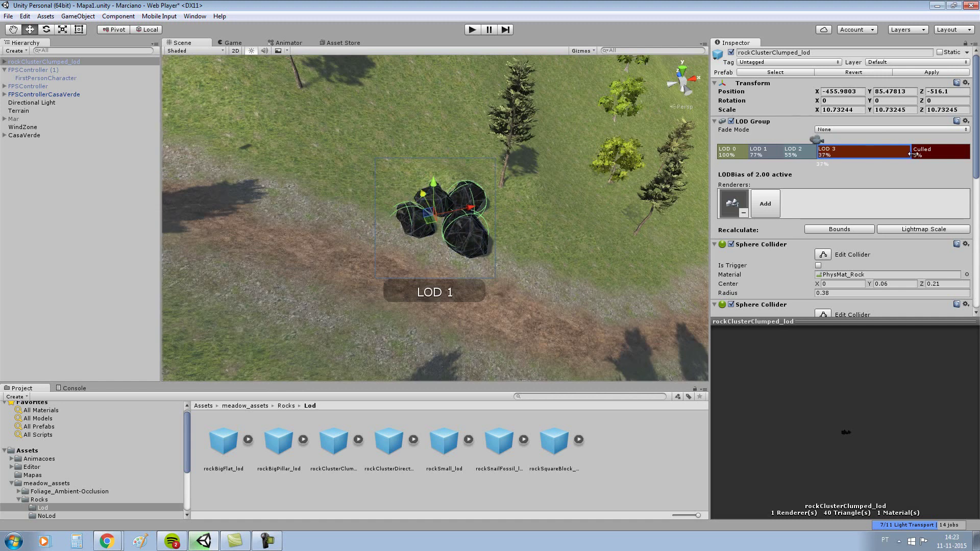
{"action": "mouse_move", "coordinate": [911, 153]}
{"action": "left_mouse_down"}
{"action": "mouse_move", "coordinate": [837, 153]}
{"action": "mouse_move", "coordinate": [871, 148]}
{"action": "left_mouse_up"}
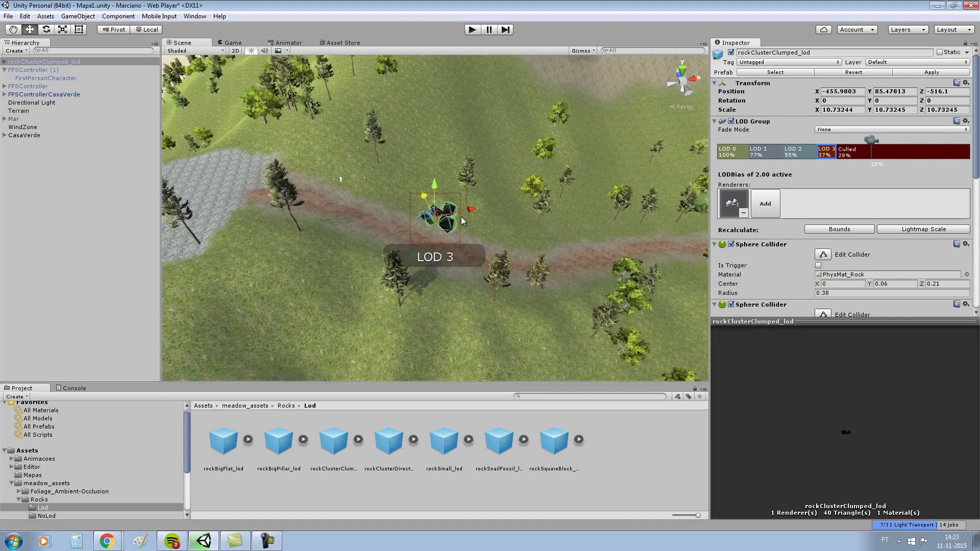
{"action": "scroll", "coordinate": [461, 217], "scroll_direction": "up", "scroll_amount": 3}
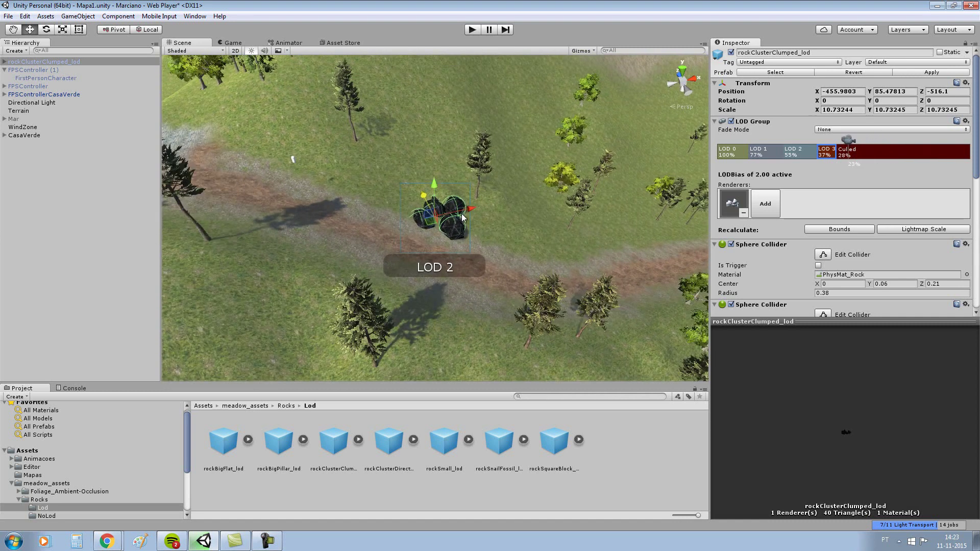
{"action": "scroll", "coordinate": [462, 216], "scroll_direction": "down", "scroll_amount": 3}
{"action": "scroll", "coordinate": [462, 217], "scroll_direction": "up", "scroll_amount": 2}
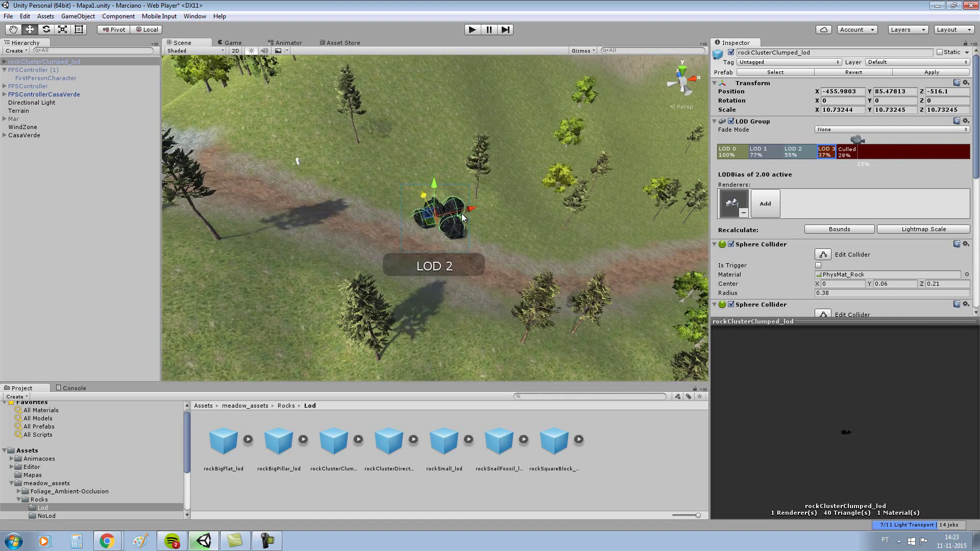
{"action": "scroll", "coordinate": [461, 217], "scroll_direction": "up", "scroll_amount": 2}
{"action": "scroll", "coordinate": [461, 213], "scroll_direction": "up", "scroll_amount": 1}
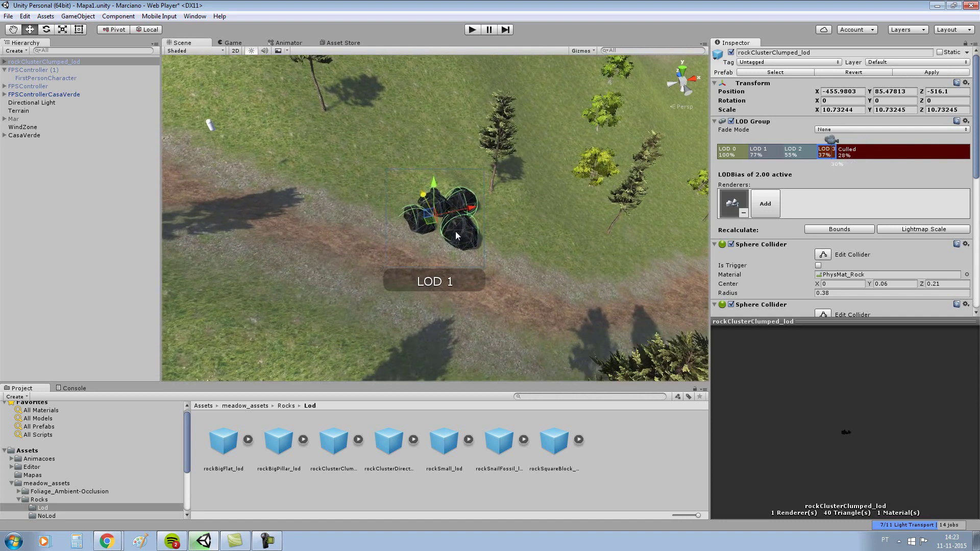
{"action": "scroll", "coordinate": [455, 235], "scroll_direction": "down", "scroll_amount": 1}
{"action": "scroll", "coordinate": [456, 235], "scroll_direction": "down", "scroll_amount": 1}
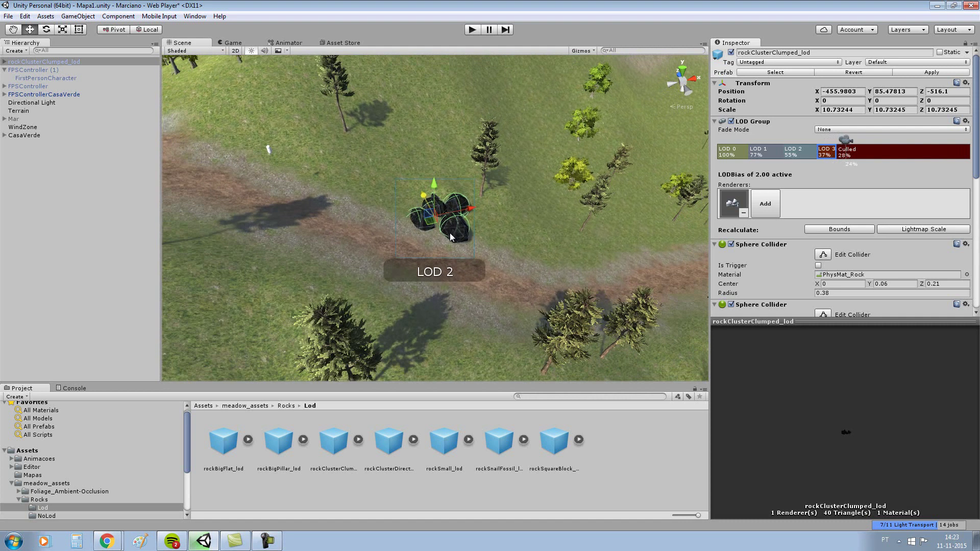
{"action": "scroll", "coordinate": [449, 231], "scroll_direction": "up", "scroll_amount": 3}
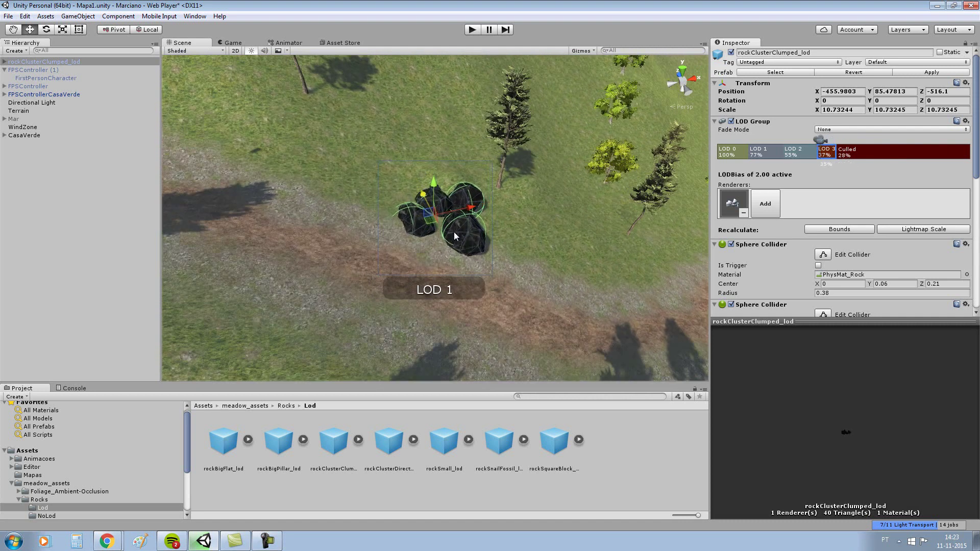
{"action": "scroll", "coordinate": [454, 231], "scroll_direction": "up", "scroll_amount": 3}
{"action": "scroll", "coordinate": [454, 232], "scroll_direction": "down", "scroll_amount": 2}
{"action": "scroll", "coordinate": [452, 227], "scroll_direction": "down", "scroll_amount": 3}
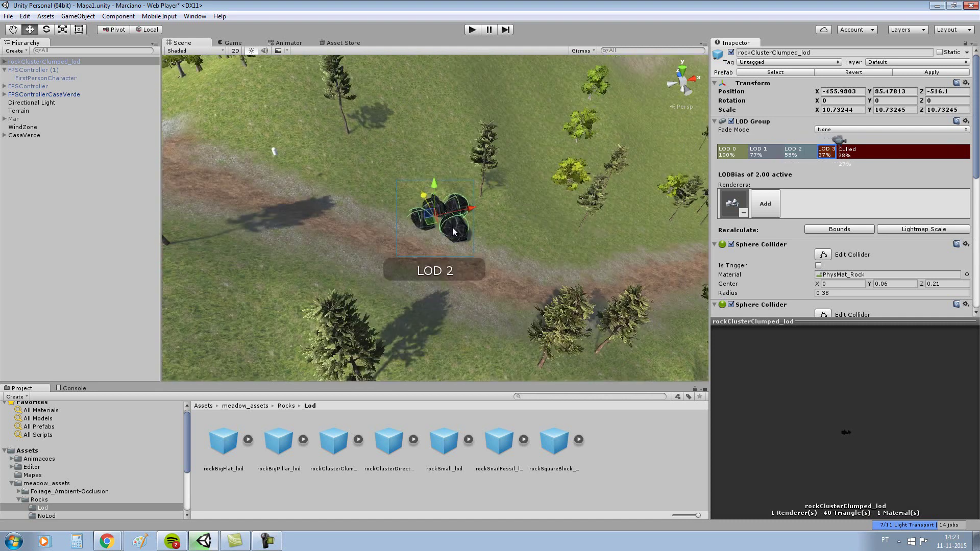
{"action": "scroll", "coordinate": [452, 230], "scroll_direction": "down", "scroll_amount": 2}
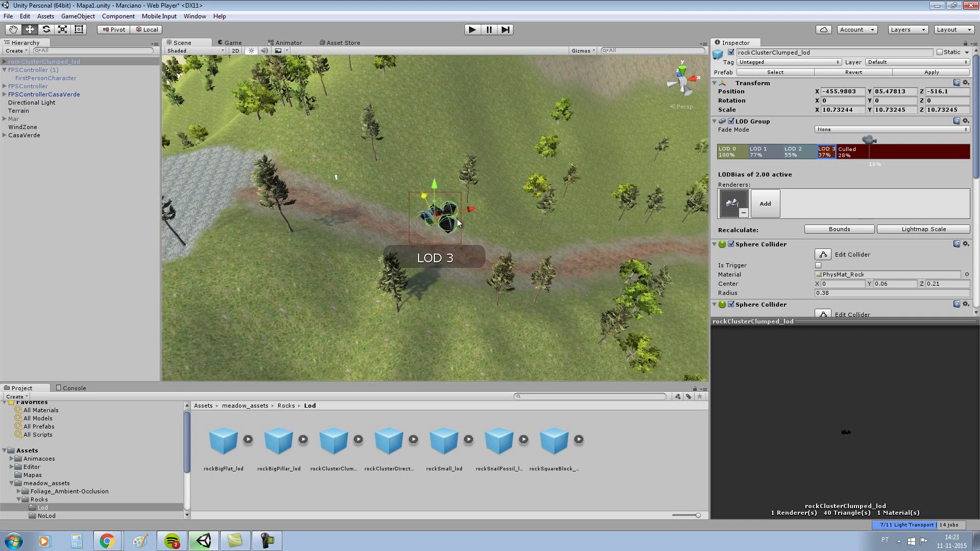
{"action": "scroll", "coordinate": [457, 218], "scroll_direction": "down", "scroll_amount": 1}
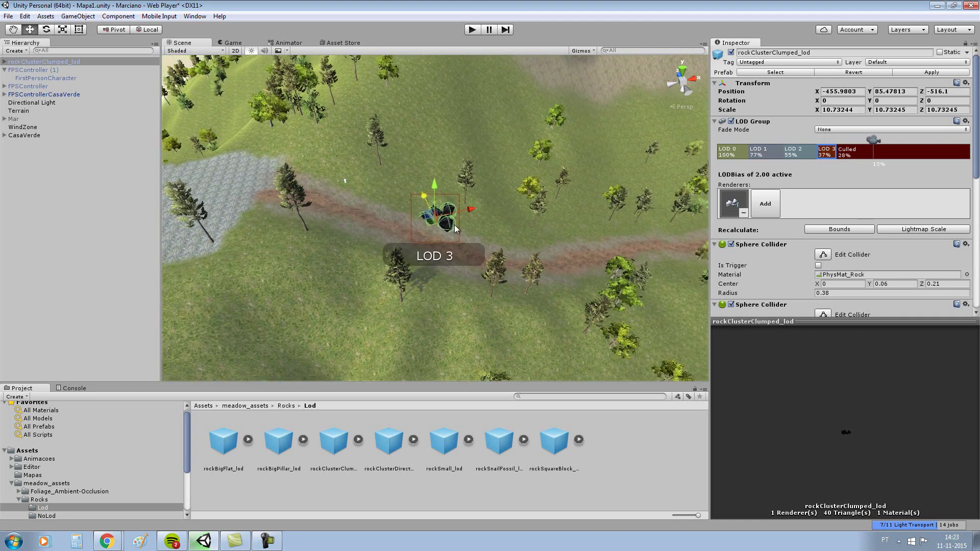
{"action": "scroll", "coordinate": [516, 286], "scroll_direction": "up", "scroll_amount": 3}
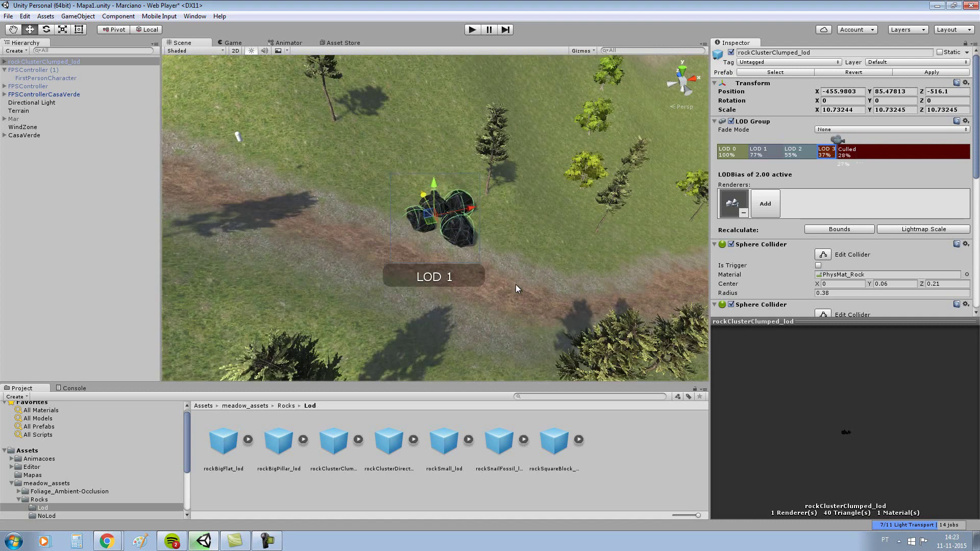
{"action": "scroll", "coordinate": [518, 288], "scroll_direction": "up", "scroll_amount": 3}
Browse the Lod rock prefabs and settle on rockSmall_lod.
{"action": "left_click", "coordinate": [558, 286]}
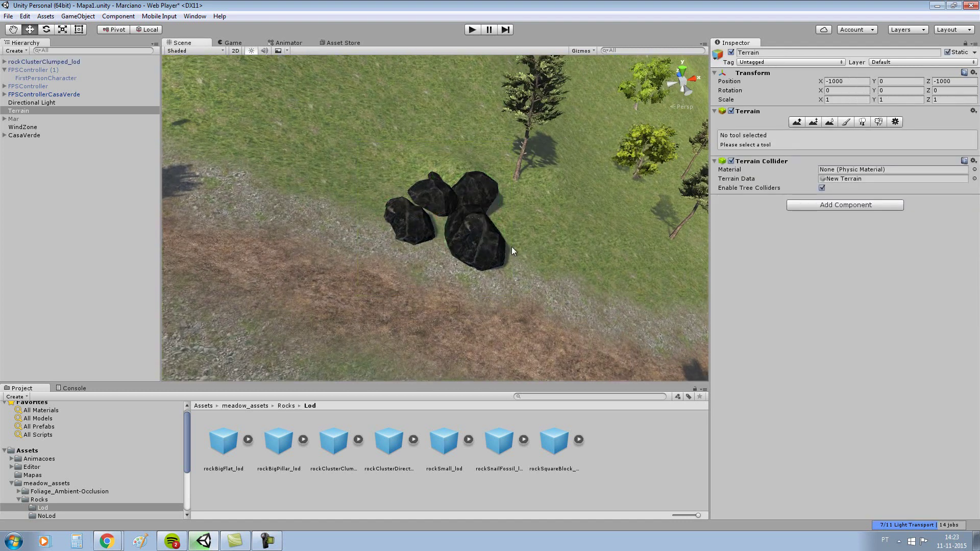
{"action": "scroll", "coordinate": [465, 275], "scroll_direction": "up", "scroll_amount": 2}
{"action": "left_click", "coordinate": [446, 440]}
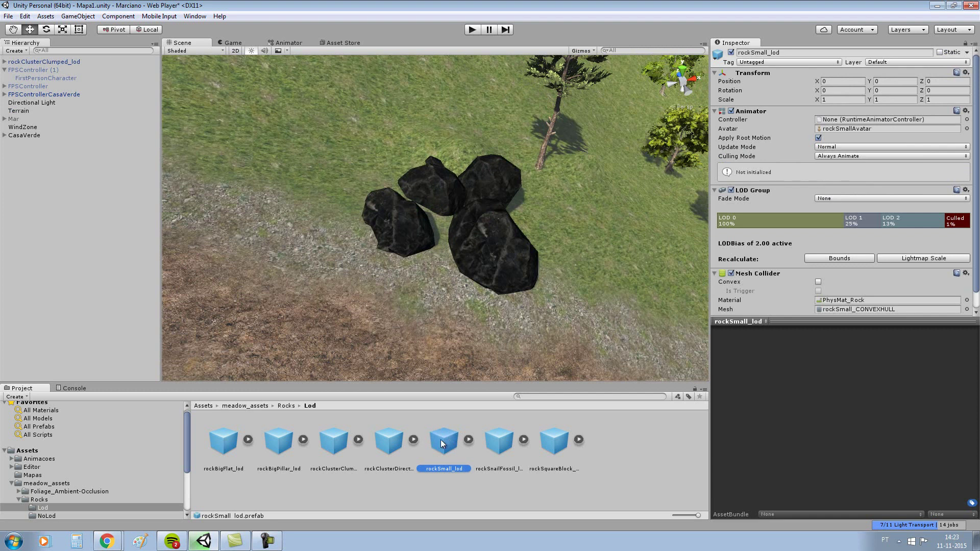
{"action": "left_click", "coordinate": [500, 439]}
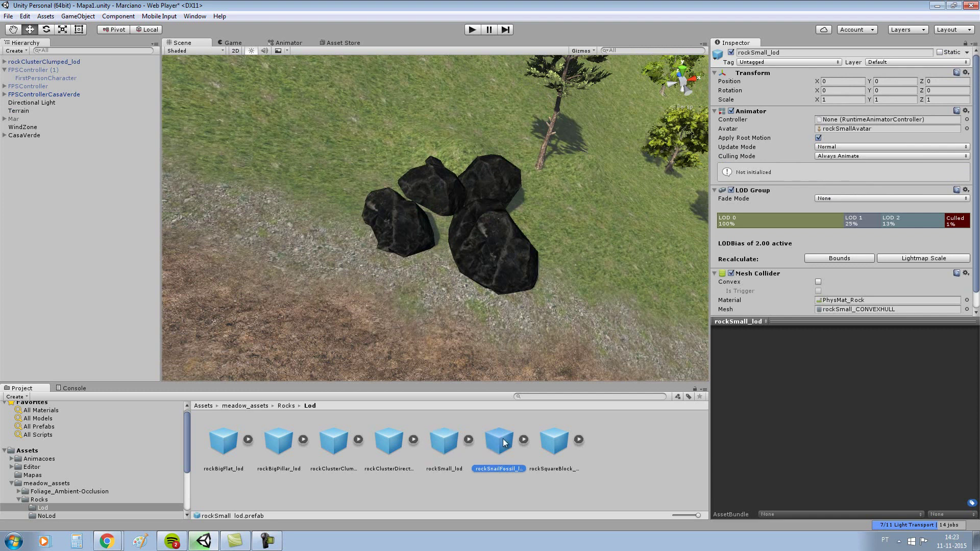
{"action": "left_click", "coordinate": [334, 440]}
{"action": "left_click", "coordinate": [389, 441]}
{"action": "left_click", "coordinate": [446, 444]}
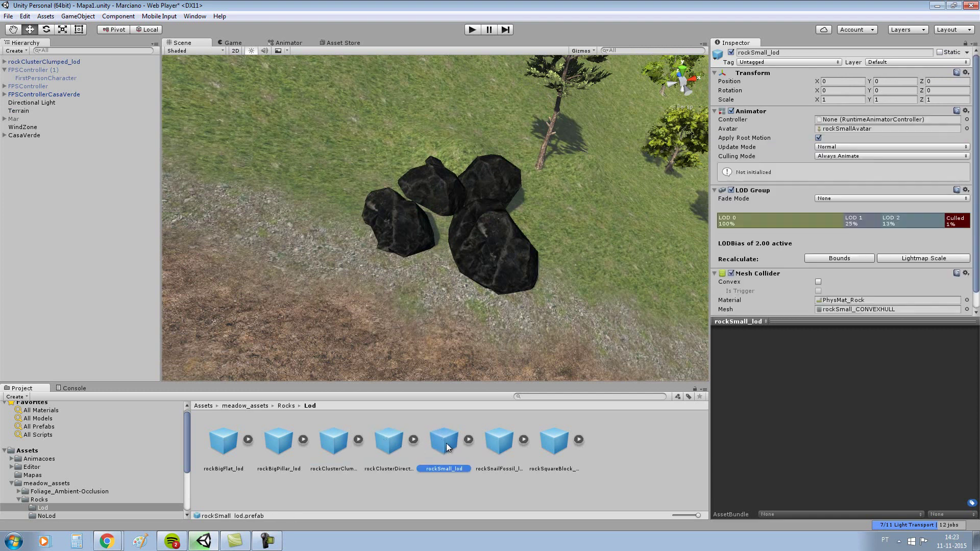
{"action": "scroll", "coordinate": [505, 250], "scroll_direction": "down", "scroll_amount": 5}
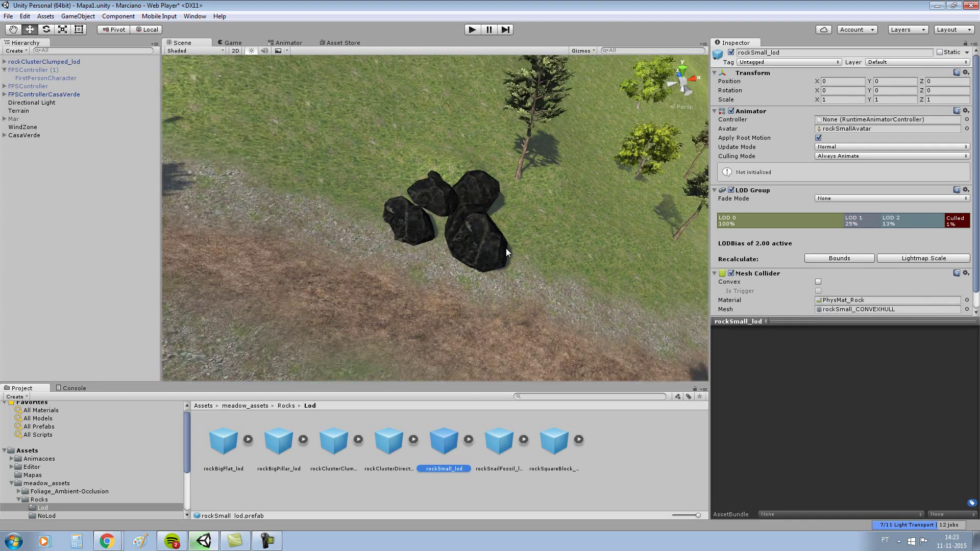
Drop a rockSmall_lod beside the rock cluster and scale it uniformly to about 26.55.
{"action": "left_click_drag", "start_coordinate": [450, 434], "coordinate": [430, 323]}
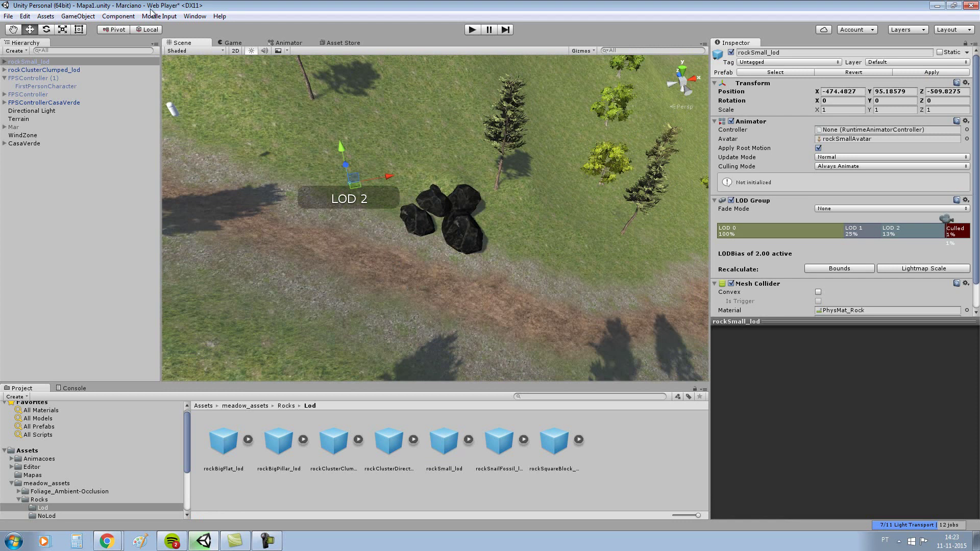
{"action": "left_click", "coordinate": [63, 29]}
{"action": "left_click_drag", "start_coordinate": [349, 184], "coordinate": [496, 208]}
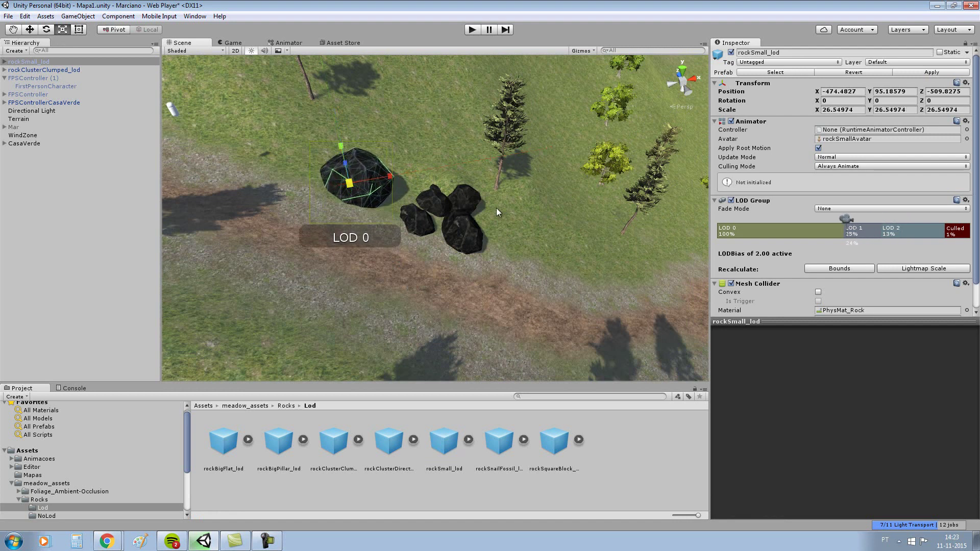
{"action": "scroll", "coordinate": [496, 207], "scroll_direction": "down", "scroll_amount": 5}
{"action": "left_click", "coordinate": [30, 29]}
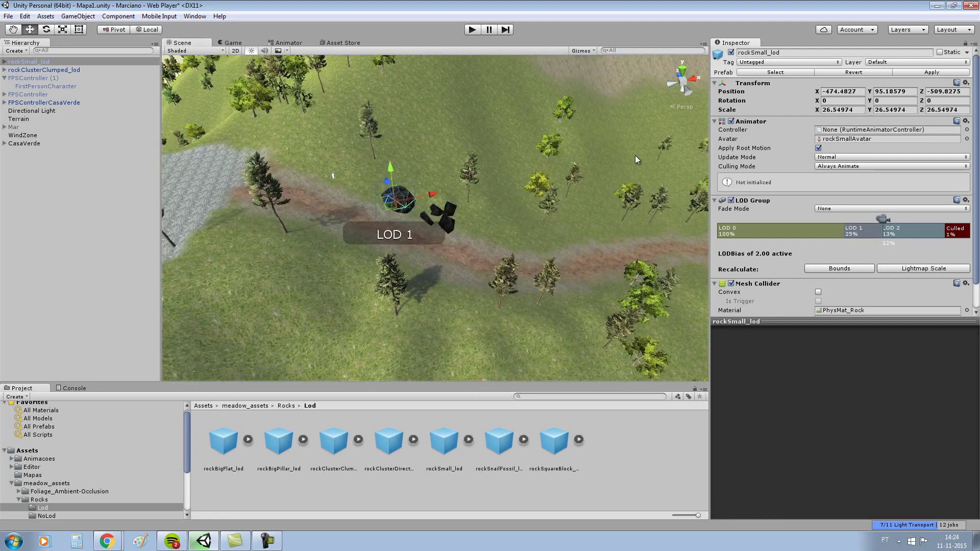
{"action": "scroll", "coordinate": [458, 178], "scroll_direction": "up", "scroll_amount": 3}
{"action": "scroll", "coordinate": [458, 178], "scroll_direction": "up", "scroll_amount": 3}
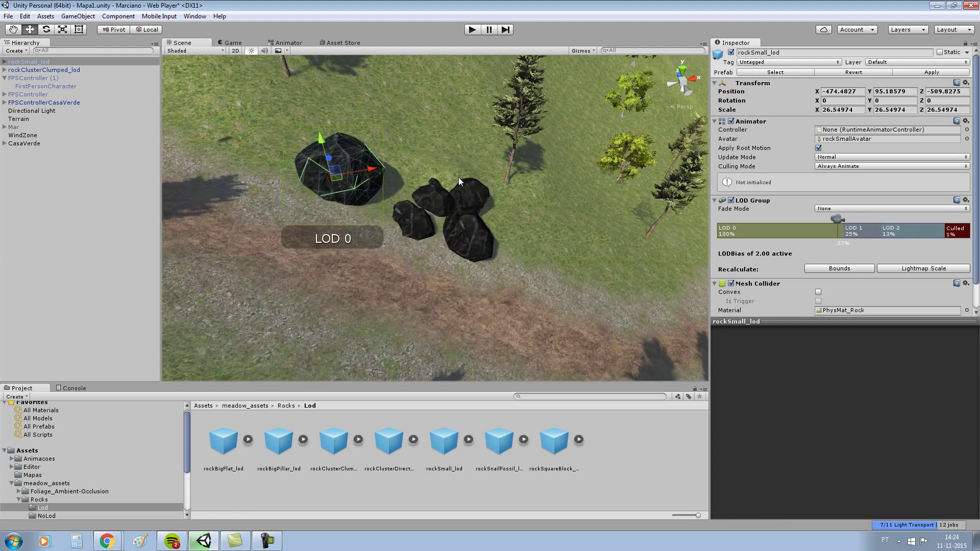
{"action": "scroll", "coordinate": [479, 171], "scroll_direction": "up", "scroll_amount": 4}
{"action": "scroll", "coordinate": [339, 129], "scroll_direction": "up", "scroll_amount": 3}
{"action": "scroll", "coordinate": [339, 129], "scroll_direction": "down", "scroll_amount": 3}
{"action": "scroll", "coordinate": [354, 132], "scroll_direction": "down", "scroll_amount": 3}
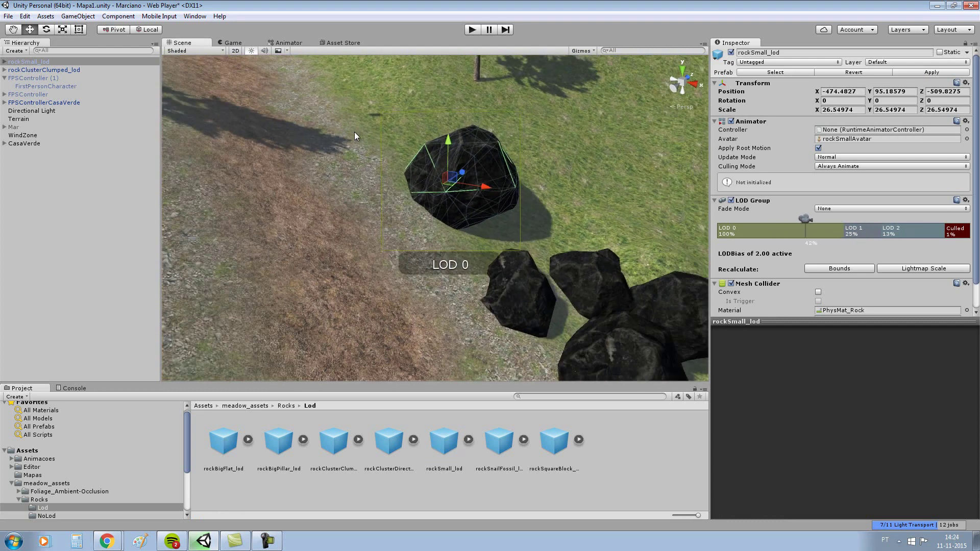
{"action": "scroll", "coordinate": [434, 153], "scroll_direction": "down", "scroll_amount": 2}
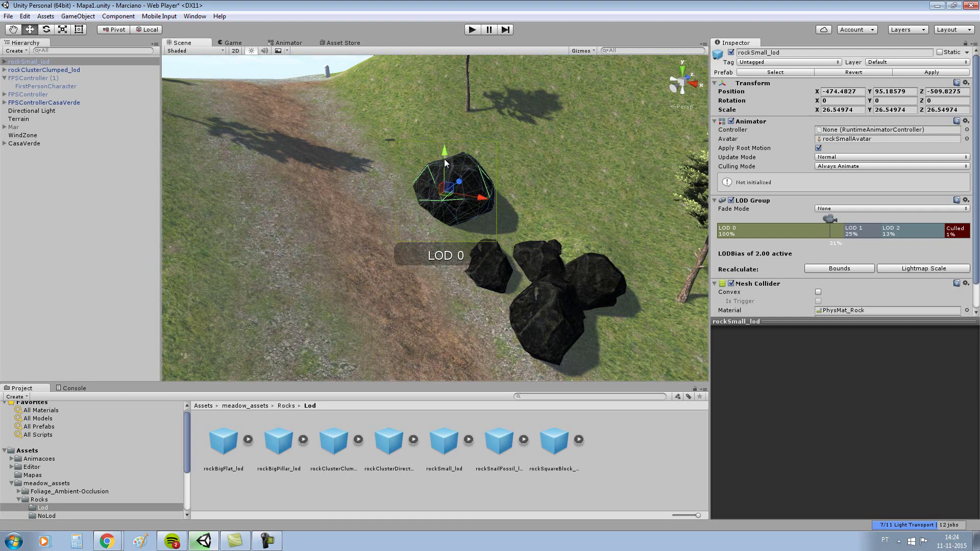
Raise and shift the small rock along Y and X to sit at the path's edge.
{"action": "left_click_drag", "start_coordinate": [445, 162], "coordinate": [444, 116]}
{"action": "mouse_move", "coordinate": [494, 151]}
{"action": "left_mouse_down"}
{"action": "mouse_move", "coordinate": [392, 134]}
{"action": "mouse_move", "coordinate": [424, 124]}
{"action": "left_mouse_up"}
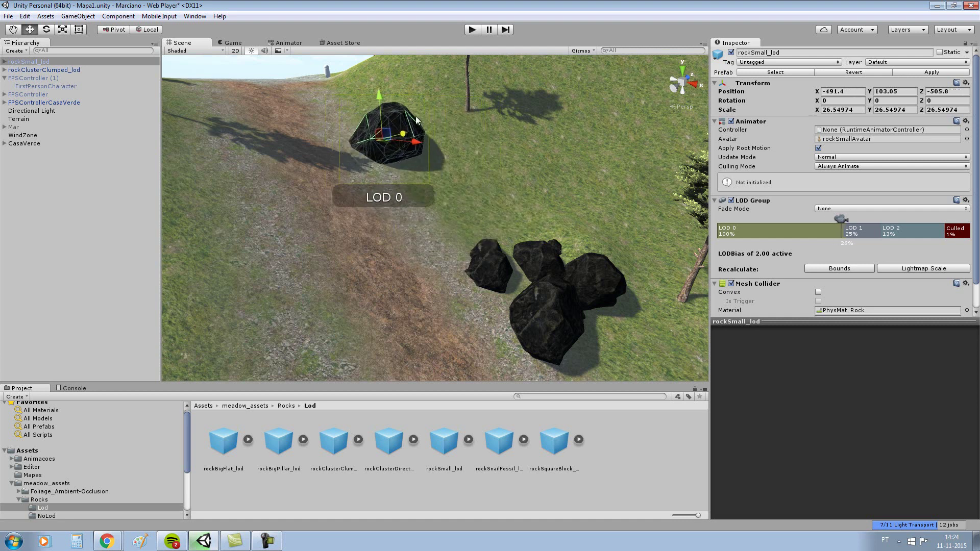
{"action": "scroll", "coordinate": [500, 197], "scroll_direction": "down", "scroll_amount": 5}
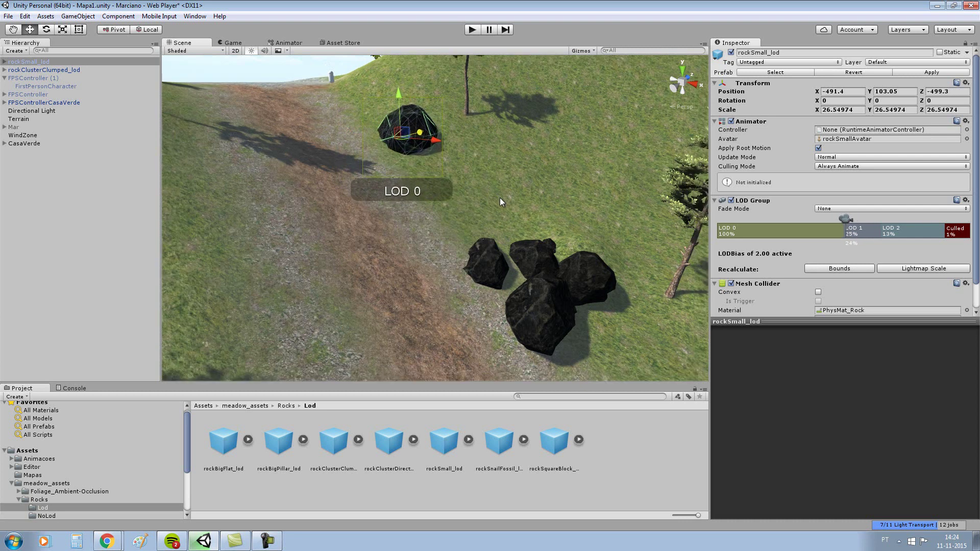
{"action": "scroll", "coordinate": [504, 202], "scroll_direction": "down", "scroll_amount": 3}
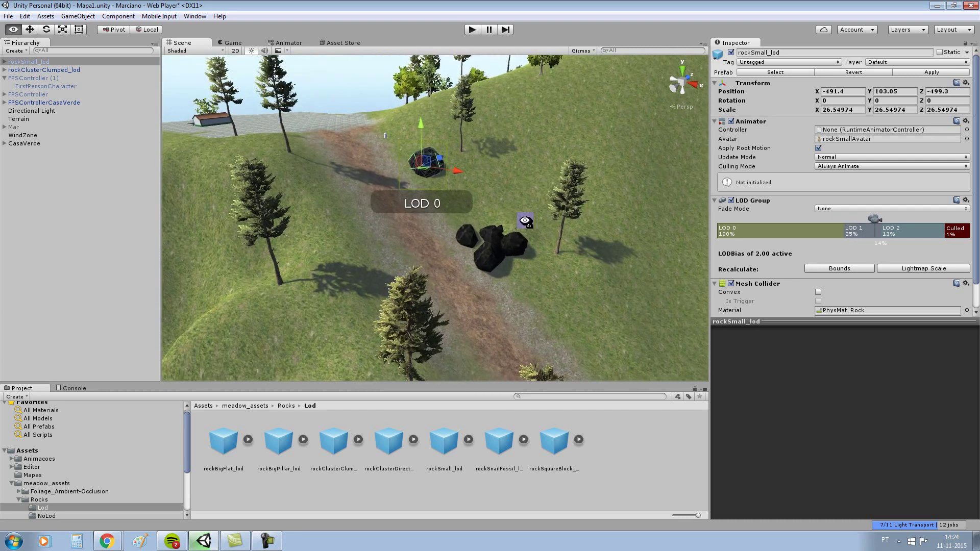
{"action": "left_click", "coordinate": [283, 440]}
Drop rockBigPillar_lod into the scene, scale it to about 7.06, and raise it.
{"action": "left_click_drag", "start_coordinate": [286, 406], "coordinate": [301, 179]}
{"action": "left_click", "coordinate": [63, 30]}
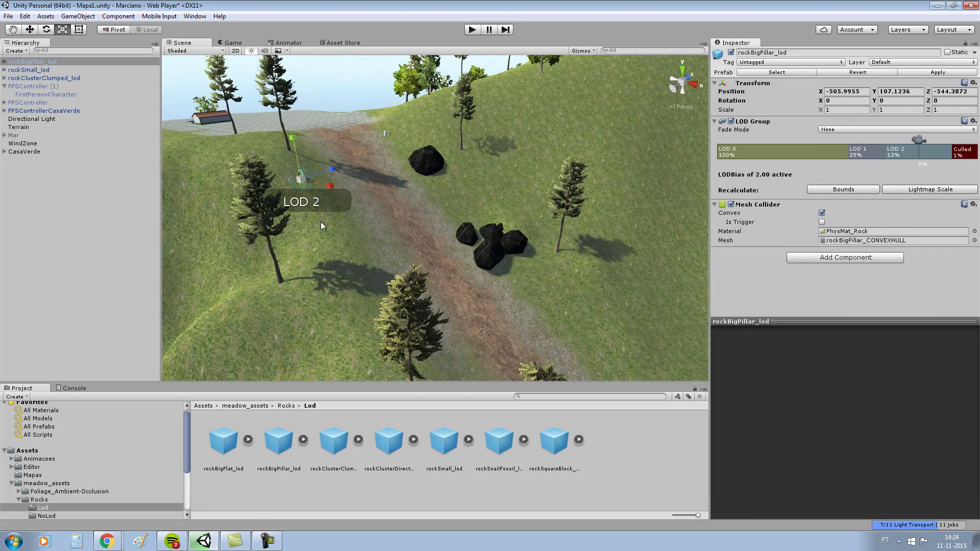
{"action": "left_click_drag", "start_coordinate": [329, 163], "coordinate": [405, 153]}
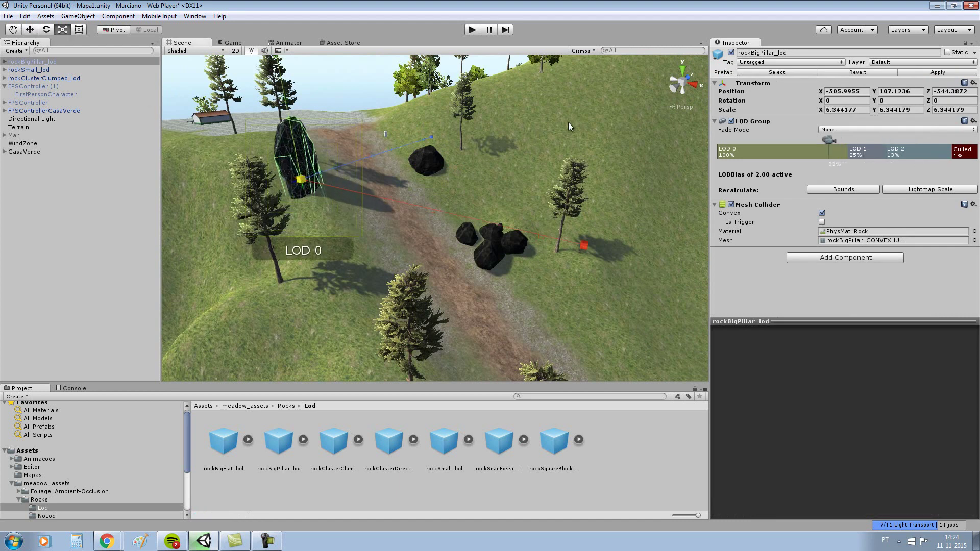
{"action": "left_click_drag", "start_coordinate": [302, 183], "coordinate": [295, 162]}
{"action": "left_click", "coordinate": [30, 29]}
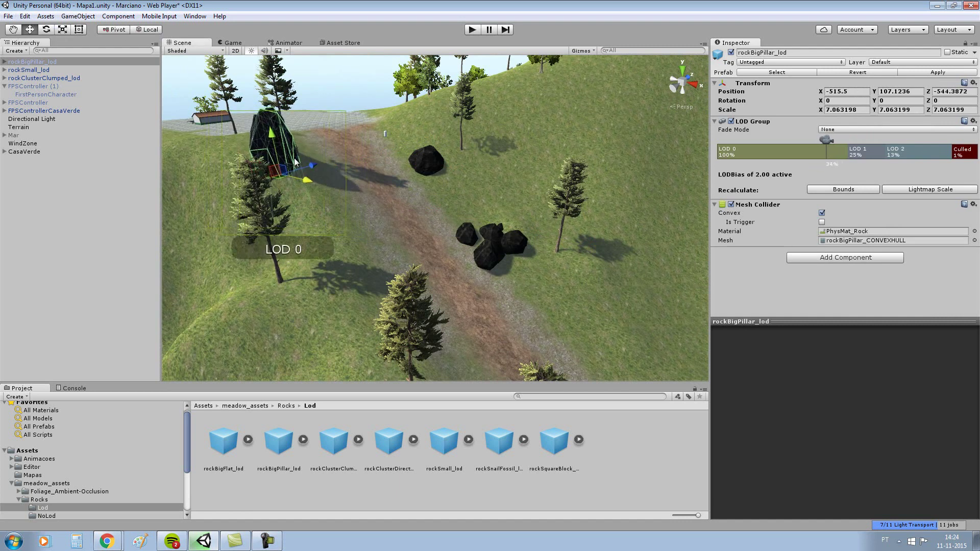
{"action": "mouse_move", "coordinate": [269, 131]}
{"action": "left_mouse_down"}
{"action": "mouse_move", "coordinate": [269, 77]}
{"action": "mouse_move", "coordinate": [273, 95]}
{"action": "left_mouse_up"}
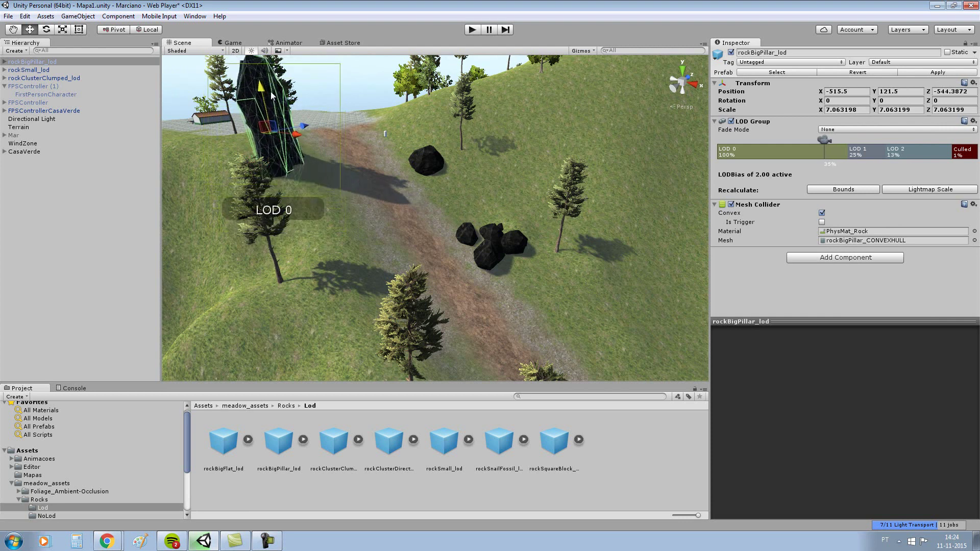
Stretch the pillar rock's X scale to 14.7 and frame it in the view.
{"action": "left_click", "coordinate": [78, 29]}
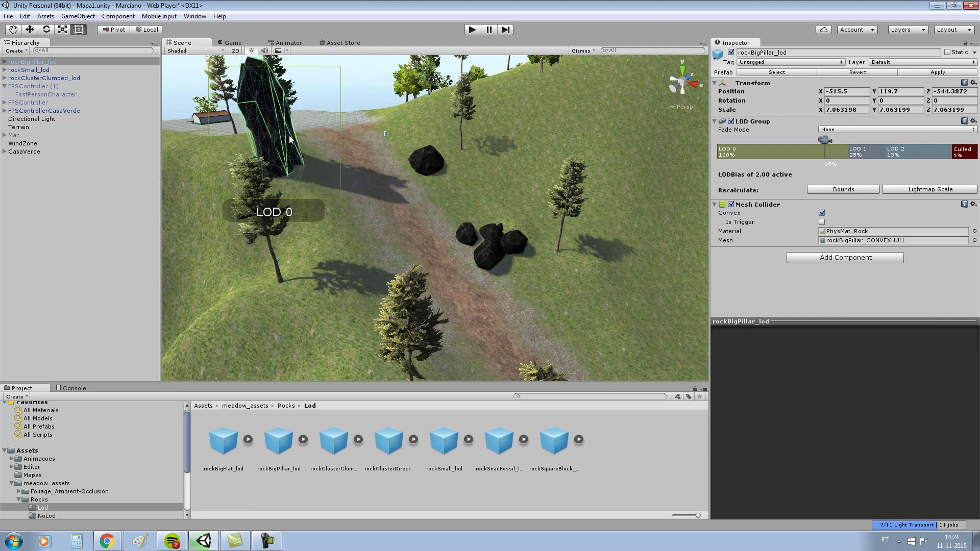
{"action": "left_click", "coordinate": [67, 31]}
{"action": "mouse_move", "coordinate": [297, 137]}
{"action": "left_mouse_down"}
{"action": "mouse_move", "coordinate": [300, 121]}
{"action": "mouse_move", "coordinate": [335, 137]}
{"action": "mouse_move", "coordinate": [326, 132]}
{"action": "left_mouse_up"}
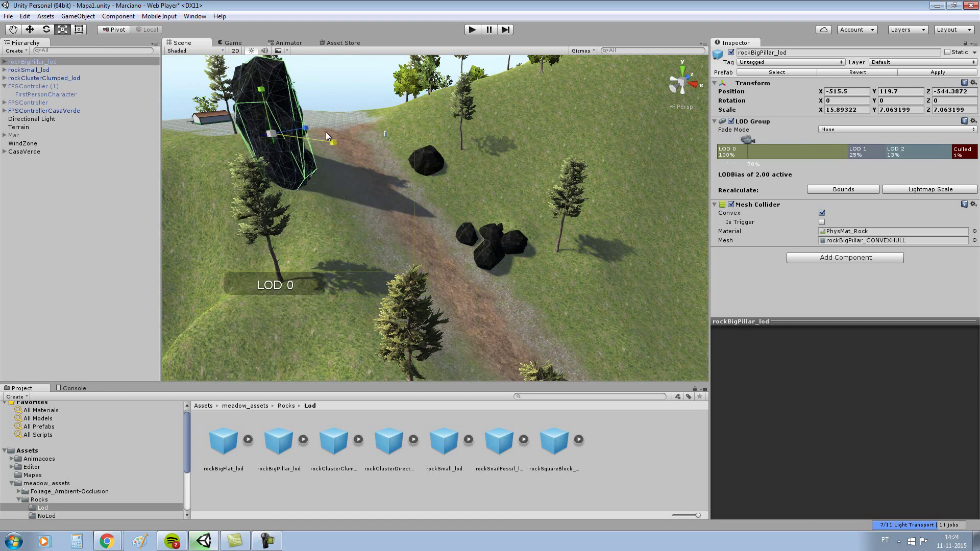
{"action": "scroll", "coordinate": [389, 174], "scroll_direction": "up", "scroll_amount": 5}
{"action": "scroll", "coordinate": [501, 159], "scroll_direction": "up", "scroll_amount": 3}
{"action": "key", "text": "f"}
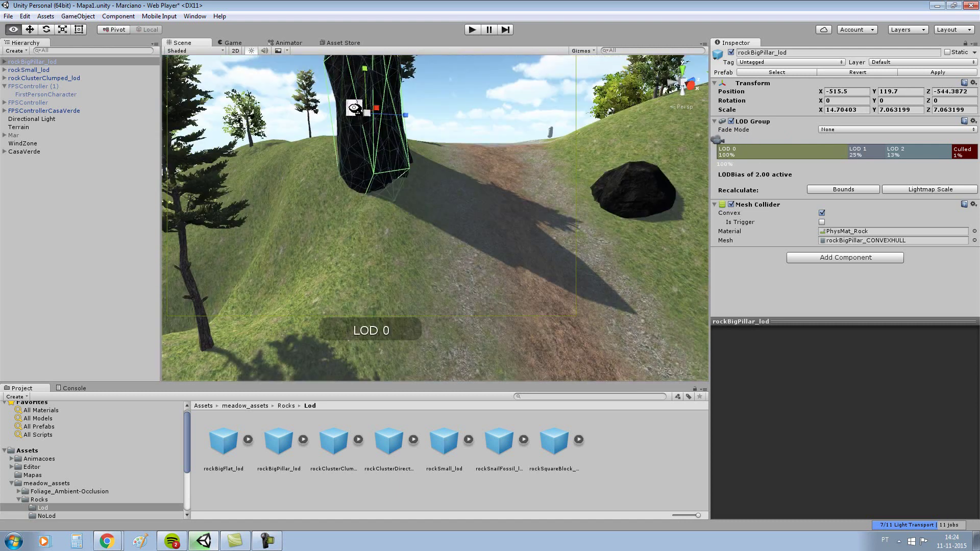
{"action": "scroll", "coordinate": [395, 172], "scroll_direction": "down", "scroll_amount": 3}
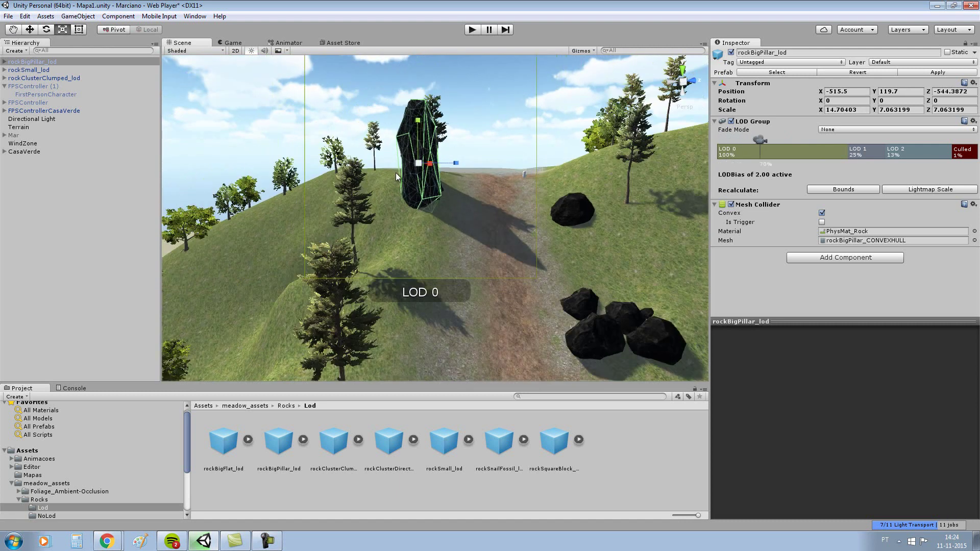
{"action": "scroll", "coordinate": [501, 233], "scroll_direction": "down", "scroll_amount": 3}
{"action": "scroll", "coordinate": [502, 234], "scroll_direction": "down", "scroll_amount": 3}
{"action": "scroll", "coordinate": [570, 262], "scroll_direction": "down", "scroll_amount": 3}
{"action": "scroll", "coordinate": [570, 258], "scroll_direction": "up", "scroll_amount": 2}
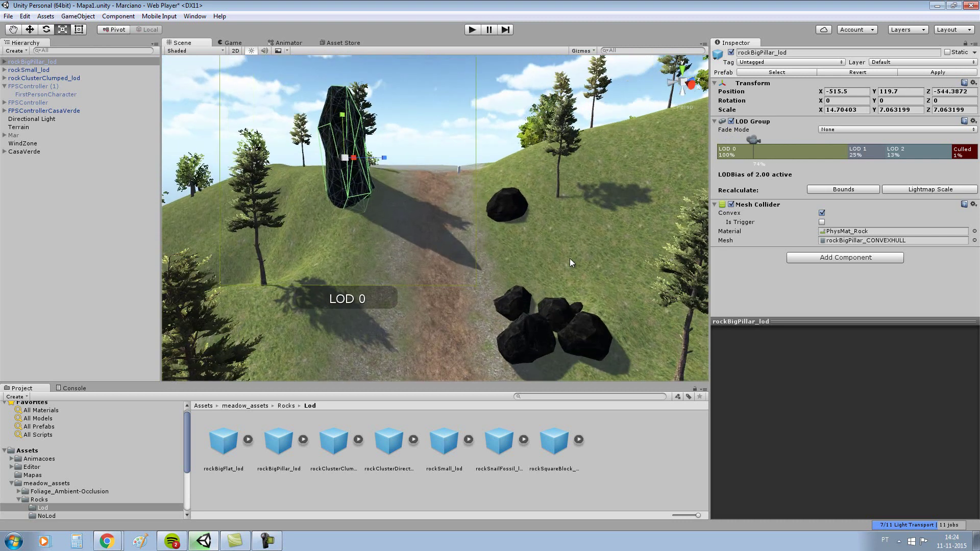
{"action": "scroll", "coordinate": [569, 258], "scroll_direction": "up", "scroll_amount": 2}
Move the pillar rock left and down onto the hillside beside the path.
{"action": "left_click", "coordinate": [30, 29]}
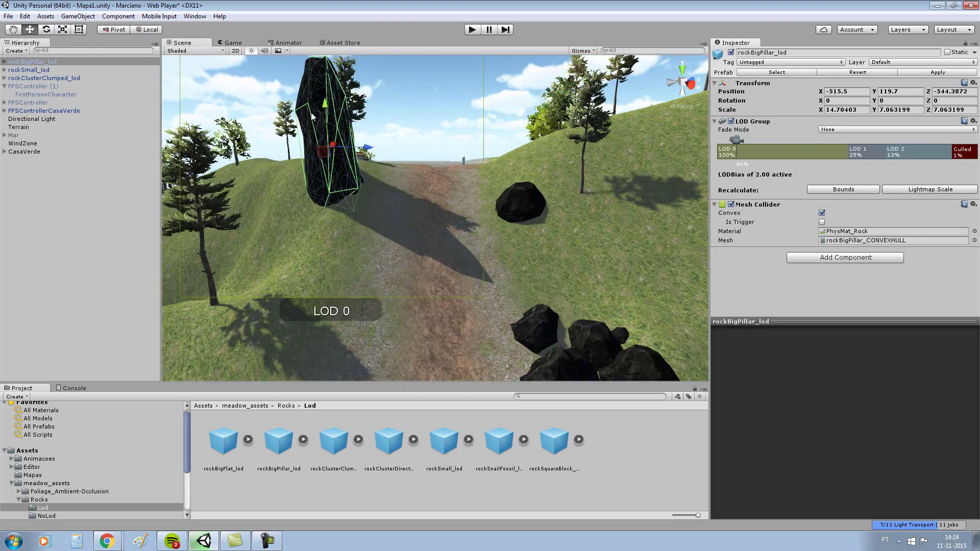
{"action": "left_click_drag", "start_coordinate": [368, 152], "coordinate": [341, 150]}
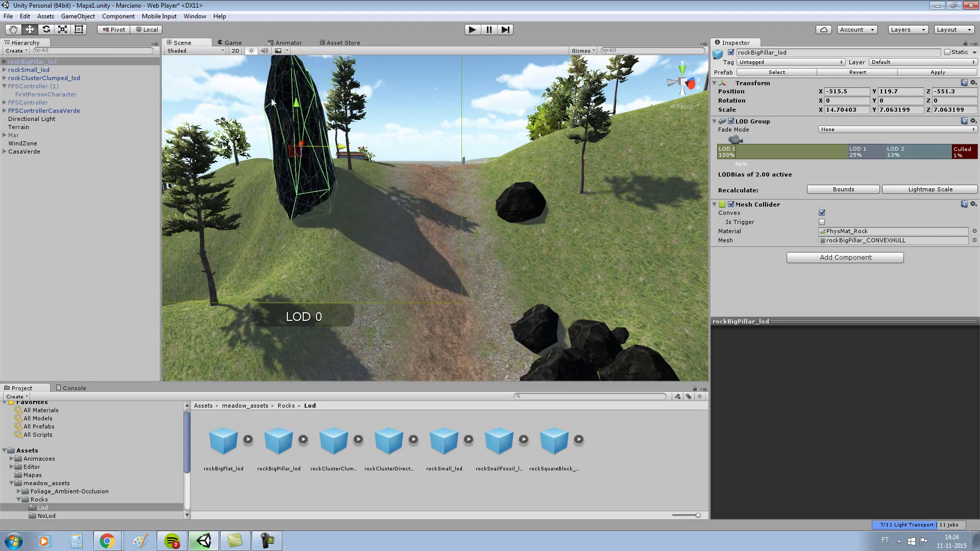
{"action": "mouse_move", "coordinate": [296, 103]}
{"action": "left_mouse_down"}
{"action": "mouse_move", "coordinate": [296, 132]}
{"action": "mouse_move", "coordinate": [296, 121]}
{"action": "left_mouse_up"}
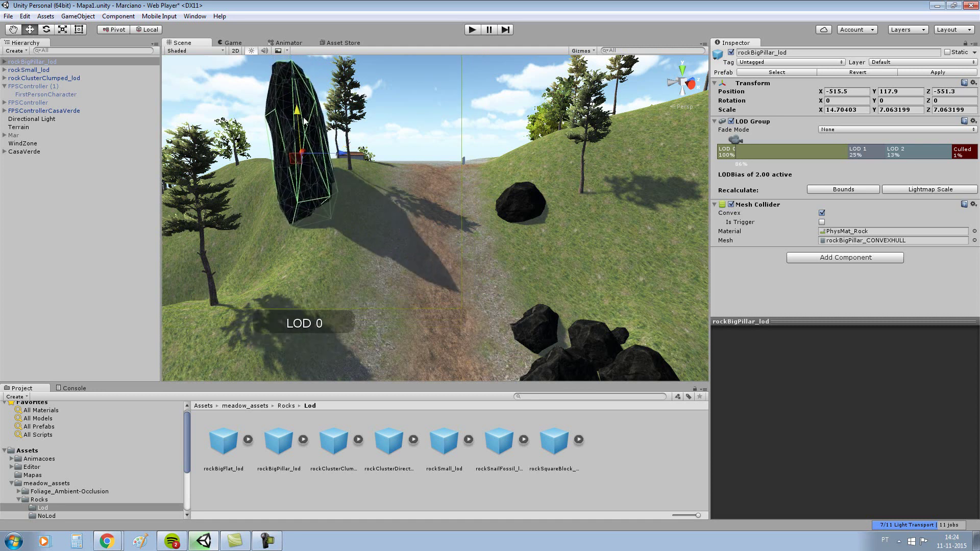
{"action": "scroll", "coordinate": [529, 217], "scroll_direction": "up", "scroll_amount": 3}
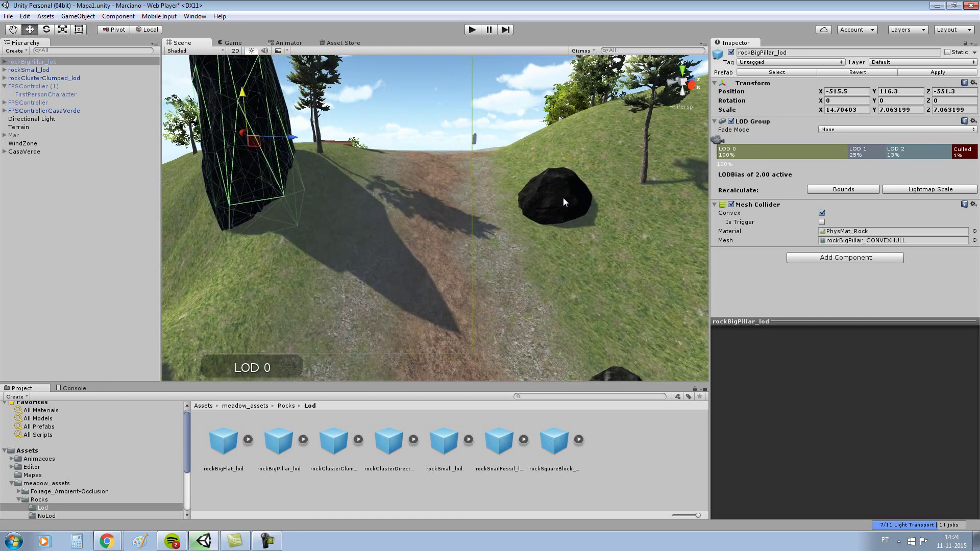
{"action": "left_click", "coordinate": [564, 200]}
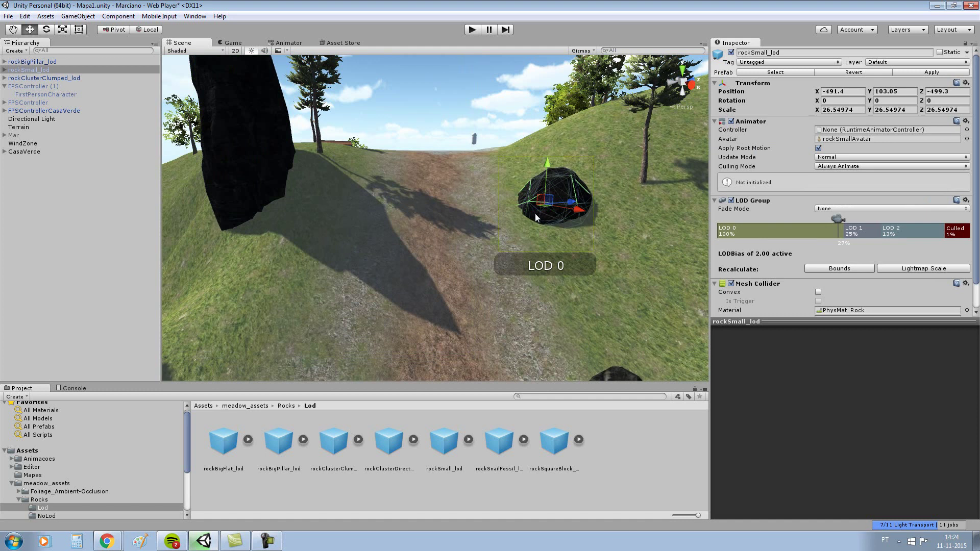
{"action": "left_click", "coordinate": [259, 161]}
{"action": "scroll", "coordinate": [275, 167], "scroll_direction": "down", "scroll_amount": 3}
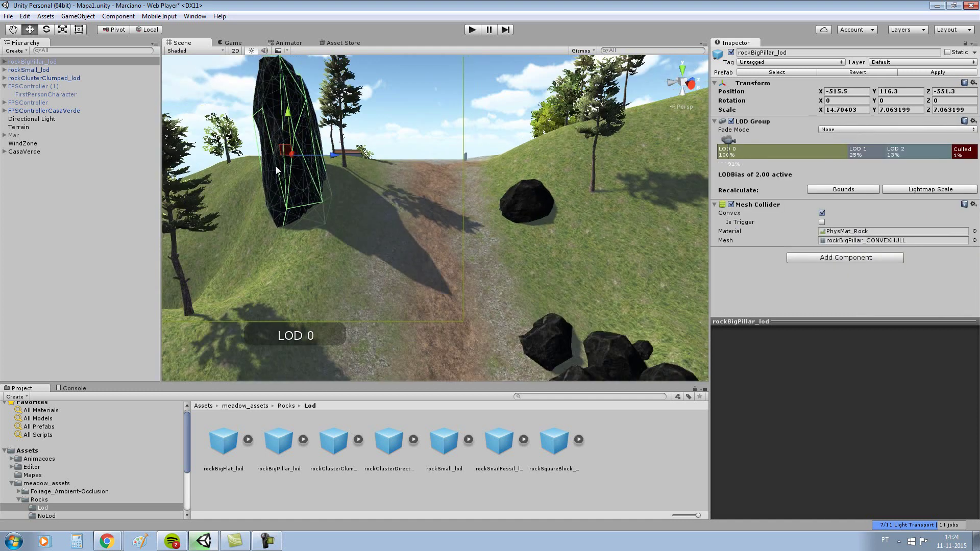
{"action": "scroll", "coordinate": [424, 216], "scroll_direction": "down", "scroll_amount": 2}
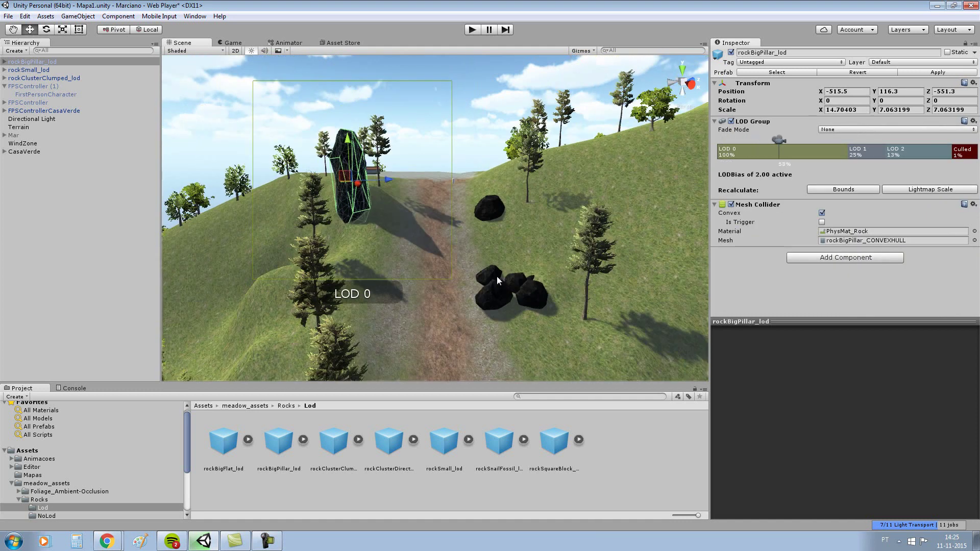
{"action": "right_click_drag", "start_coordinate": [497, 276], "coordinate": [521, 300]}
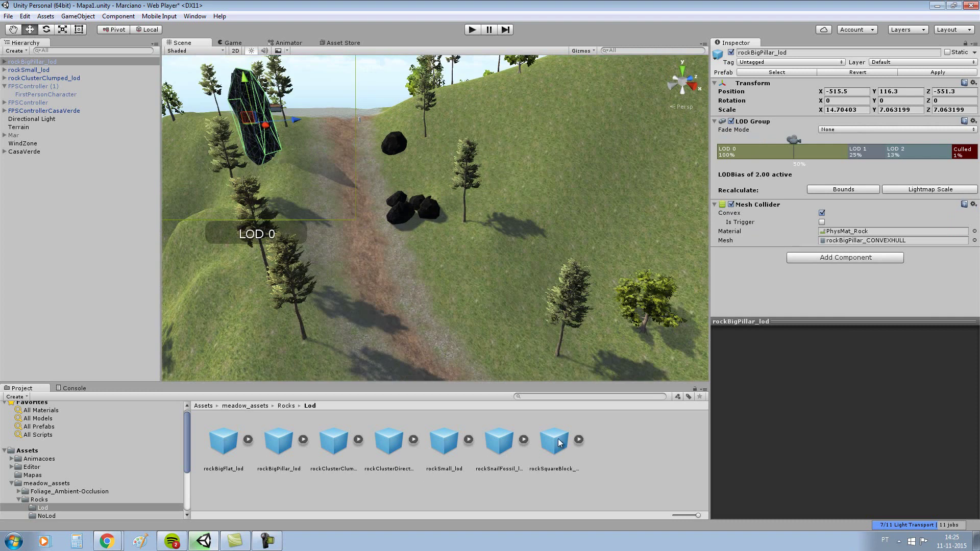
Place rockSquareBlock_lod on the left slope beside the path and scale it to about 9.04.
{"action": "left_click", "coordinate": [559, 443]}
{"action": "mouse_move", "coordinate": [539, 423]}
{"action": "left_mouse_down"}
{"action": "mouse_move", "coordinate": [263, 279]}
{"action": "mouse_move", "coordinate": [263, 302]}
{"action": "mouse_move", "coordinate": [363, 296]}
{"action": "left_mouse_up"}
{"action": "left_click", "coordinate": [64, 30]}
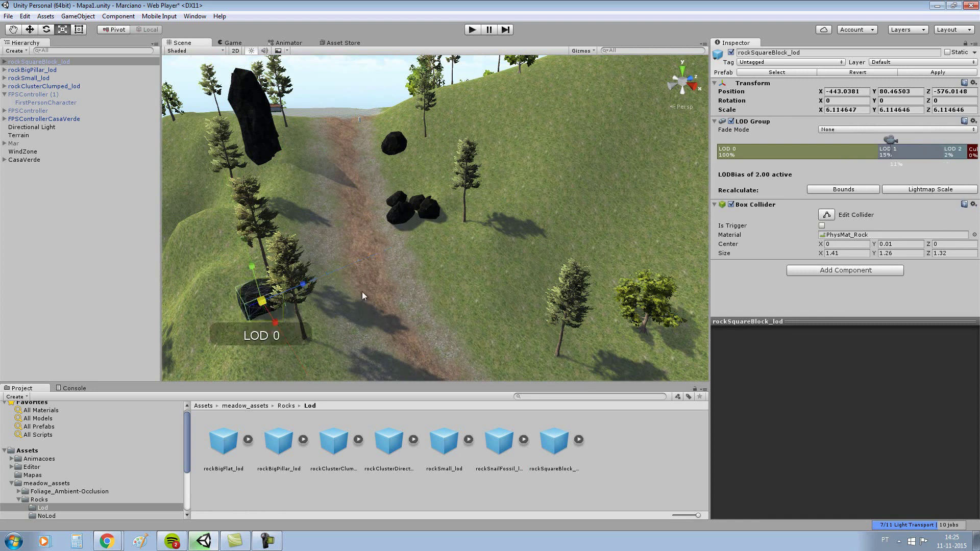
{"action": "left_click_drag", "start_coordinate": [259, 304], "coordinate": [384, 274]}
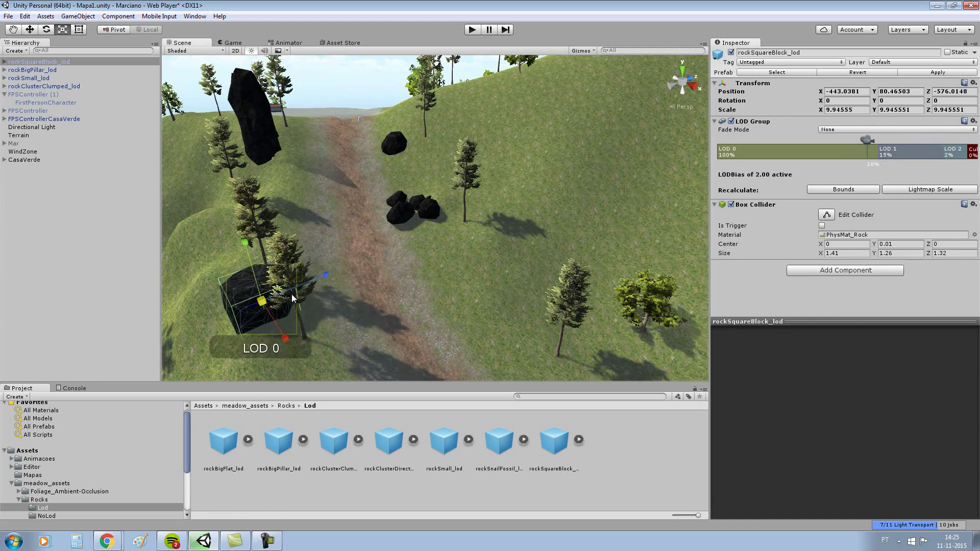
{"action": "mouse_move", "coordinate": [382, 274]}
{"action": "right_mouse_down"}
{"action": "mouse_move", "coordinate": [350, 179]}
{"action": "mouse_move", "coordinate": [440, 173]}
{"action": "right_mouse_up"}
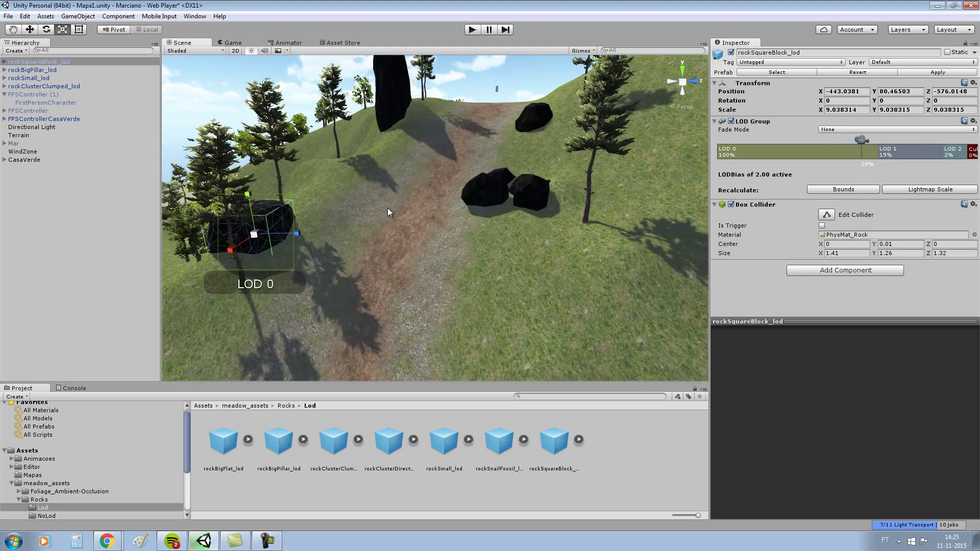
Enlarge the rockClusterClumped_lod cluster to about 14.9 and shift it slightly along the path.
{"action": "left_click", "coordinate": [556, 174]}
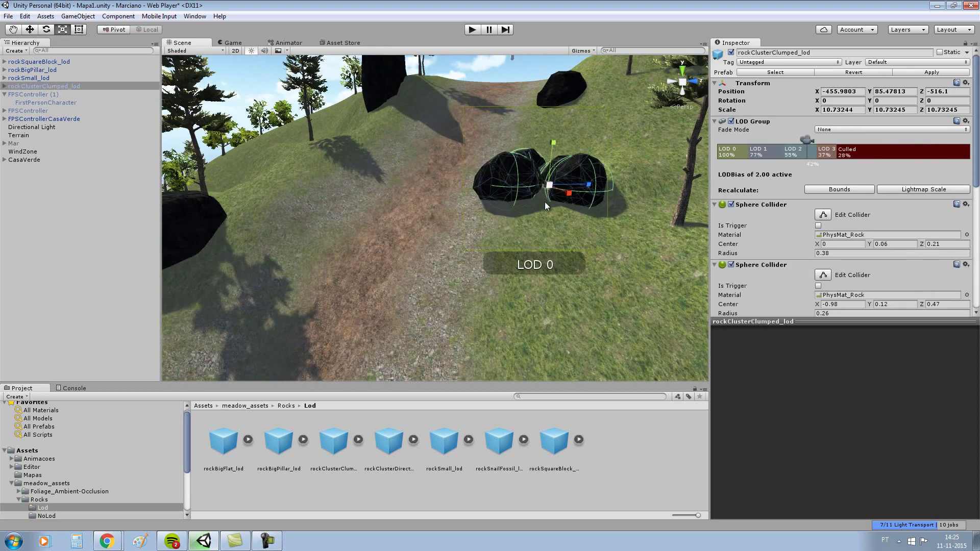
{"action": "left_click_drag", "start_coordinate": [550, 186], "coordinate": [98, 4]}
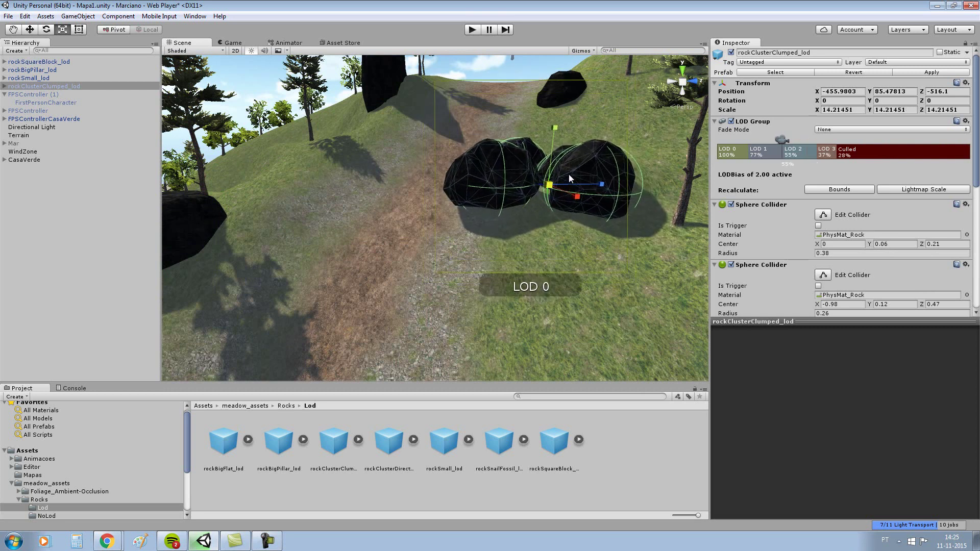
{"action": "left_click", "coordinate": [30, 29]}
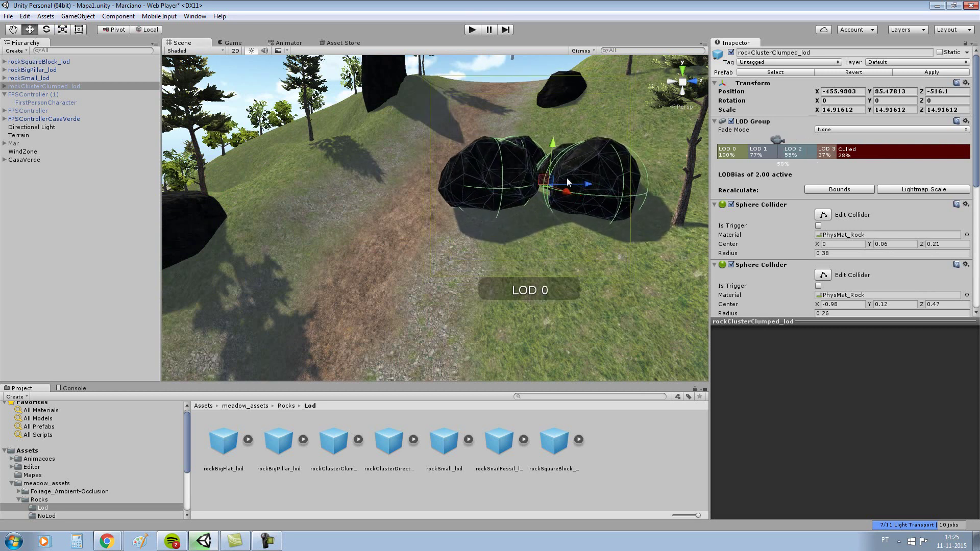
{"action": "left_click_drag", "start_coordinate": [586, 186], "coordinate": [592, 198]}
{"action": "scroll", "coordinate": [472, 184], "scroll_direction": "down", "scroll_amount": 3}
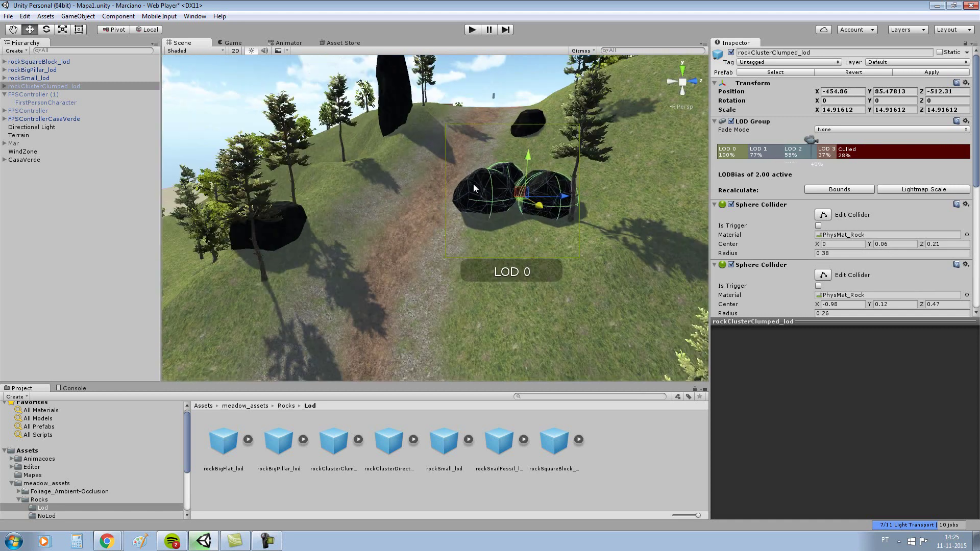
Tilt the cluster slightly and move it closer to about (-433.9, 82.9, -512.31), then select the Terrain.
{"action": "left_click", "coordinate": [47, 29]}
{"action": "left_click_drag", "start_coordinate": [539, 179], "coordinate": [527, 174]}
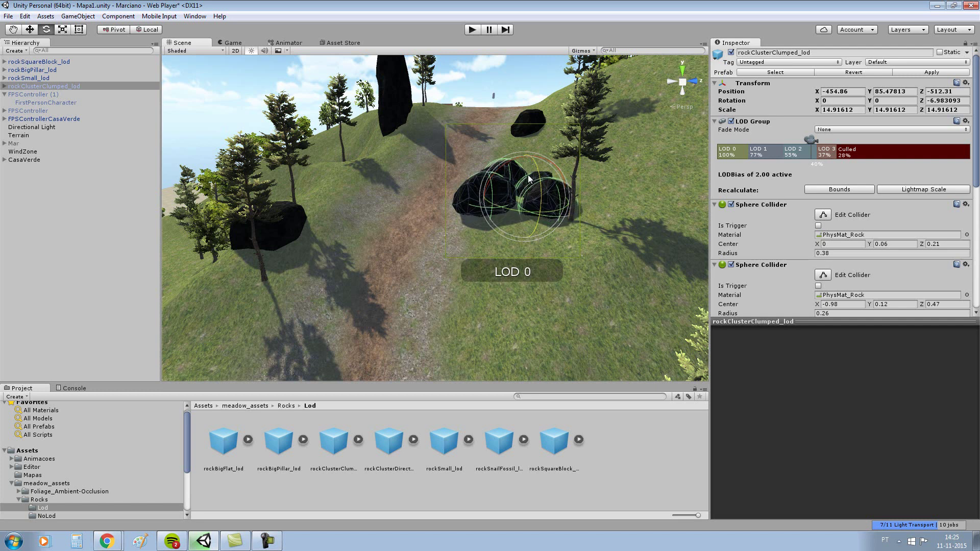
{"action": "left_click_drag", "start_coordinate": [506, 161], "coordinate": [526, 196]}
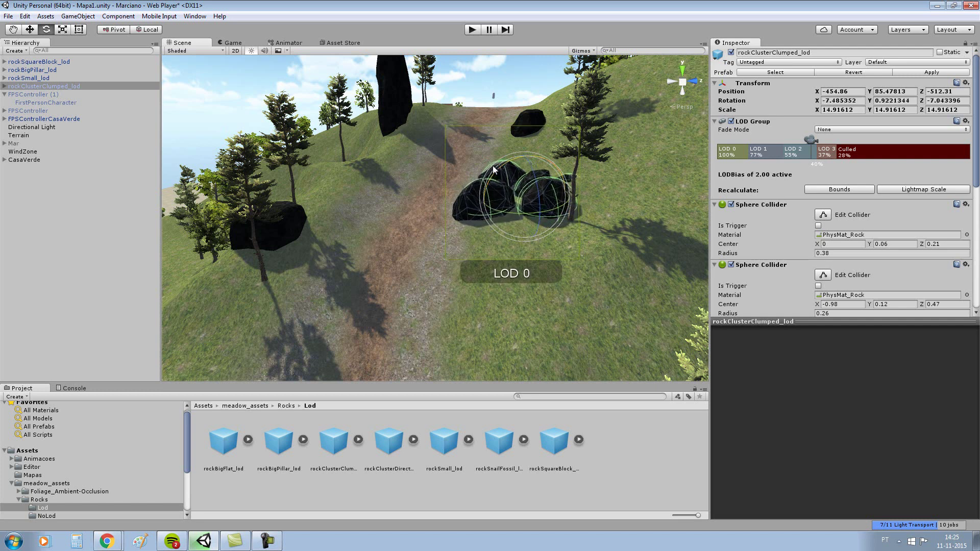
{"action": "left_click", "coordinate": [29, 29]}
{"action": "mouse_move", "coordinate": [543, 212]}
{"action": "left_mouse_down"}
{"action": "mouse_move", "coordinate": [552, 255]}
{"action": "mouse_move", "coordinate": [541, 255]}
{"action": "left_mouse_up"}
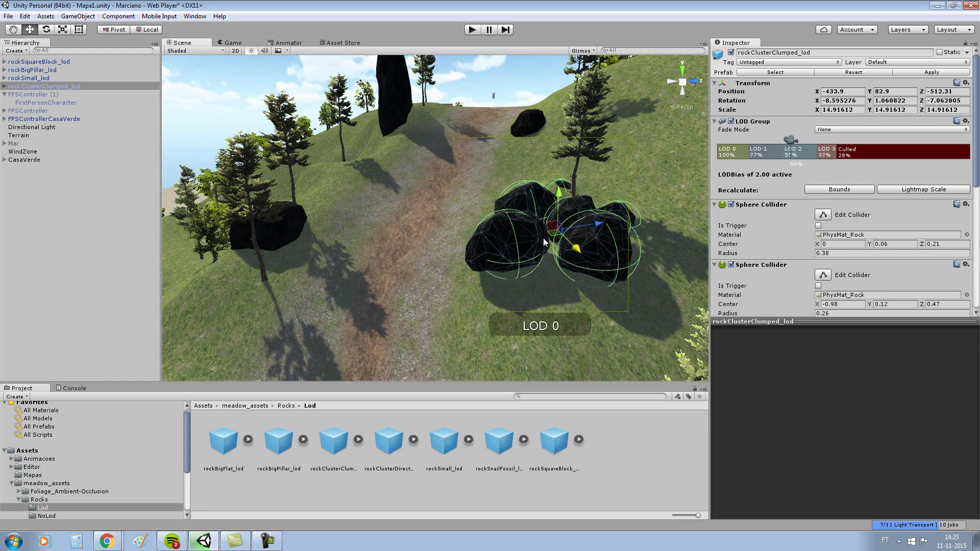
{"action": "left_click", "coordinate": [383, 210]}
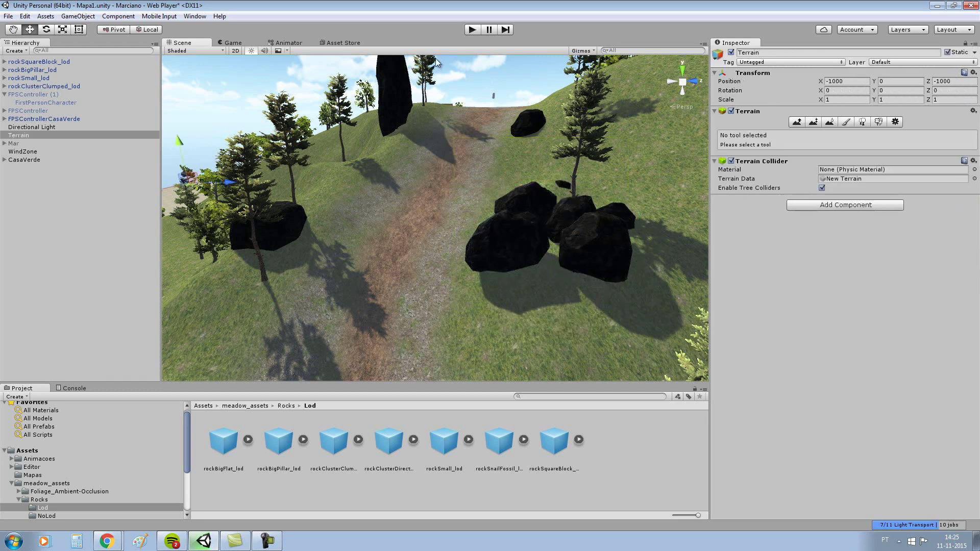
Save the rock-lined scene and enter play mode as the first-person player.
{"action": "left_click", "coordinate": [15, 17]}
{"action": "left_click", "coordinate": [39, 53]}
{"action": "left_click", "coordinate": [471, 31]}
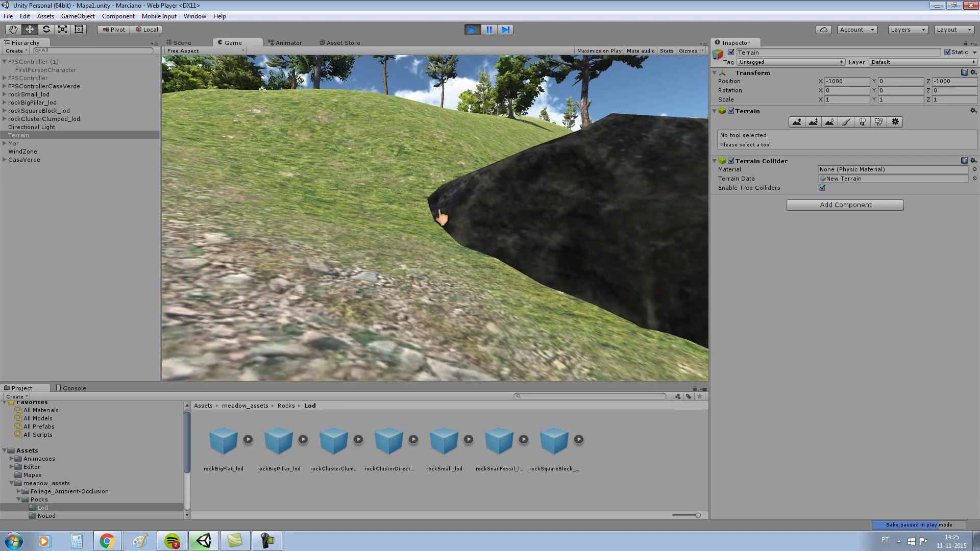
Walk the FPS player up the slope into the big rock, then down toward the black rock.
{"action": "key", "text": "ctrl+s"}
{"action": "key", "text": "w"}
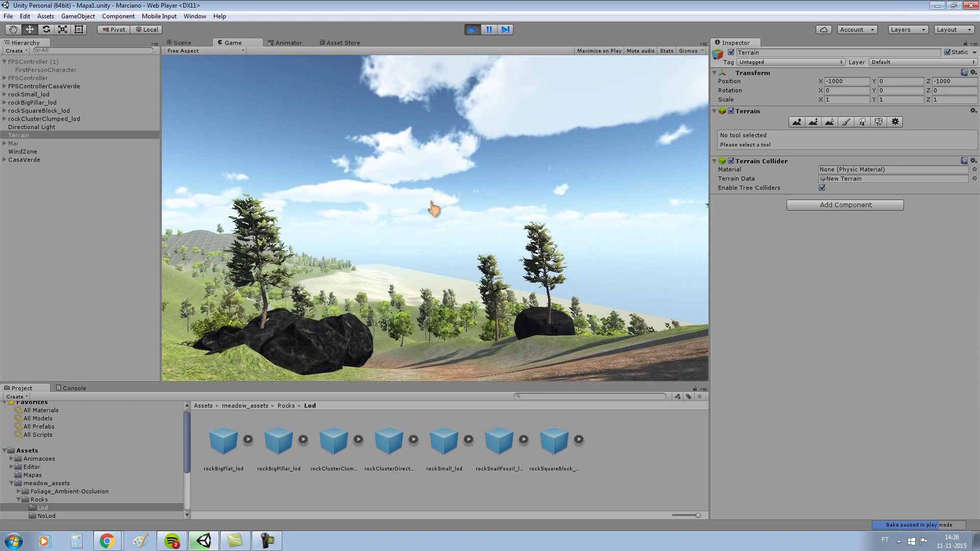
{"action": "key", "text": "w"}
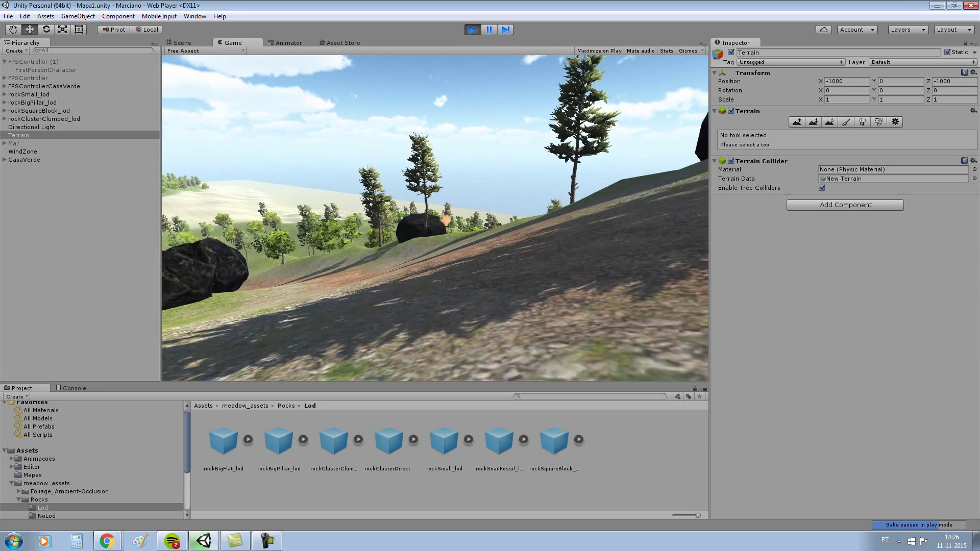
{"action": "key", "text": "w"}
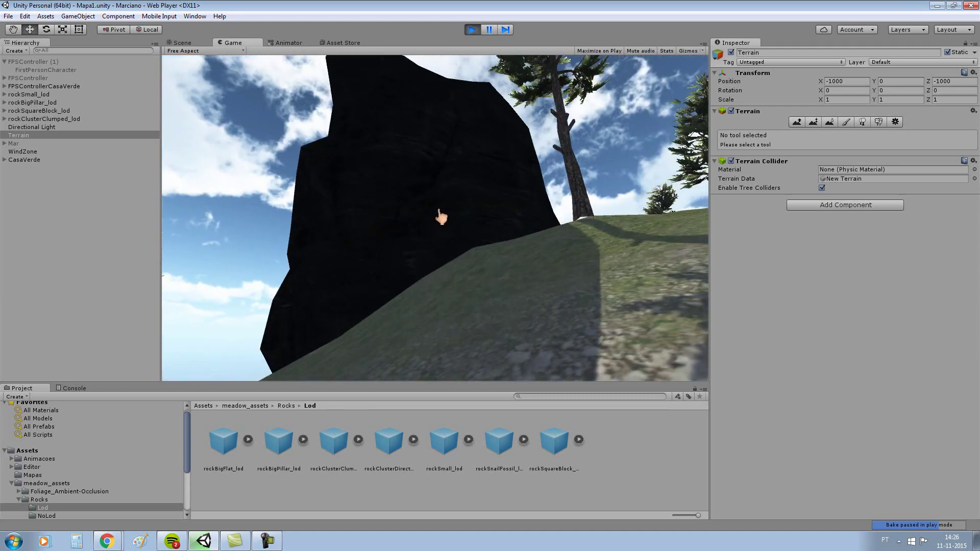
{"action": "key", "text": "w"}
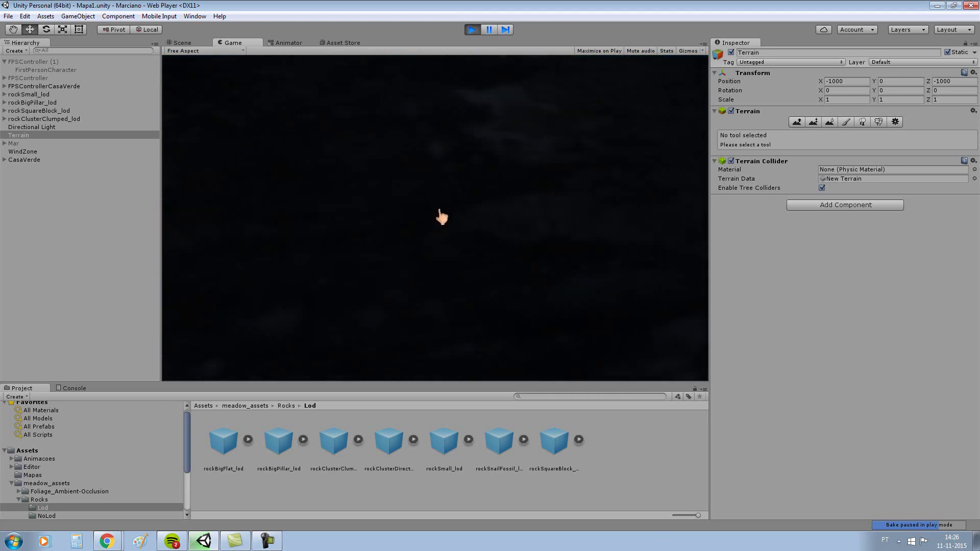
{"action": "key", "text": "d"}
{"action": "key", "text": "a"}
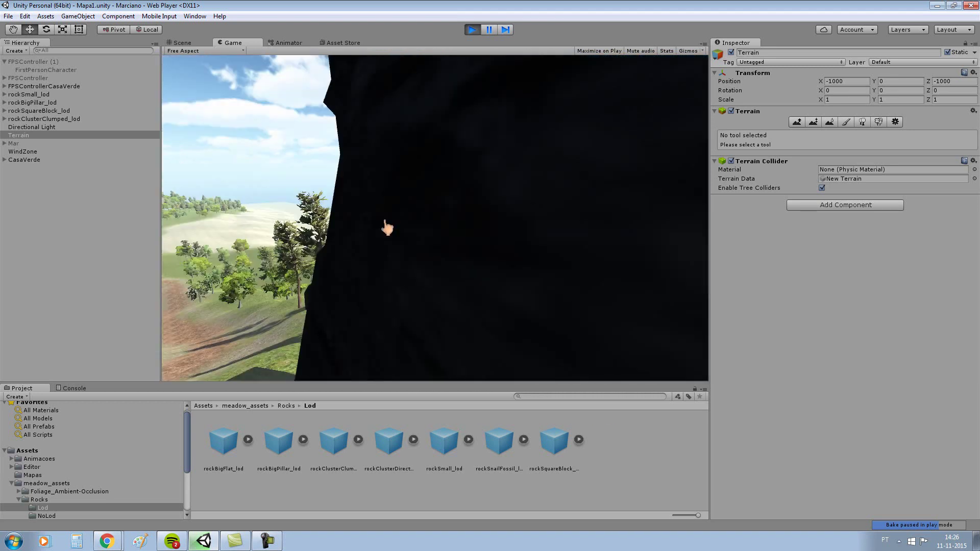
{"action": "key", "text": "w"}
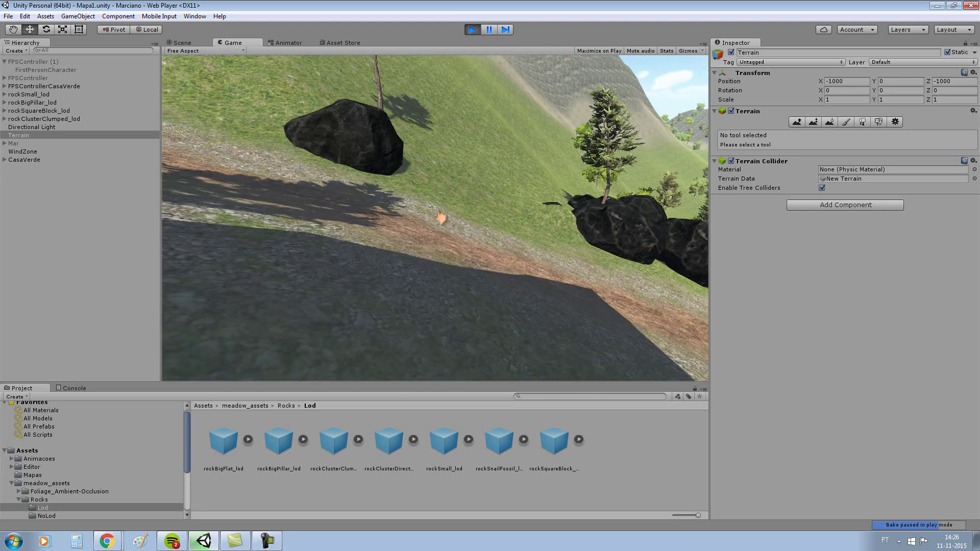
{"action": "key", "text": "w"}
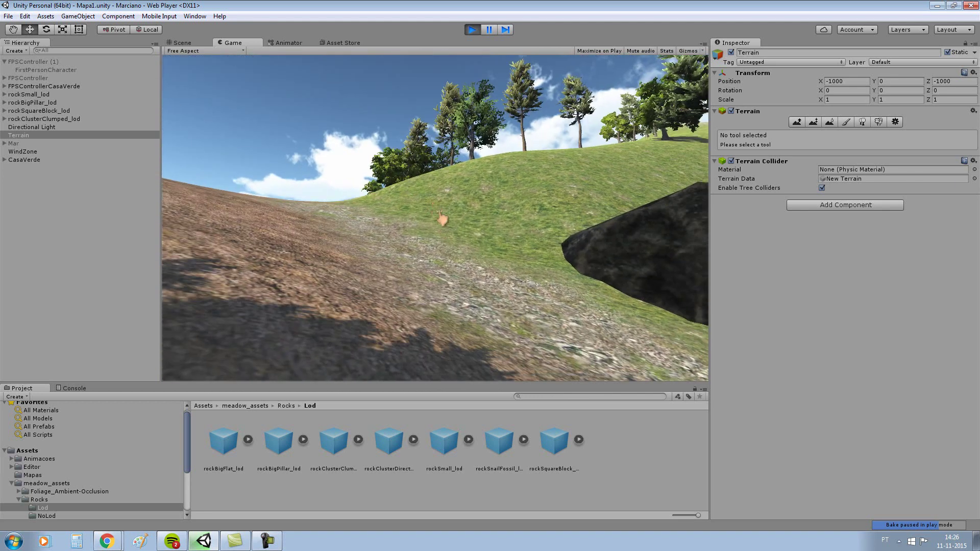
{"action": "key", "text": "w"}
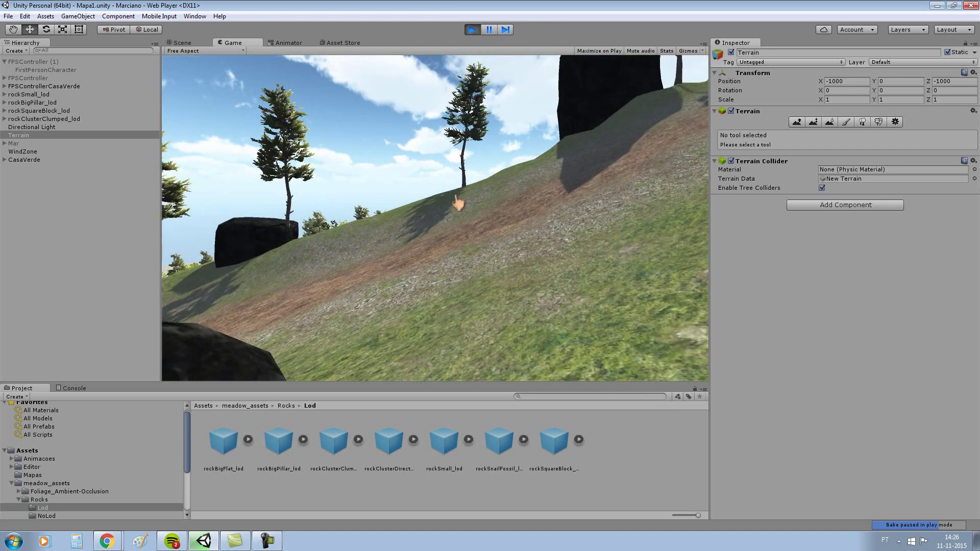
Walk past the pair of dark rocks onto the open hillside, then stop play mode.
{"action": "key", "text": "w"}
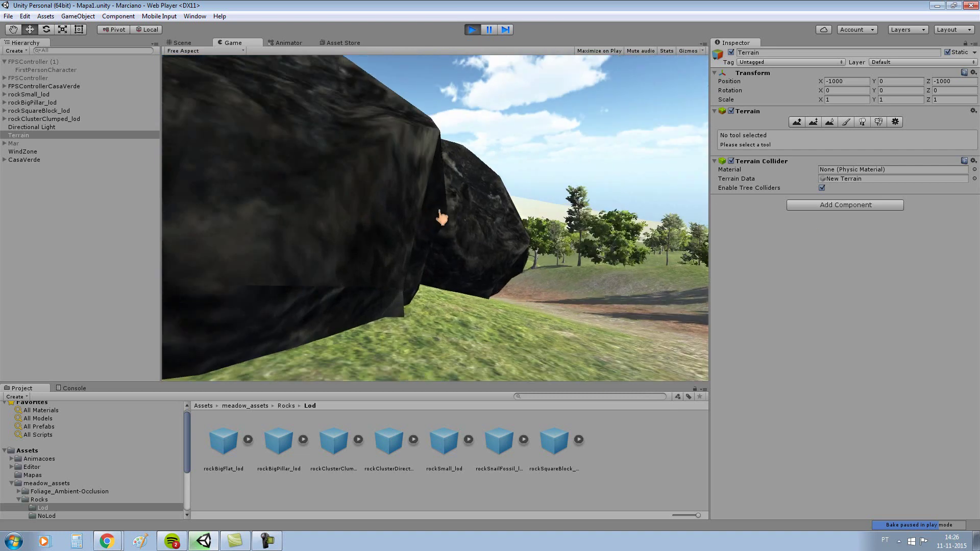
{"action": "key", "text": "w"}
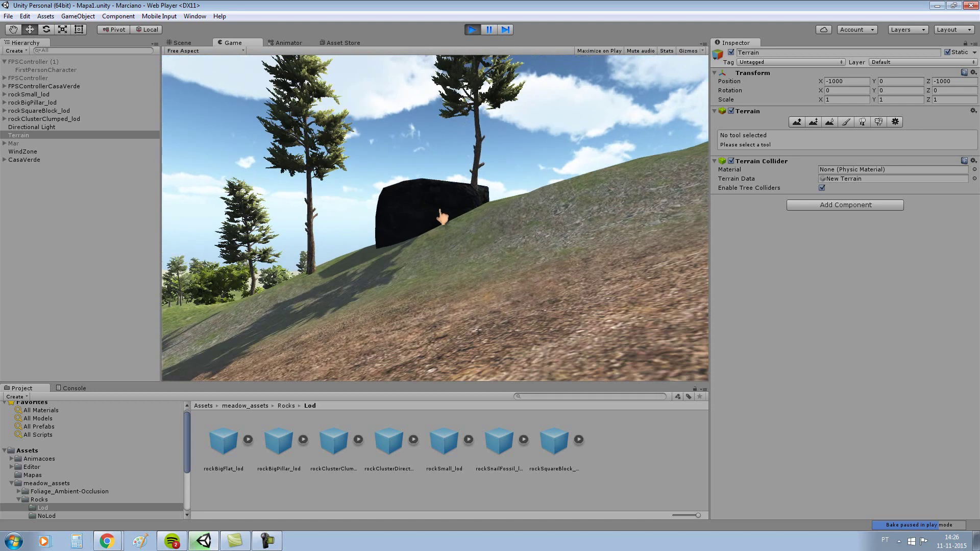
{"action": "key", "text": "w"}
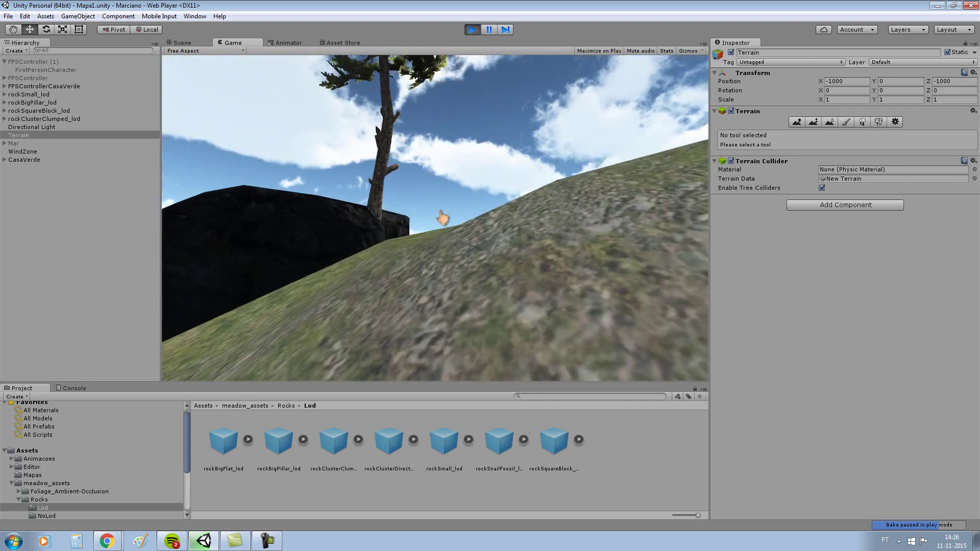
{"action": "key", "text": "w"}
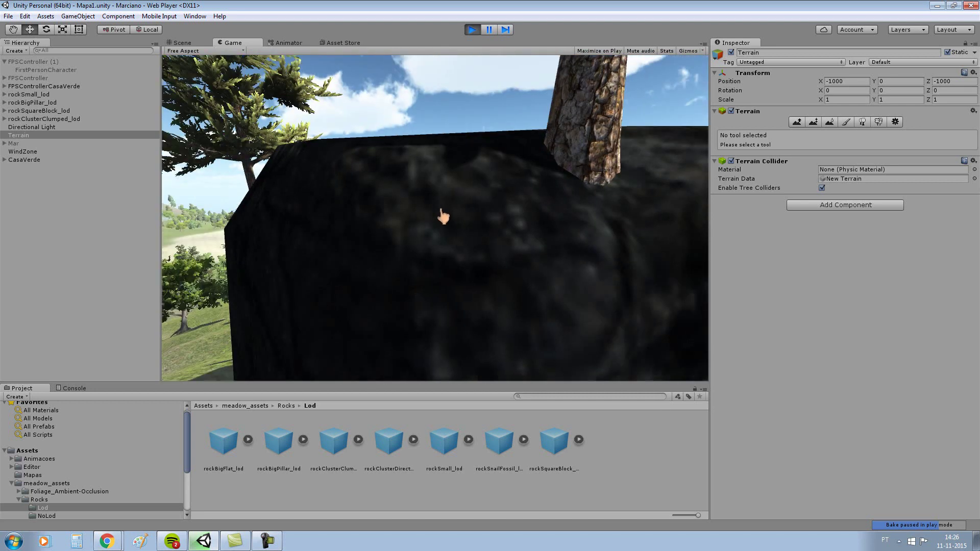
{"action": "key", "text": "w"}
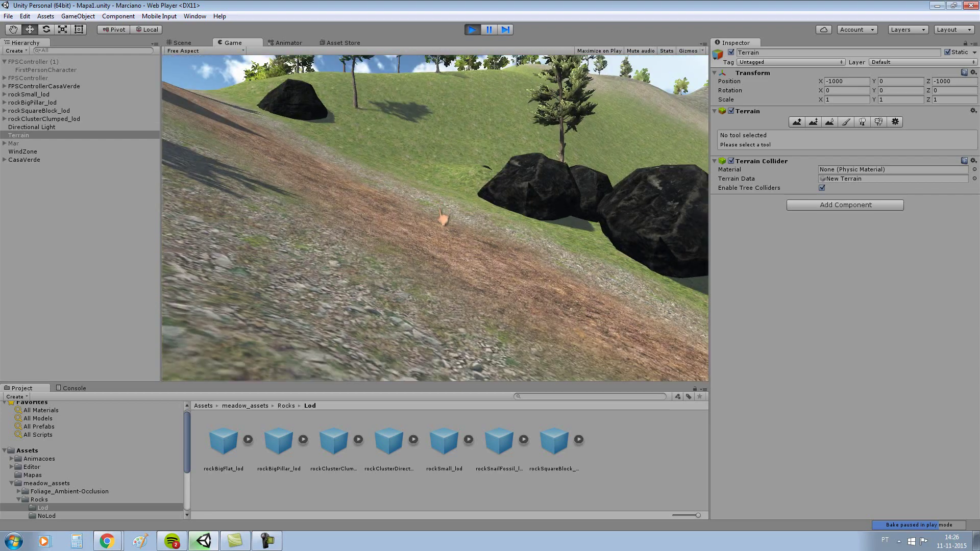
{"action": "key", "text": "w"}
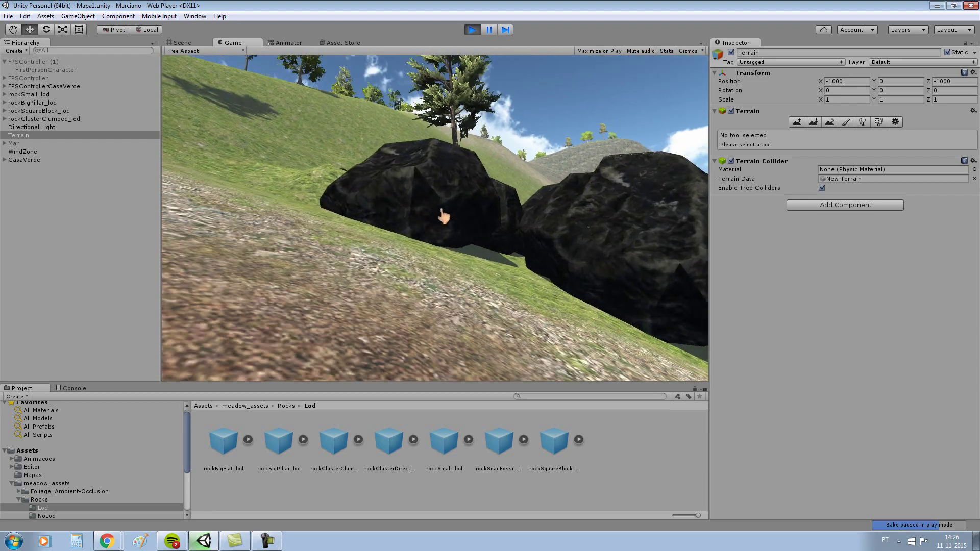
{"action": "key", "text": "w"}
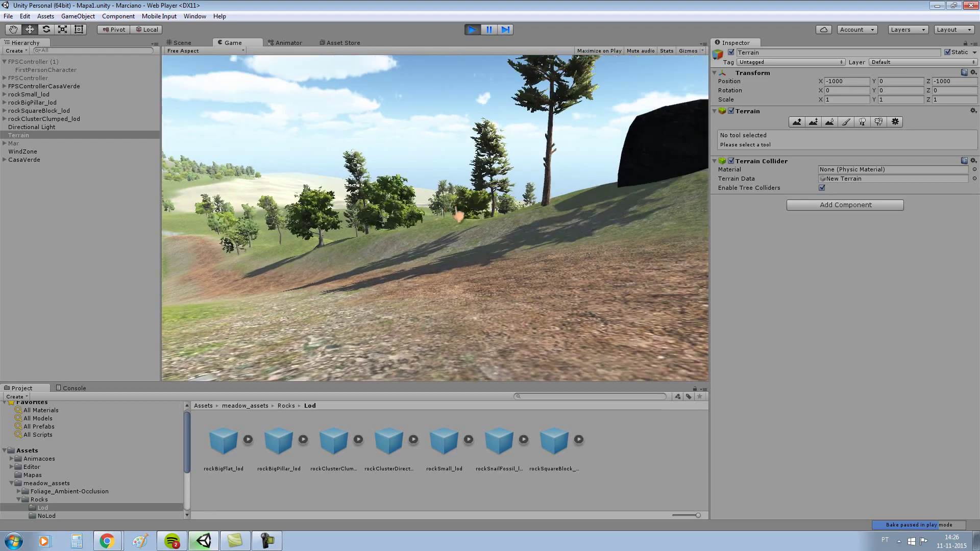
{"action": "key", "text": "w"}
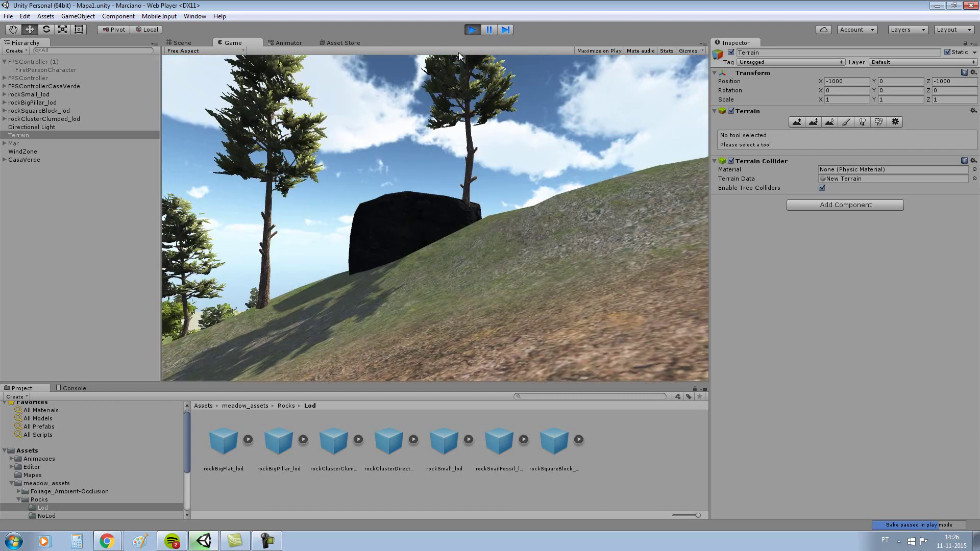
{"action": "left_click", "coordinate": [480, 29]}
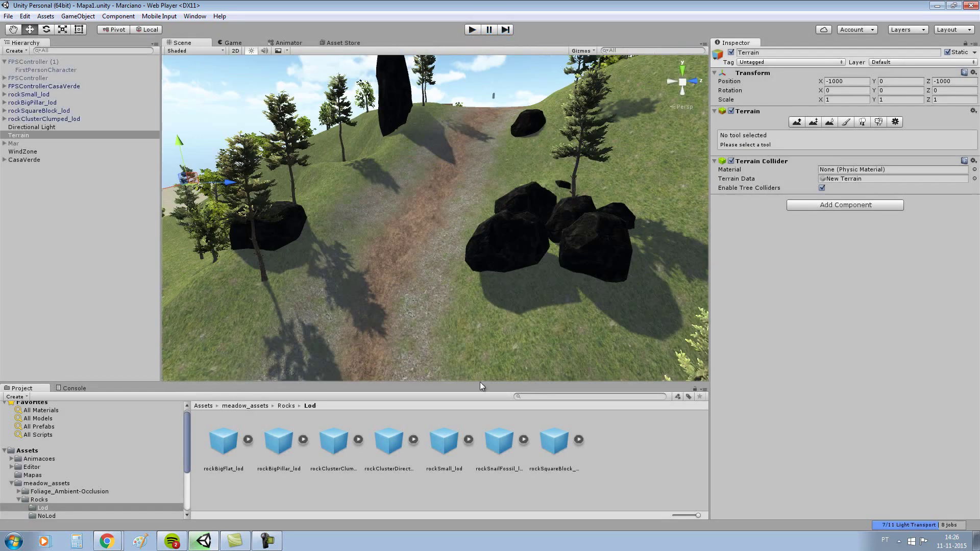
Inspect the rock meshes in Rocks > Sources > SourceGeometry, including rockClusterDirectional's import settings.
{"action": "left_click", "coordinate": [286, 406]}
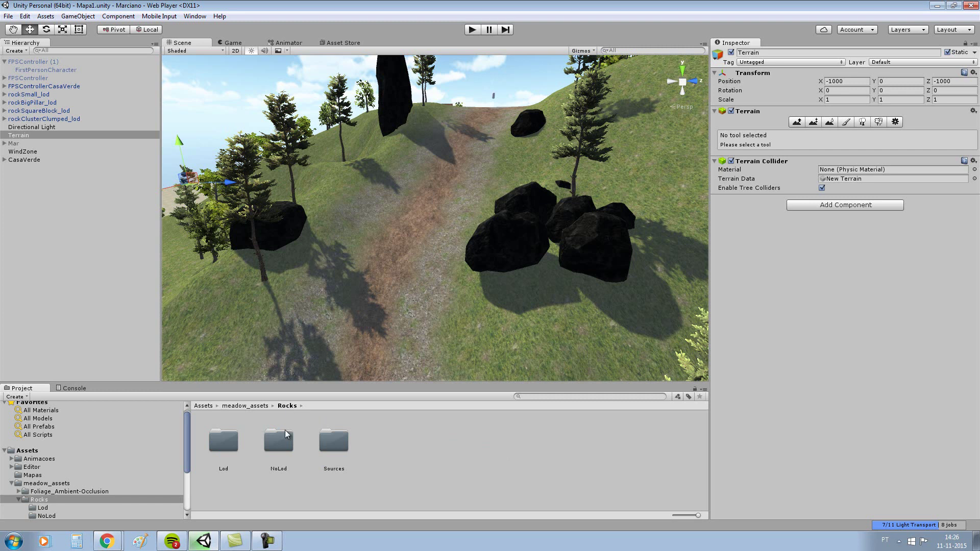
{"action": "double_click", "coordinate": [335, 442]}
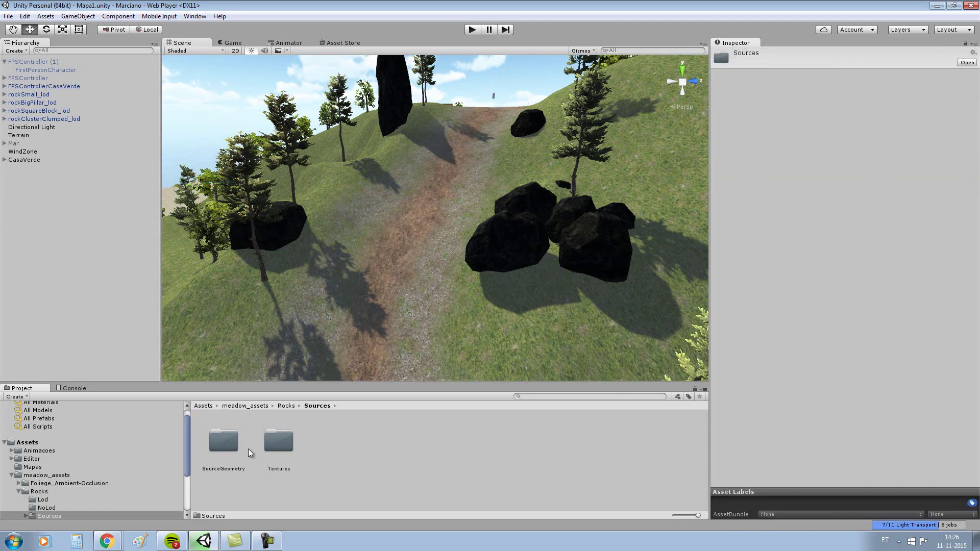
{"action": "double_click", "coordinate": [230, 438]}
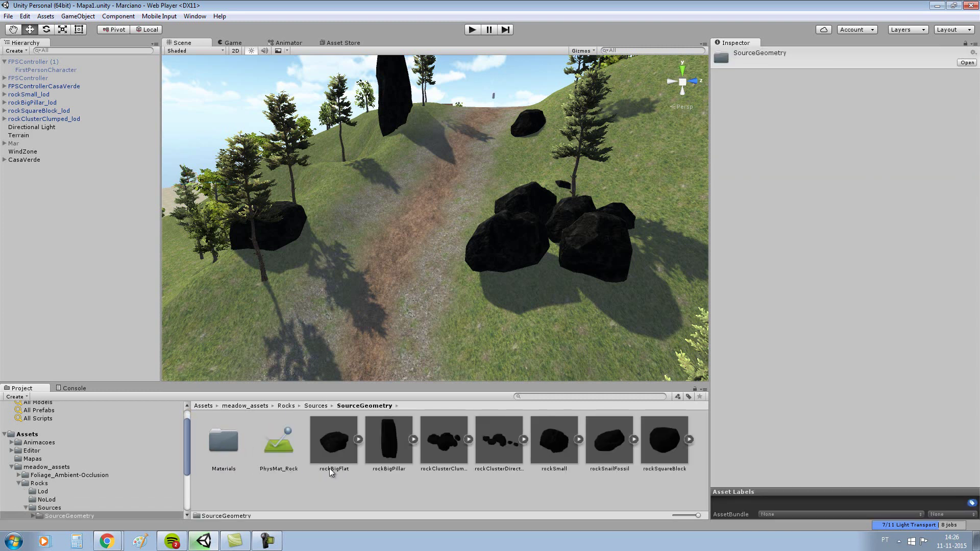
{"action": "left_click", "coordinate": [384, 440]}
{"action": "left_click", "coordinate": [444, 450]}
{"action": "left_click", "coordinate": [512, 454]}
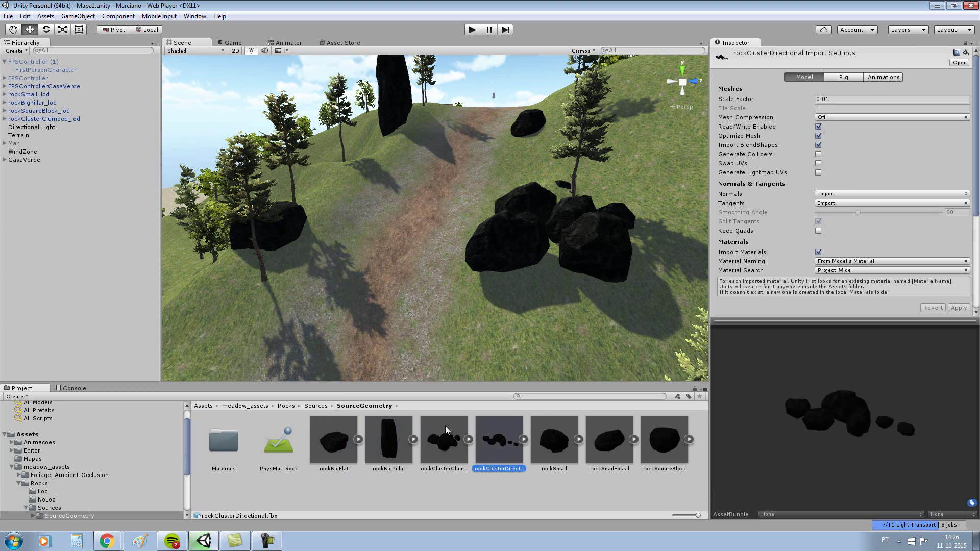
Browse the Lod folder, then inspect the NoLod prefabs rockBigPillar, rockClusterClumped, rockClusterDirectional and rockSmall.
{"action": "left_click", "coordinate": [287, 406]}
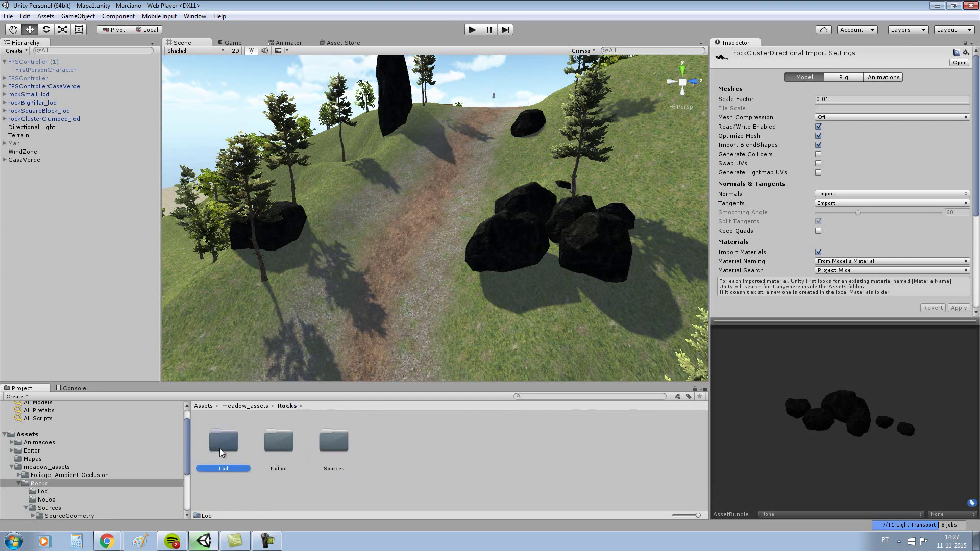
{"action": "double_click", "coordinate": [219, 448]}
{"action": "scroll", "coordinate": [369, 253], "scroll_direction": "down", "scroll_amount": 3}
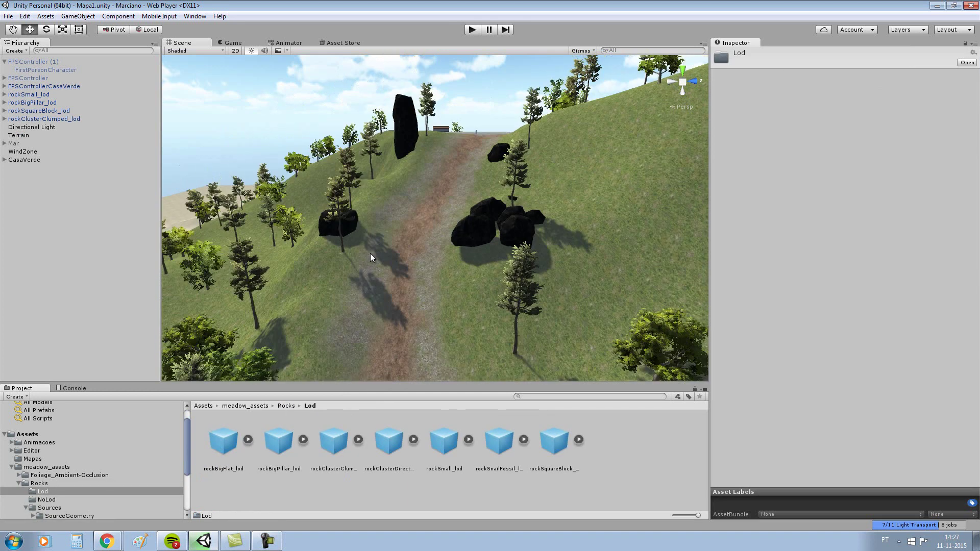
{"action": "scroll", "coordinate": [369, 258], "scroll_direction": "up", "scroll_amount": 6}
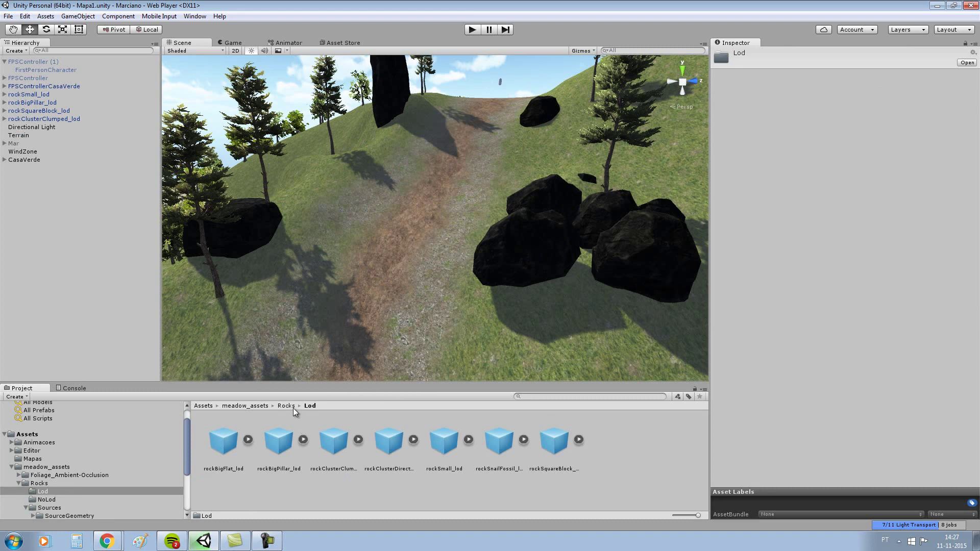
{"action": "left_click", "coordinate": [290, 406]}
{"action": "double_click", "coordinate": [289, 436]}
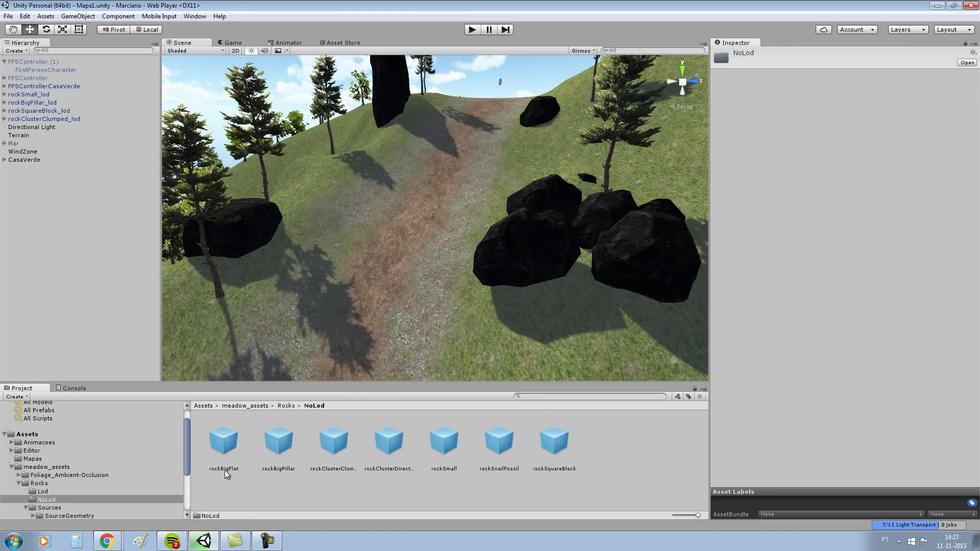
{"action": "left_click", "coordinate": [274, 439]}
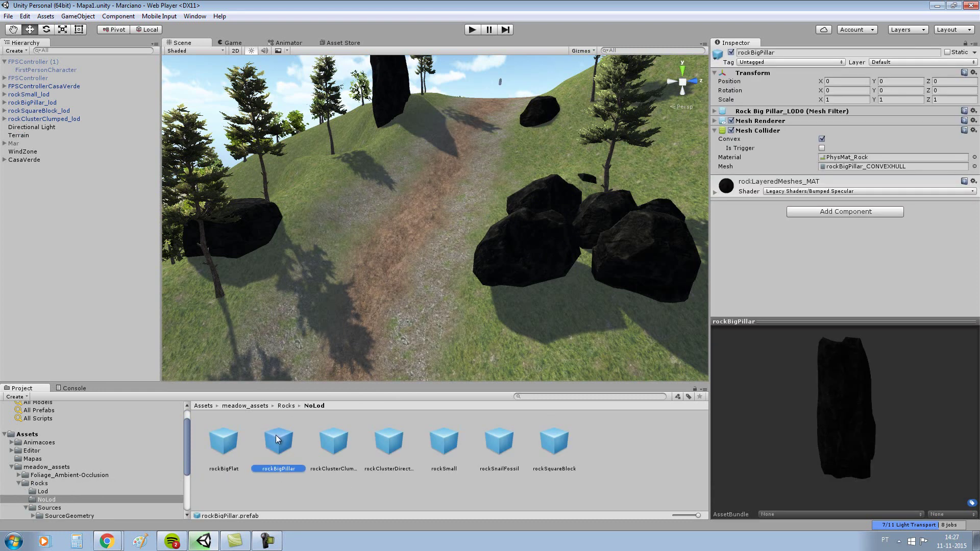
{"action": "left_click", "coordinate": [334, 441]}
{"action": "left_click", "coordinate": [387, 445]}
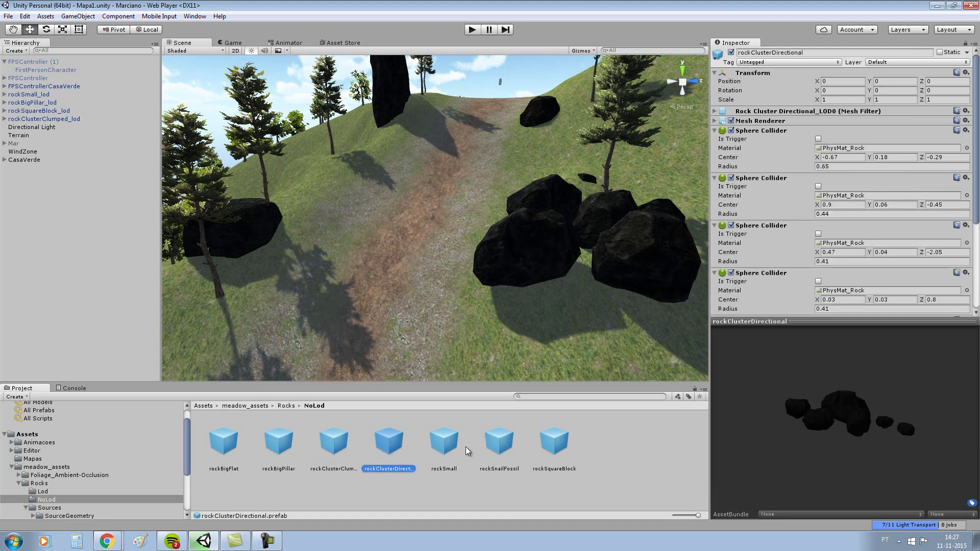
{"action": "left_click", "coordinate": [451, 445]}
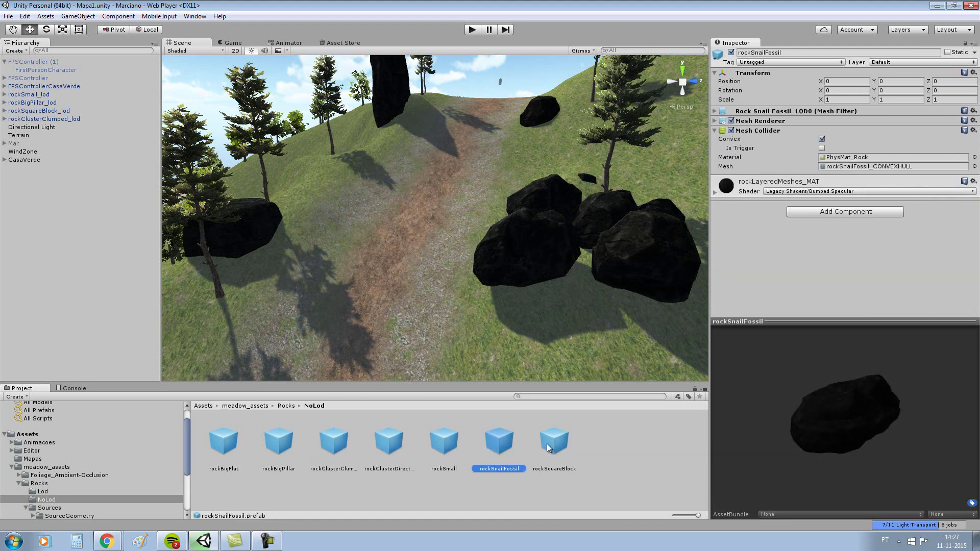
{"action": "left_click", "coordinate": [387, 448]}
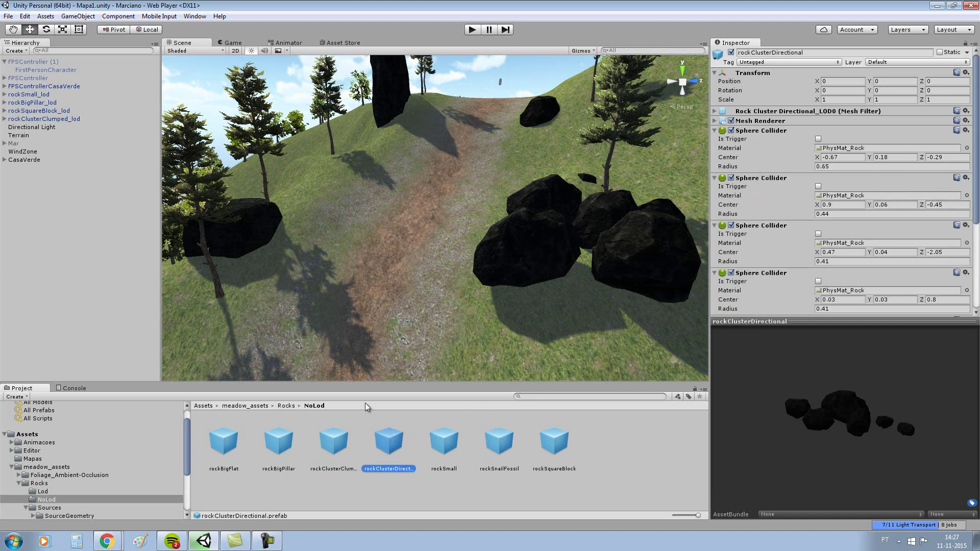
Inspect the rockLayeredMeshes DS, H and SG textures, then go back to the Sources folder.
{"action": "left_click", "coordinate": [285, 406]}
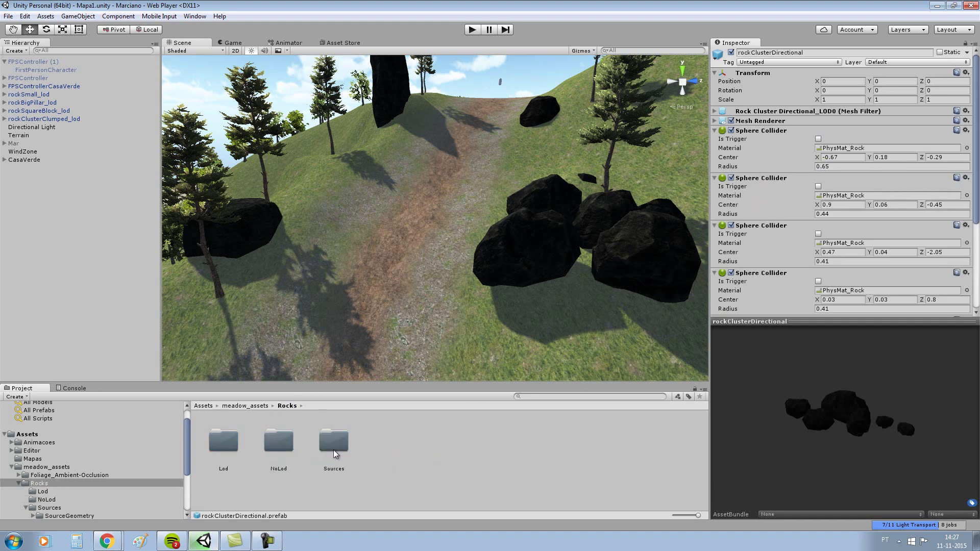
{"action": "double_click", "coordinate": [332, 445]}
{"action": "left_click", "coordinate": [229, 443]}
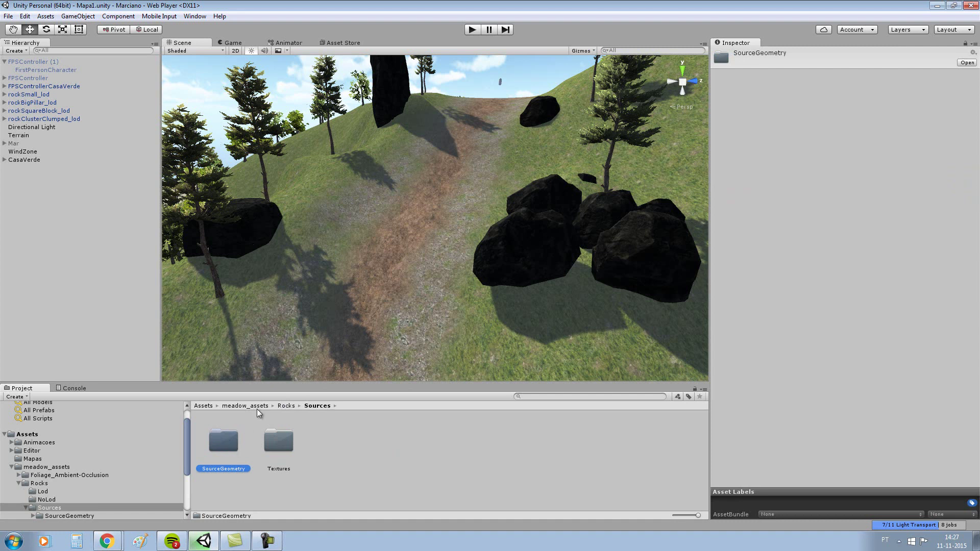
{"action": "double_click", "coordinate": [287, 441]}
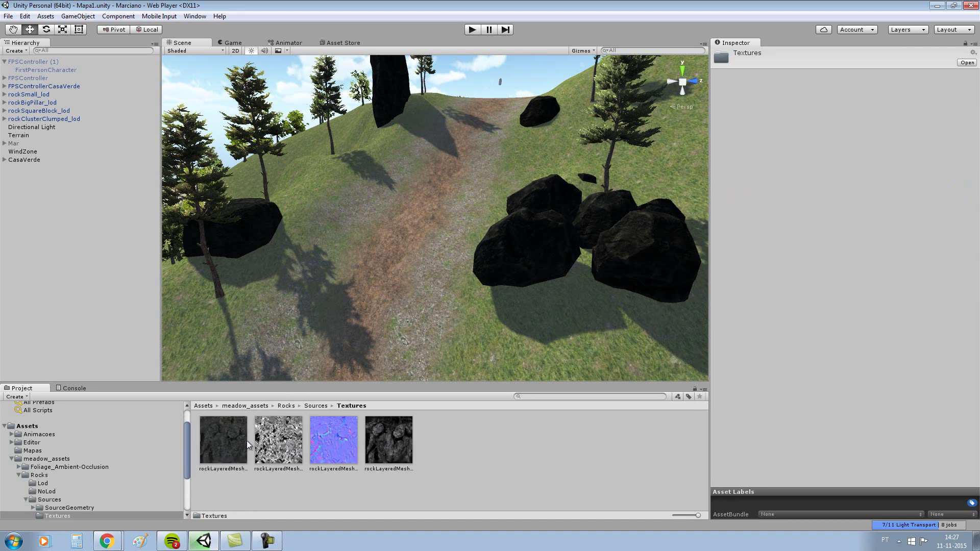
{"action": "left_click", "coordinate": [232, 439]}
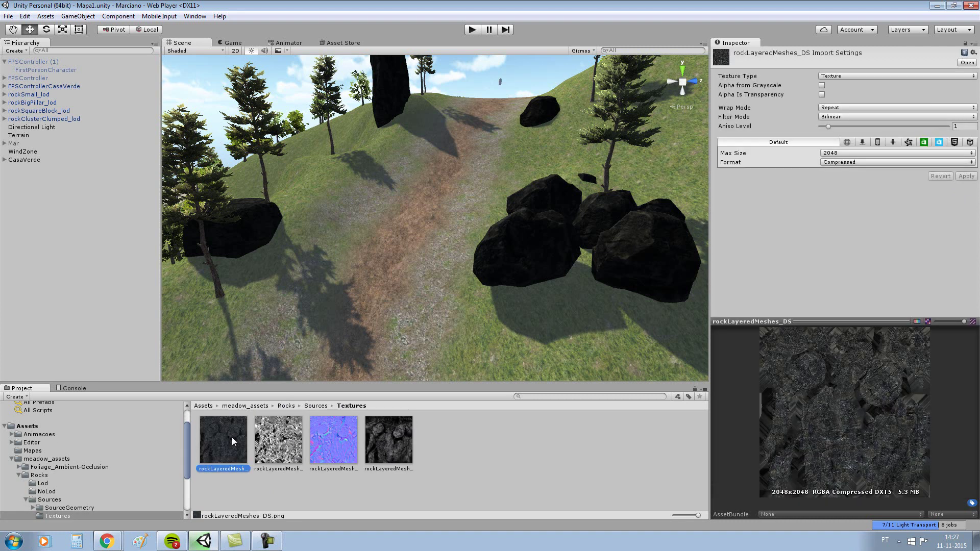
{"action": "left_click", "coordinate": [273, 443]}
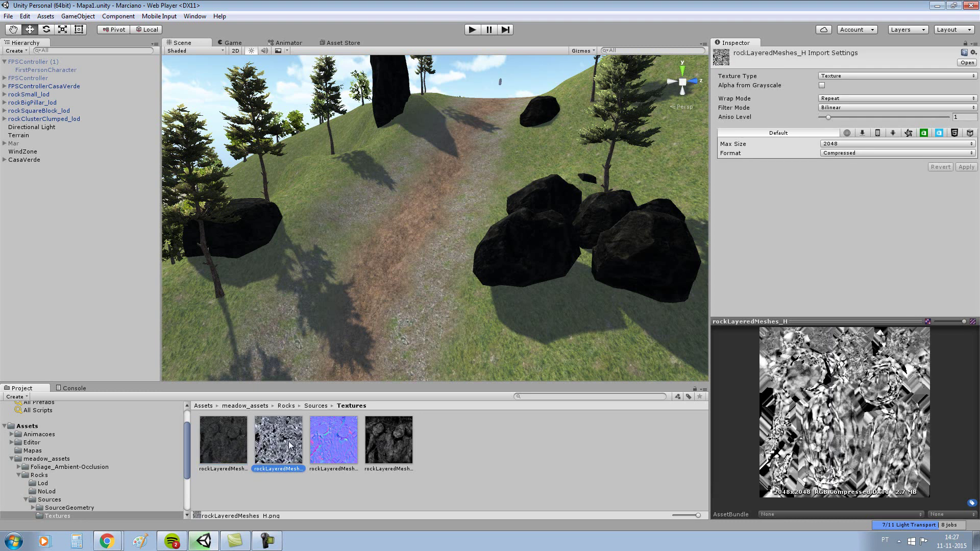
{"action": "left_click", "coordinate": [398, 451]}
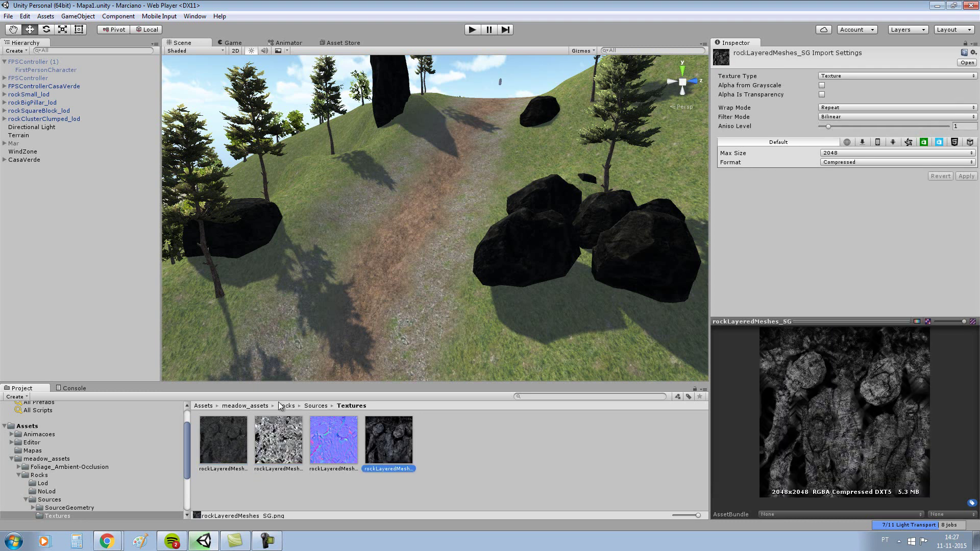
{"action": "left_click", "coordinate": [316, 407]}
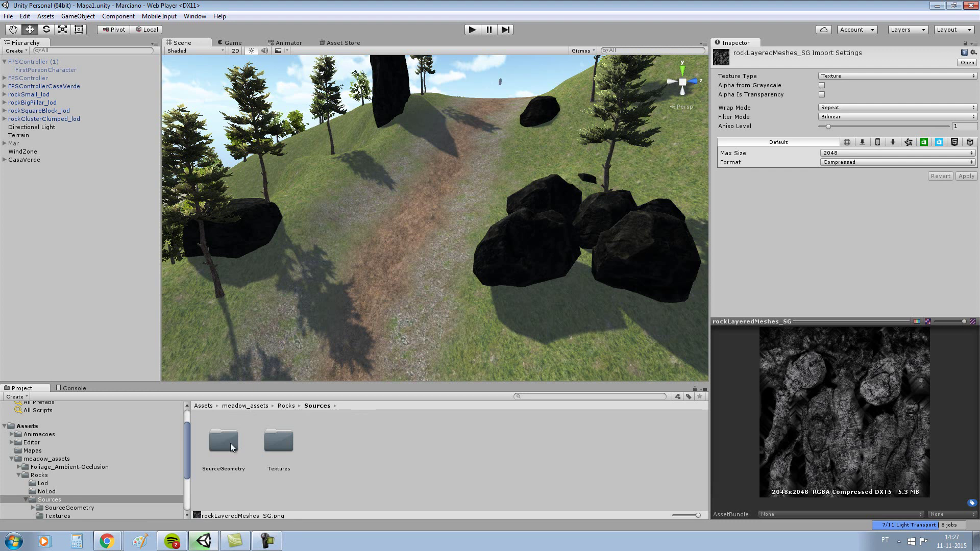
{"action": "double_click", "coordinate": [231, 443]}
Set rockLayeredMeshes_MAT's Main Color to light grey and Specular Color to a lighter grey.
{"action": "double_click", "coordinate": [231, 437]}
{"action": "left_click", "coordinate": [227, 439]}
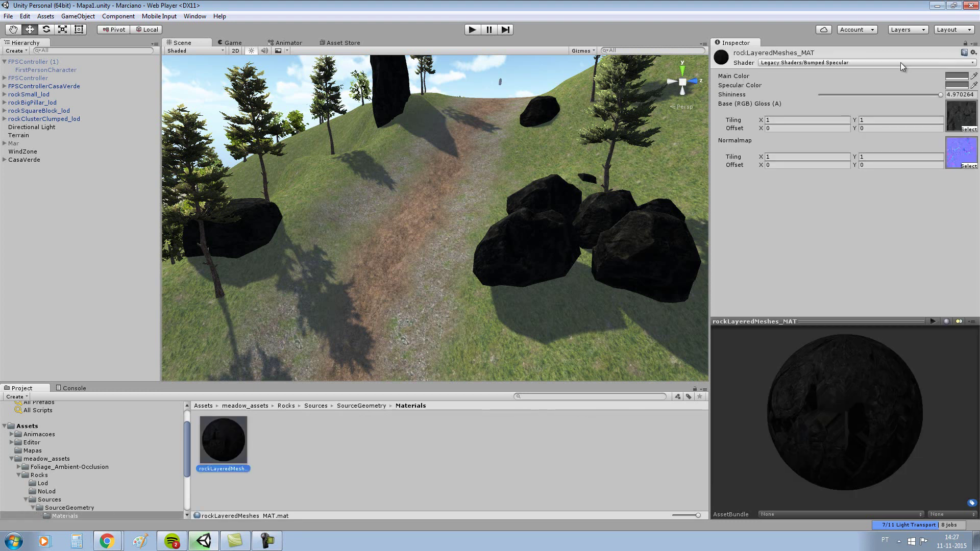
{"action": "left_click", "coordinate": [957, 78]}
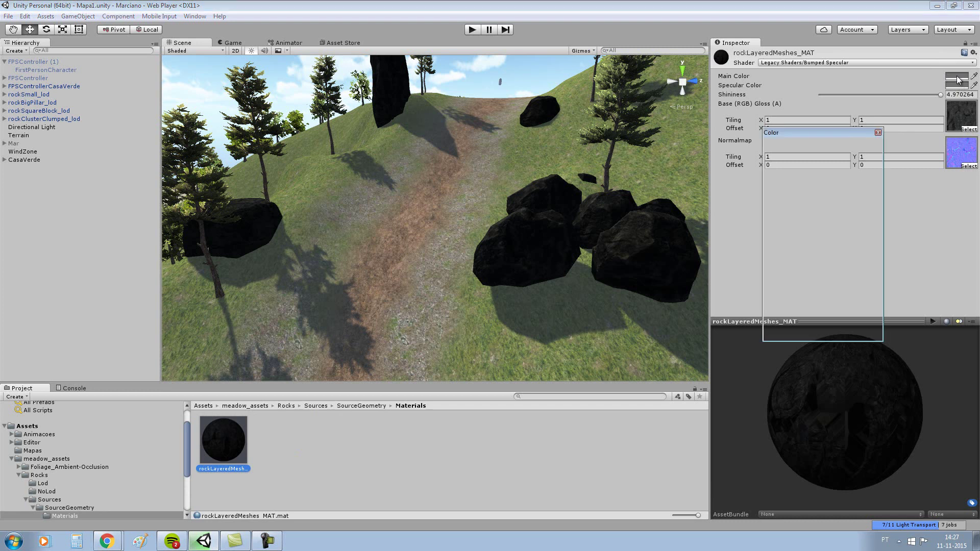
{"action": "left_click_drag", "start_coordinate": [781, 212], "coordinate": [780, 174]}
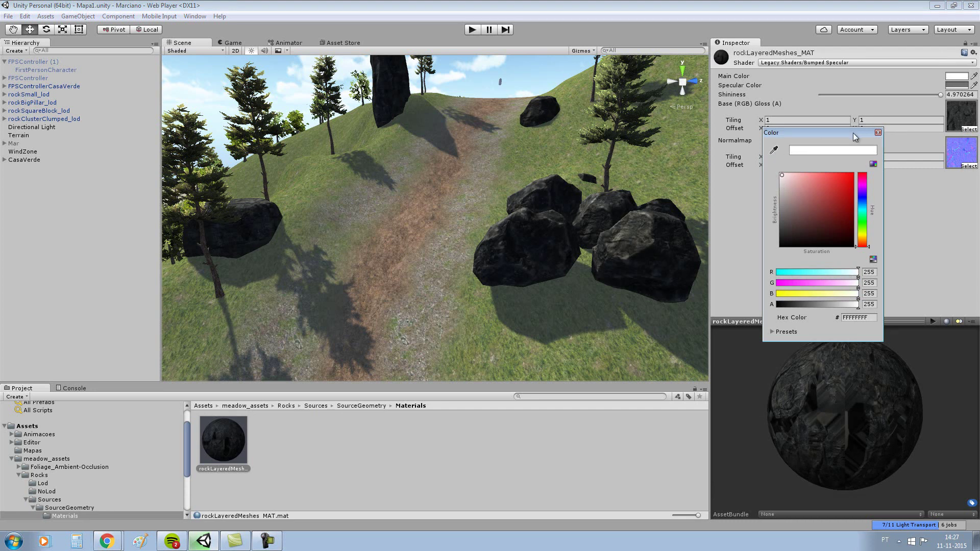
{"action": "left_click", "coordinate": [878, 132]}
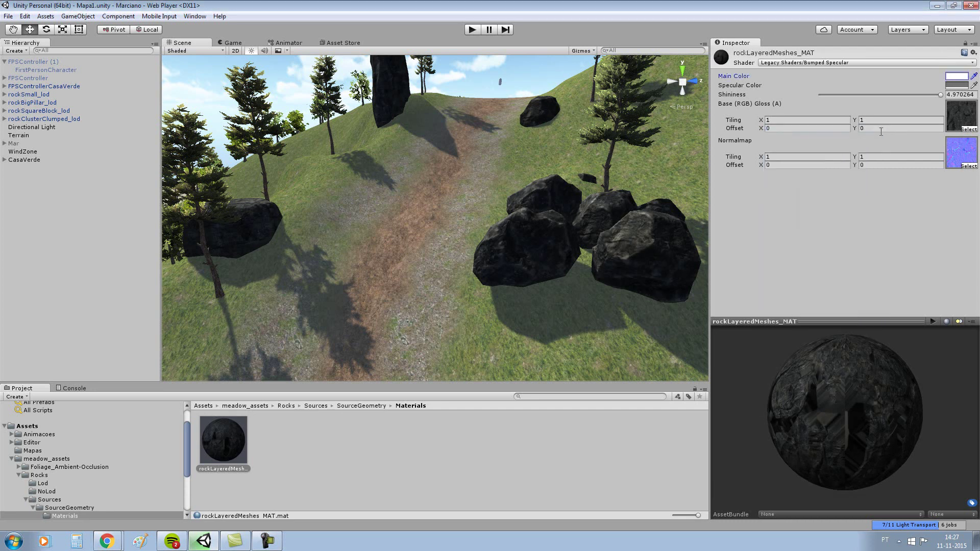
{"action": "left_click", "coordinate": [962, 86]}
{"action": "left_click_drag", "start_coordinate": [782, 216], "coordinate": [754, 209]}
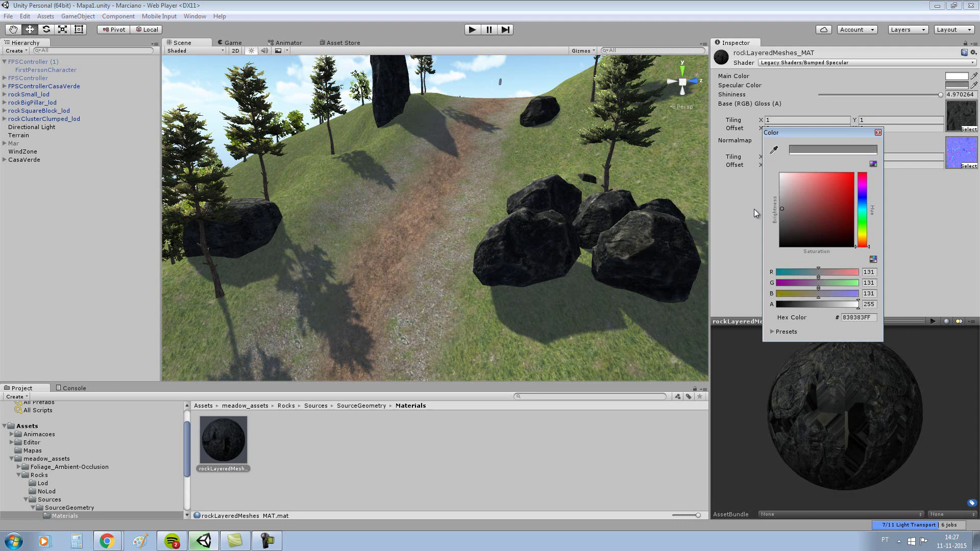
{"action": "left_click", "coordinate": [878, 133]}
Save the scene with the updated rock material.
{"action": "left_click", "coordinate": [226, 432]}
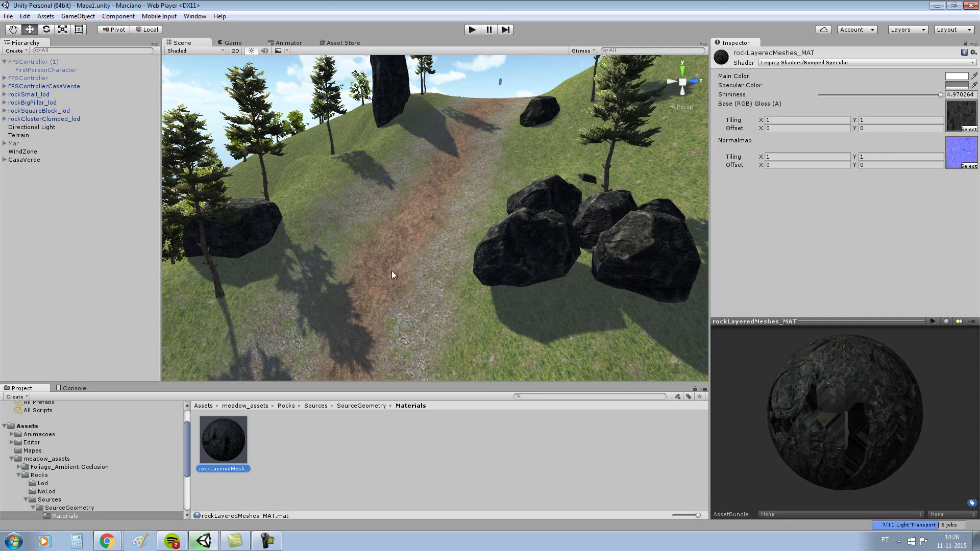
{"action": "scroll", "coordinate": [390, 270], "scroll_direction": "up", "scroll_amount": 3}
{"action": "scroll", "coordinate": [390, 270], "scroll_direction": "down", "scroll_amount": 3}
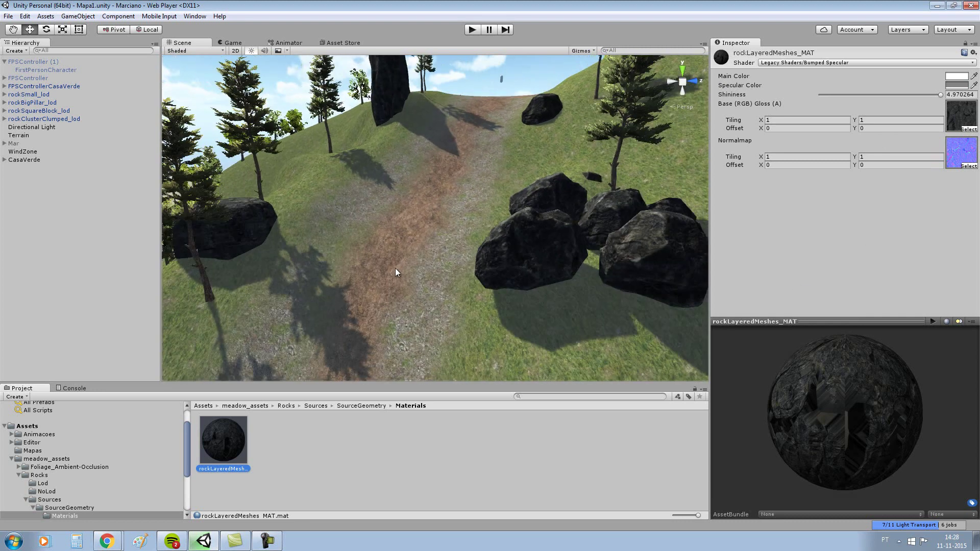
{"action": "left_click", "coordinate": [9, 17]}
{"action": "left_click", "coordinate": [26, 53]}
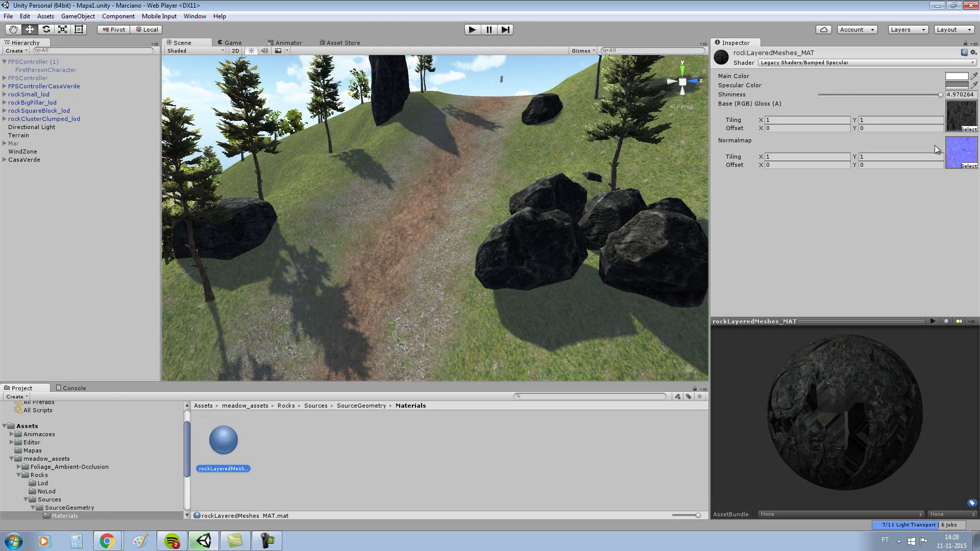
Try several Main Color tints, settling on near-white #F1FBFF for the rock material.
{"action": "left_click", "coordinate": [961, 77]}
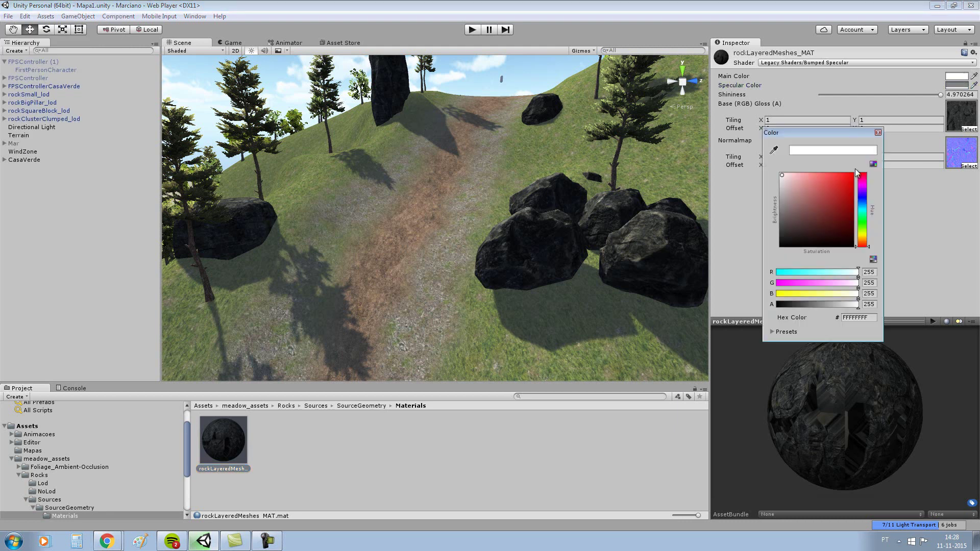
{"action": "left_click_drag", "start_coordinate": [806, 192], "coordinate": [819, 219]}
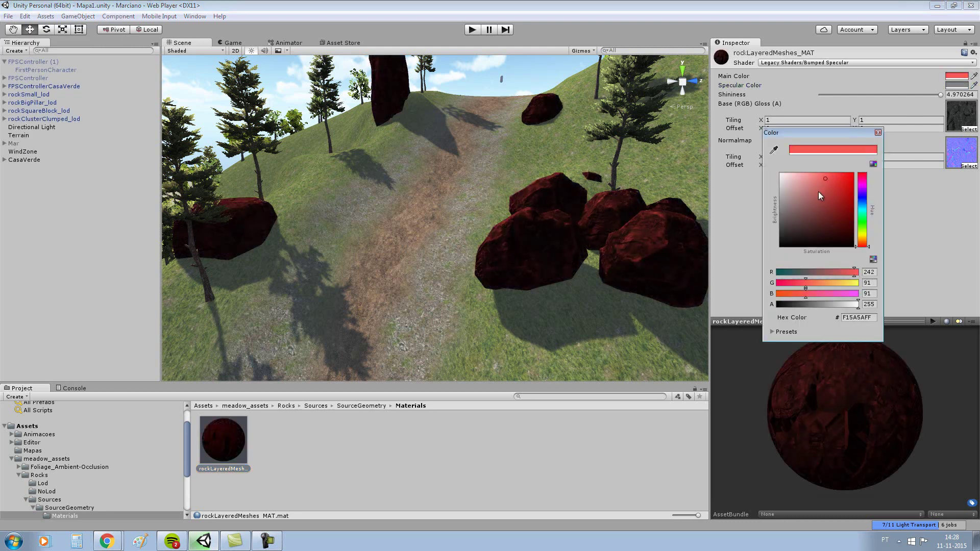
{"action": "left_click_drag", "start_coordinate": [862, 244], "coordinate": [863, 183]}
{"action": "mouse_move", "coordinate": [819, 216]}
{"action": "left_mouse_down"}
{"action": "mouse_move", "coordinate": [855, 172]}
{"action": "mouse_move", "coordinate": [796, 176]}
{"action": "left_mouse_up"}
{"action": "mouse_move", "coordinate": [862, 182]}
{"action": "left_mouse_down"}
{"action": "mouse_move", "coordinate": [859, 226]}
{"action": "mouse_move", "coordinate": [862, 212]}
{"action": "left_mouse_up"}
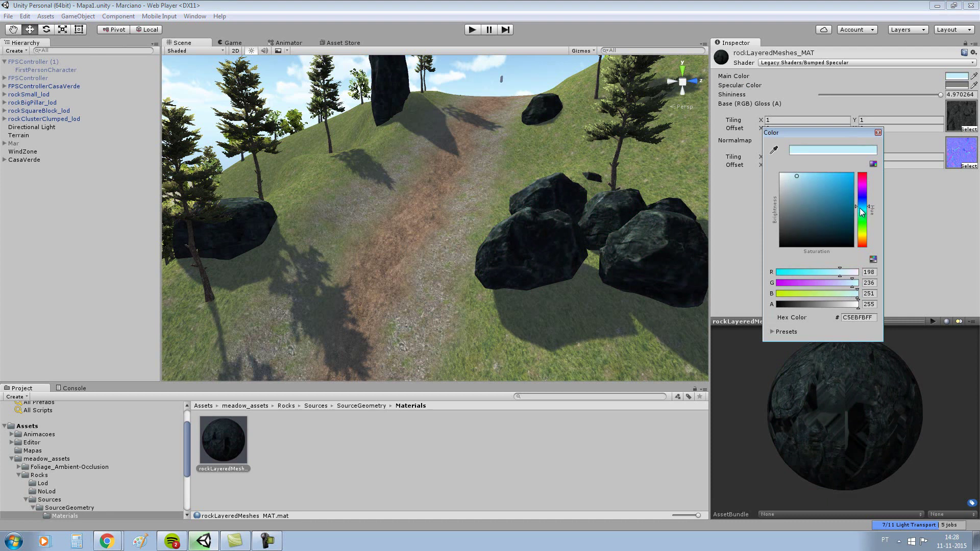
{"action": "left_click_drag", "start_coordinate": [796, 176], "coordinate": [786, 166]}
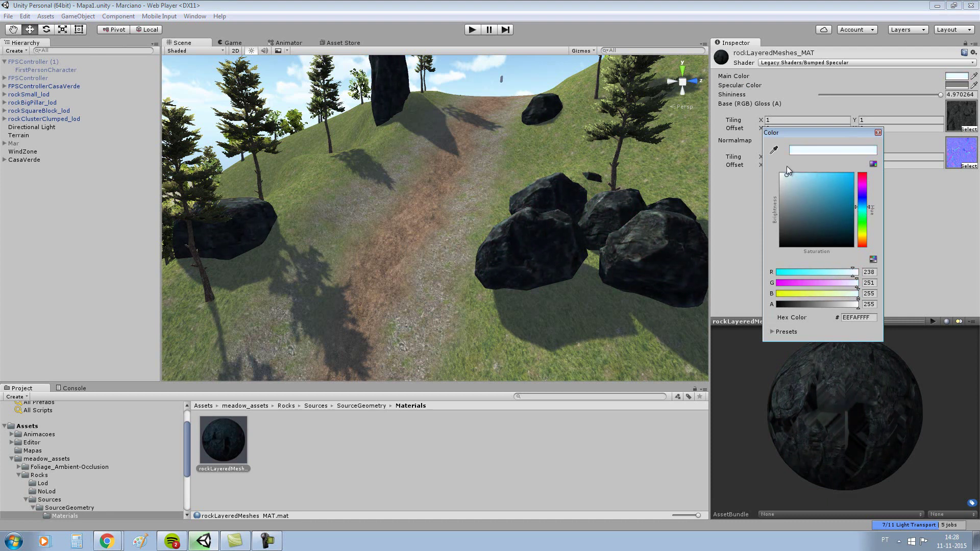
{"action": "left_click", "coordinate": [877, 133]}
{"action": "scroll", "coordinate": [577, 185], "scroll_direction": "down", "scroll_amount": 5}
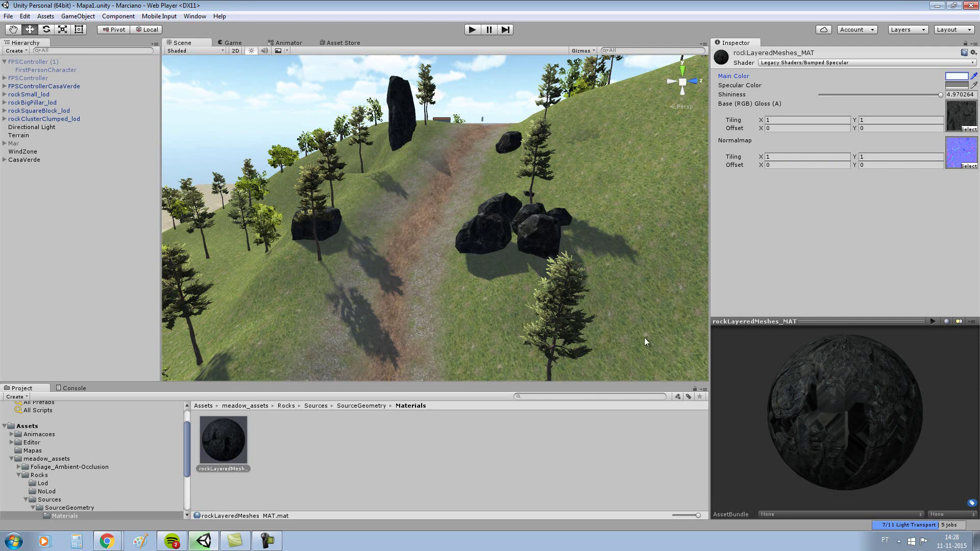
View rockLayeredMeshes_DS full size in Photo Viewer, then inspect the H and SG textures.
{"action": "left_click", "coordinate": [359, 406]}
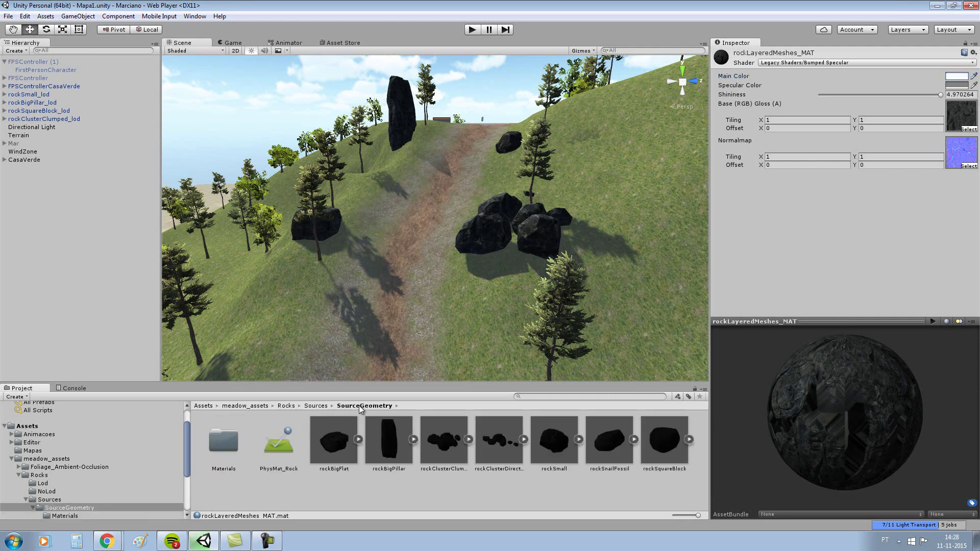
{"action": "double_click", "coordinate": [222, 437]}
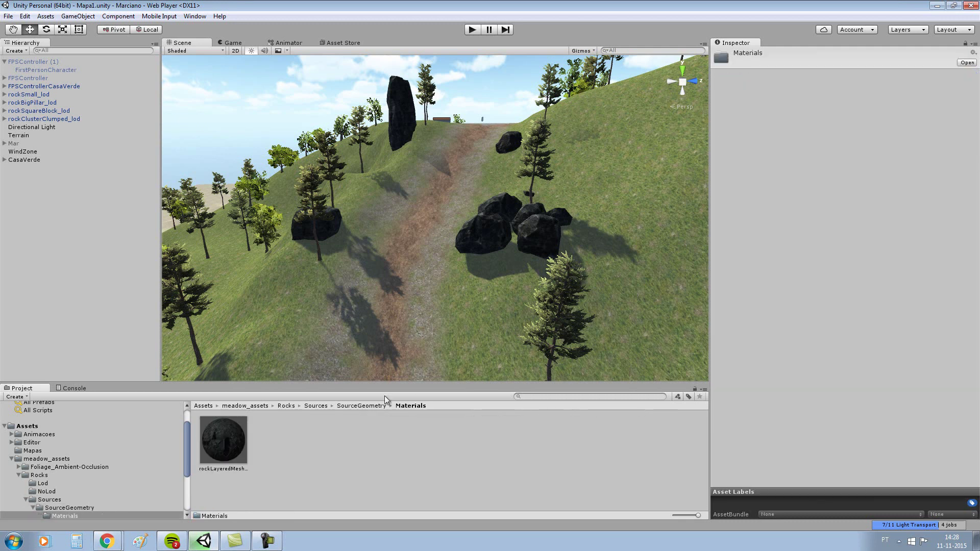
{"action": "left_click", "coordinate": [365, 404]}
{"action": "left_click", "coordinate": [315, 406]}
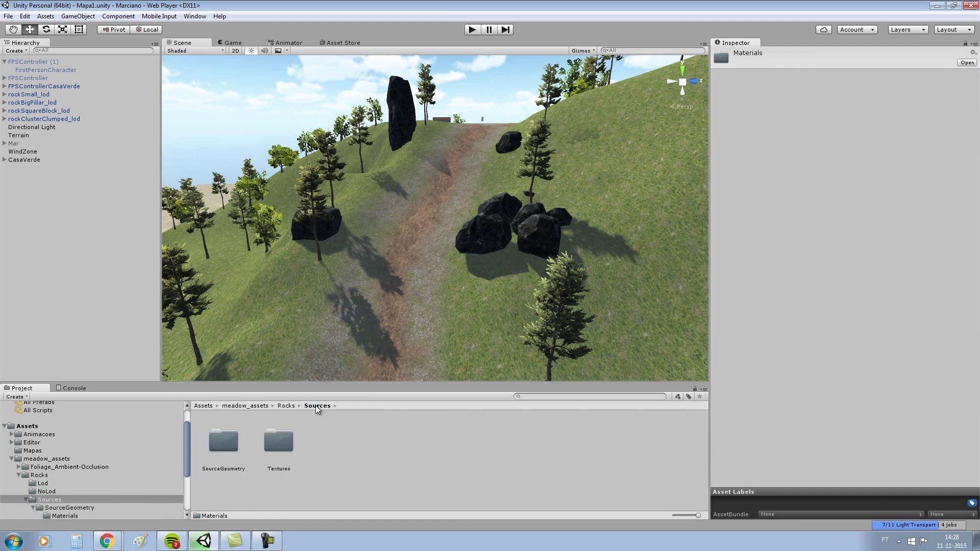
{"action": "double_click", "coordinate": [274, 446]}
{"action": "left_click", "coordinate": [216, 442]}
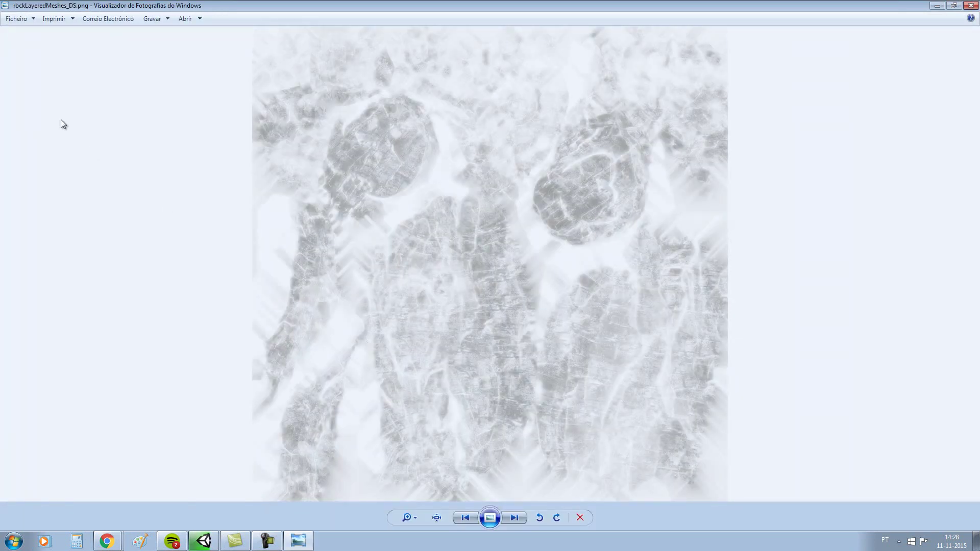
{"action": "left_click", "coordinate": [969, 6]}
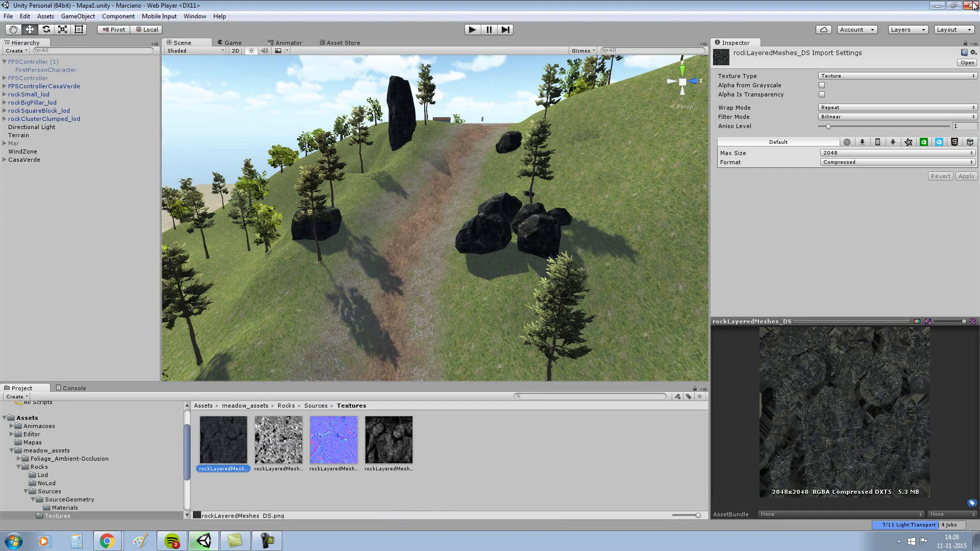
{"action": "left_click", "coordinate": [274, 443]}
{"action": "left_click", "coordinate": [373, 439]}
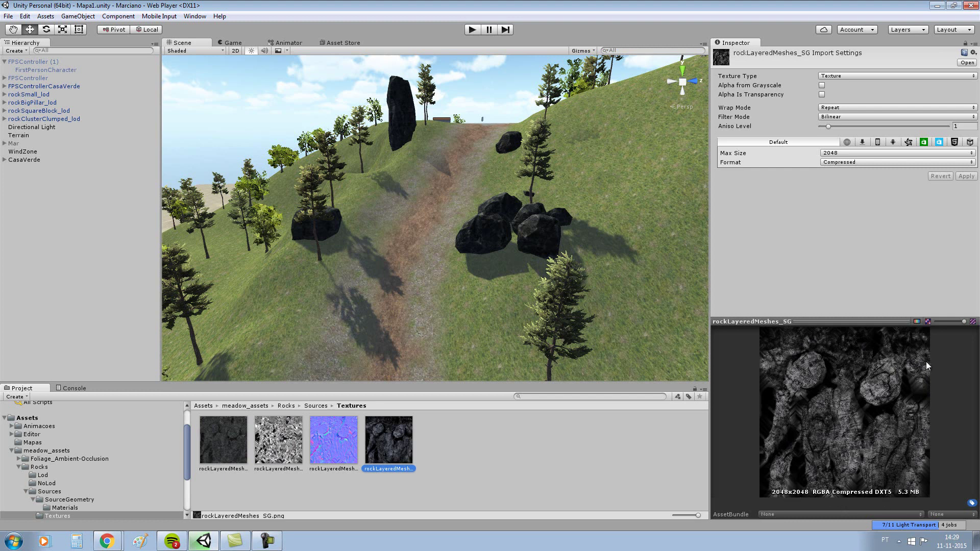
Frame the hillside rocks in the Scene view, then play-test walking up the slope and stop.
{"action": "right_click_drag", "start_coordinate": [503, 222], "coordinate": [594, 233]}
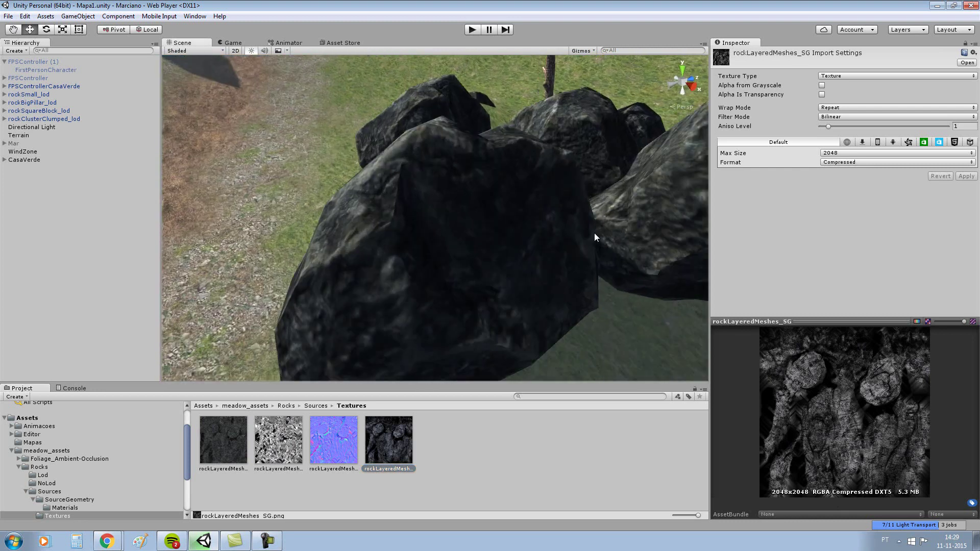
{"action": "scroll", "coordinate": [435, 171], "scroll_direction": "down", "scroll_amount": 3}
{"action": "scroll", "coordinate": [434, 170], "scroll_direction": "down", "scroll_amount": 5}
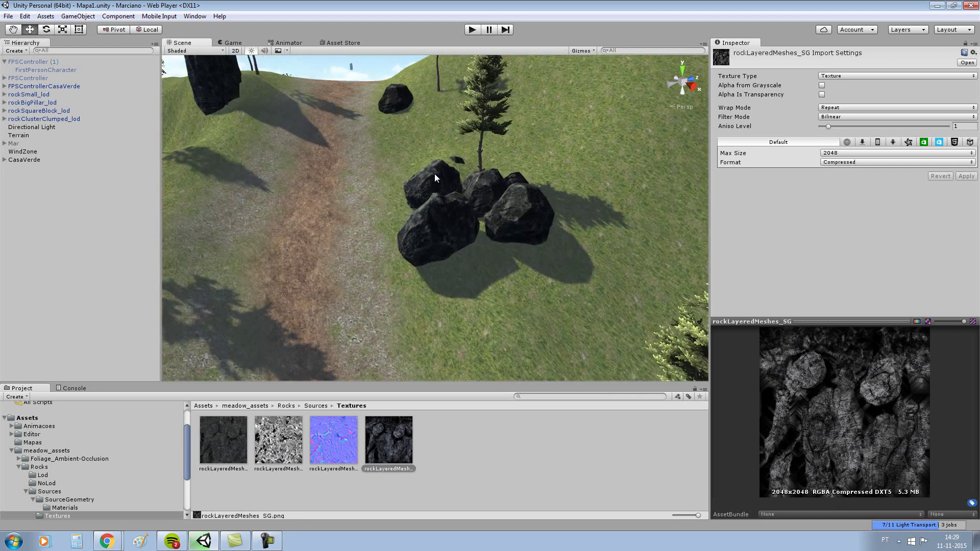
{"action": "right_click_drag", "start_coordinate": [473, 181], "coordinate": [419, 179]}
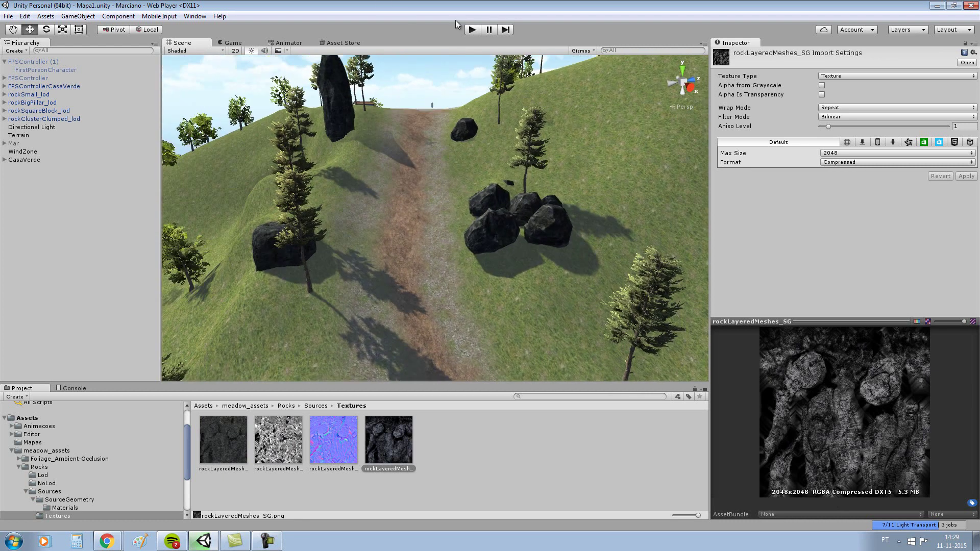
{"action": "left_click", "coordinate": [471, 29]}
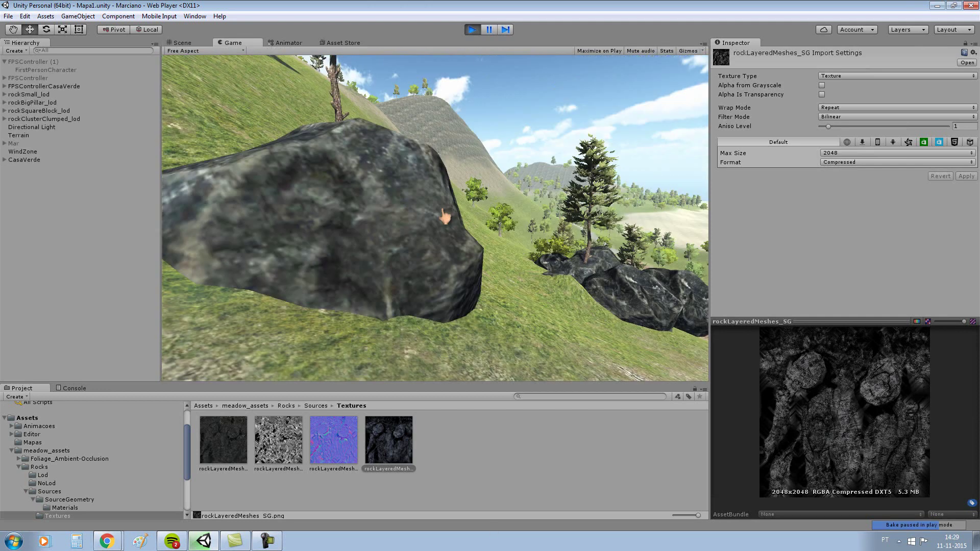
{"action": "key", "text": "w"}
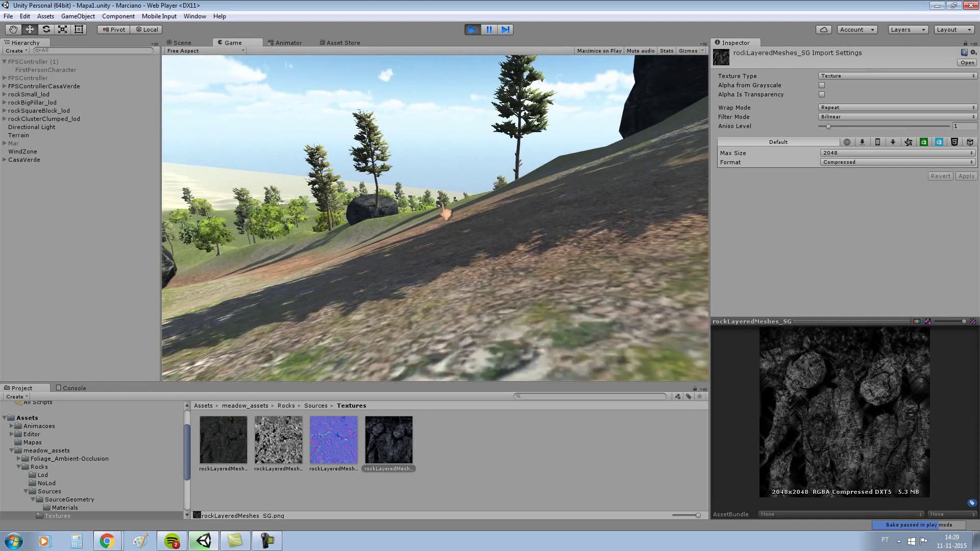
{"action": "left_click", "coordinate": [470, 27]}
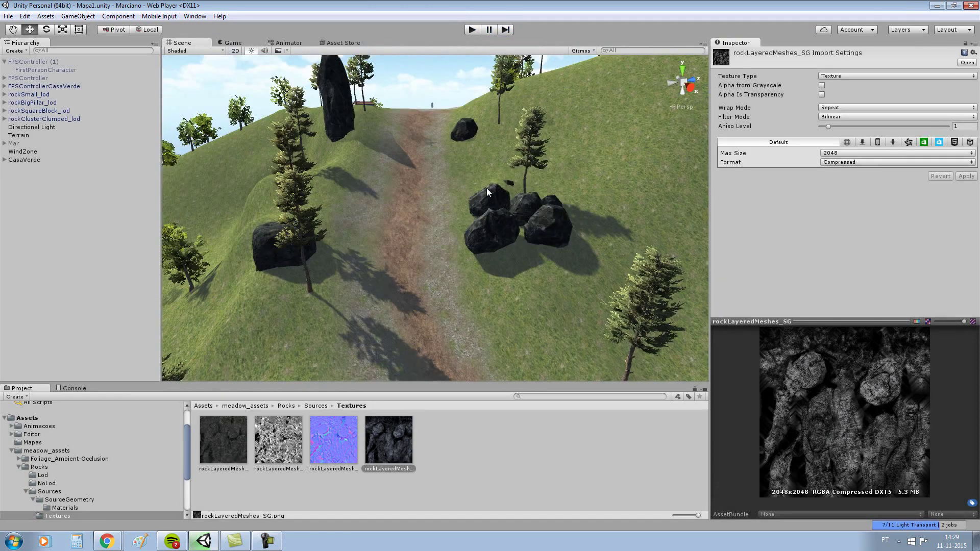
Add a grass texture detail using GrassFrond01AlbedoAlpha through the terrain's Paint Details Edit Details menu.
{"action": "left_click", "coordinate": [541, 314]}
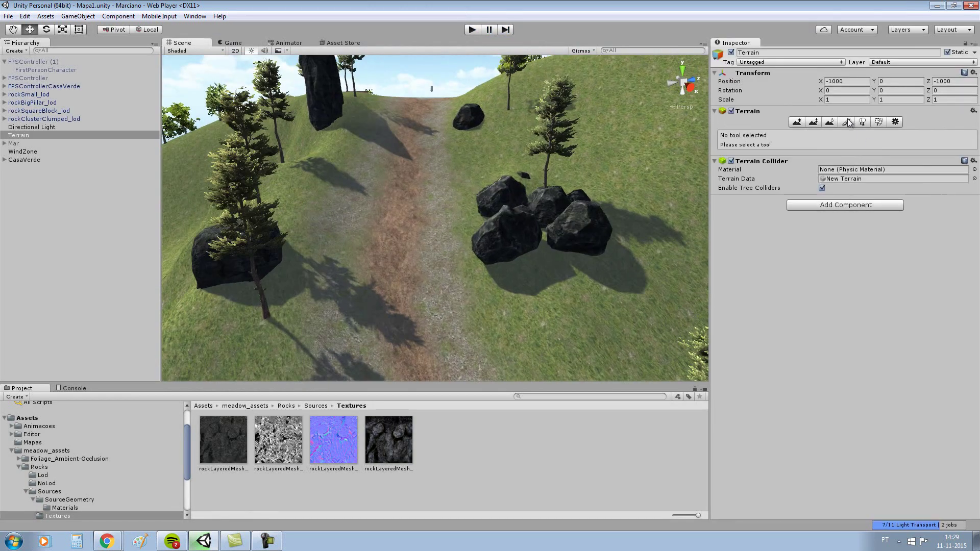
{"action": "left_click", "coordinate": [847, 121]}
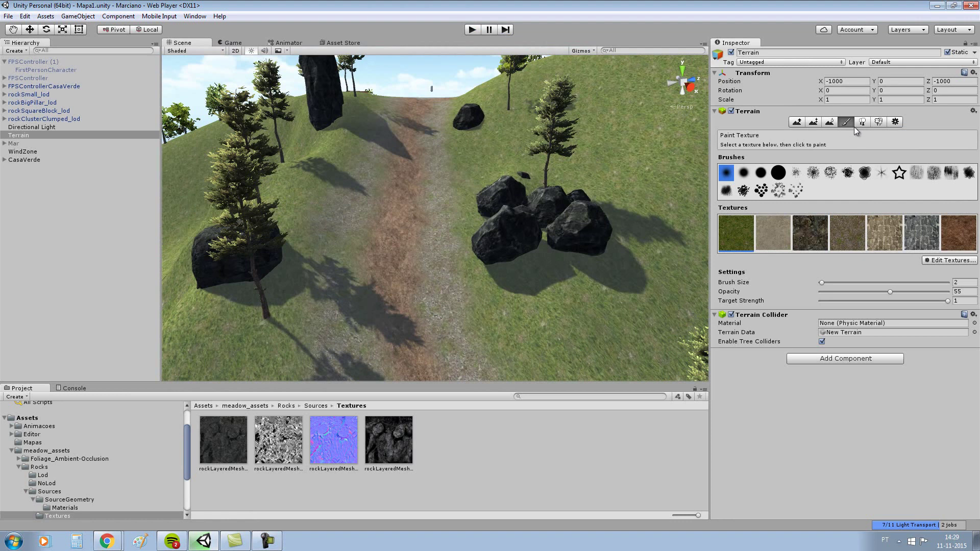
{"action": "left_click", "coordinate": [877, 123]}
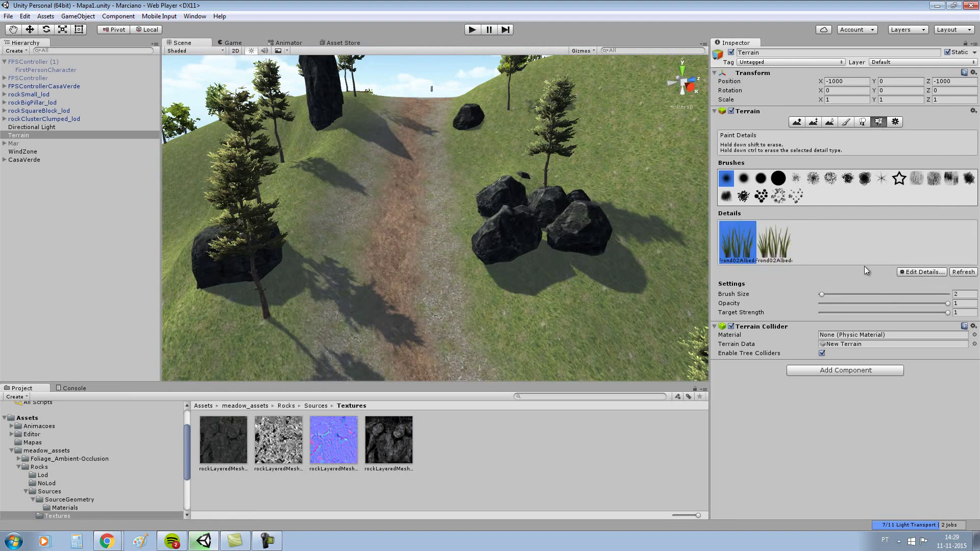
{"action": "left_click", "coordinate": [923, 272]}
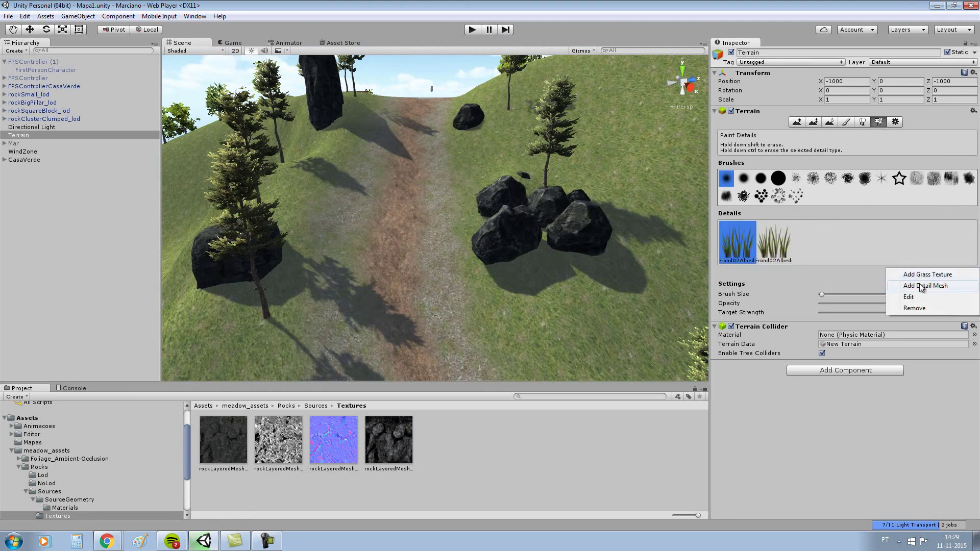
{"action": "left_click", "coordinate": [927, 275]}
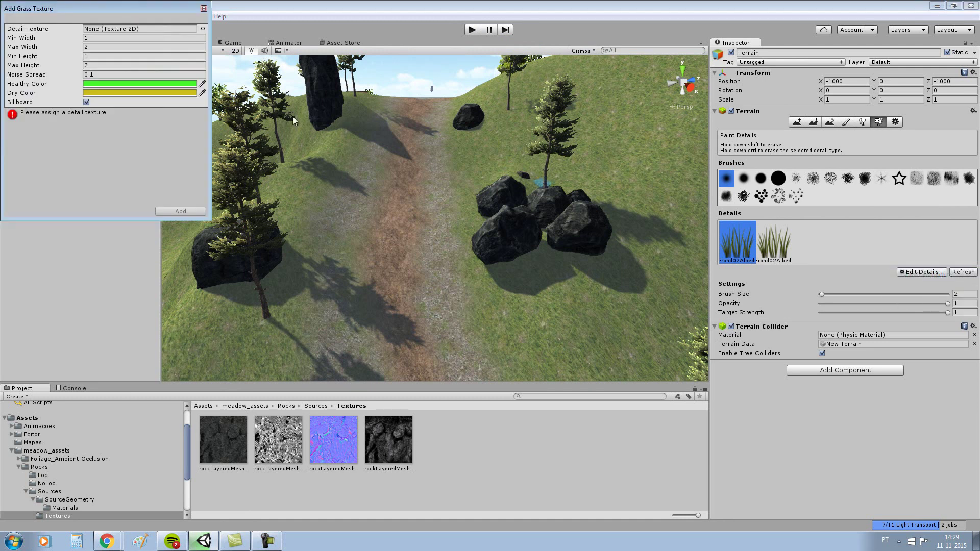
{"action": "left_click", "coordinate": [202, 29]}
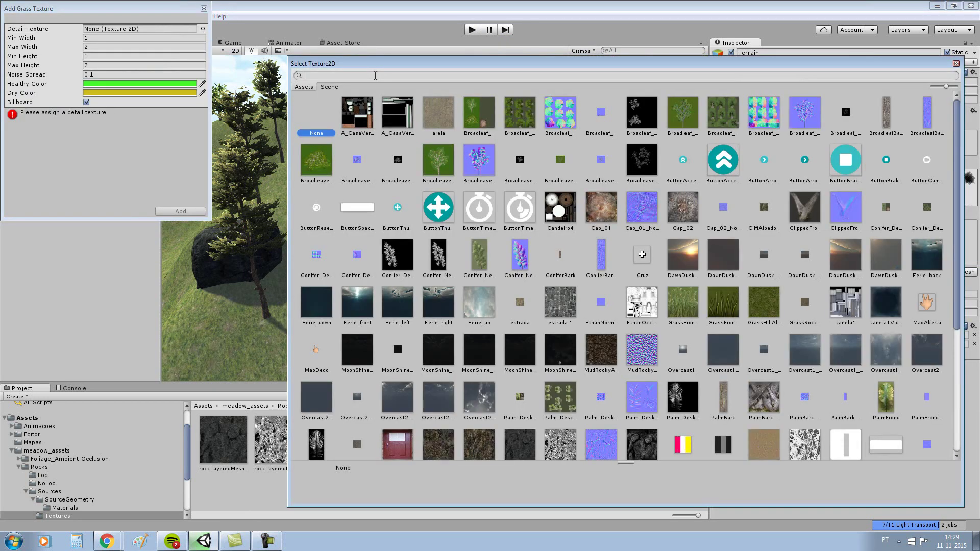
{"action": "type", "text": "gras"}
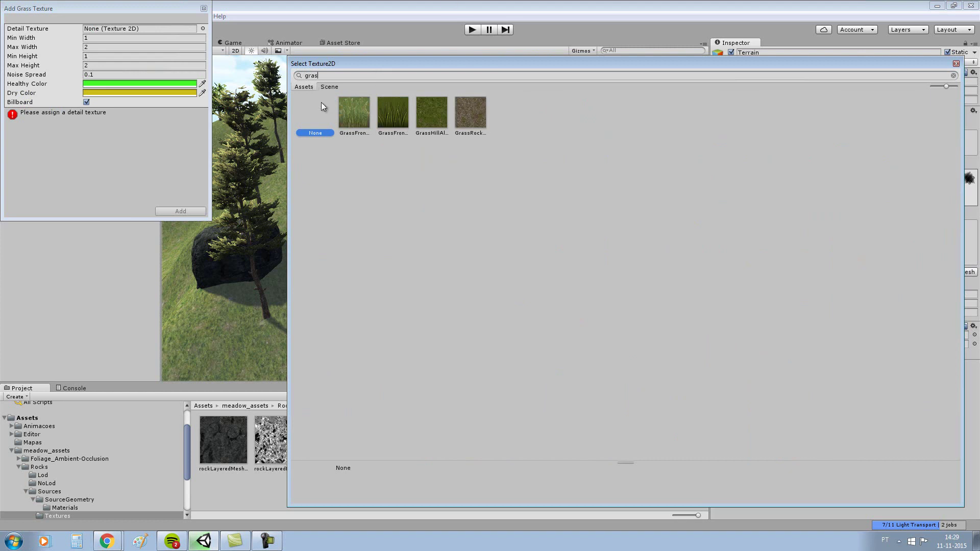
{"action": "double_click", "coordinate": [350, 111]}
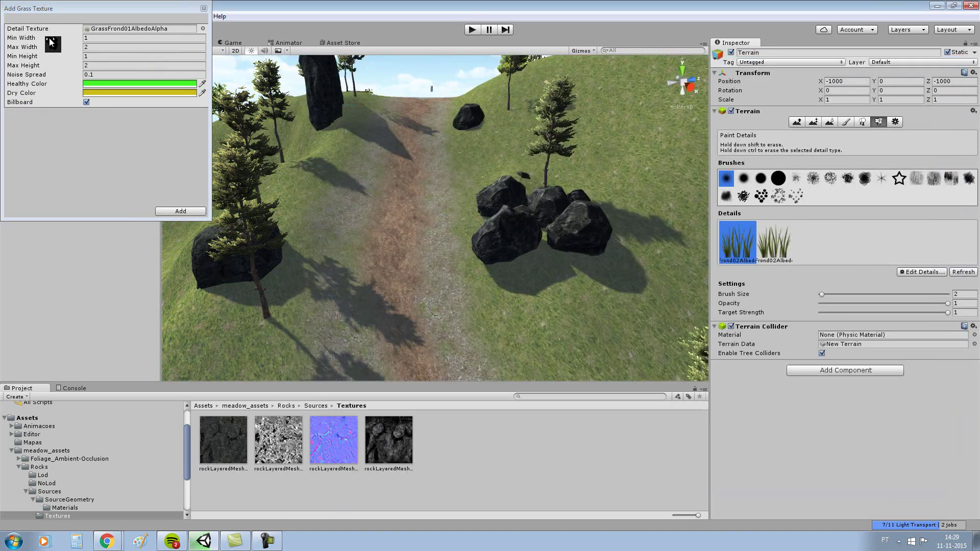
{"action": "left_click", "coordinate": [189, 213]}
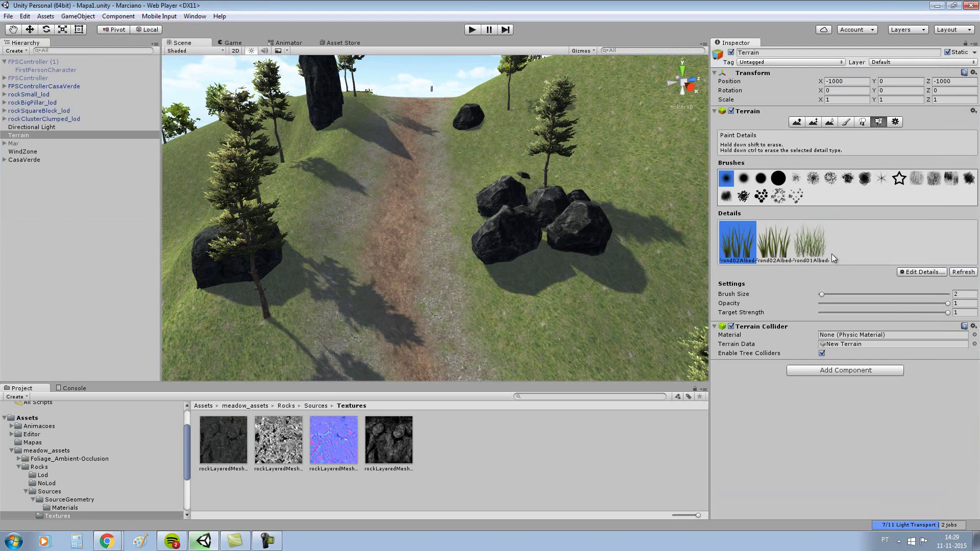
Select the frond grass detail and set brush opacity 0.048 and brush size 8.
{"action": "left_click", "coordinate": [822, 249]}
{"action": "scroll", "coordinate": [428, 195], "scroll_direction": "up", "scroll_amount": 2}
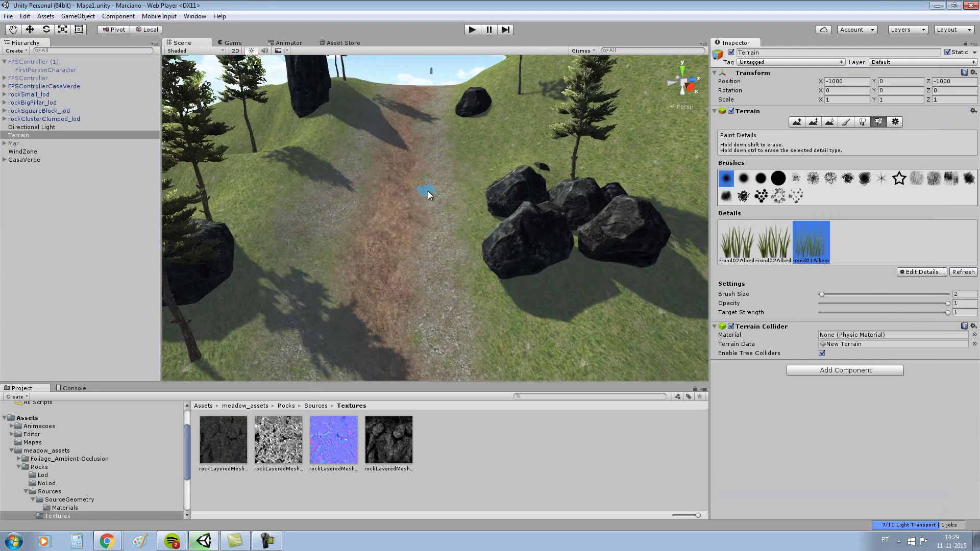
{"action": "scroll", "coordinate": [428, 195], "scroll_direction": "up", "scroll_amount": 2}
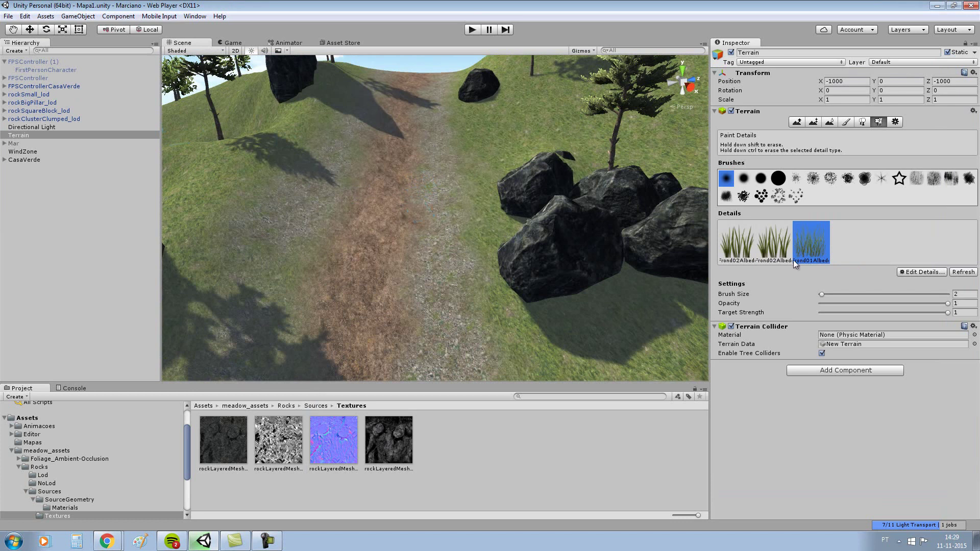
{"action": "left_click_drag", "start_coordinate": [948, 303], "coordinate": [827, 306]}
{"action": "left_click", "coordinate": [824, 295]}
Paint frond grass patches on the terrain and along the slope near the tree and rock.
{"action": "mouse_move", "coordinate": [242, 157]}
{"action": "left_mouse_down"}
{"action": "mouse_move", "coordinate": [304, 137]}
{"action": "mouse_move", "coordinate": [278, 151]}
{"action": "left_mouse_up"}
{"action": "mouse_move", "coordinate": [320, 174]}
{"action": "right_mouse_down"}
{"action": "mouse_move", "coordinate": [335, 111]}
{"action": "mouse_move", "coordinate": [397, 150]}
{"action": "right_mouse_up"}
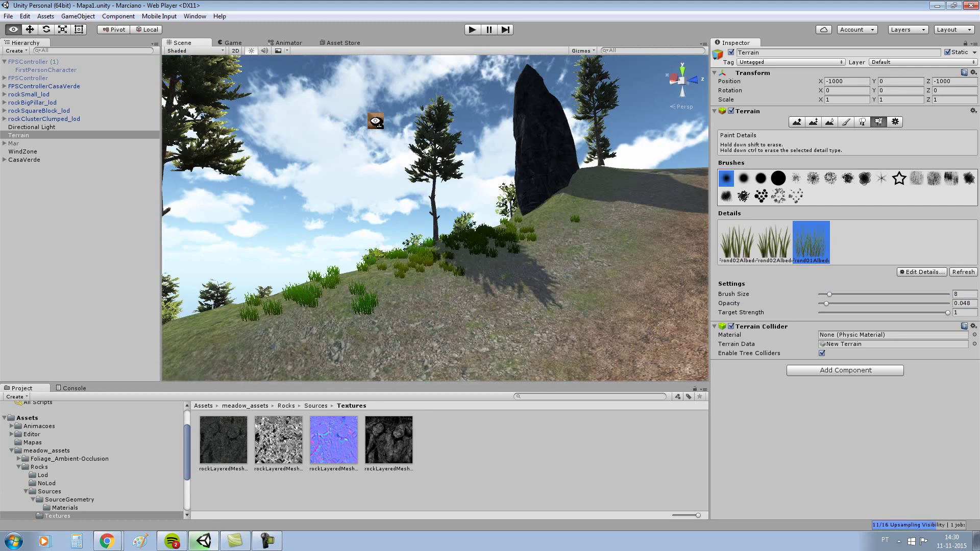
{"action": "right_click_drag", "start_coordinate": [397, 149], "coordinate": [531, 175]}
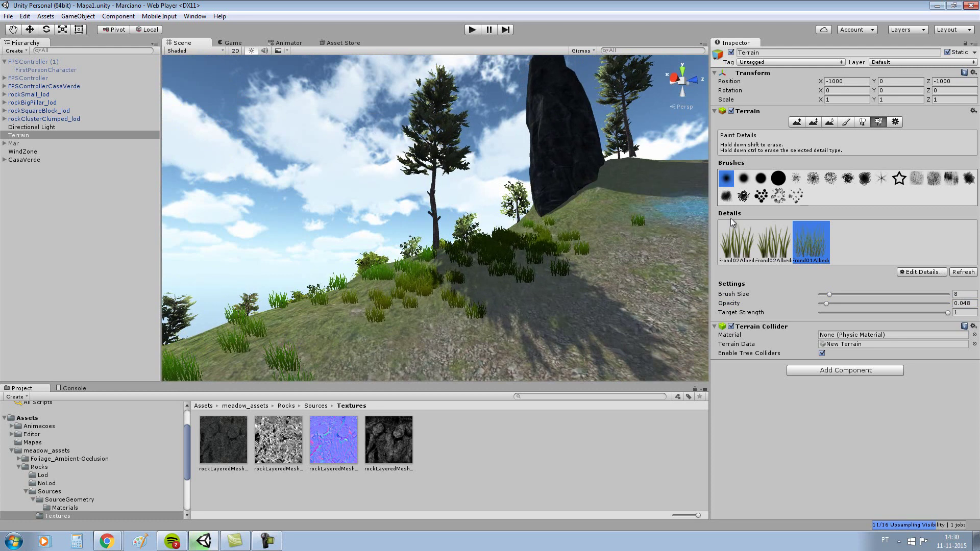
{"action": "left_click", "coordinate": [417, 262]}
{"action": "mouse_move", "coordinate": [414, 265]}
{"action": "right_mouse_down"}
{"action": "mouse_move", "coordinate": [411, 311]}
{"action": "mouse_move", "coordinate": [562, 263]}
{"action": "right_mouse_up"}
{"action": "left_click_drag", "start_coordinate": [553, 187], "coordinate": [652, 243]}
{"action": "scroll", "coordinate": [488, 182], "scroll_direction": "up", "scroll_amount": 3}
{"action": "scroll", "coordinate": [487, 183], "scroll_direction": "down", "scroll_amount": 3}
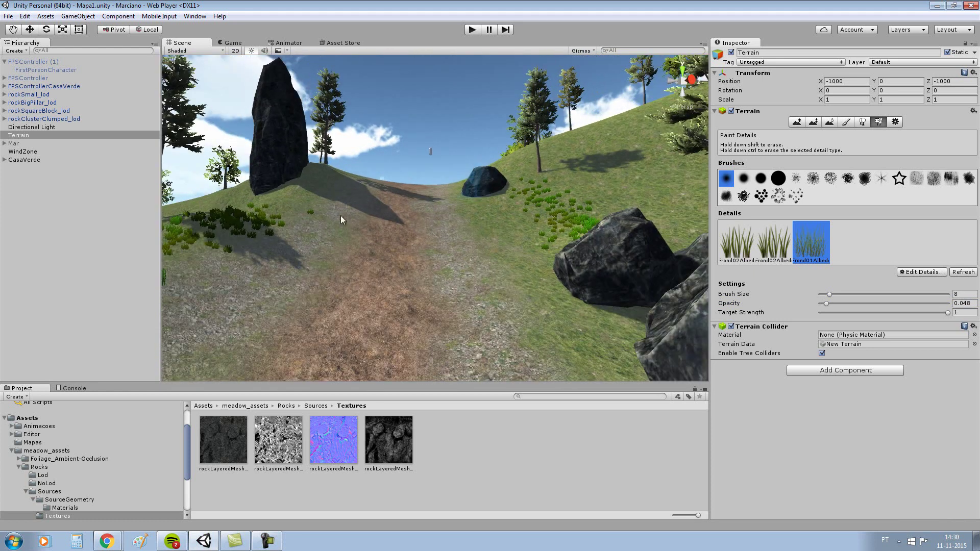
{"action": "scroll", "coordinate": [317, 177], "scroll_direction": "down", "scroll_amount": 2}
{"action": "scroll", "coordinate": [317, 177], "scroll_direction": "down", "scroll_amount": 3}
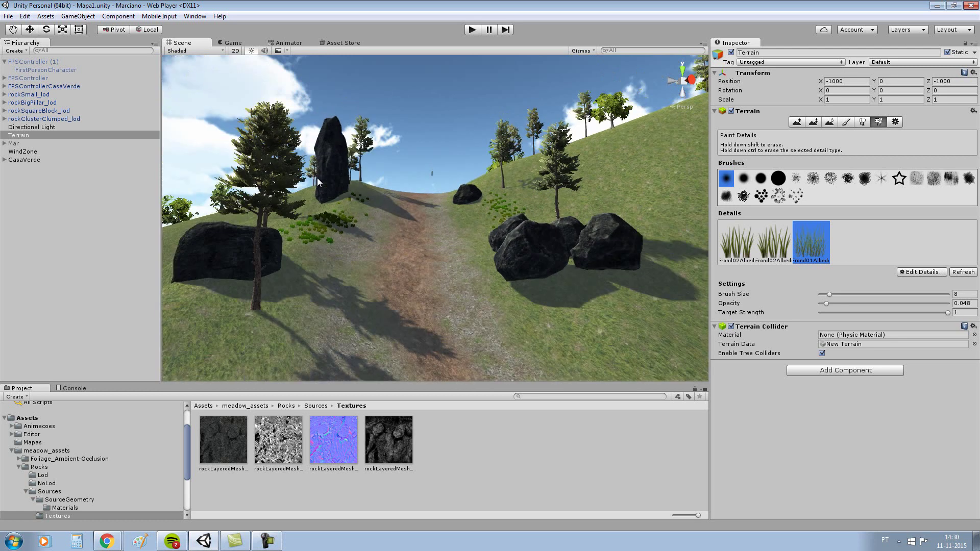
Paint more frond grass around the hillside rocks, beside the lone rock and up toward the tree.
{"action": "mouse_move", "coordinate": [644, 316]}
{"action": "left_mouse_down"}
{"action": "mouse_move", "coordinate": [661, 281]}
{"action": "mouse_move", "coordinate": [507, 296]}
{"action": "left_mouse_up"}
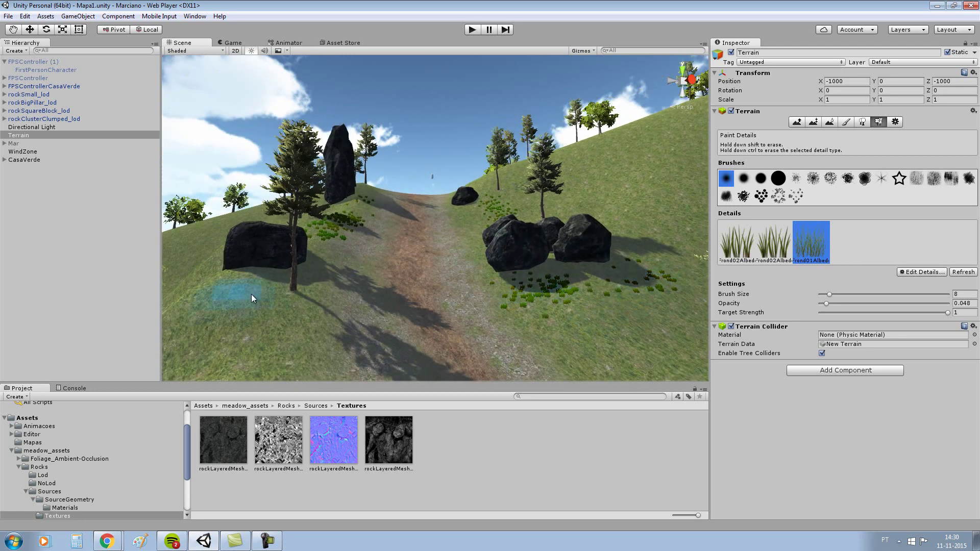
{"action": "scroll", "coordinate": [483, 265], "scroll_direction": "up", "scroll_amount": 5}
{"action": "scroll", "coordinate": [484, 259], "scroll_direction": "down", "scroll_amount": 4}
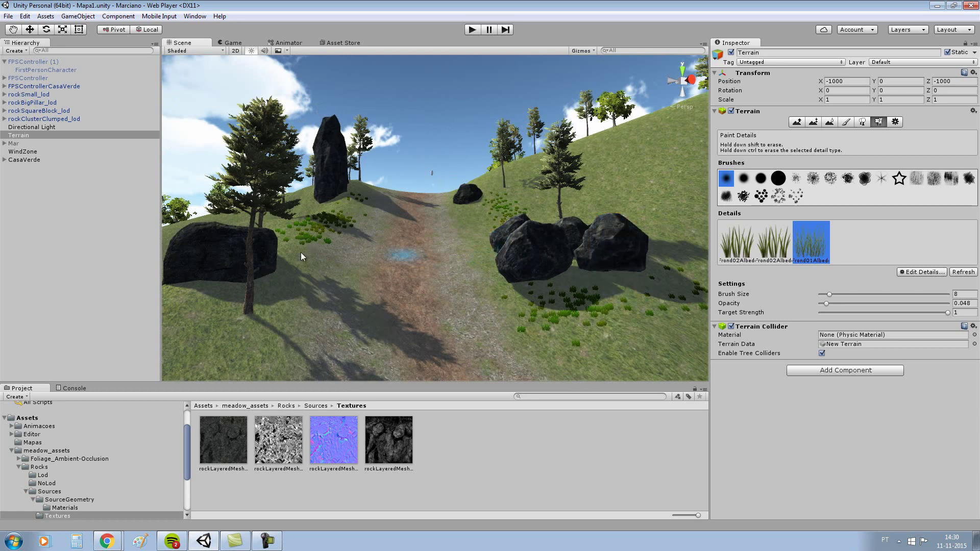
{"action": "left_click_drag", "start_coordinate": [283, 321], "coordinate": [332, 317]}
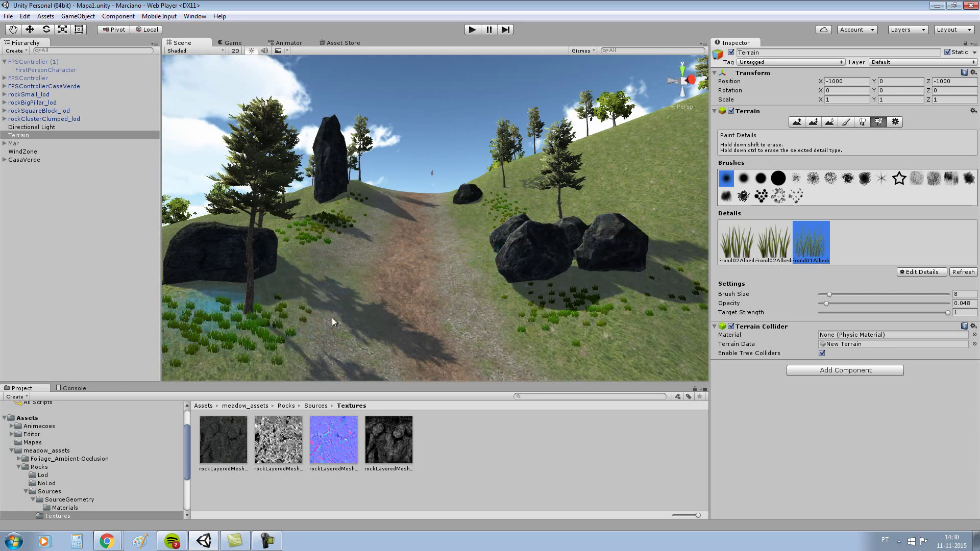
{"action": "scroll", "coordinate": [334, 312], "scroll_direction": "down", "scroll_amount": 3}
{"action": "mouse_move", "coordinate": [393, 228]}
{"action": "right_mouse_down"}
{"action": "mouse_move", "coordinate": [373, 174]}
{"action": "mouse_move", "coordinate": [346, 207]}
{"action": "mouse_move", "coordinate": [505, 274]}
{"action": "mouse_move", "coordinate": [560, 262]}
{"action": "right_mouse_up"}
{"action": "scroll", "coordinate": [539, 256], "scroll_direction": "down", "scroll_amount": 3}
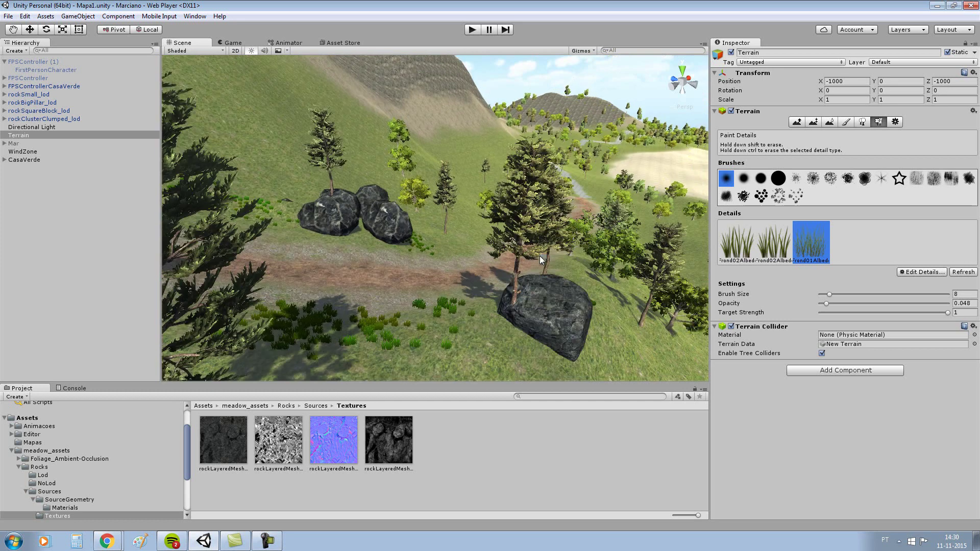
{"action": "mouse_move", "coordinate": [540, 255]}
{"action": "left_mouse_down", "text": "alt"}
{"action": "mouse_move", "coordinate": [467, 289]}
{"action": "mouse_move", "coordinate": [633, 242]}
{"action": "left_mouse_up", "text": "alt"}
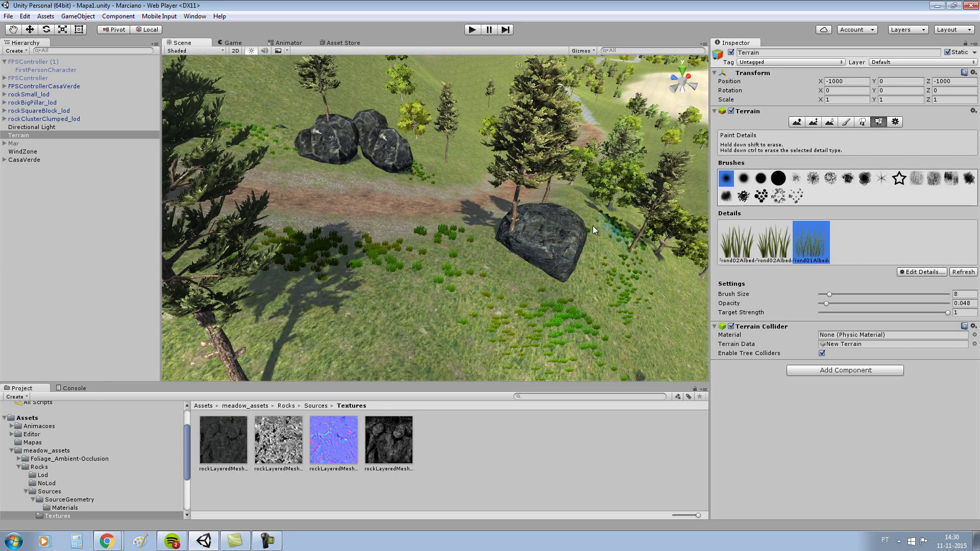
{"action": "left_click_drag", "start_coordinate": [589, 221], "coordinate": [619, 308]}
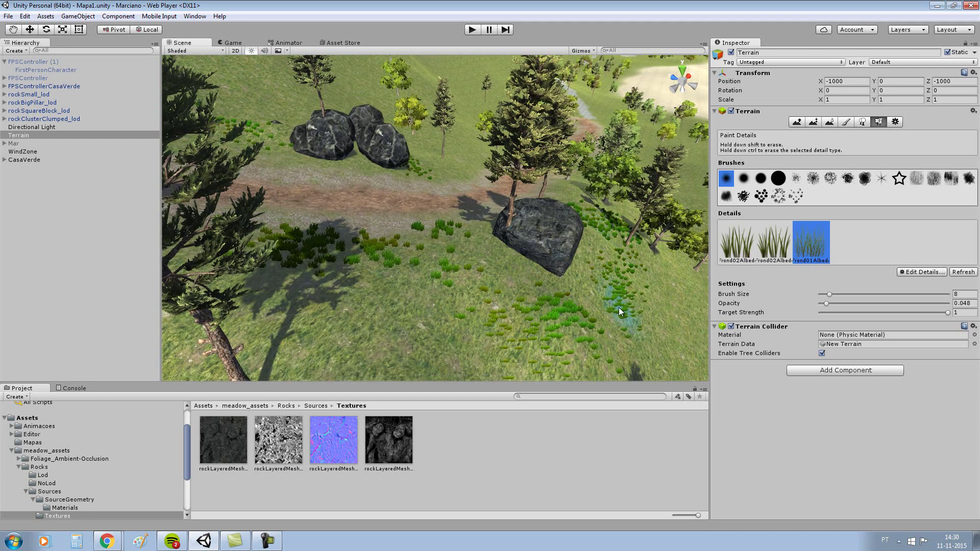
{"action": "mouse_move", "coordinate": [499, 296]}
{"action": "left_mouse_down", "text": "alt"}
{"action": "mouse_move", "coordinate": [389, 195]}
{"action": "mouse_move", "coordinate": [375, 252]}
{"action": "left_mouse_up", "text": "alt"}
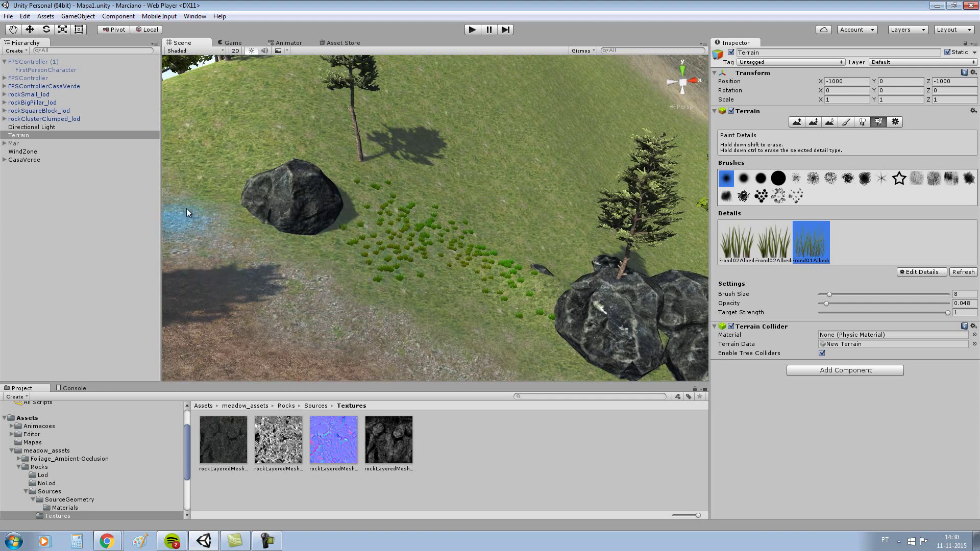
{"action": "left_click_drag", "start_coordinate": [211, 170], "coordinate": [369, 139]}
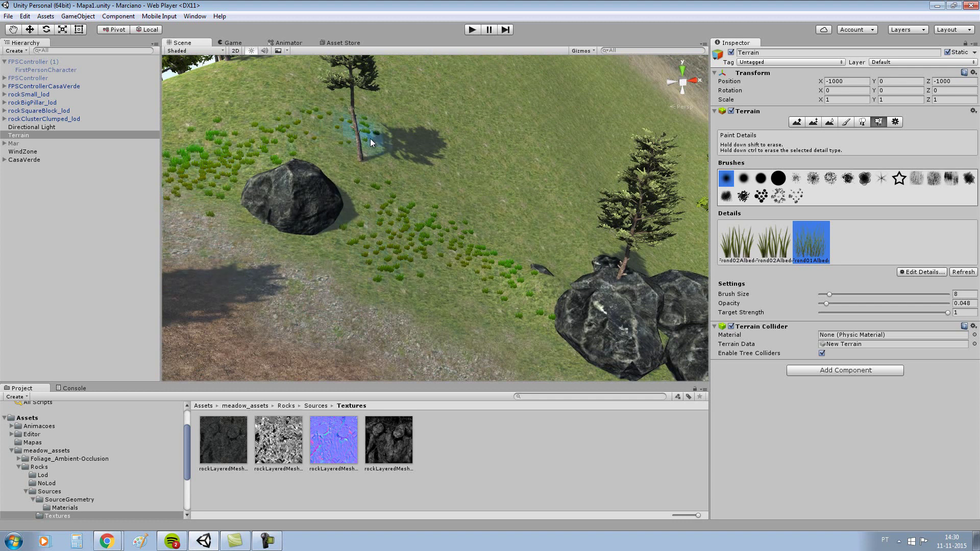
{"action": "mouse_move", "coordinate": [455, 210]}
{"action": "left_mouse_down"}
{"action": "mouse_move", "coordinate": [546, 255]}
{"action": "mouse_move", "coordinate": [654, 257]}
{"action": "mouse_move", "coordinate": [420, 193]}
{"action": "left_mouse_up"}
{"action": "scroll", "coordinate": [540, 240], "scroll_direction": "down", "scroll_amount": 5}
{"action": "key", "text": "Right"}
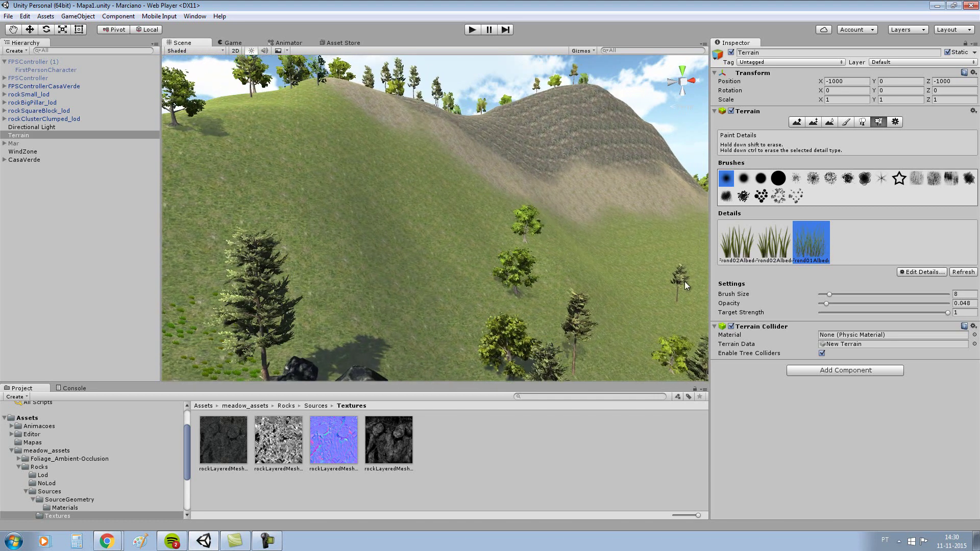
{"action": "mouse_move", "coordinate": [545, 300]}
{"action": "left_mouse_down", "text": "alt"}
{"action": "mouse_move", "coordinate": [566, 236]}
{"action": "mouse_move", "coordinate": [318, 278]}
{"action": "left_mouse_up", "text": "alt"}
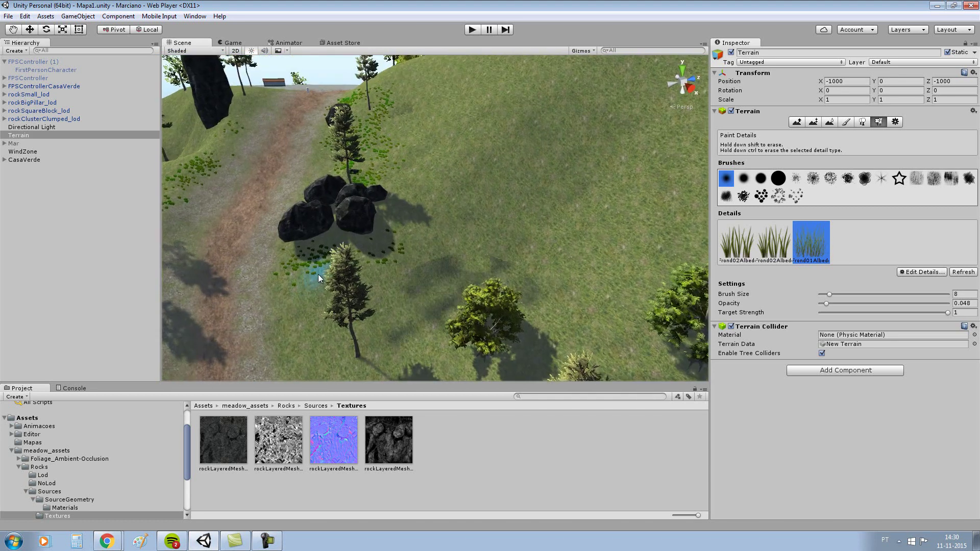
Add another GrassFrond01AlbedoAlpha grass detail via the 'gras' search and select it in the Details list.
{"action": "left_click", "coordinate": [926, 272]}
{"action": "left_click", "coordinate": [927, 276]}
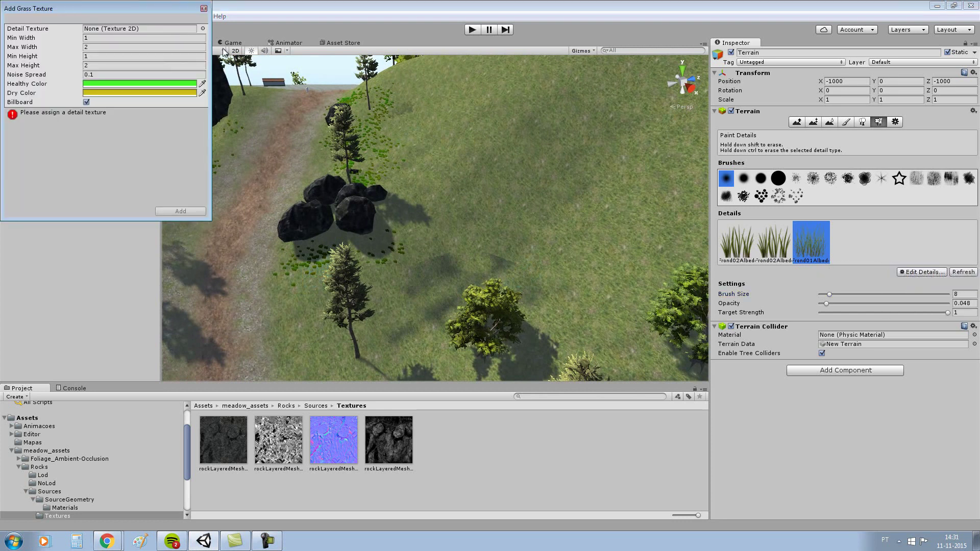
{"action": "left_click", "coordinate": [204, 29]}
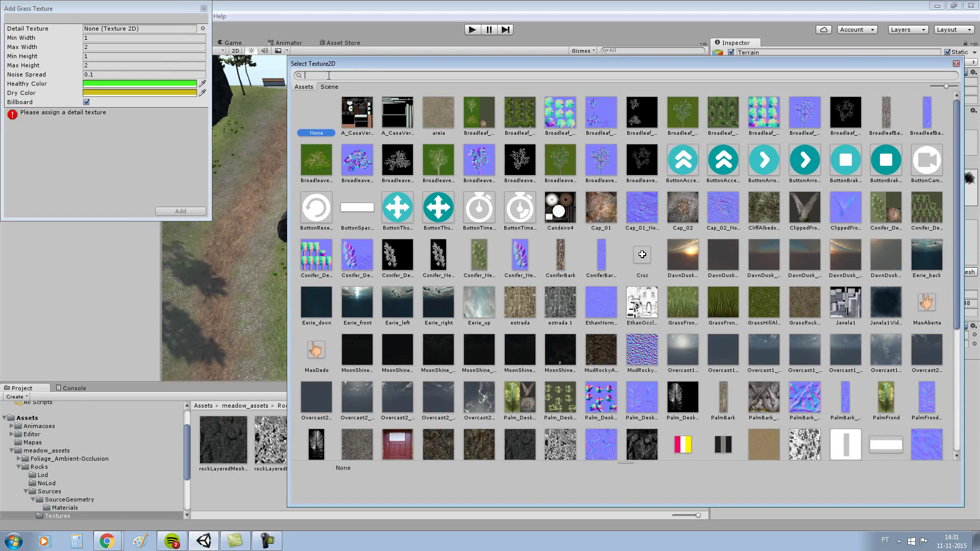
{"action": "type", "text": "g"}
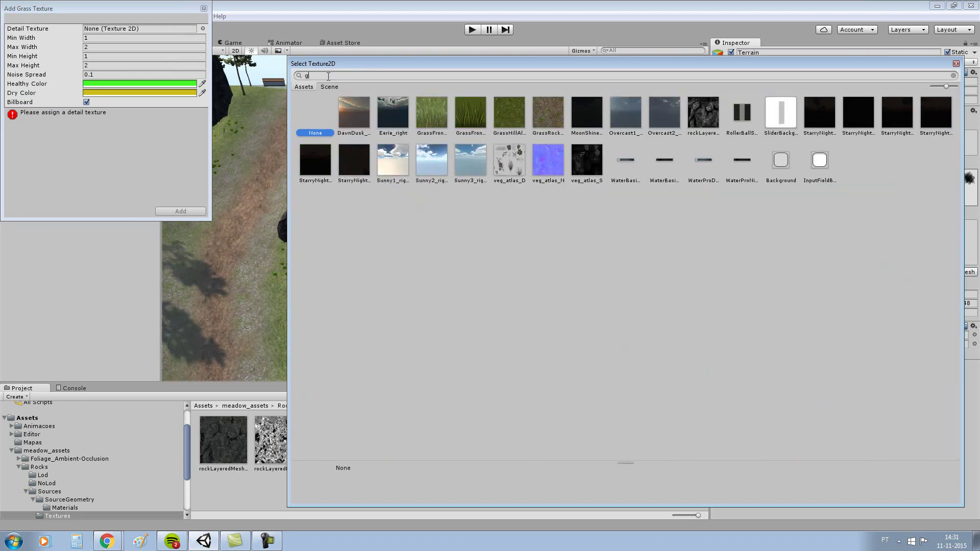
{"action": "key", "text": "BackSpace"}
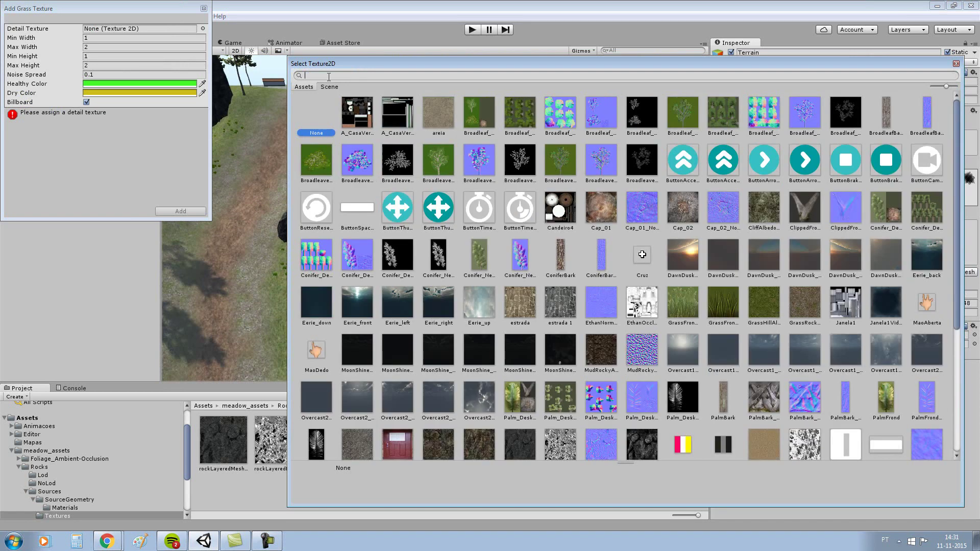
{"action": "type", "text": "g"}
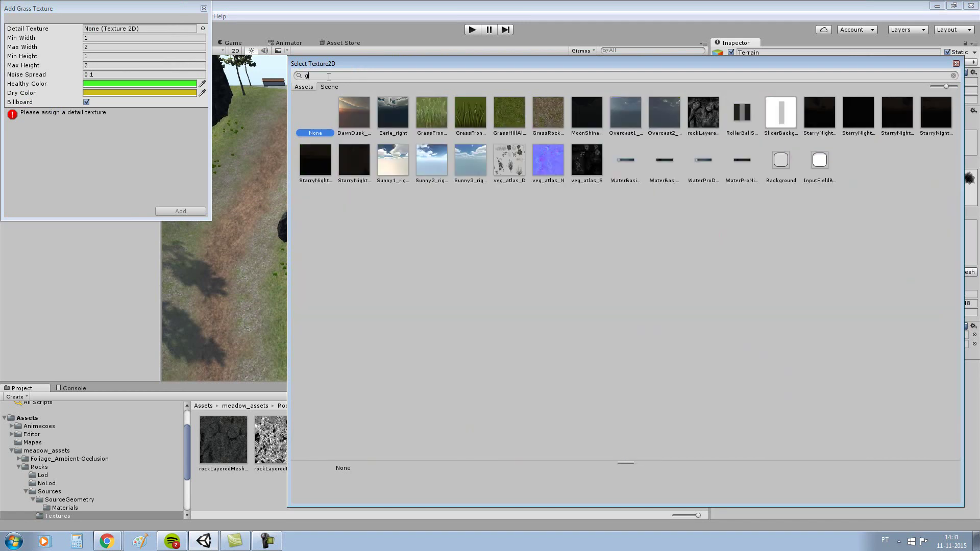
{"action": "type", "text": "ras"}
{"action": "double_click", "coordinate": [355, 112]}
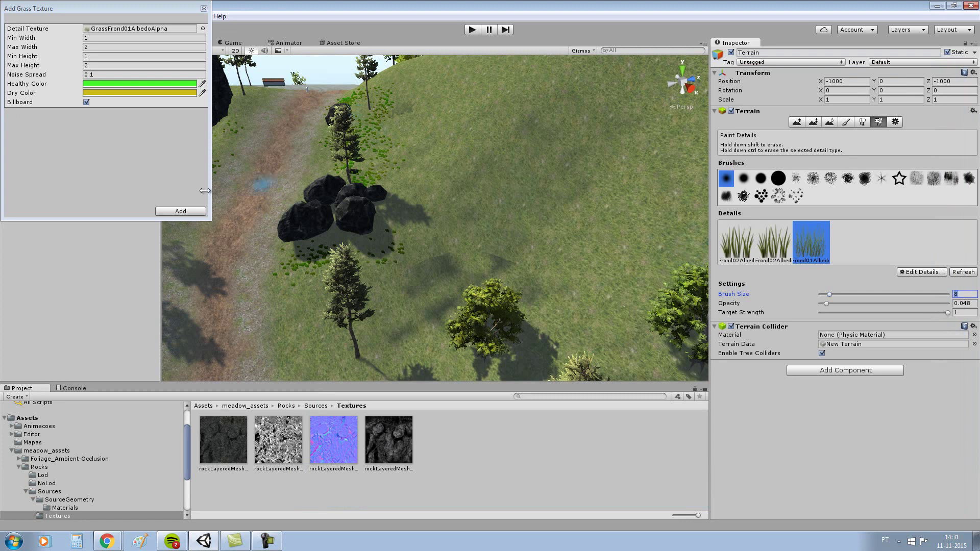
{"action": "left_click", "coordinate": [181, 211]}
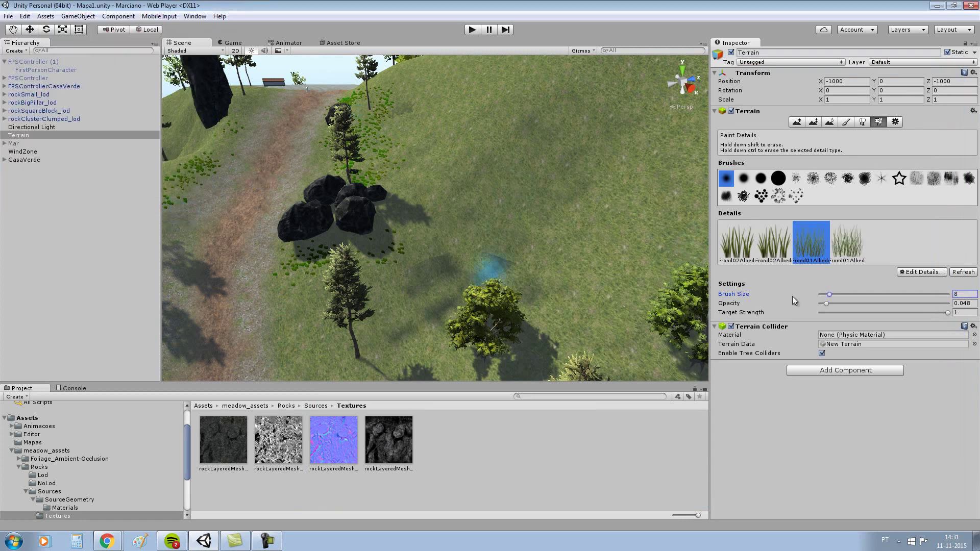
{"action": "left_click", "coordinate": [858, 256]}
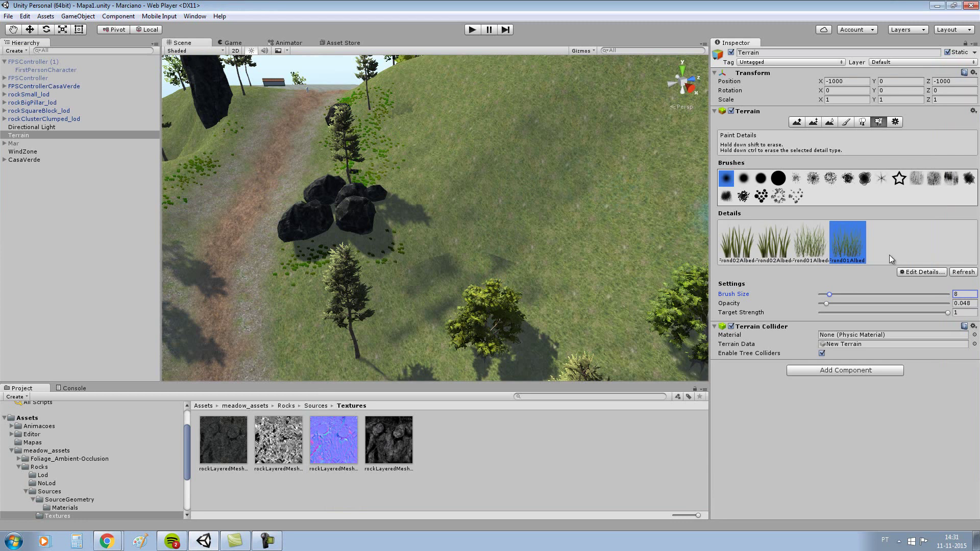
Edit the fourth grass detail with a teal healthy colour and a dark olive dry colour.
{"action": "left_click", "coordinate": [919, 272]}
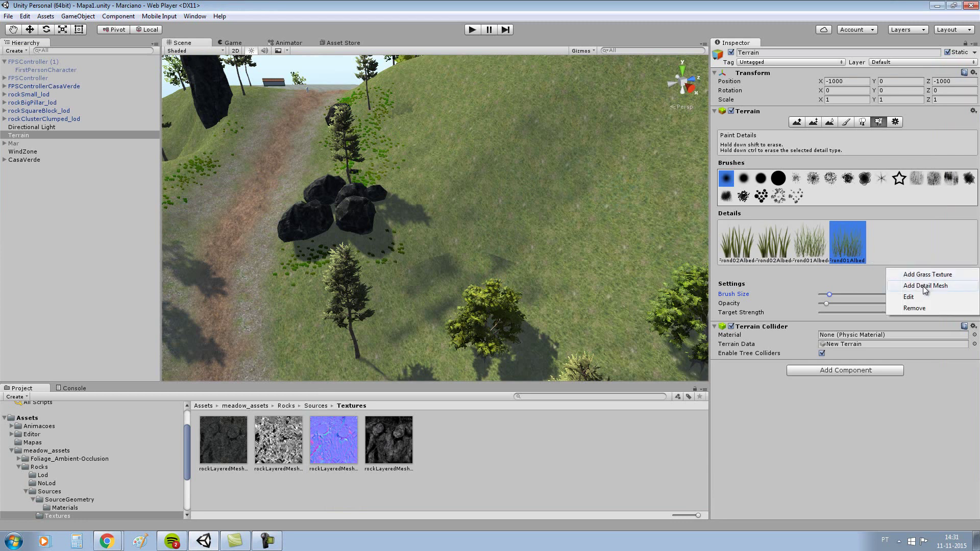
{"action": "left_click", "coordinate": [914, 297]}
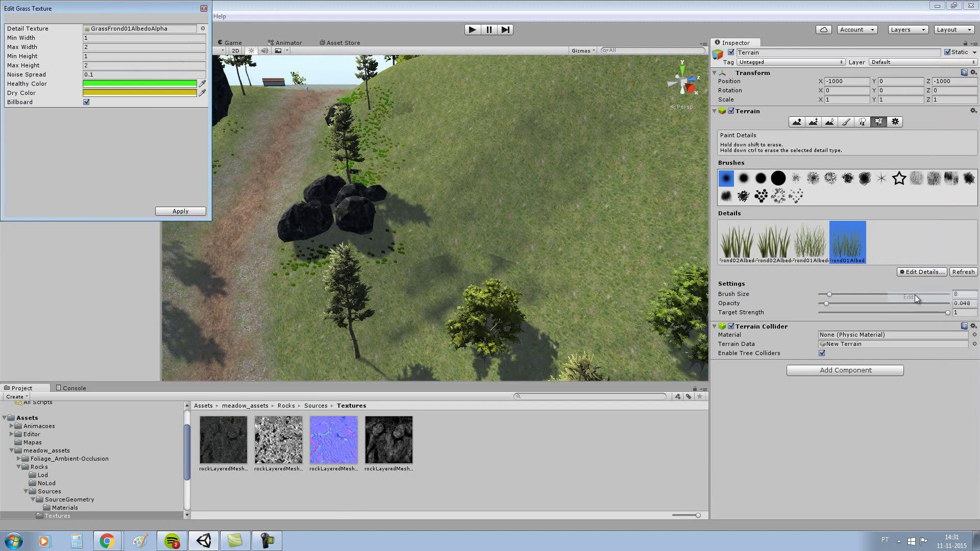
{"action": "left_click", "coordinate": [112, 84]}
{"action": "left_click_drag", "start_coordinate": [838, 199], "coordinate": [844, 205]}
{"action": "left_click", "coordinate": [863, 207]}
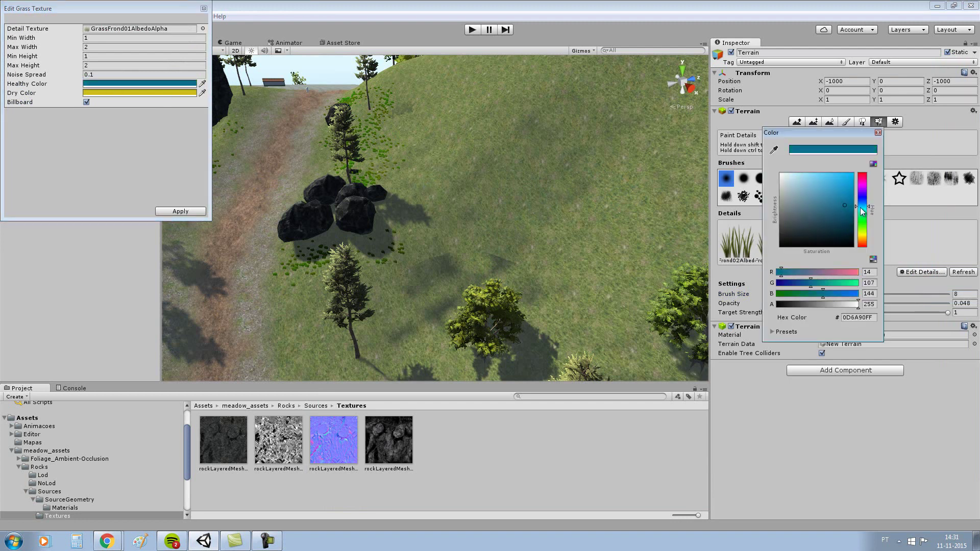
{"action": "left_click", "coordinate": [151, 93]}
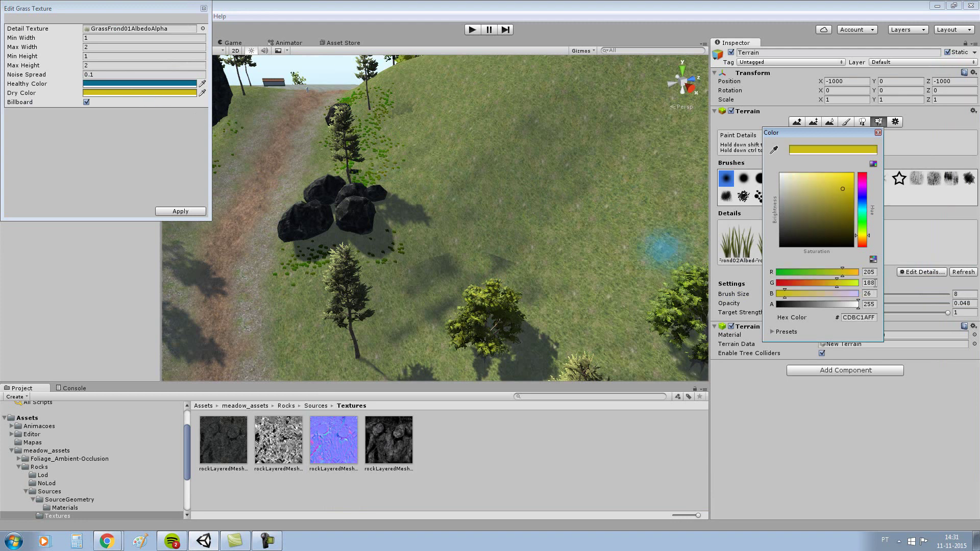
{"action": "left_click_drag", "start_coordinate": [836, 215], "coordinate": [830, 216]}
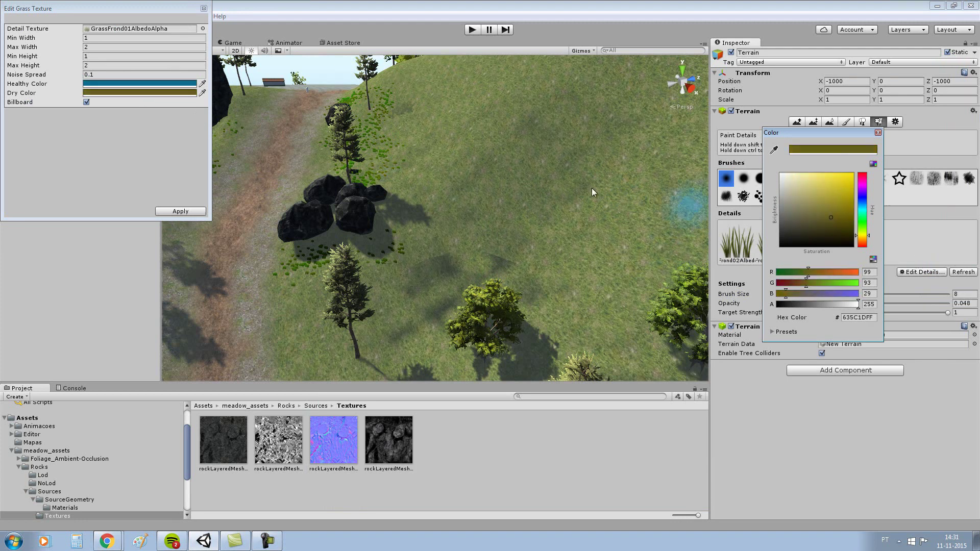
Set min/max width 2/3 and height 2/3, apply, and paint a first grass patch.
{"action": "left_click", "coordinate": [95, 37]}
{"action": "left_click", "coordinate": [95, 46]}
{"action": "left_click", "coordinate": [95, 57]}
{"action": "left_click", "coordinate": [97, 67]}
{"action": "type", "text": "3"}
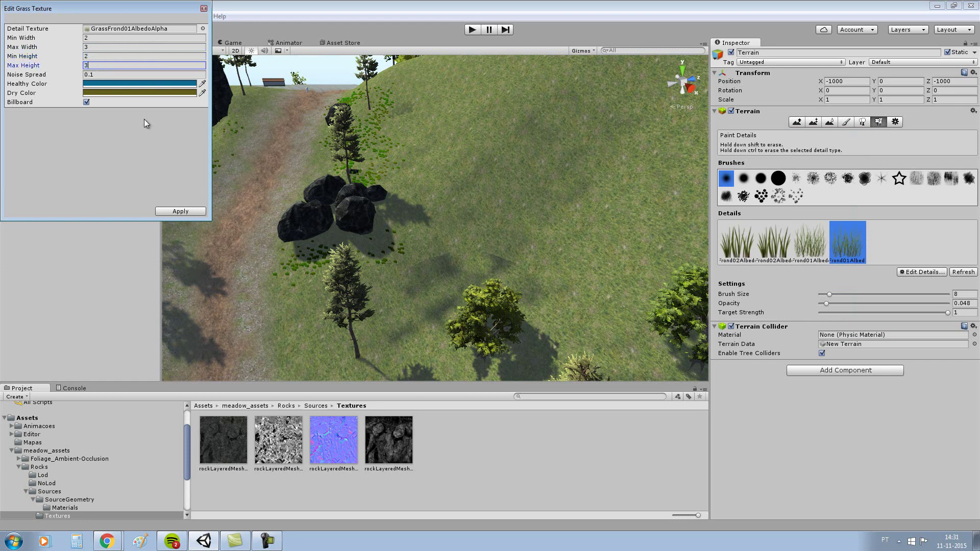
{"action": "left_click", "coordinate": [180, 211]}
{"action": "left_click", "coordinate": [448, 198]}
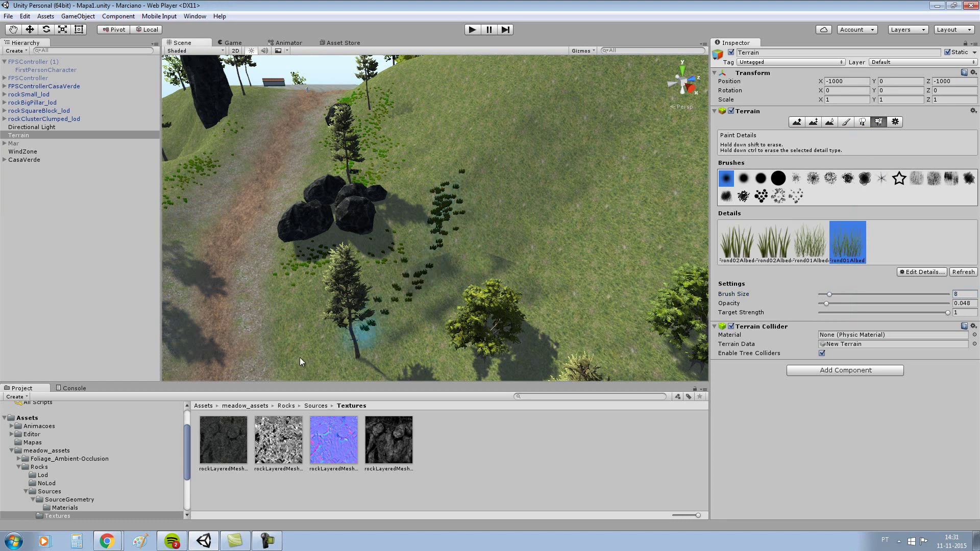
Paint dark frond grass on the slope below the rocks and along the dirt path's left edge.
{"action": "left_click_drag", "start_coordinate": [405, 296], "coordinate": [302, 306]}
{"action": "left_click_drag", "start_coordinate": [419, 118], "coordinate": [503, 116]}
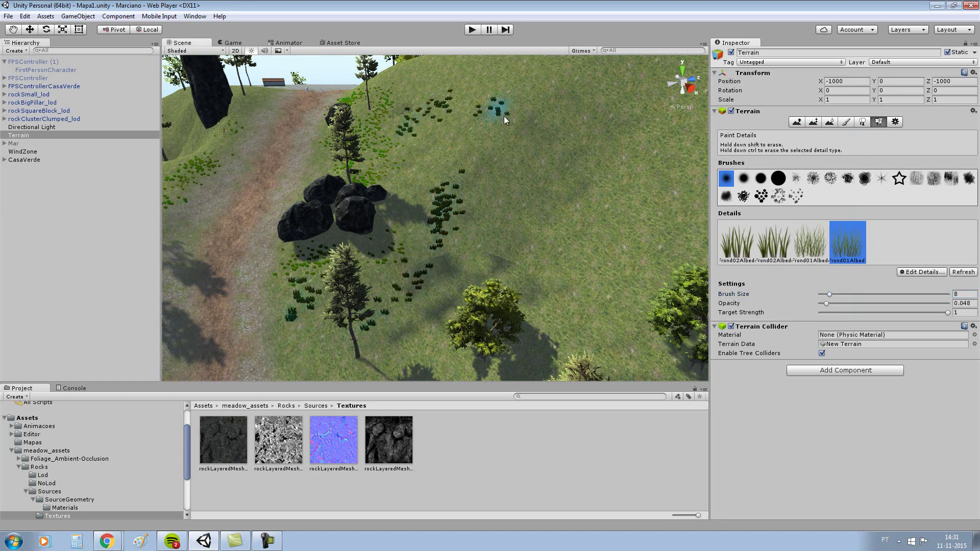
{"action": "left_click_drag", "start_coordinate": [513, 170], "coordinate": [396, 180], "text": "alt"}
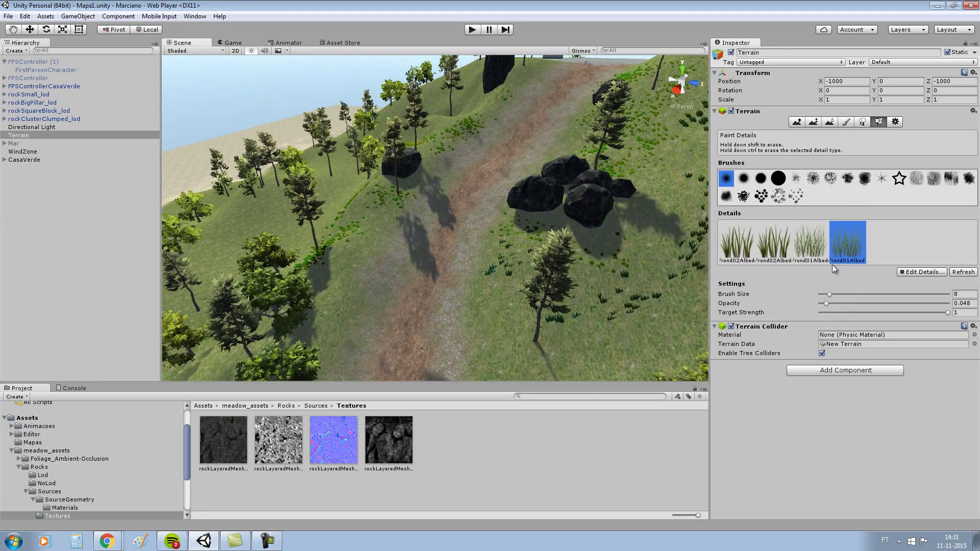
{"action": "left_click_drag", "start_coordinate": [333, 281], "coordinate": [362, 206]}
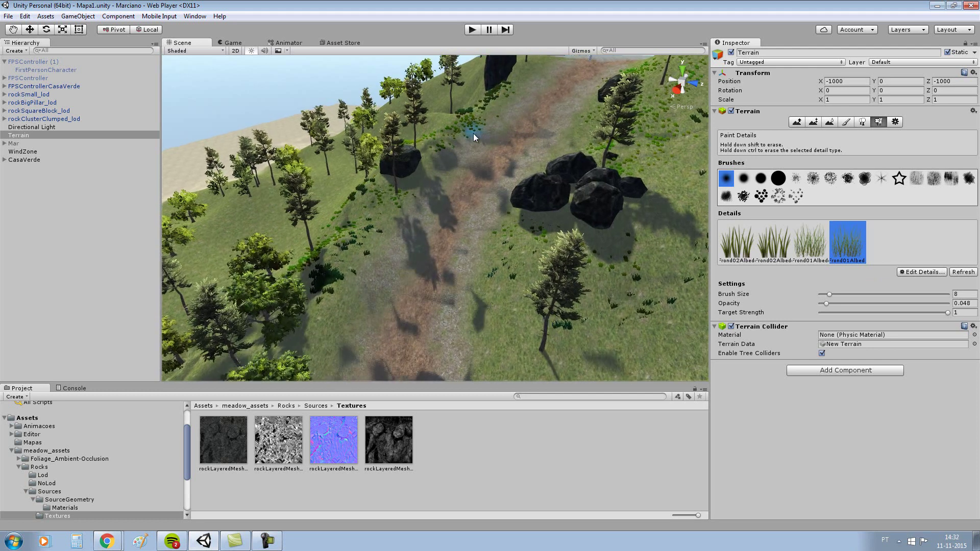
Paint the fourth (gravel) texture around the left, central and top-right rocks, then save the scene.
{"action": "left_click", "coordinate": [846, 122]}
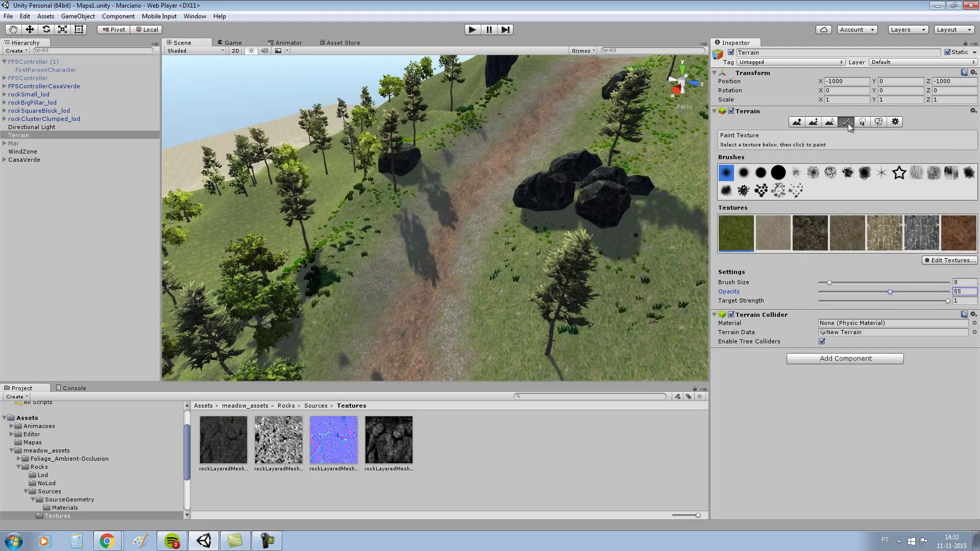
{"action": "left_click", "coordinate": [853, 234]}
{"action": "mouse_move", "coordinate": [568, 196]}
{"action": "left_mouse_down"}
{"action": "mouse_move", "coordinate": [571, 166]}
{"action": "mouse_move", "coordinate": [545, 190]}
{"action": "left_mouse_up"}
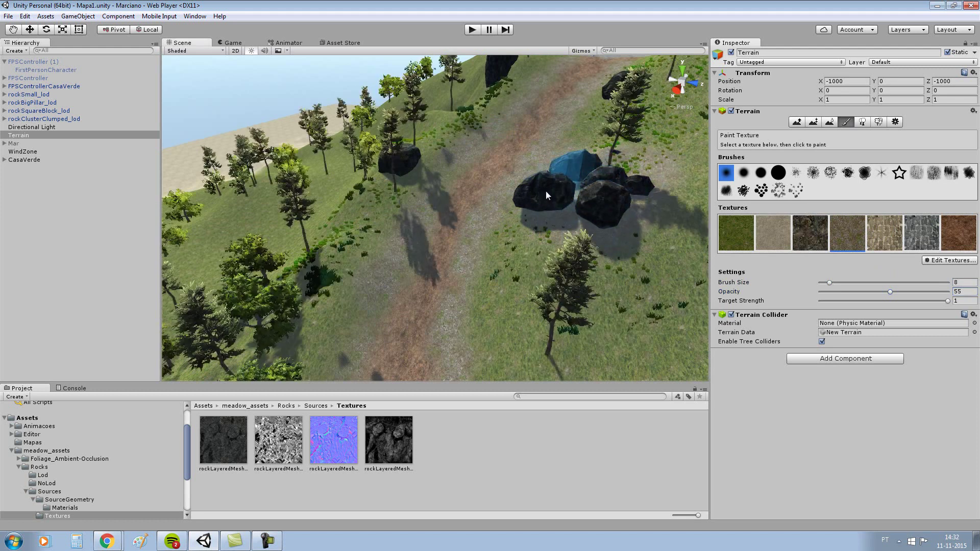
{"action": "left_click_drag", "start_coordinate": [387, 170], "coordinate": [420, 152]}
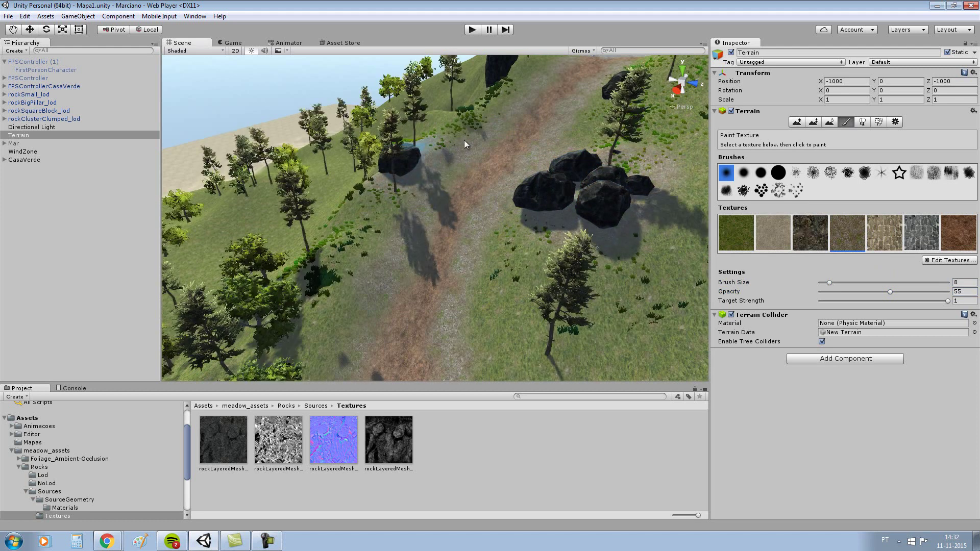
{"action": "mouse_move", "coordinate": [621, 91]}
{"action": "left_mouse_down"}
{"action": "mouse_move", "coordinate": [631, 91]}
{"action": "mouse_move", "coordinate": [593, 61]}
{"action": "left_mouse_up"}
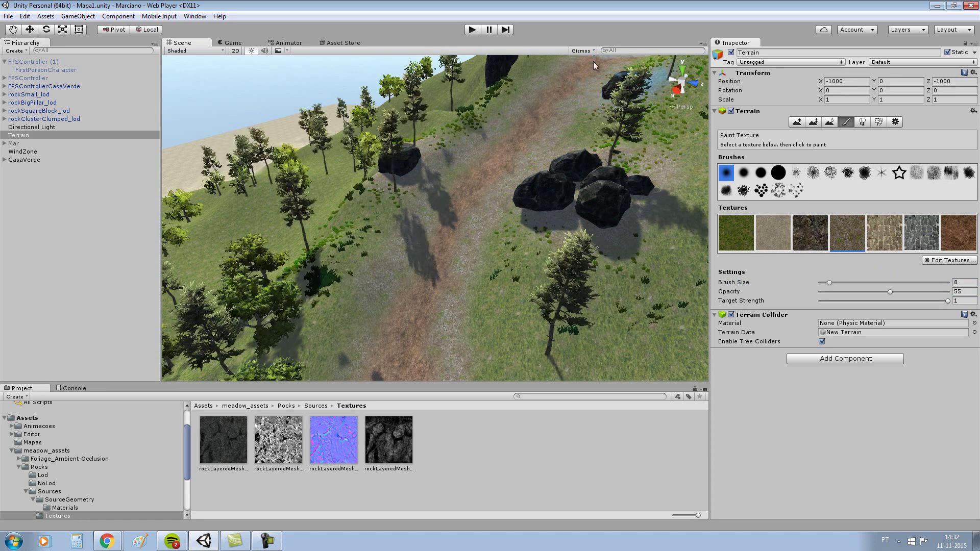
{"action": "left_click_drag", "start_coordinate": [519, 62], "coordinate": [537, 69]}
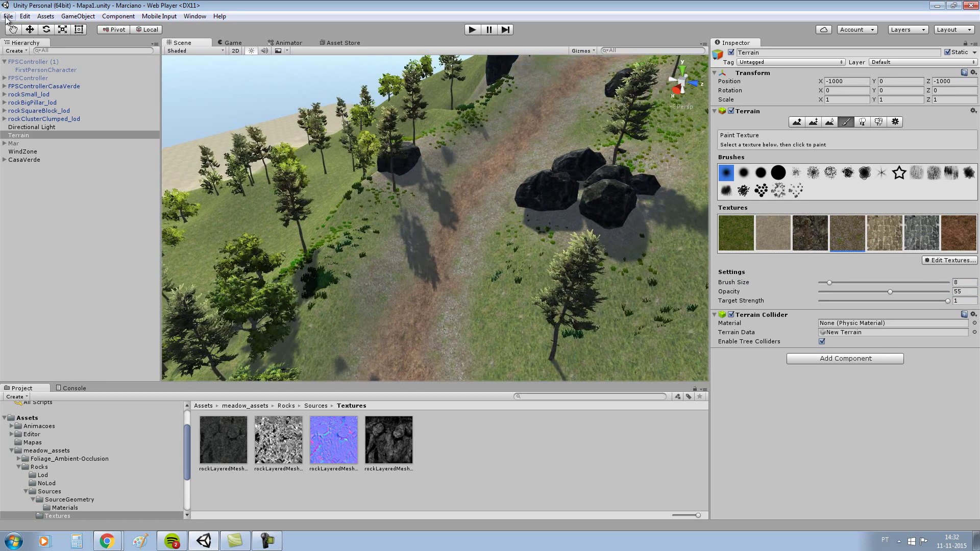
{"action": "left_click", "coordinate": [12, 18]}
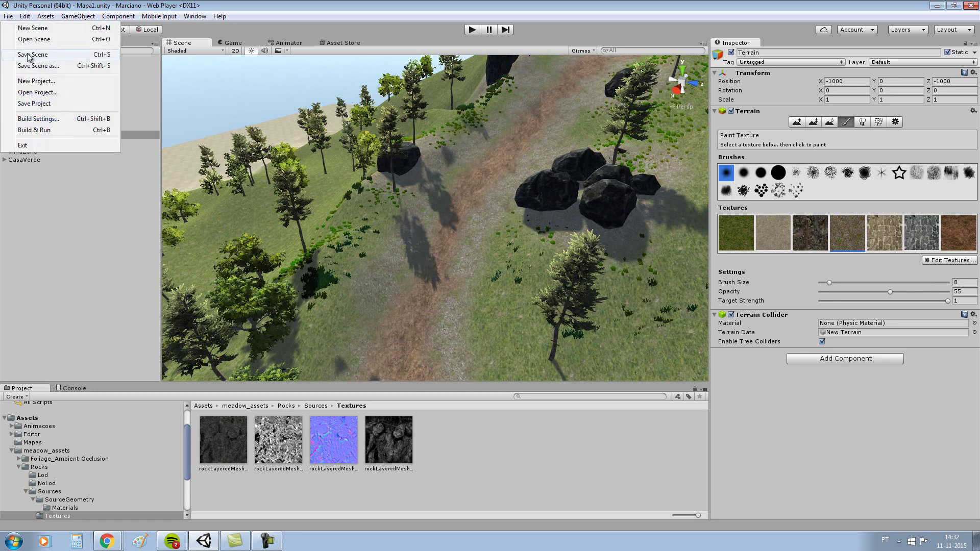
{"action": "left_click", "coordinate": [16, 20]}
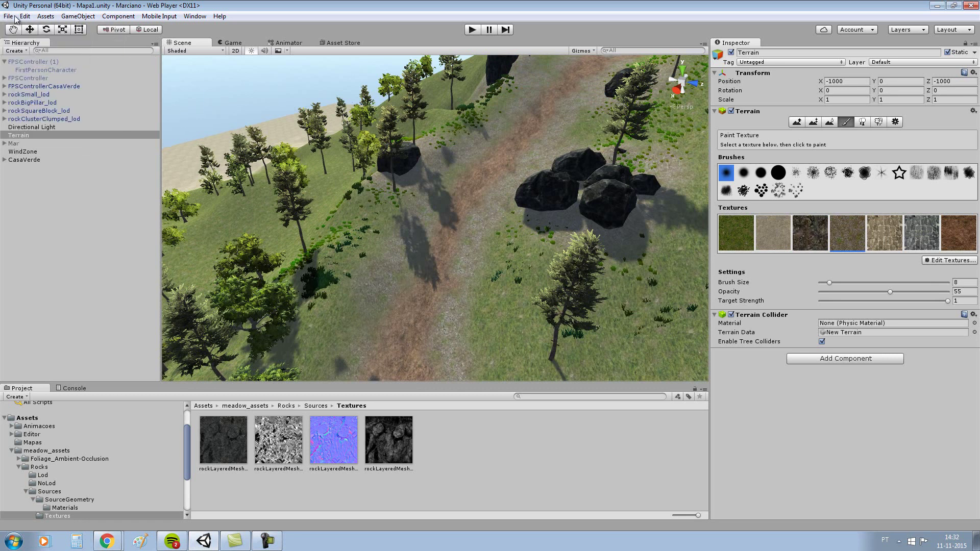
In play mode, walk the player up the slope, through the grass and along the dirt path.
{"action": "left_click", "coordinate": [473, 32]}
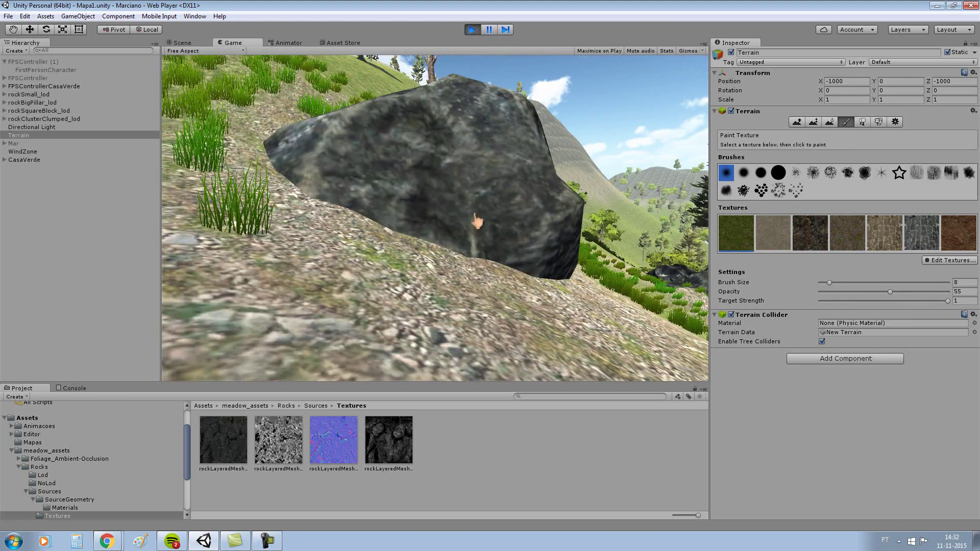
{"action": "mouse_move", "coordinate": [445, 217]}
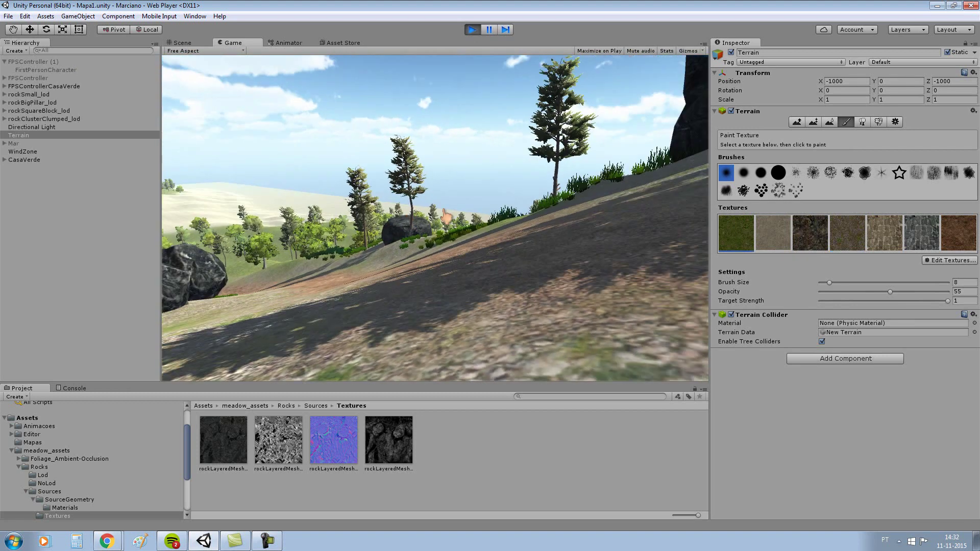
{"action": "key", "text": "w"}
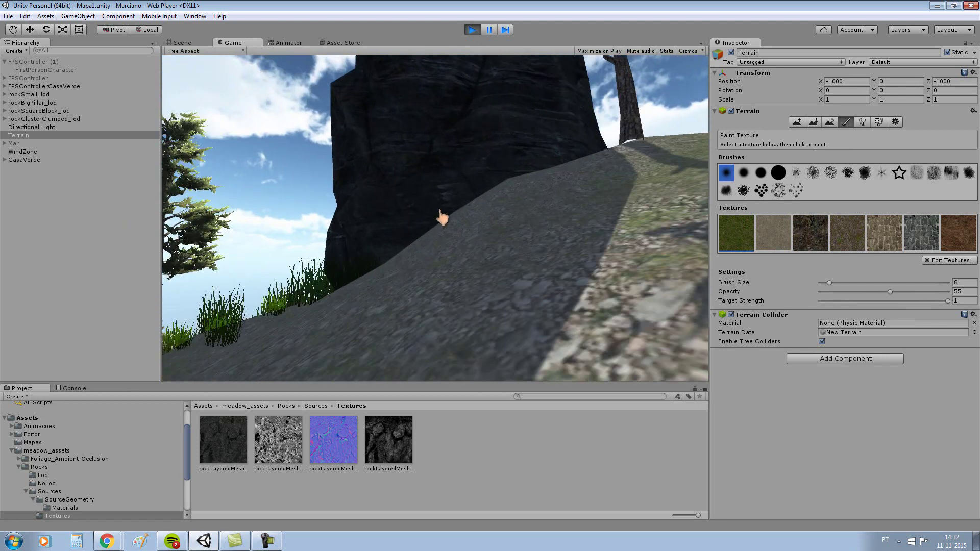
{"action": "key", "text": "w"}
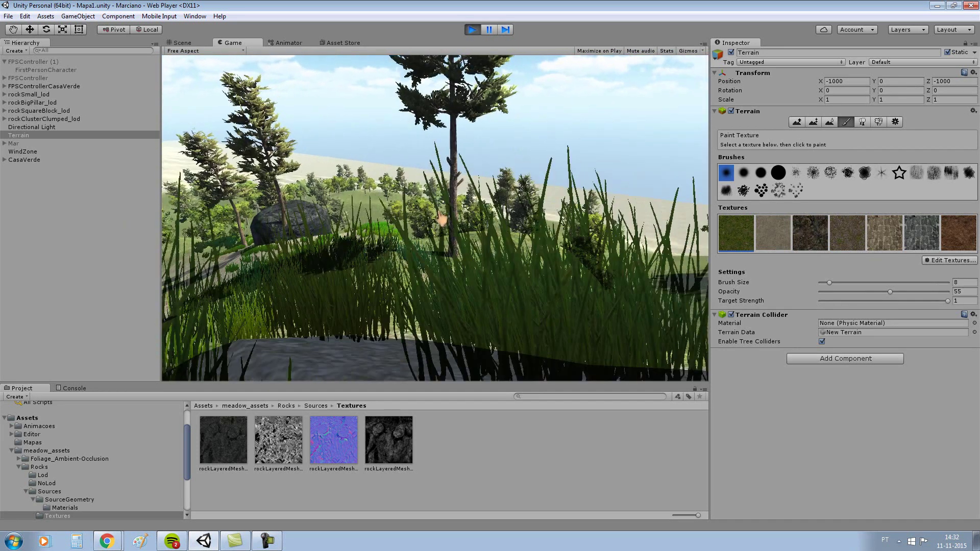
{"action": "key", "text": "w"}
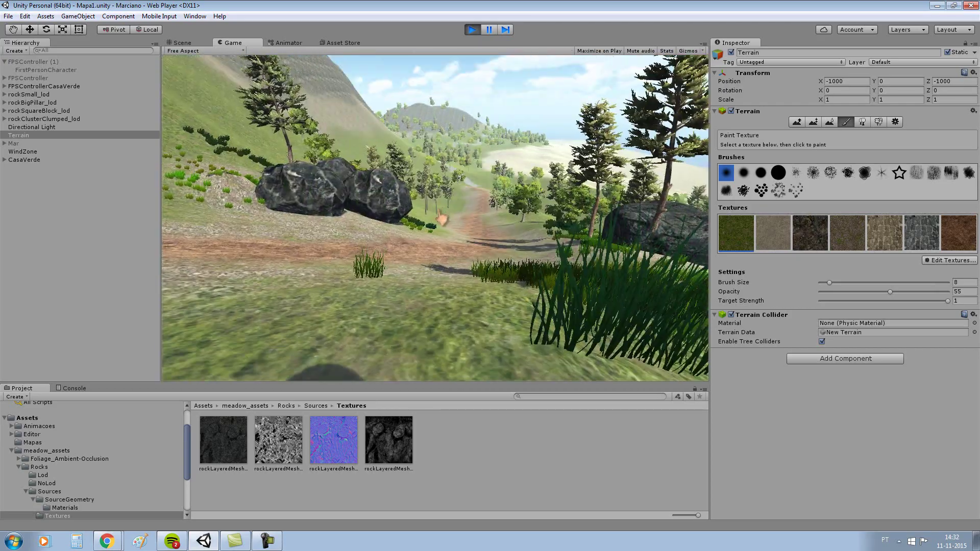
{"action": "key", "text": "w"}
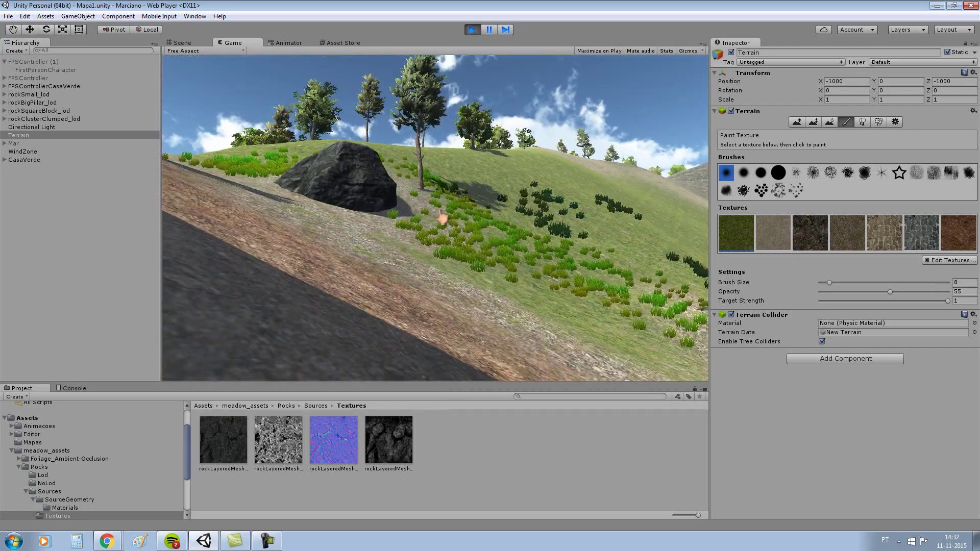
{"action": "key", "text": "w"}
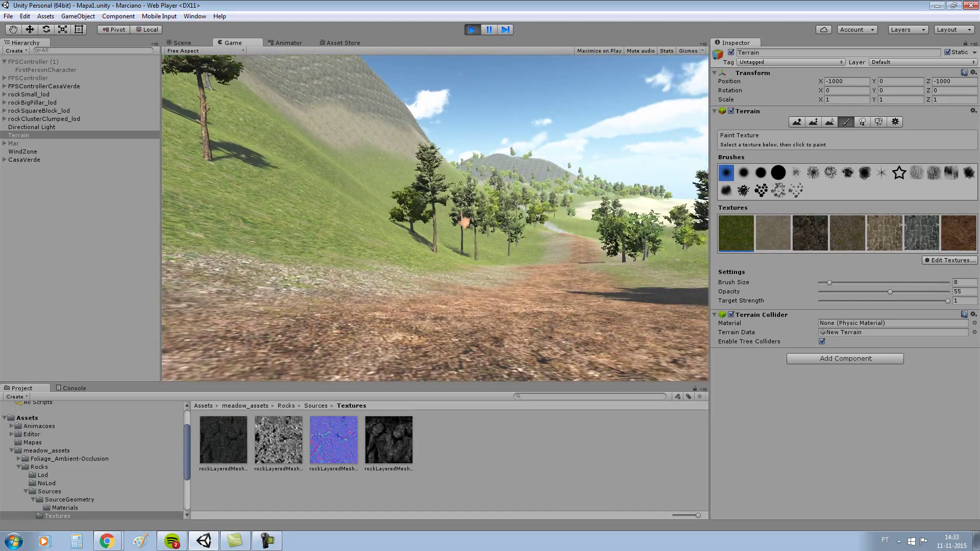
{"action": "key", "text": "w"}
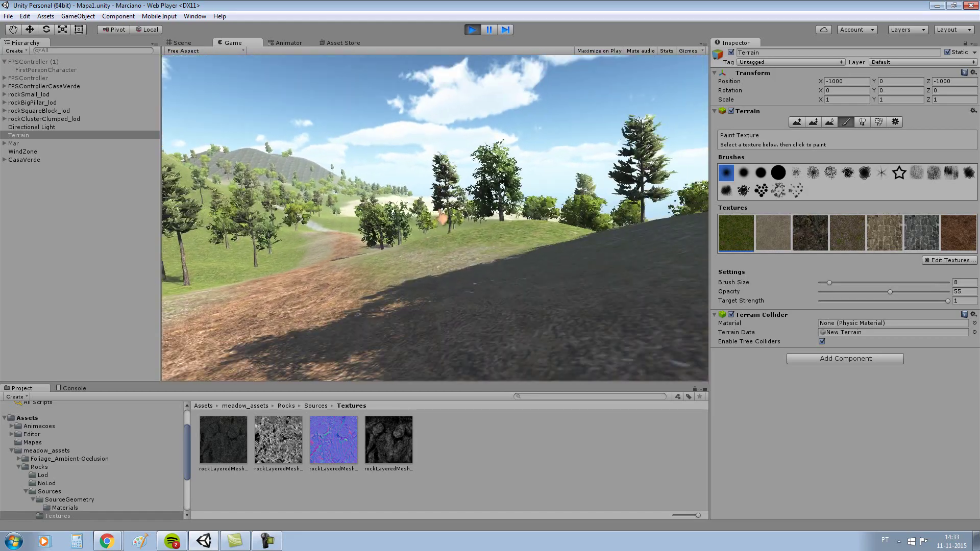
{"action": "key", "text": "w"}
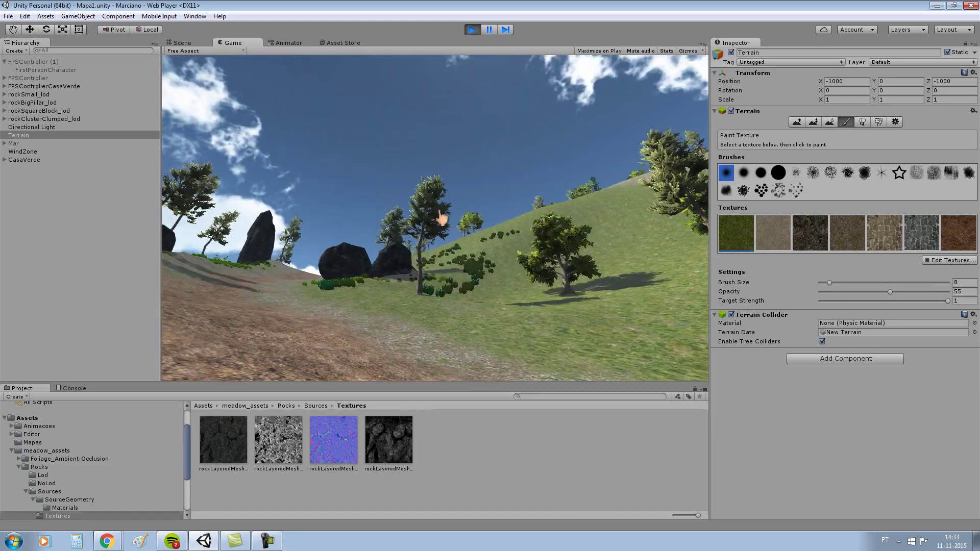
{"action": "key", "text": "w"}
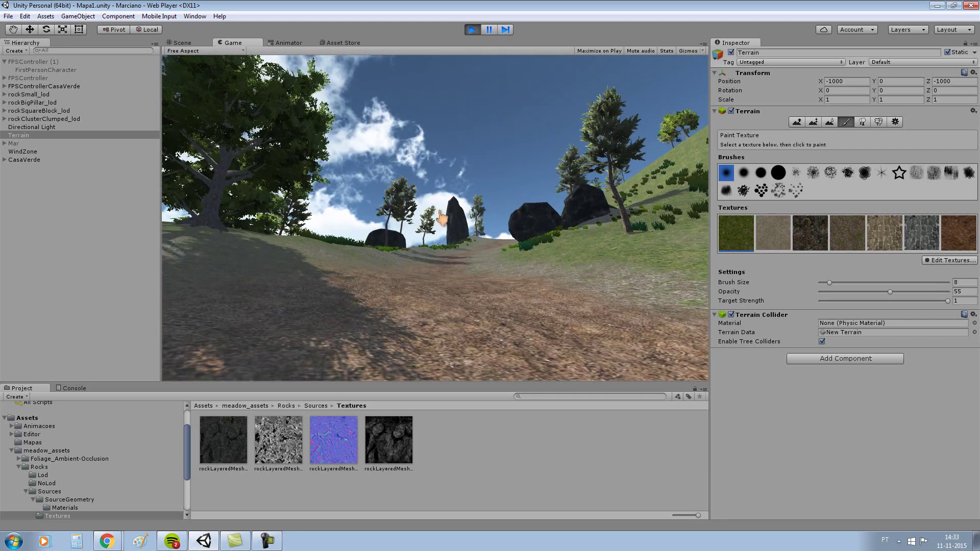
{"action": "key", "text": "w"}
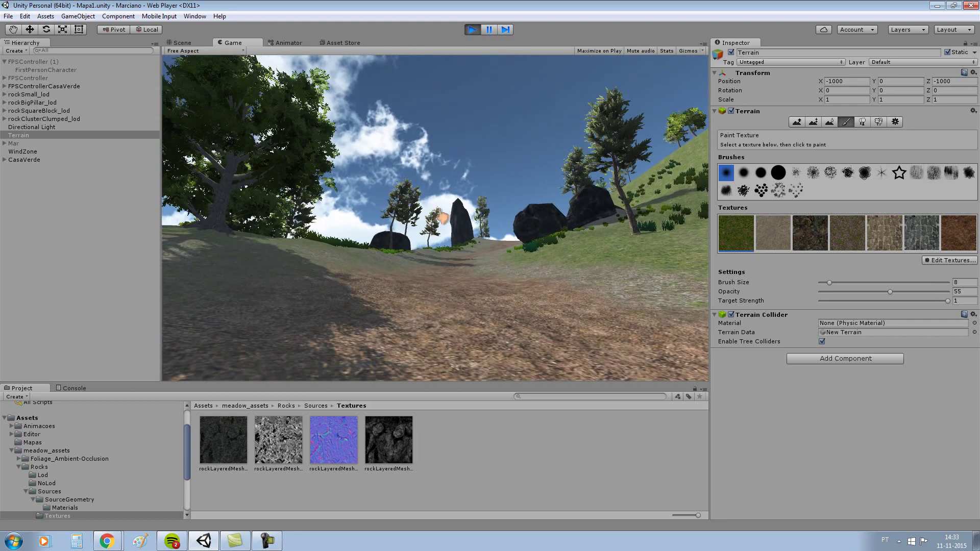
{"action": "key", "text": "w"}
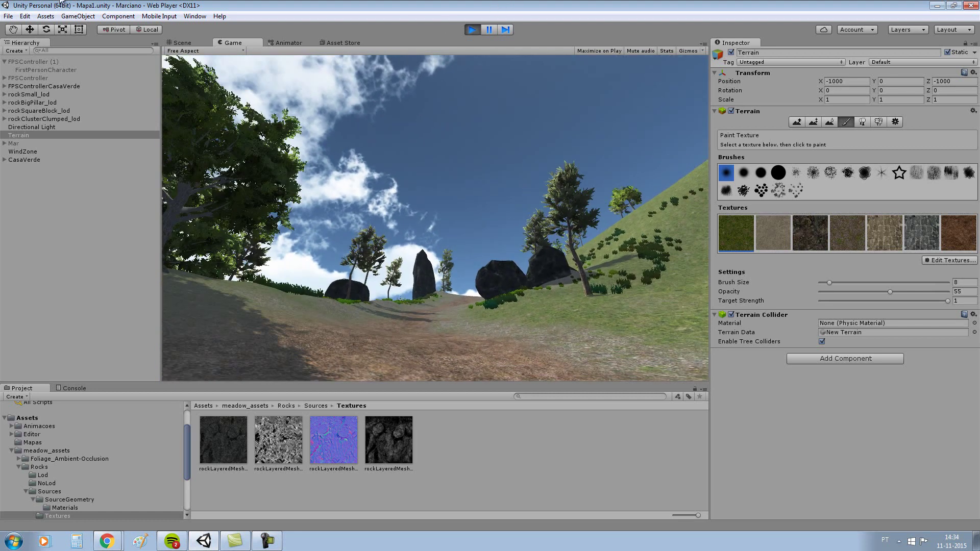
Try saving the scene, then minimize Unity and the assets browser and close Unity Services.
{"action": "left_click", "coordinate": [9, 16]}
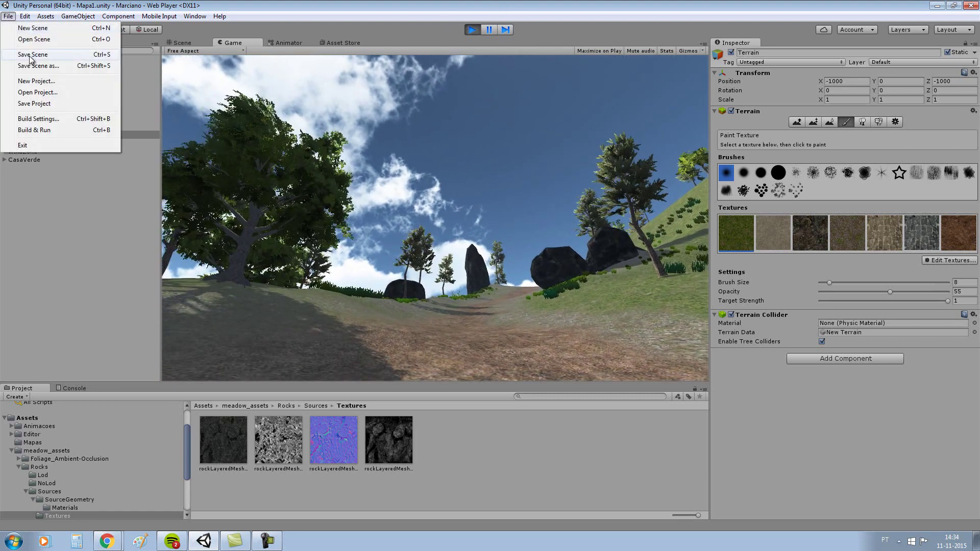
{"action": "left_click", "coordinate": [22, 54]}
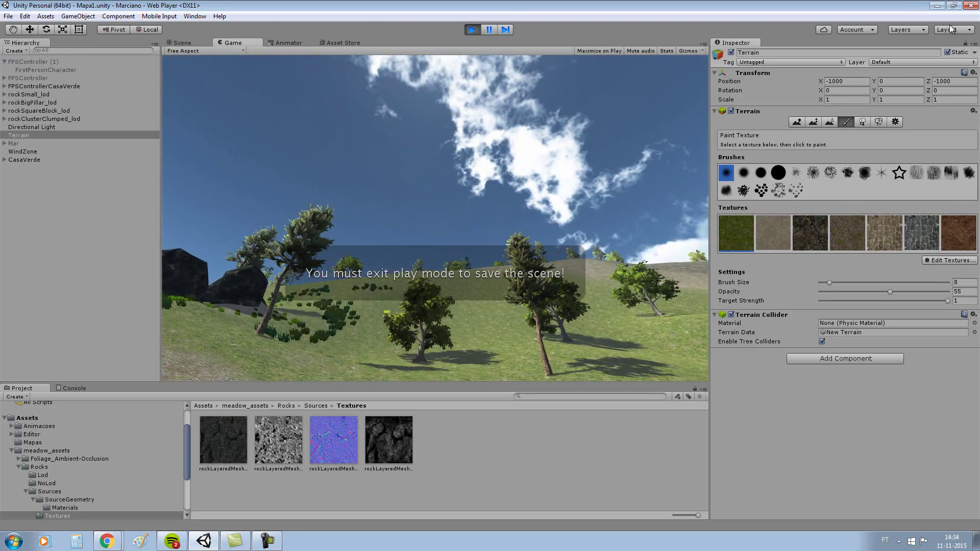
{"action": "left_click", "coordinate": [937, 5]}
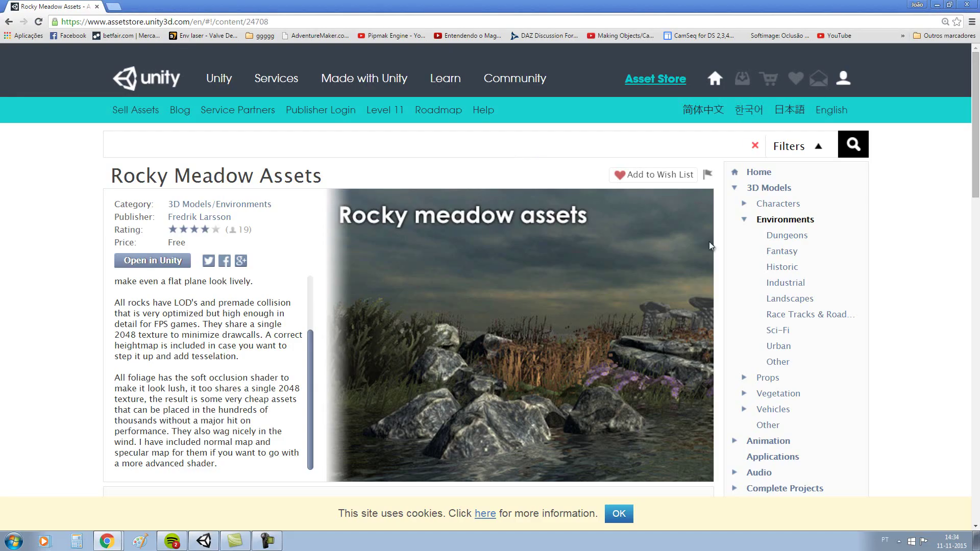
{"action": "left_click", "coordinate": [937, 8]}
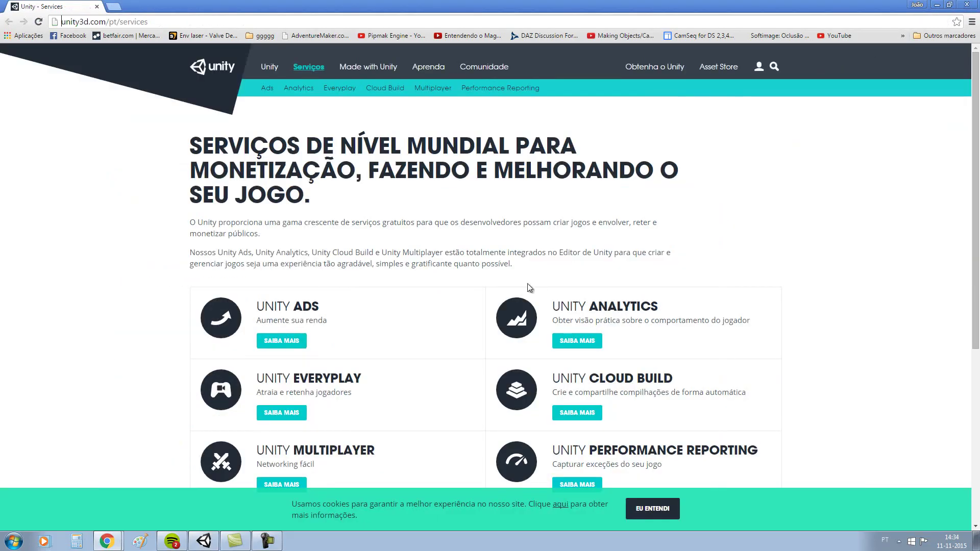
{"action": "left_click", "coordinate": [976, 7]}
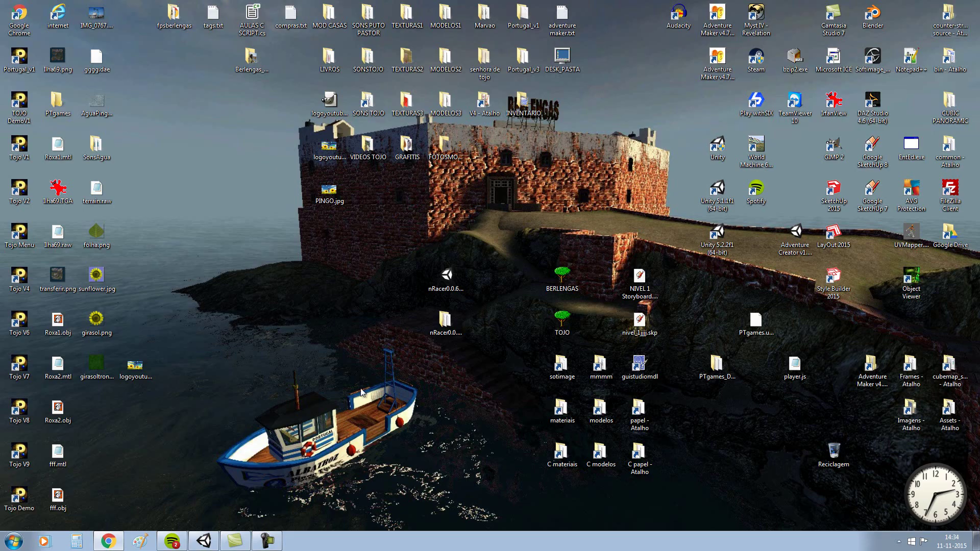
Restore Spotify and start playing the Portugal Pingo Tinto playlist.
{"action": "left_click", "coordinate": [174, 541]}
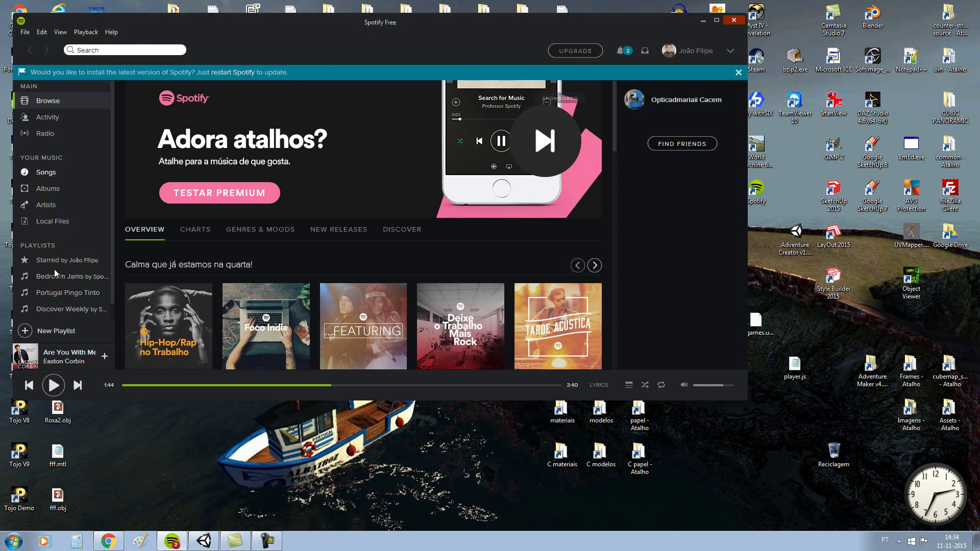
{"action": "left_click", "coordinate": [73, 293]}
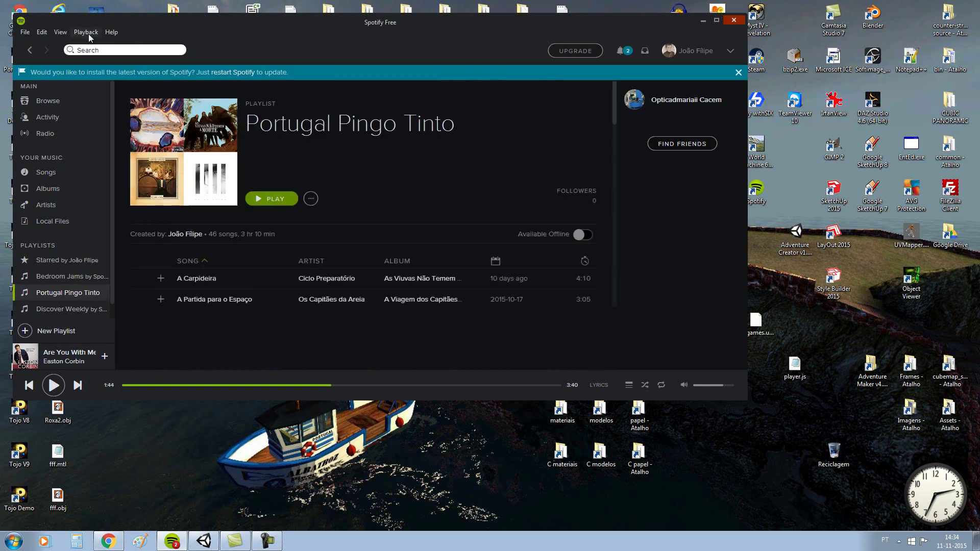
{"action": "left_click", "coordinate": [83, 51]}
{"action": "left_click", "coordinate": [344, 50]}
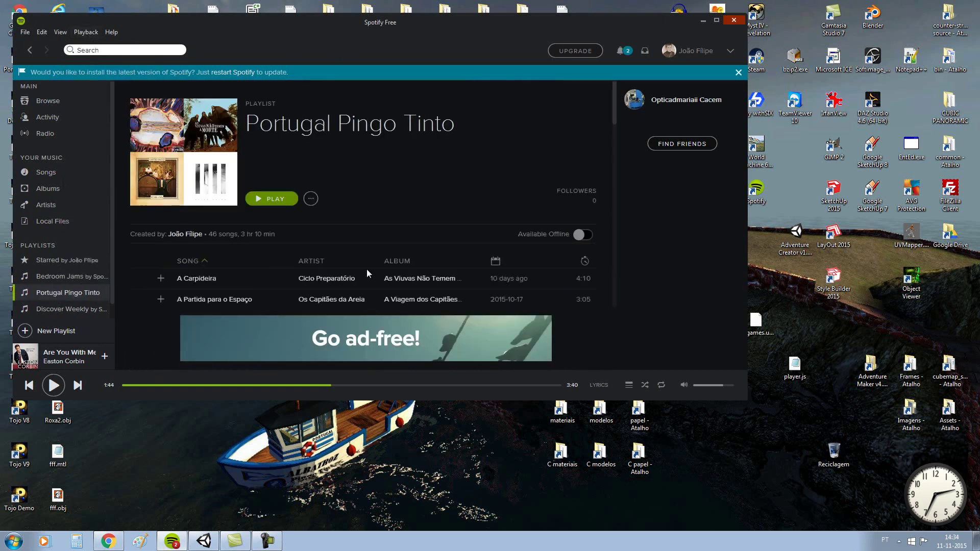
{"action": "scroll", "coordinate": [388, 245], "scroll_direction": "down", "scroll_amount": 6}
{"action": "scroll", "coordinate": [409, 203], "scroll_direction": "up", "scroll_amount": 4}
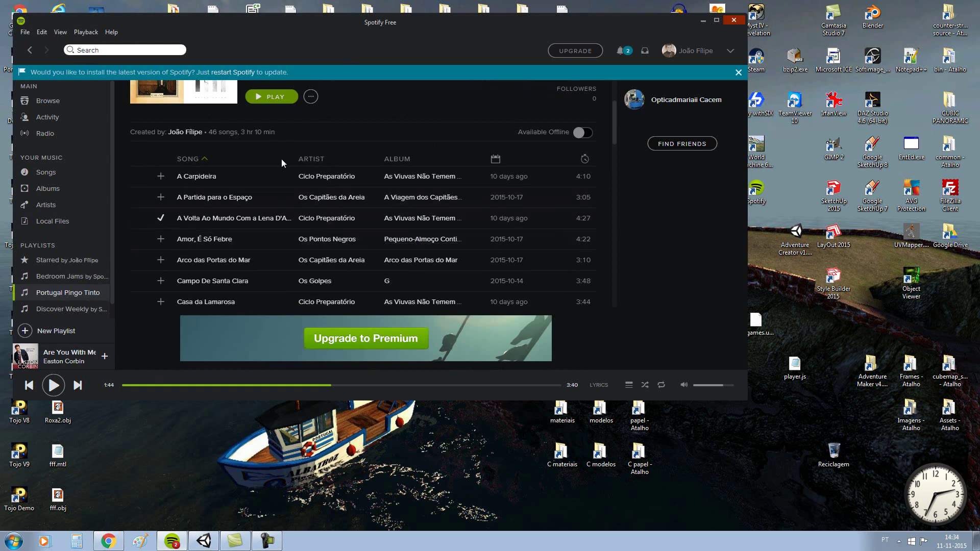
{"action": "scroll", "coordinate": [301, 250], "scroll_direction": "down", "scroll_amount": 4}
{"action": "scroll", "coordinate": [419, 278], "scroll_direction": "up", "scroll_amount": 6}
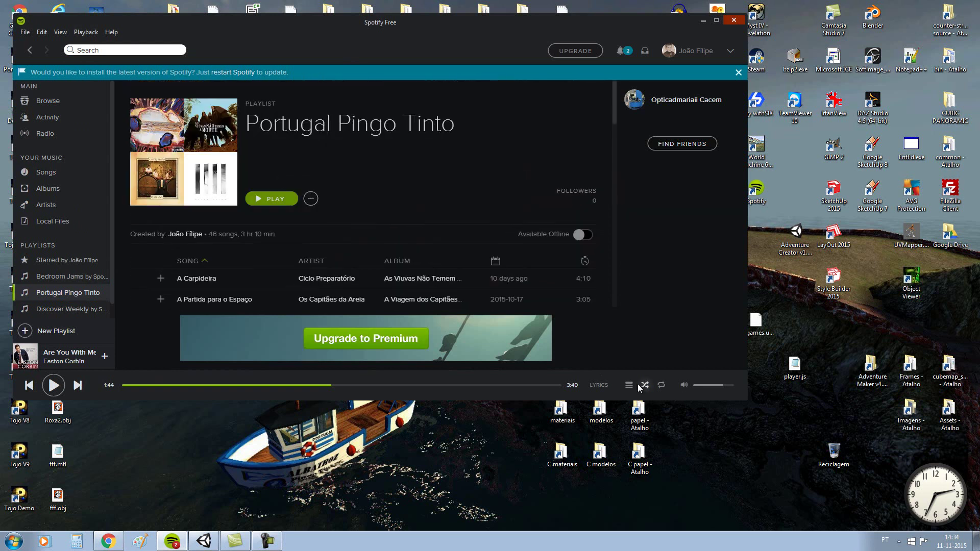
{"action": "left_click", "coordinate": [271, 198]}
Browse the album of the playing track, then go back to the playlist.
{"action": "scroll", "coordinate": [433, 259], "scroll_direction": "down", "scroll_amount": 6}
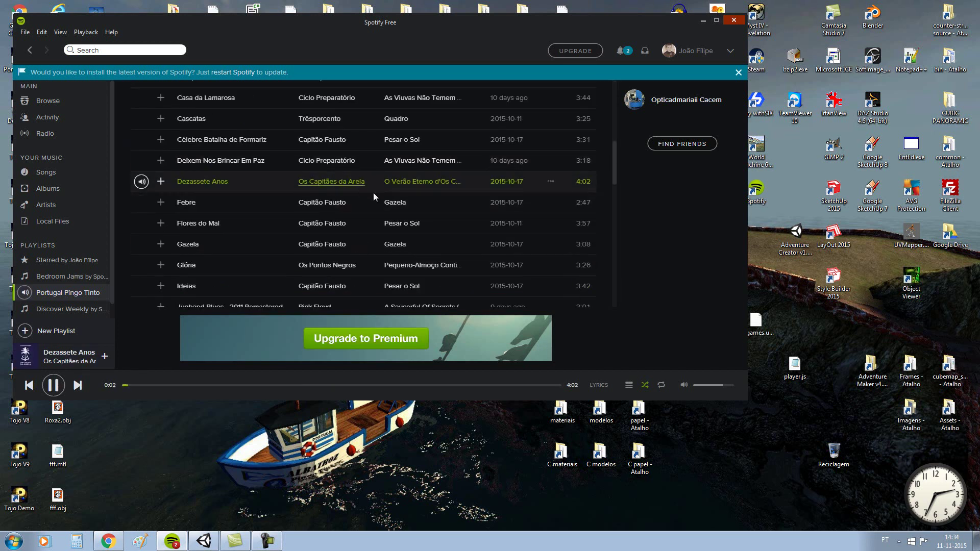
{"action": "left_click", "coordinate": [441, 182]}
{"action": "scroll", "coordinate": [408, 194], "scroll_direction": "down", "scroll_amount": 5}
{"action": "scroll", "coordinate": [405, 197], "scroll_direction": "down", "scroll_amount": 1}
{"action": "scroll", "coordinate": [405, 199], "scroll_direction": "up", "scroll_amount": 2}
{"action": "scroll", "coordinate": [406, 200], "scroll_direction": "up", "scroll_amount": 5}
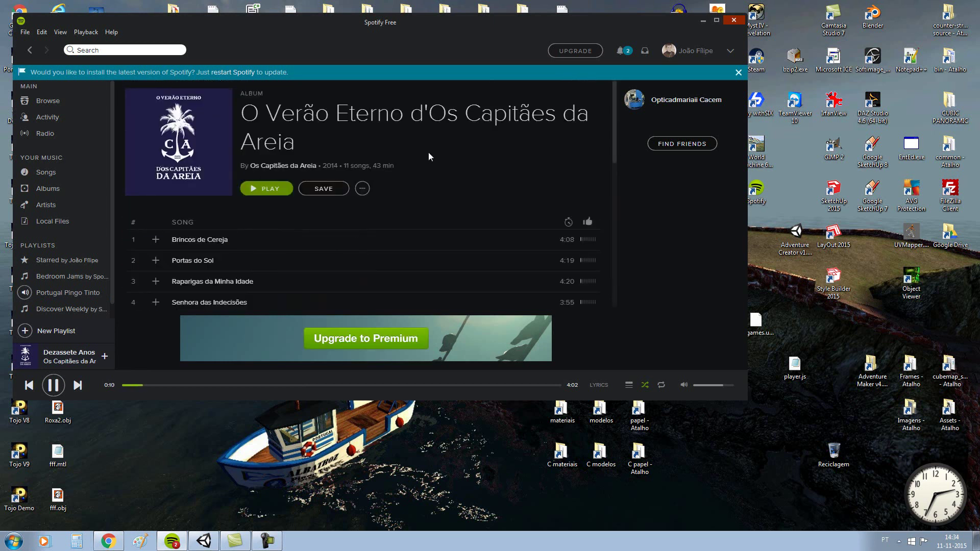
{"action": "scroll", "coordinate": [275, 156], "scroll_direction": "down", "scroll_amount": 4}
{"action": "scroll", "coordinate": [270, 173], "scroll_direction": "down", "scroll_amount": 4}
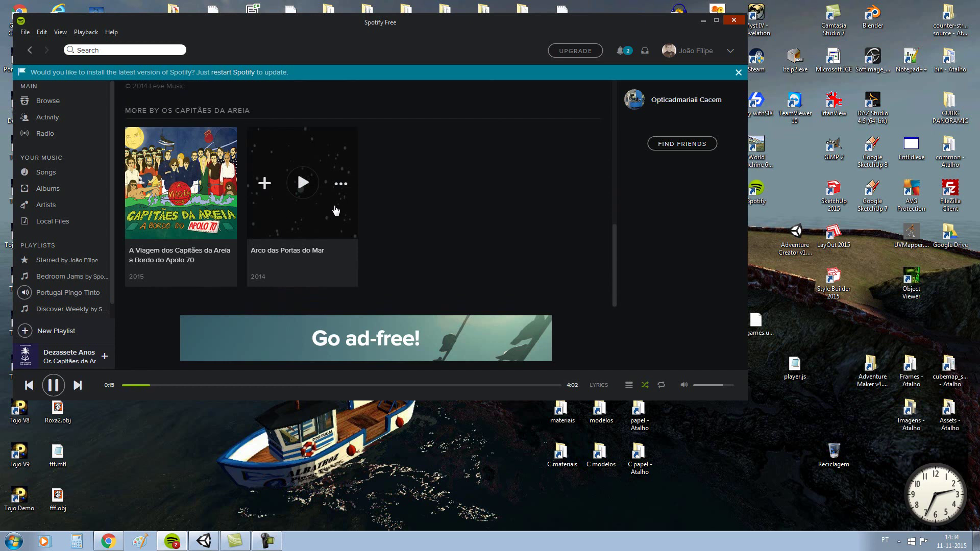
{"action": "key", "text": "alt+Left"}
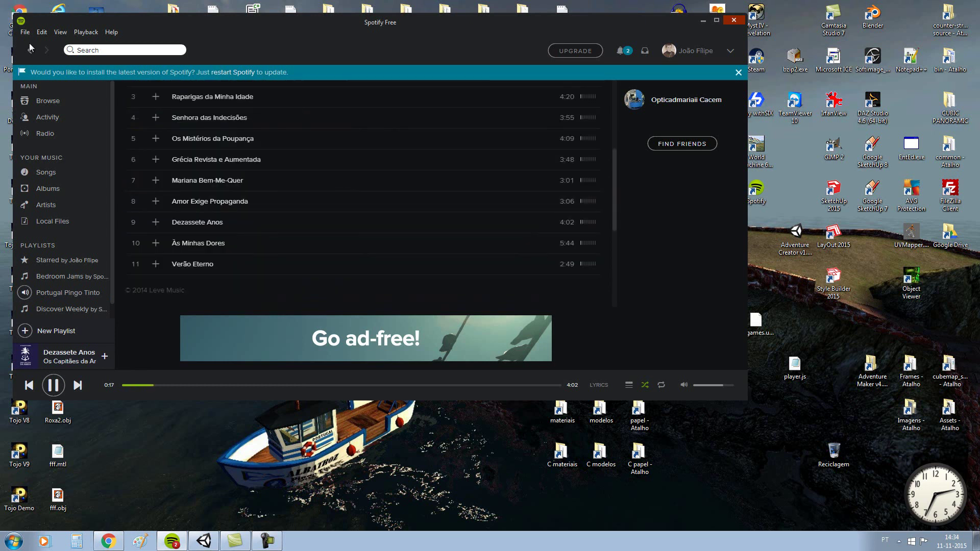
Scroll the playlist back up and click several taskbar items.
{"action": "scroll", "coordinate": [363, 154], "scroll_direction": "up", "scroll_amount": 5}
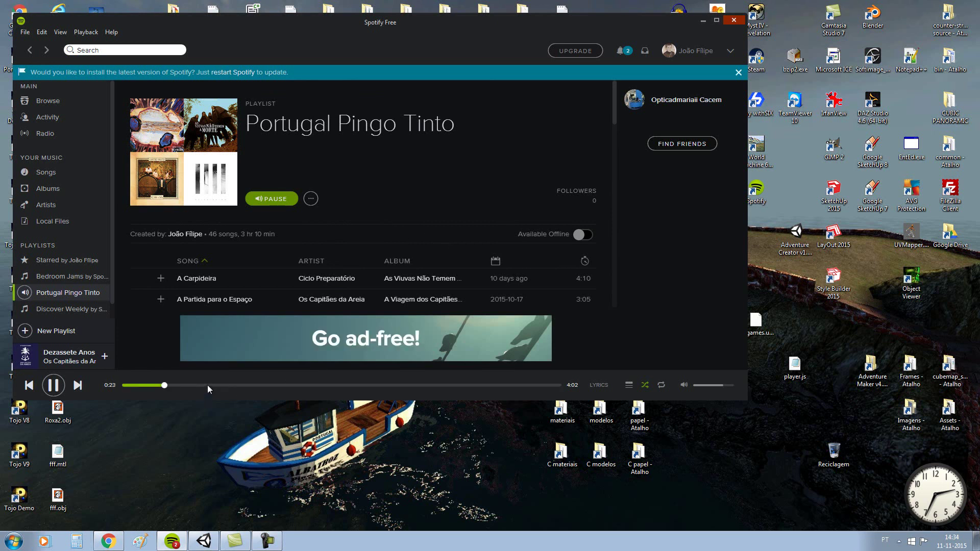
{"action": "mouse_move", "coordinate": [227, 543]}
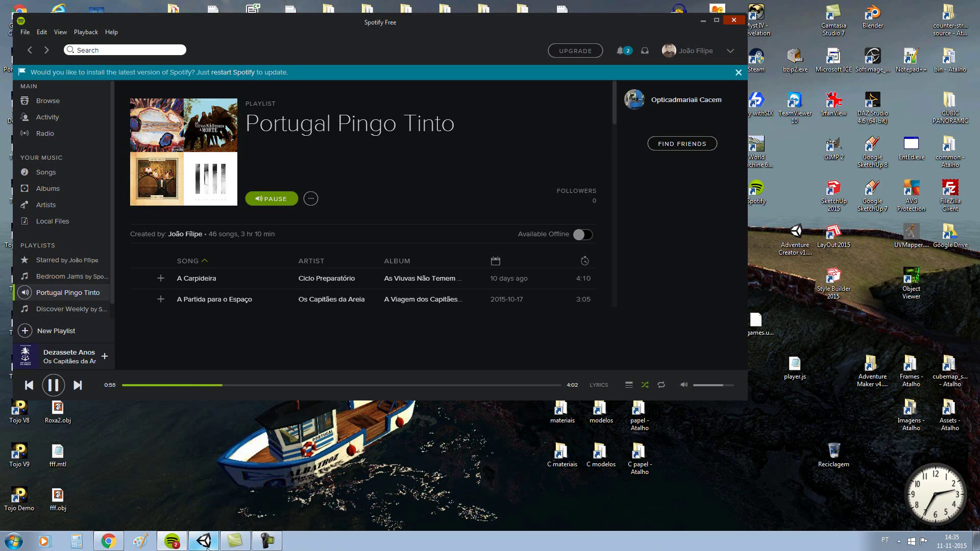
{"action": "left_click", "coordinate": [238, 545]}
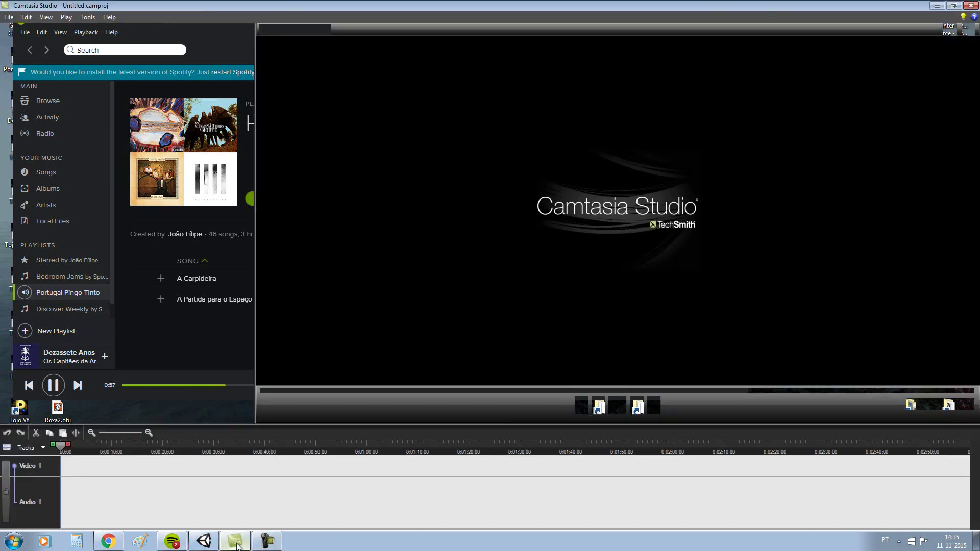
{"action": "left_click", "coordinate": [249, 545]}
{"action": "left_click", "coordinate": [264, 545]}
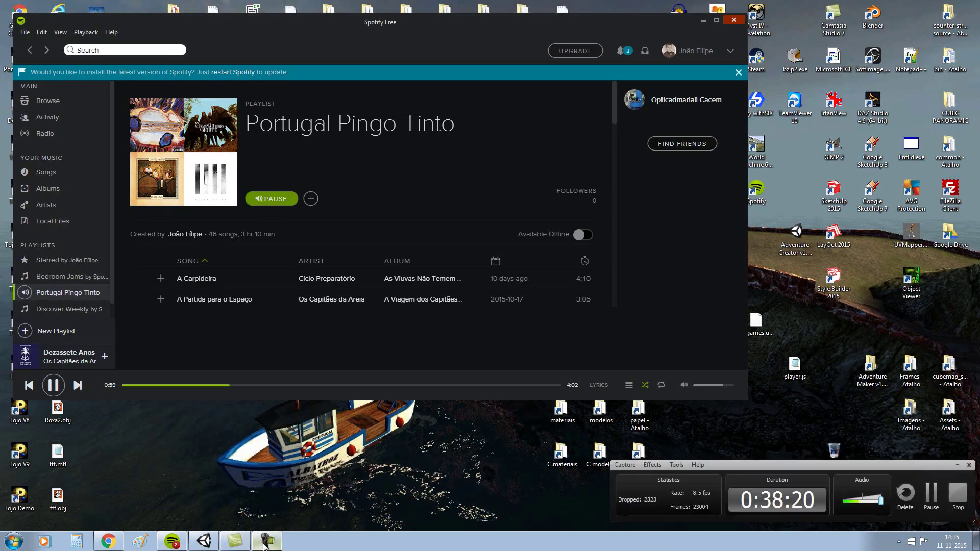